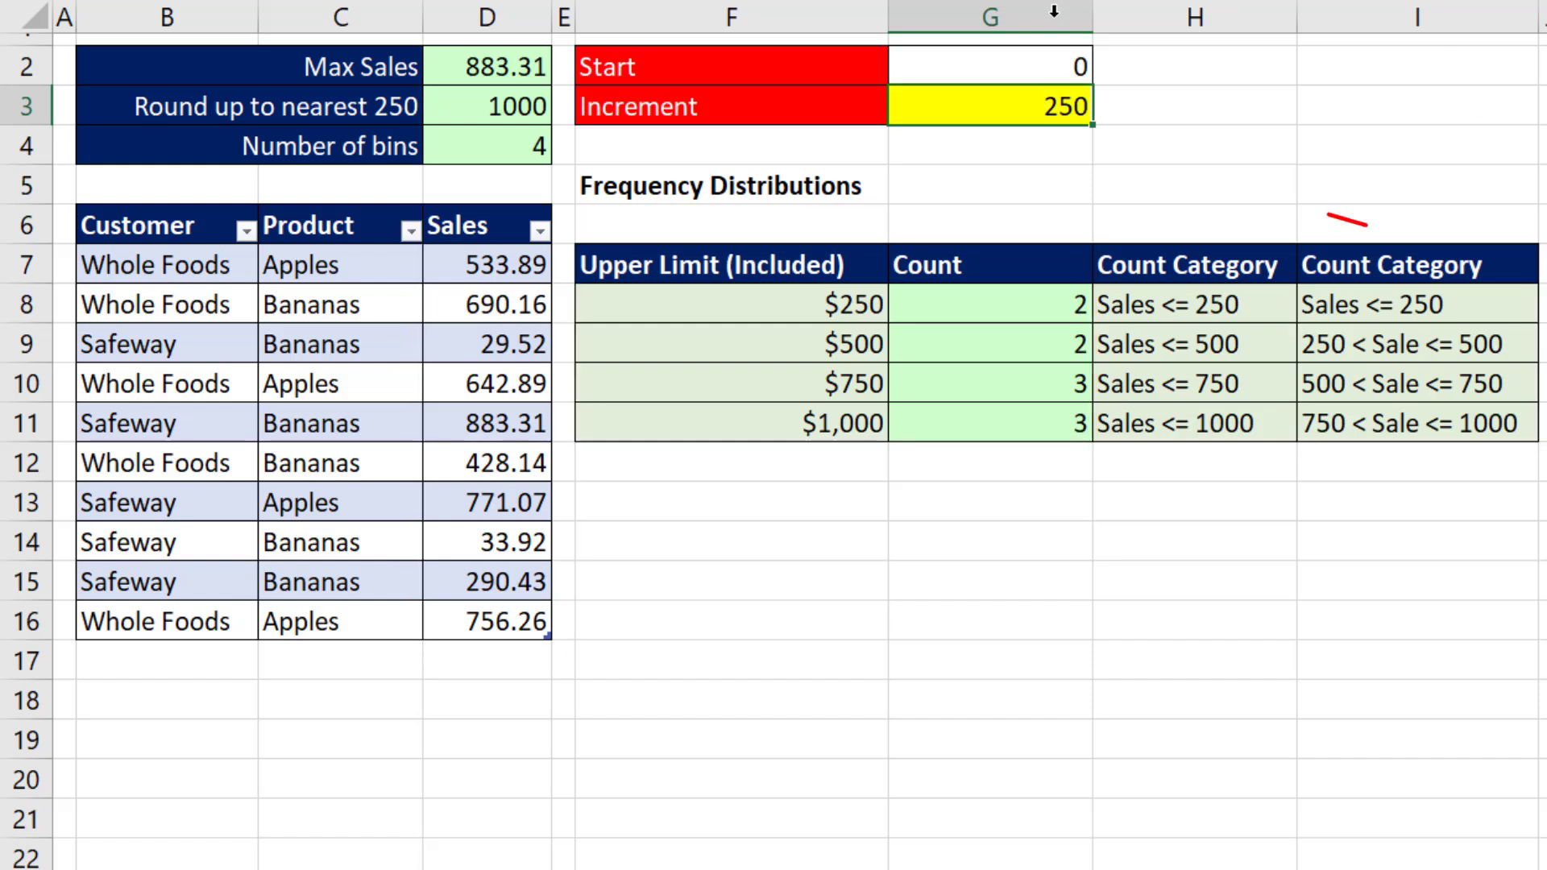
Enter 100 as the Increment in G3 so the table recalculates into $100 bins.
{"action": "type", "text": "100"}
{"action": "key", "text": "ctrl+Return"}
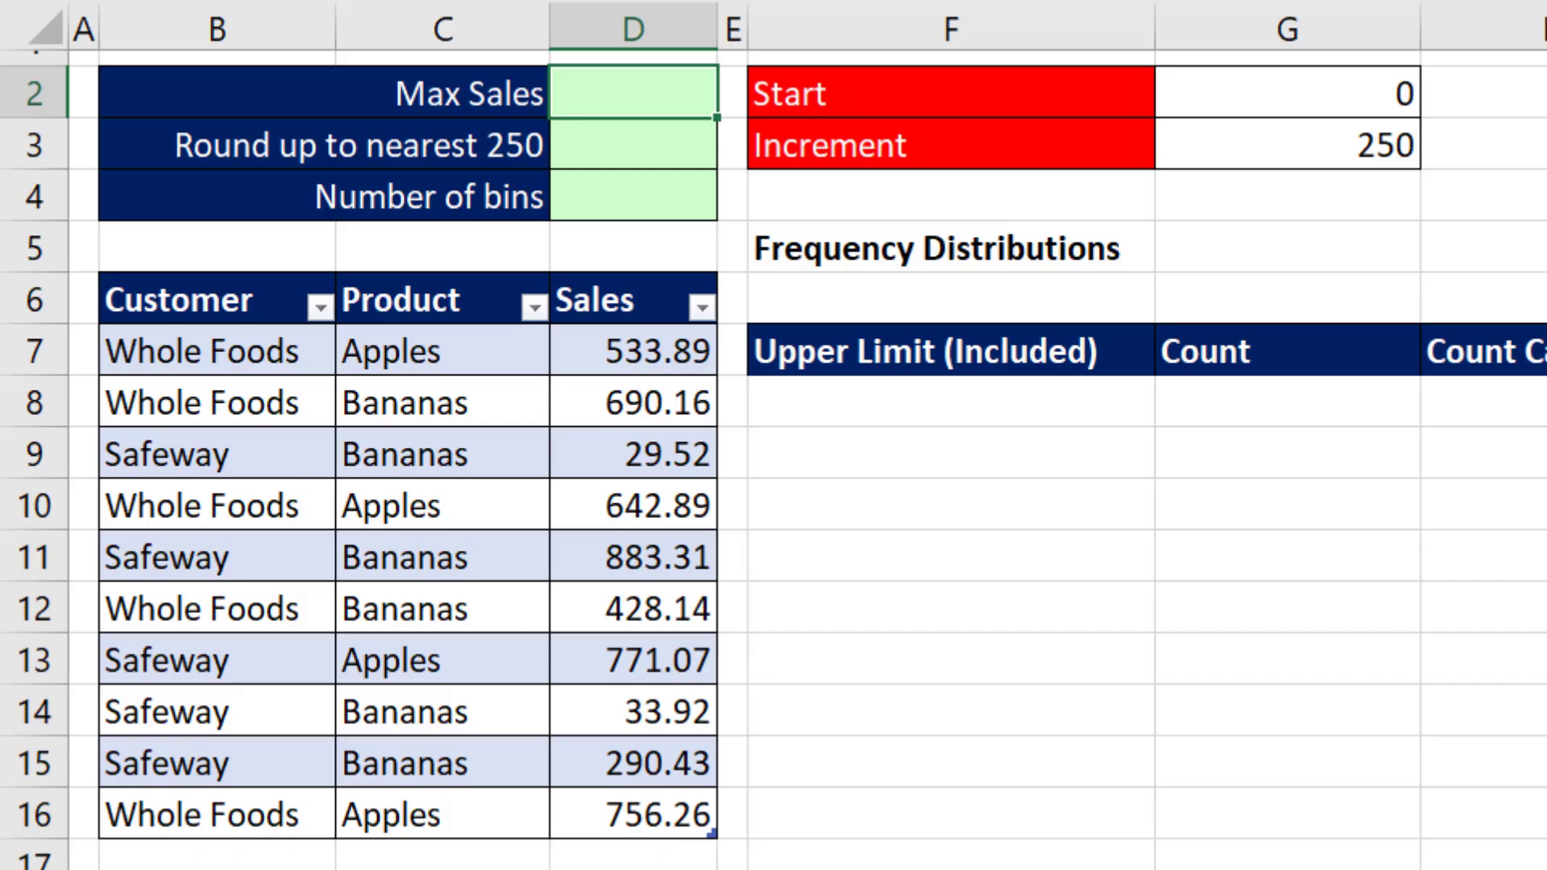
Enter =MAX(fSales[Sales]) in D2 to get the maximum sale, 883.31.
{"action": "type", "text": "=max"}
{"action": "key", "text": "Tab"}
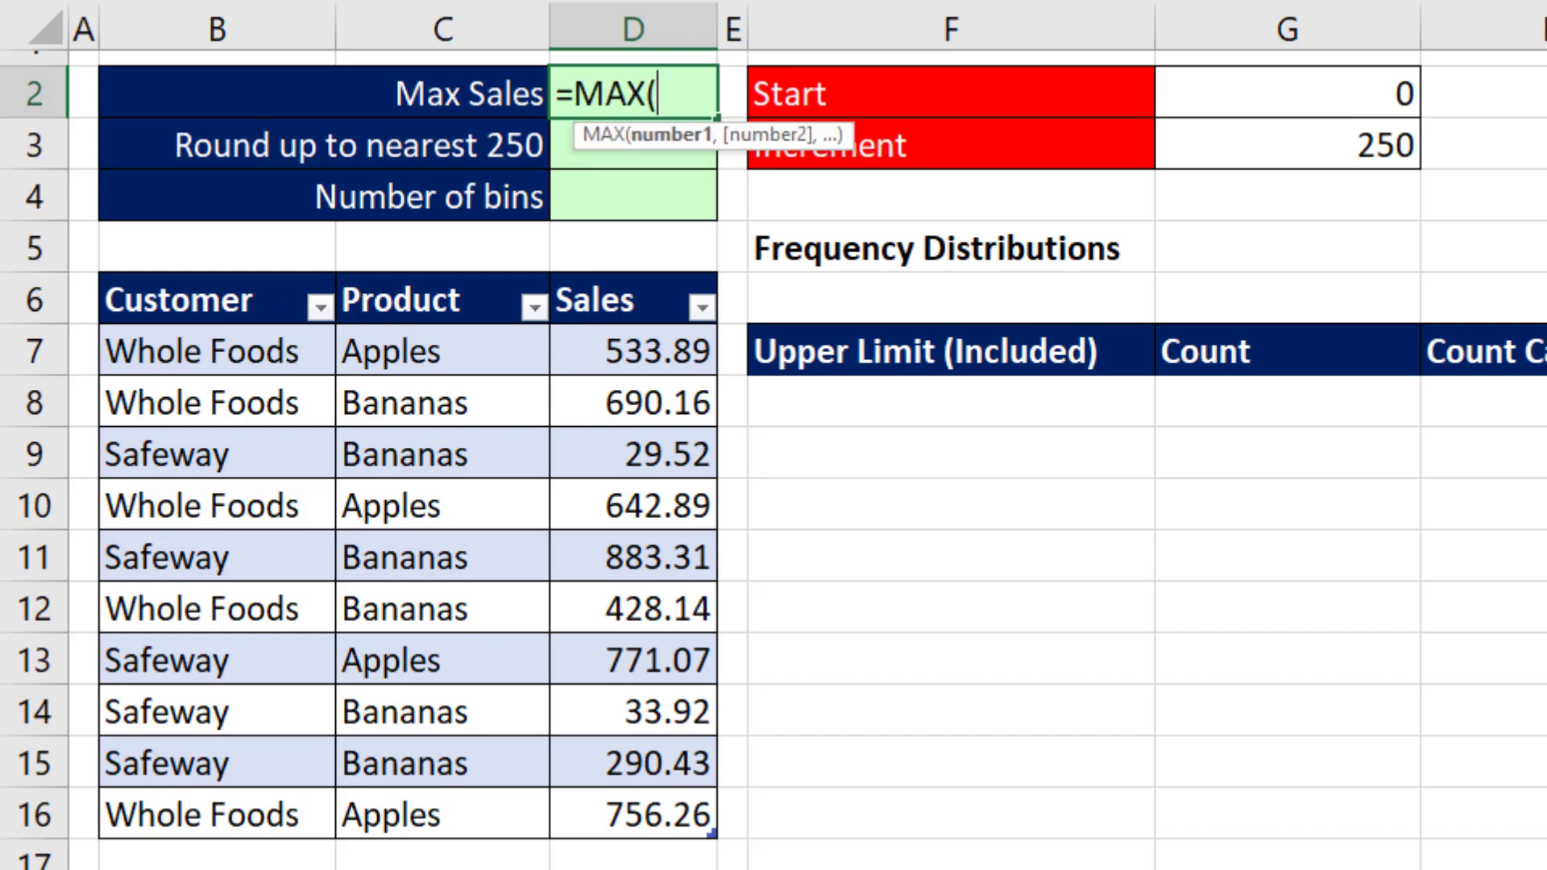
{"action": "left_click", "coordinate": [611, 276]}
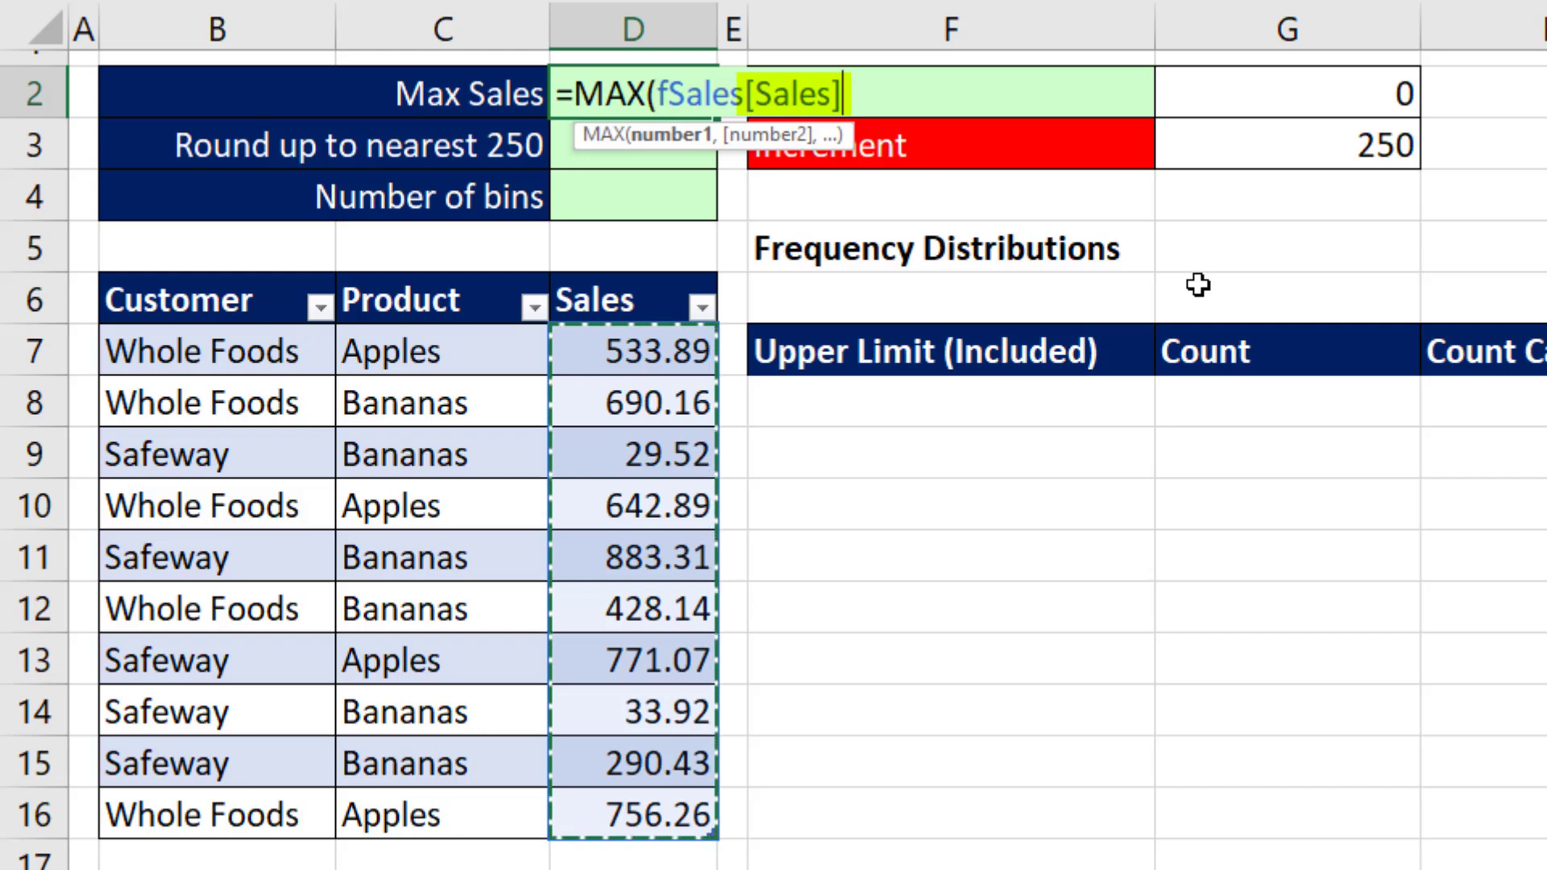
{"action": "type", "text": ")"}
{"action": "key", "text": "Return"}
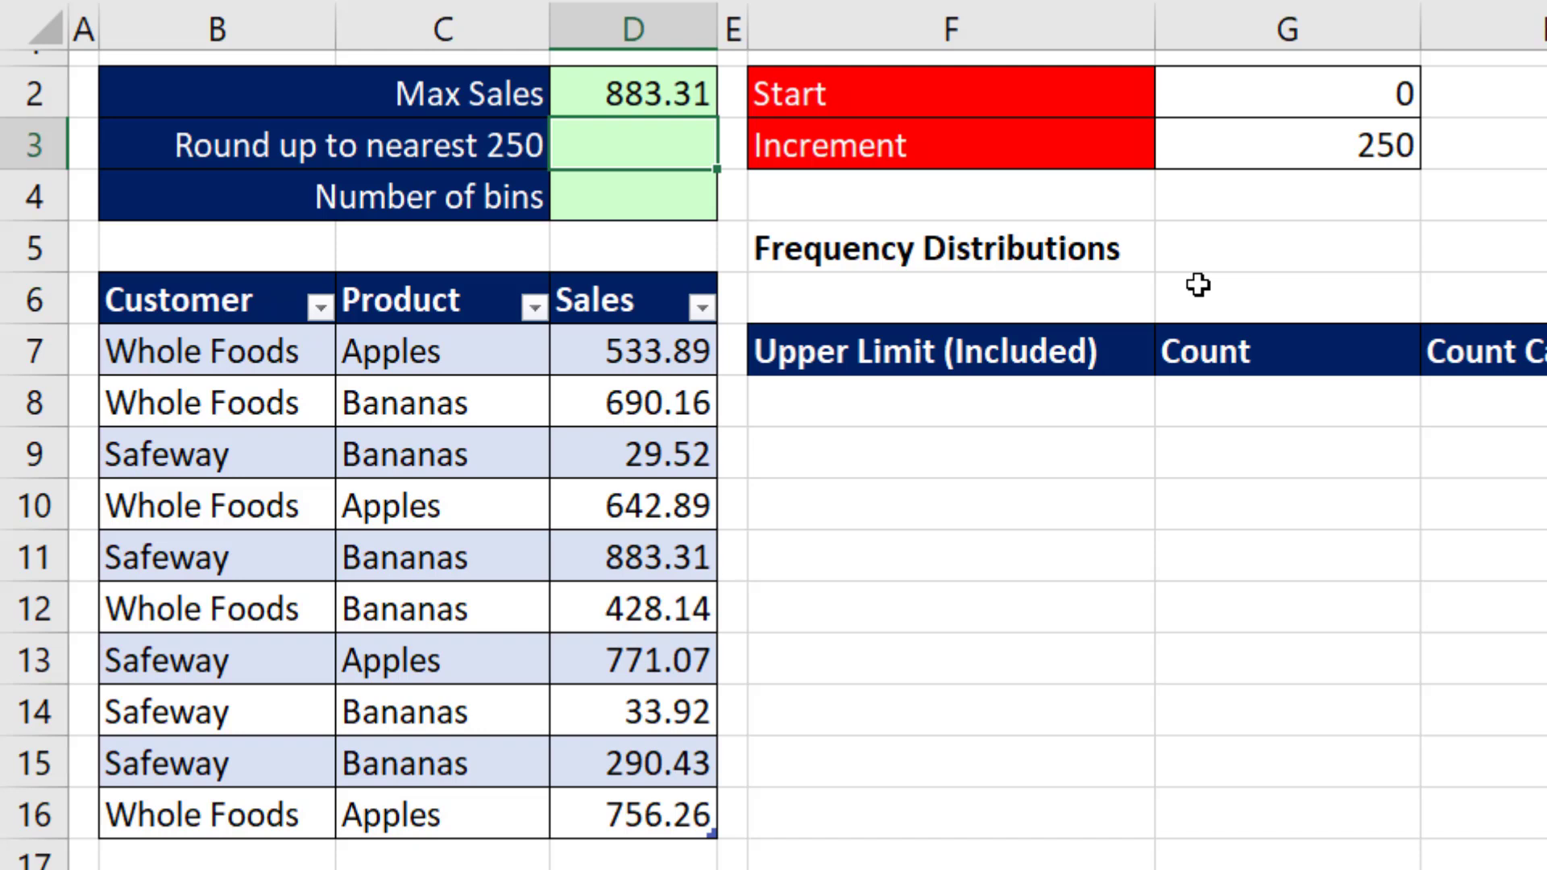
Round the maximum up to the increment with =CEILING.MATH(D2,G3) in D3, giving 1000.
{"action": "type", "text": "=ce"}
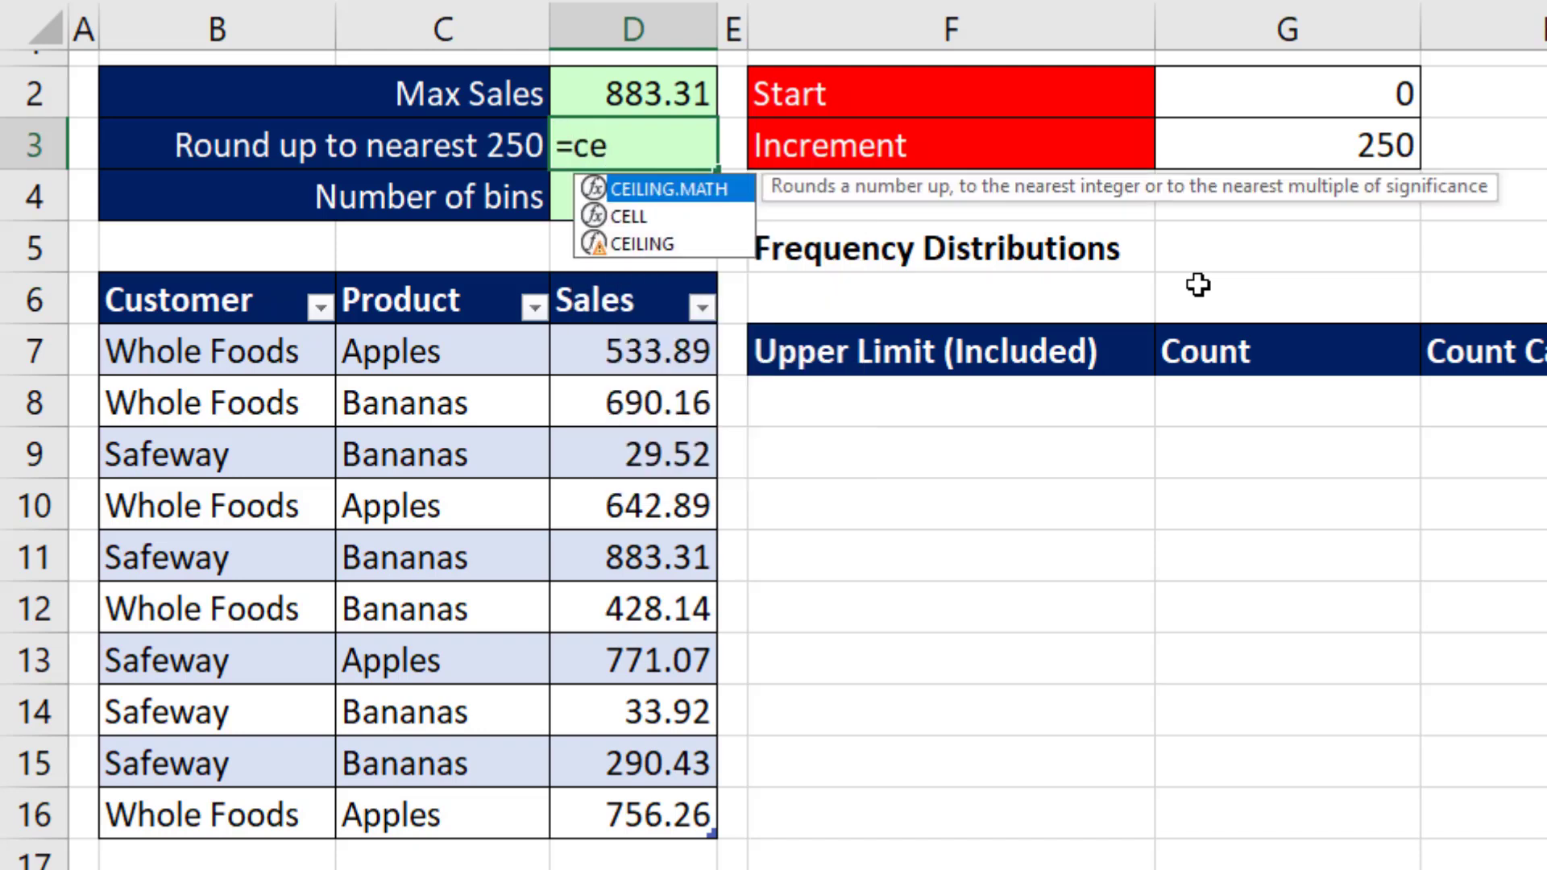
{"action": "key", "text": "Tab"}
{"action": "key", "text": "Up"}
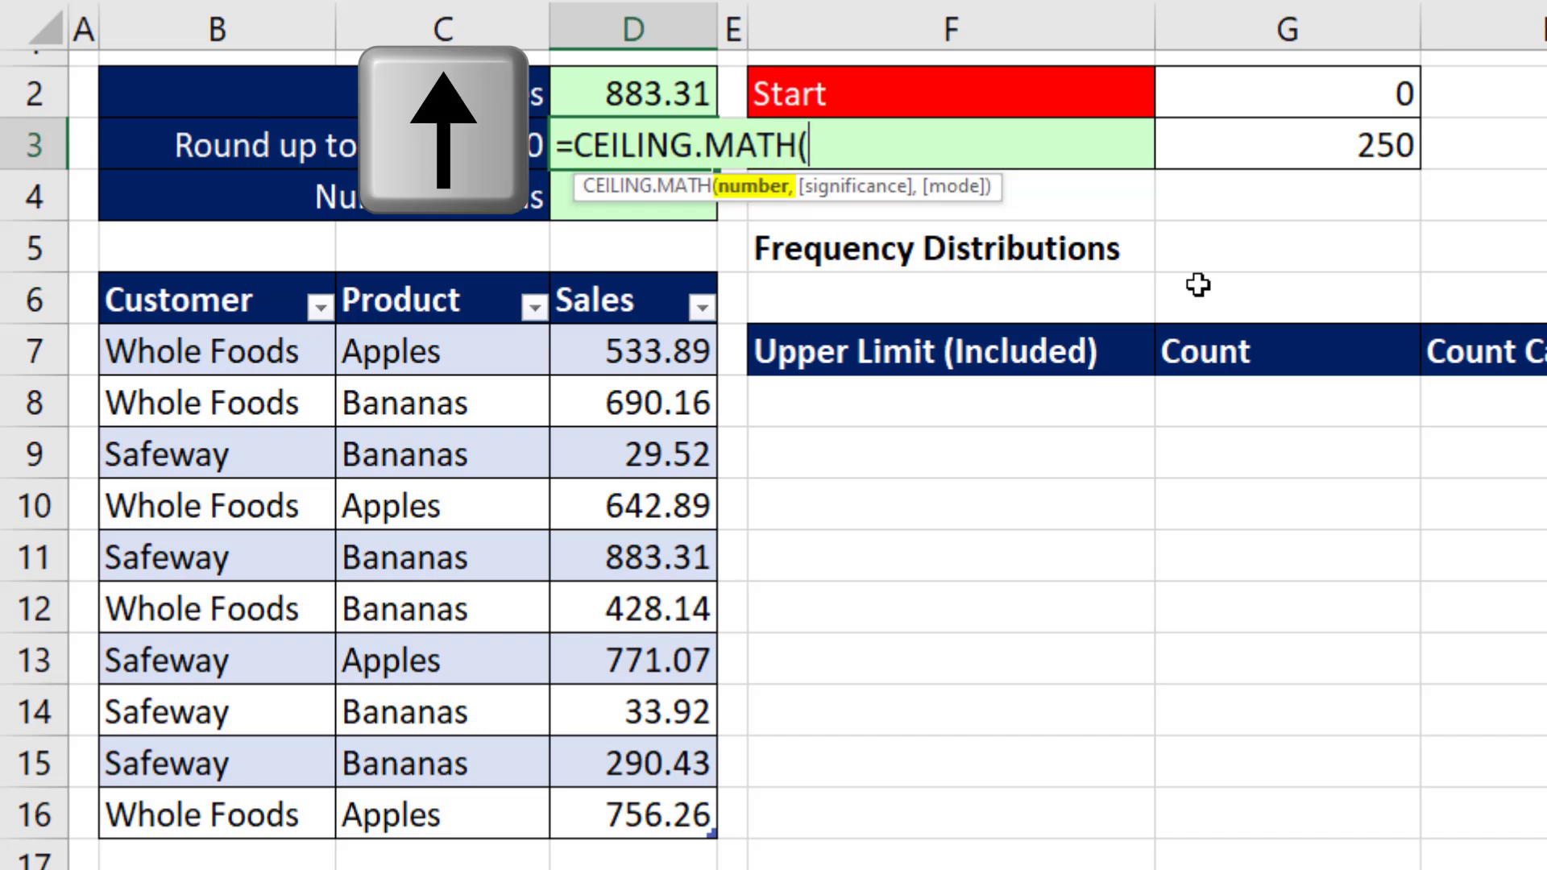
{"action": "type", "text": ","}
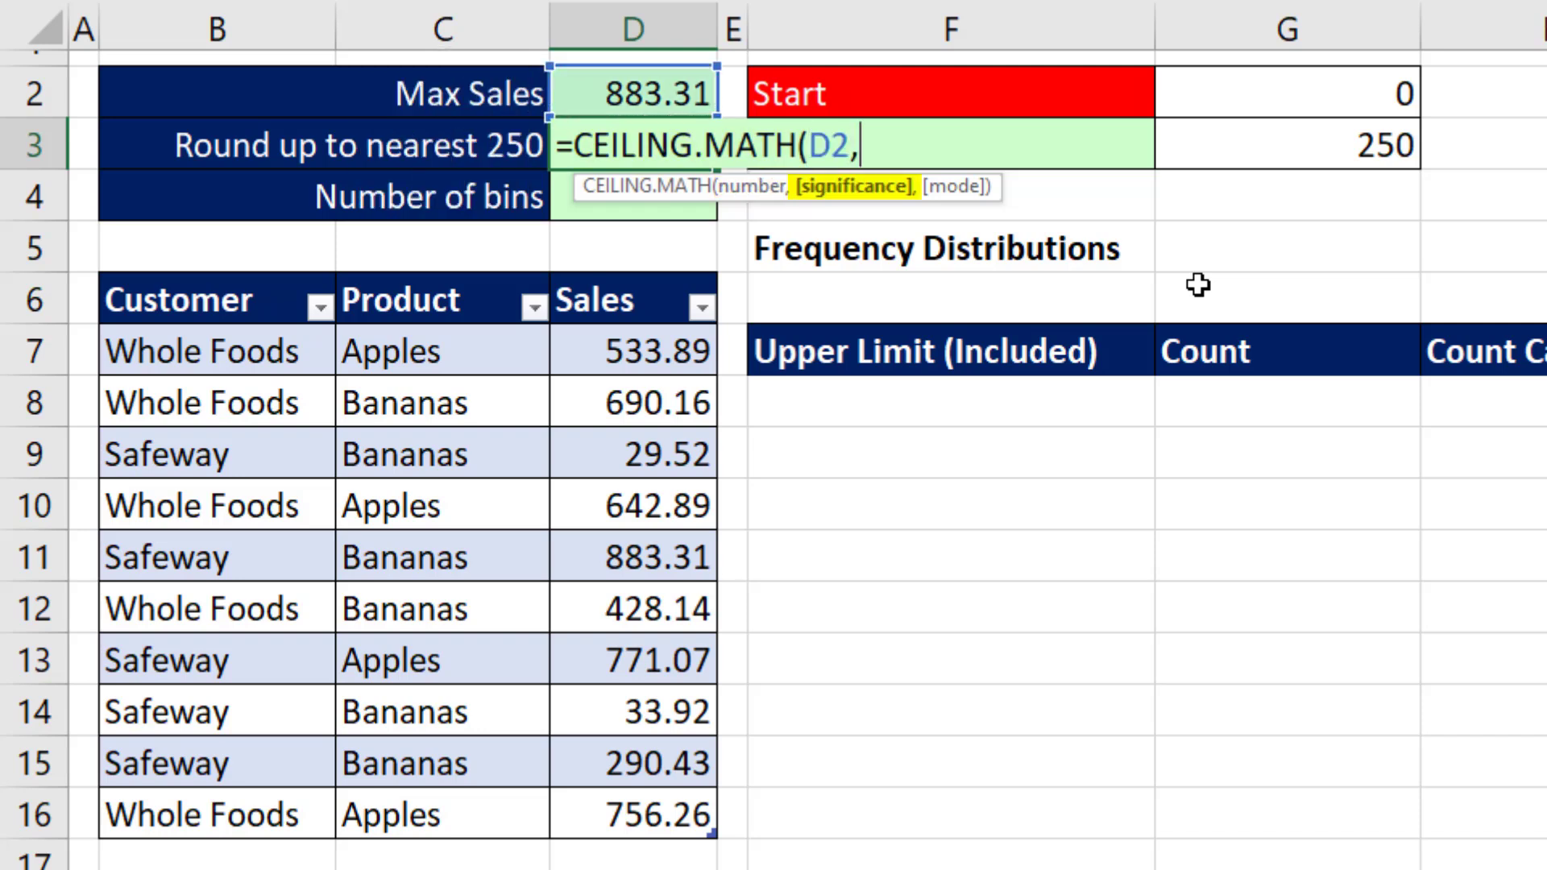
{"action": "key", "text": "Right"}
{"action": "key", "text": "Right"}
{"action": "key", "text": "Right"}
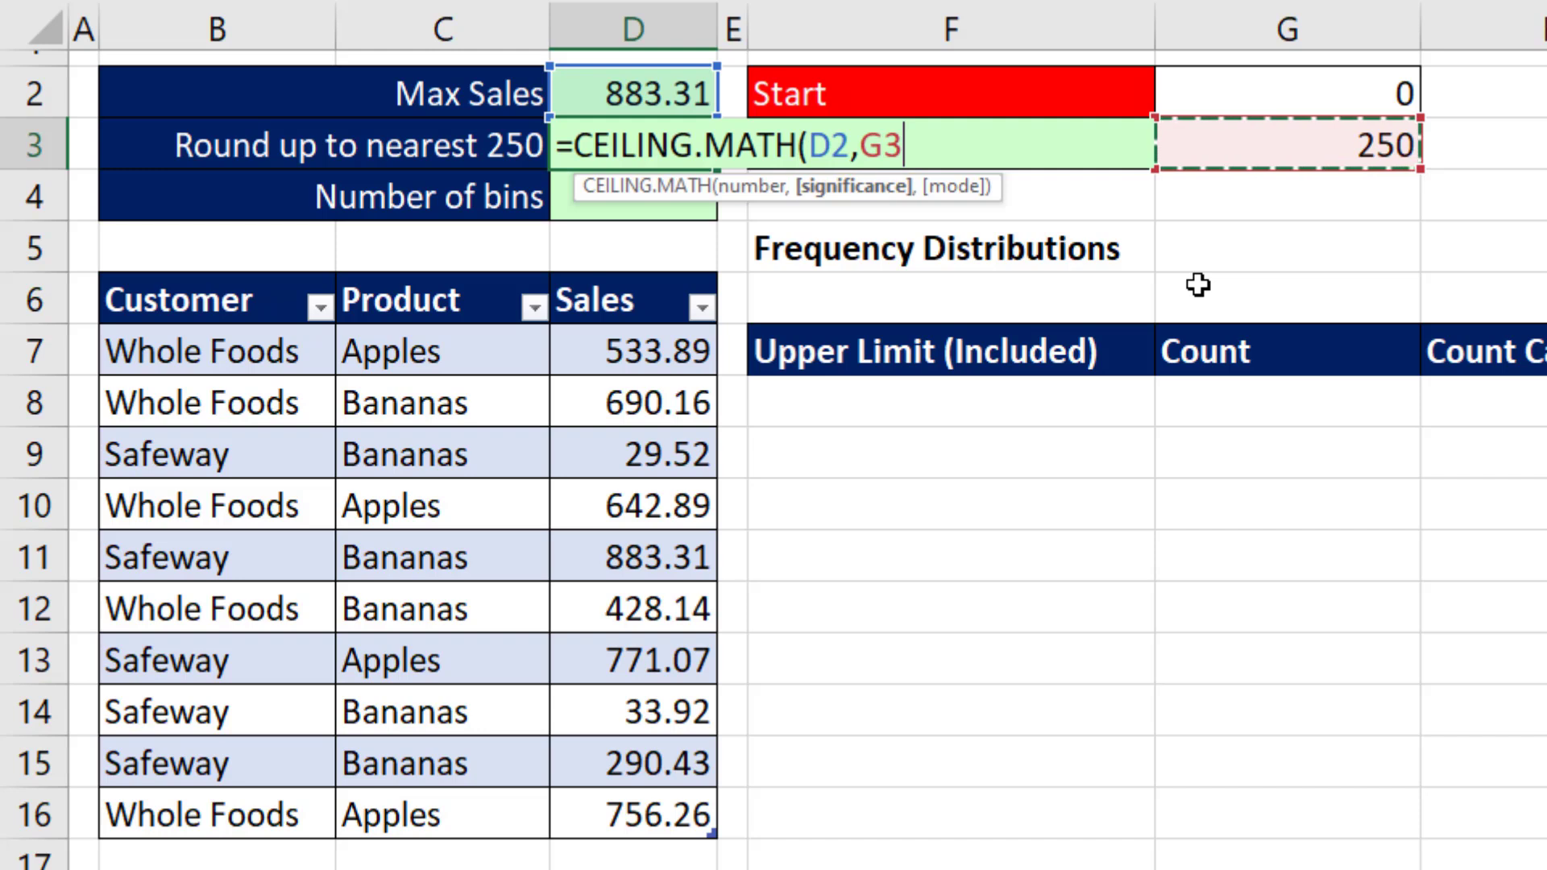
{"action": "type", "text": ")"}
{"action": "key", "text": "Return"}
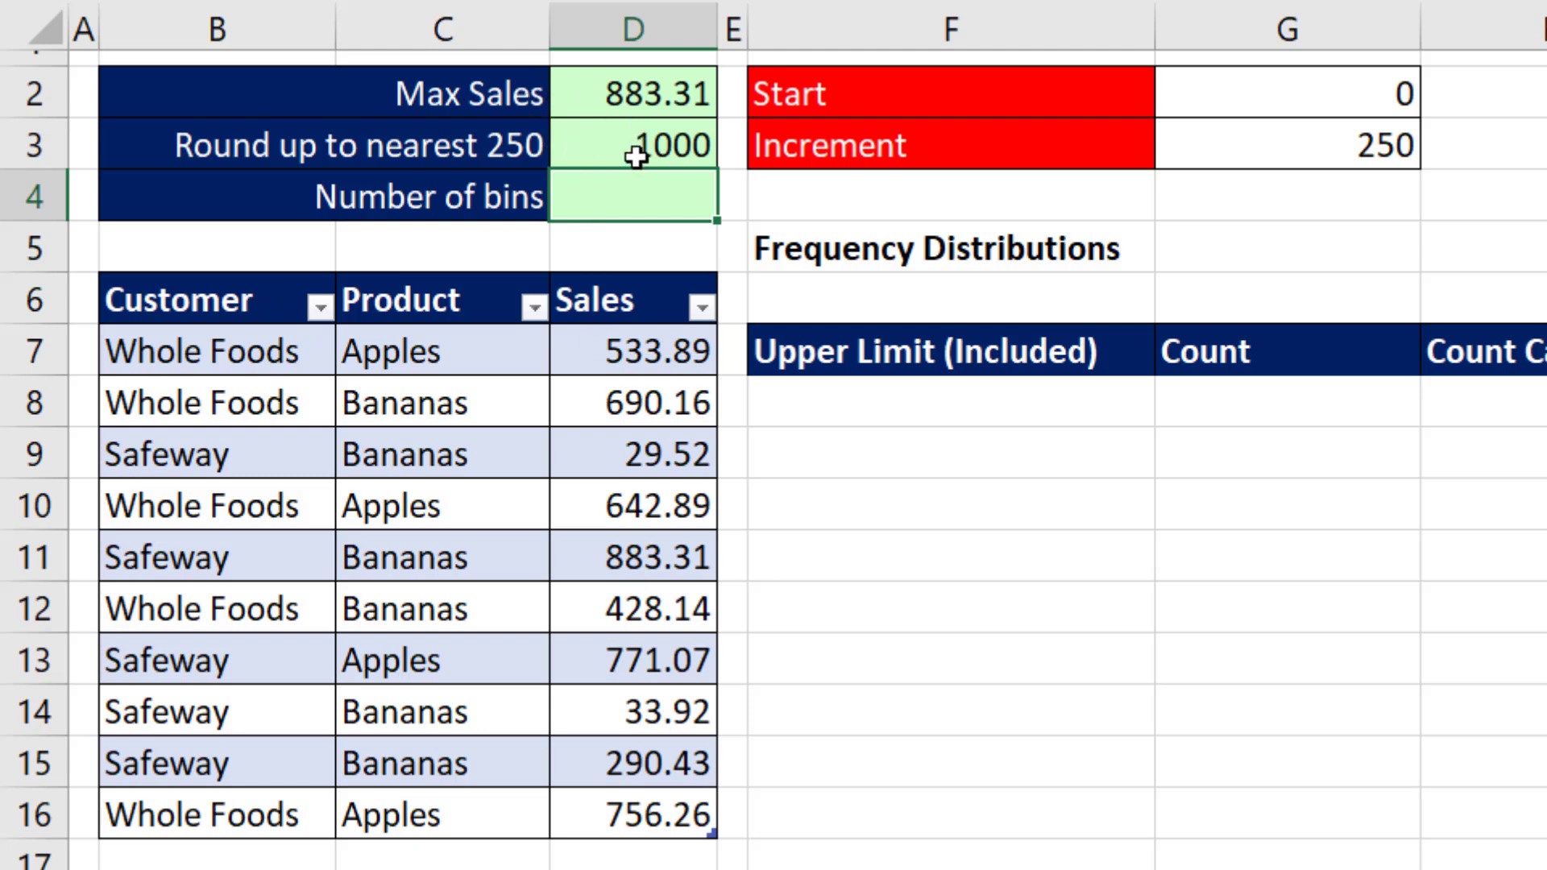
Compute the number of bins with =D3/G3 in D4, giving 4.
{"action": "type", "text": "="}
{"action": "key", "text": "Up"}
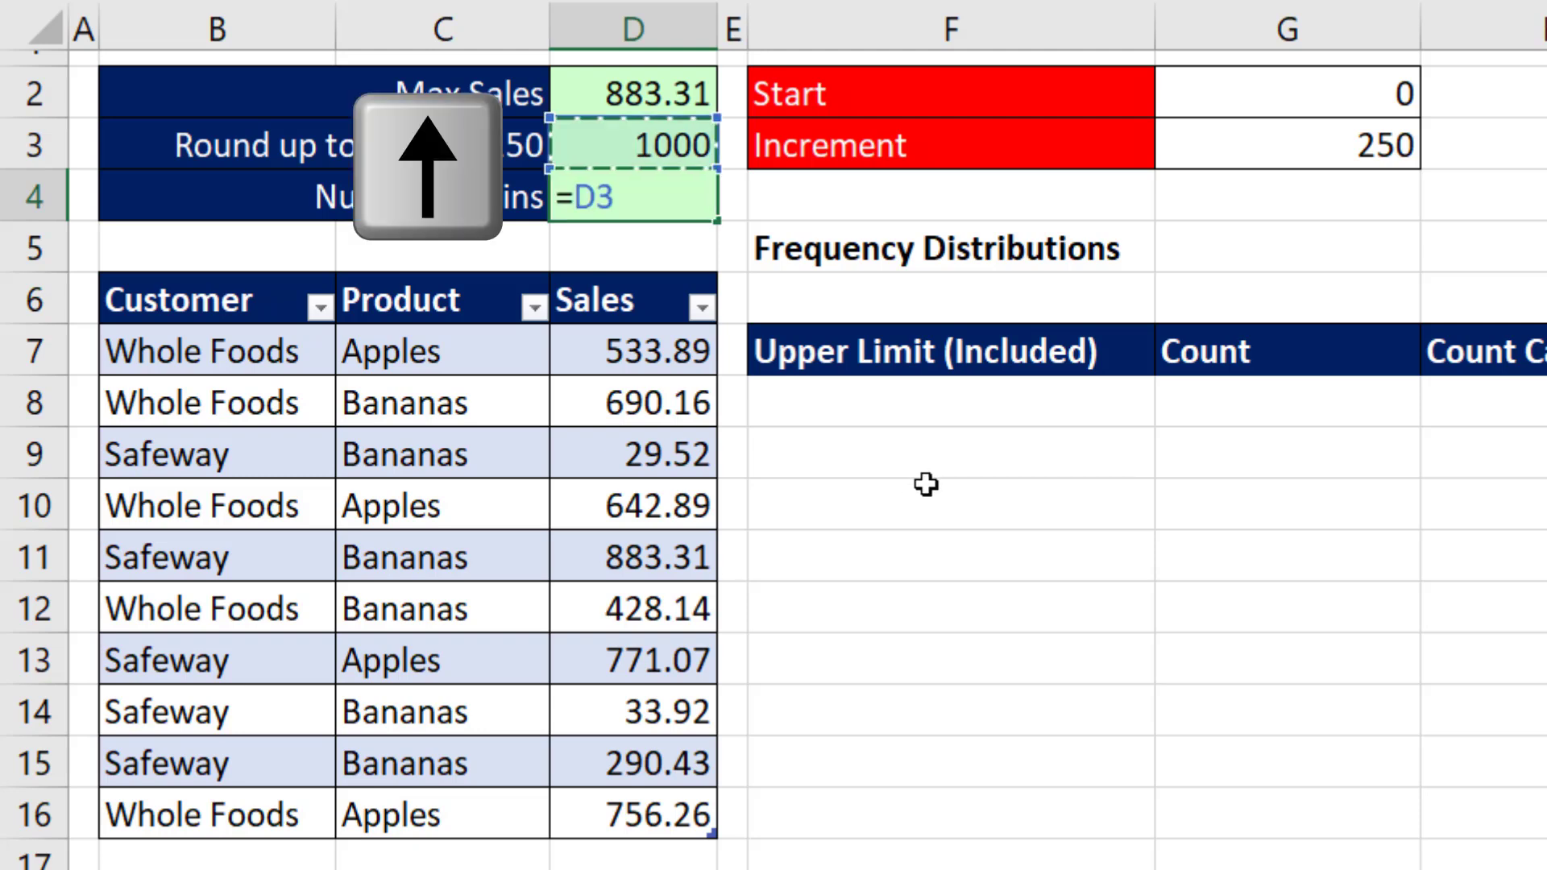
{"action": "type", "text": "/"}
{"action": "key", "text": "Right"}
{"action": "key", "text": "Right"}
{"action": "key", "text": "Right"}
{"action": "key", "text": "Right"}
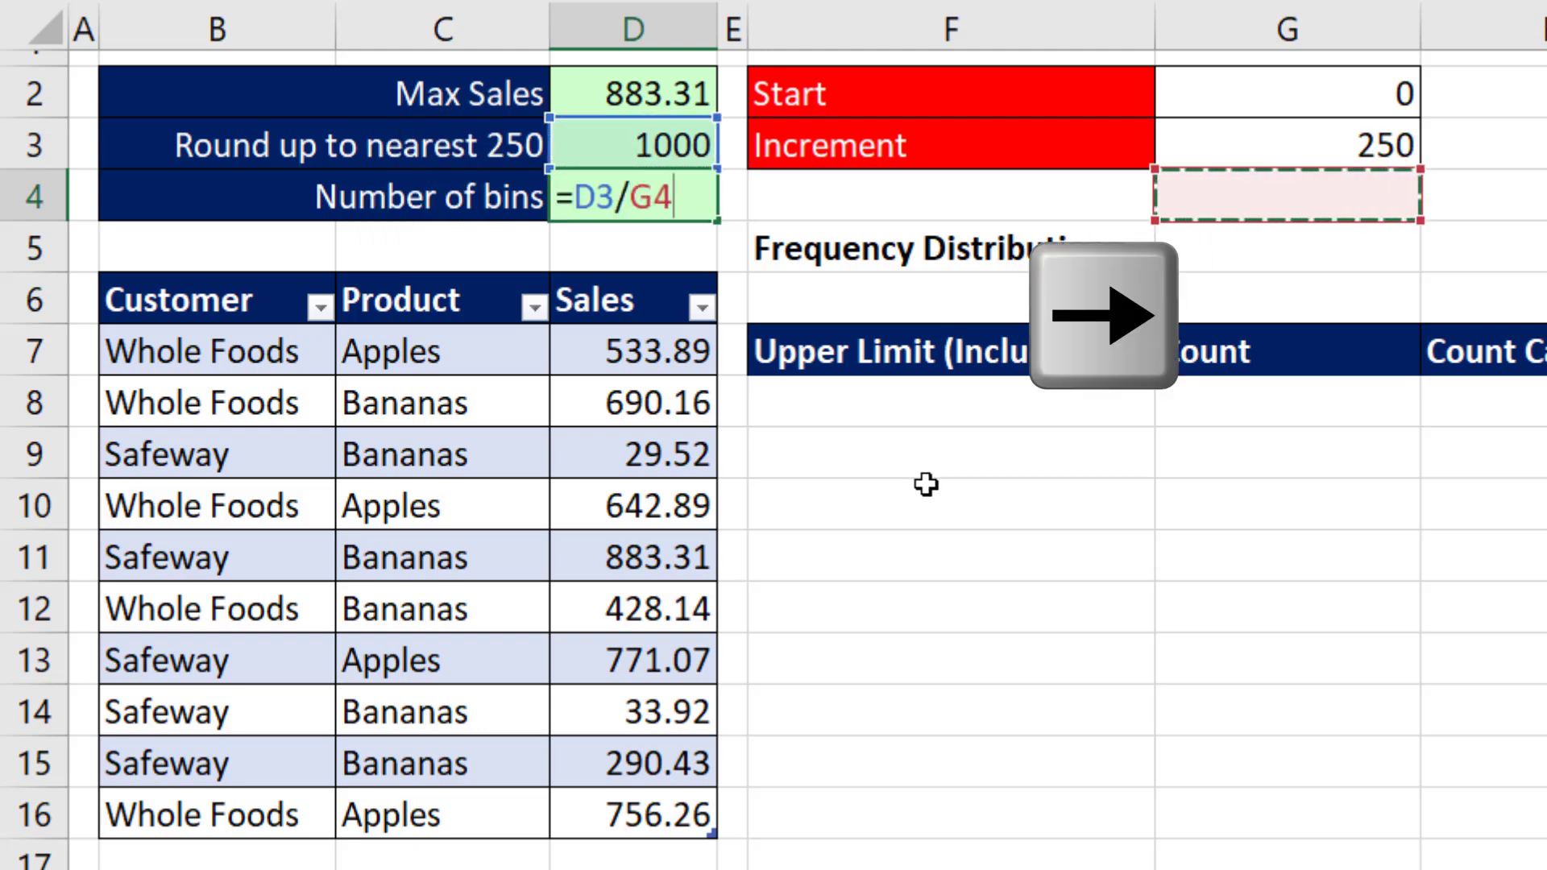
{"action": "key", "text": "Left"}
{"action": "key", "text": "Up"}
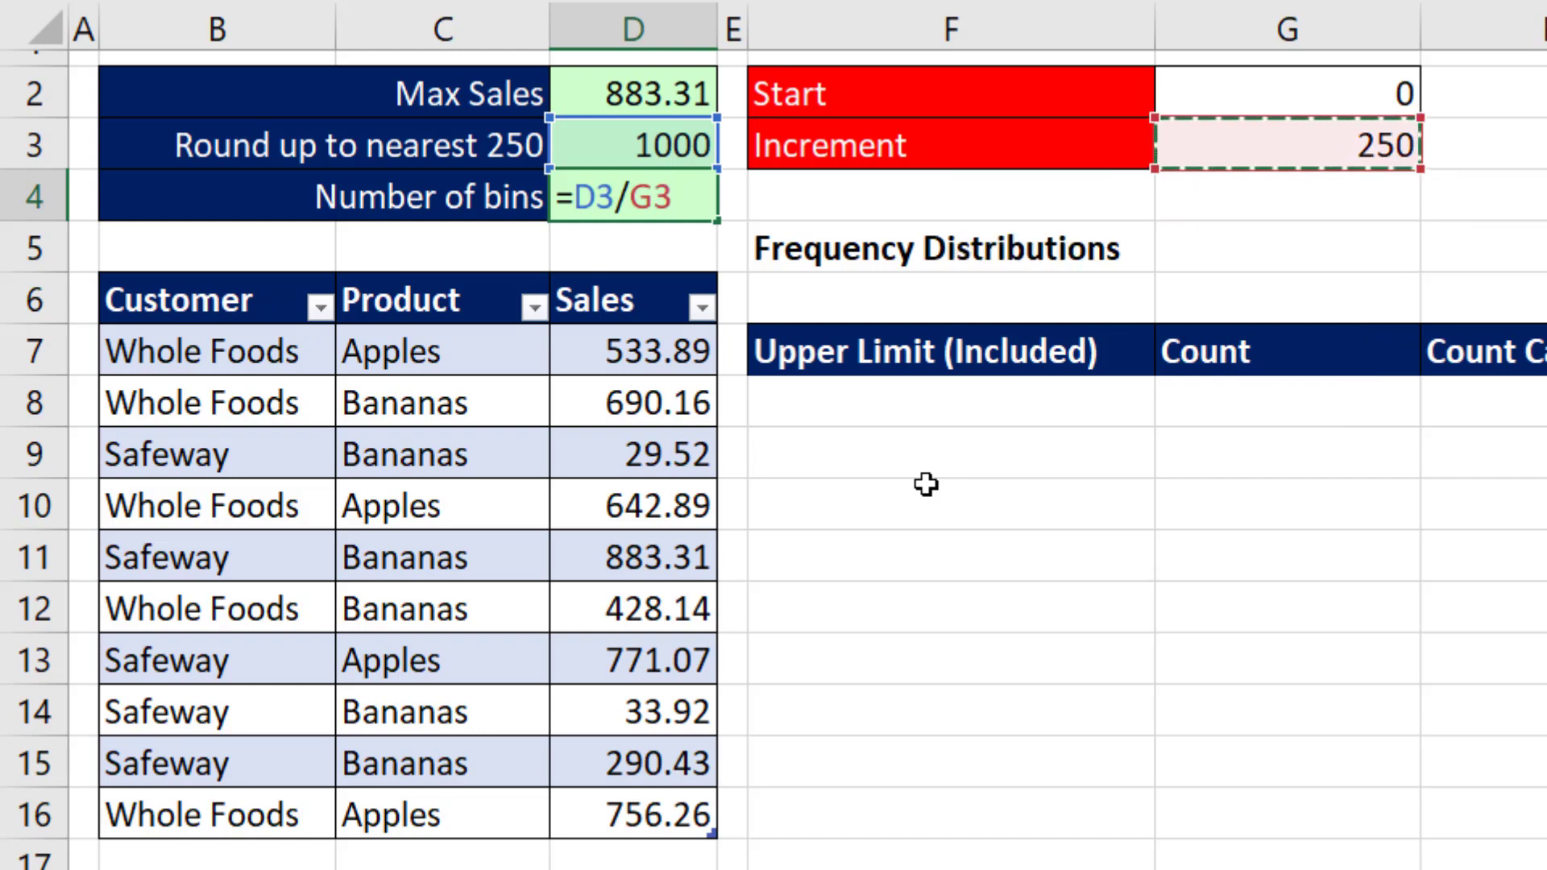
{"action": "key", "text": "Return"}
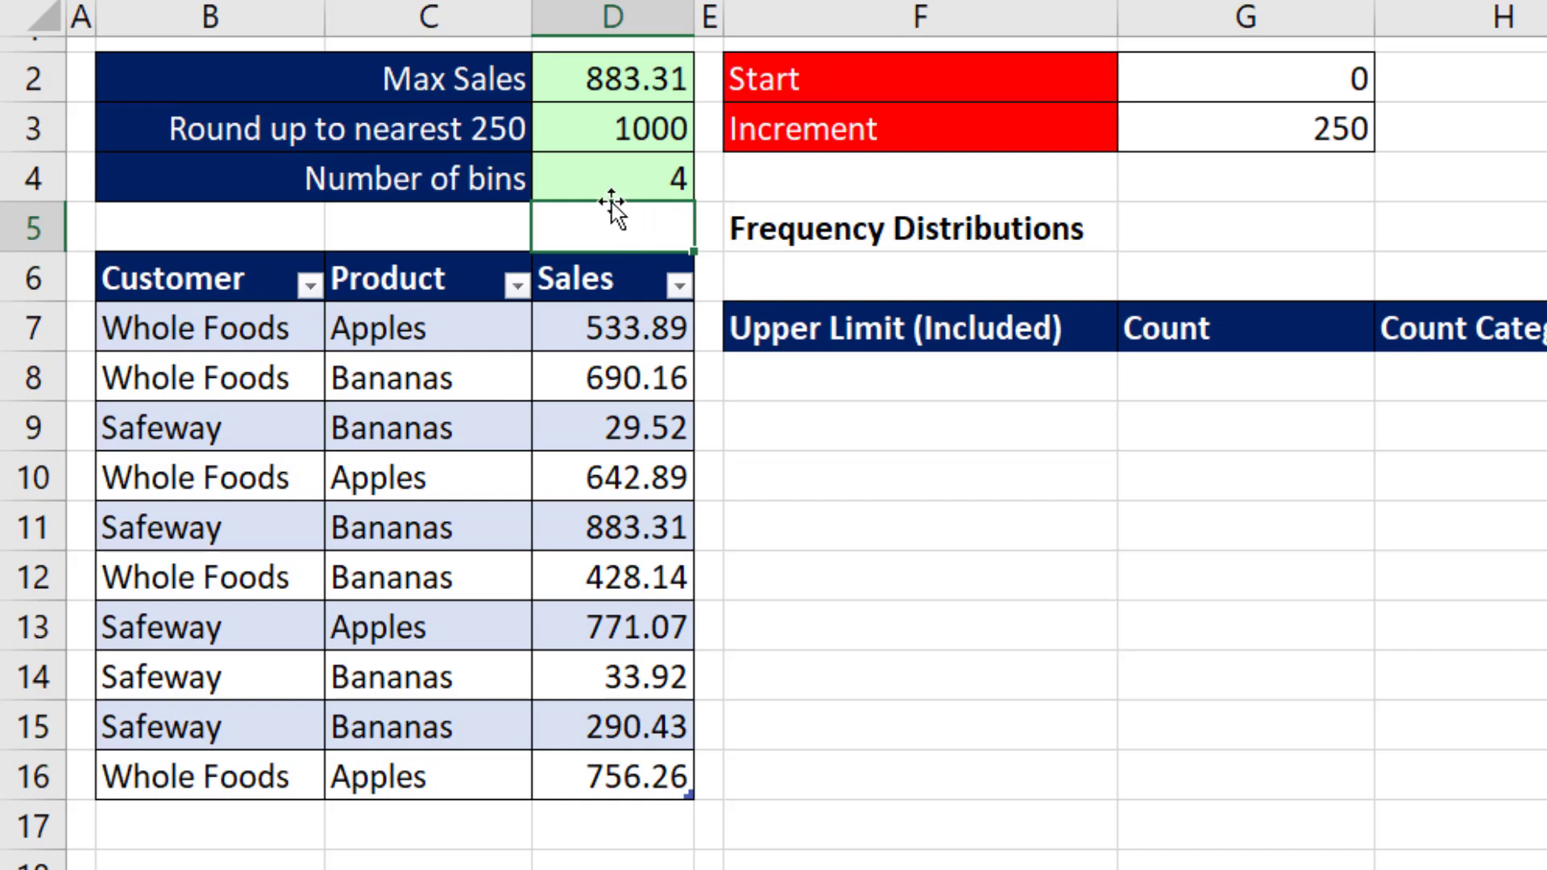
Enter =SEQUENCE(D4,,G3,G3) in F8 so the upper limits spill into F8:F11.
{"action": "left_click", "coordinate": [805, 386]}
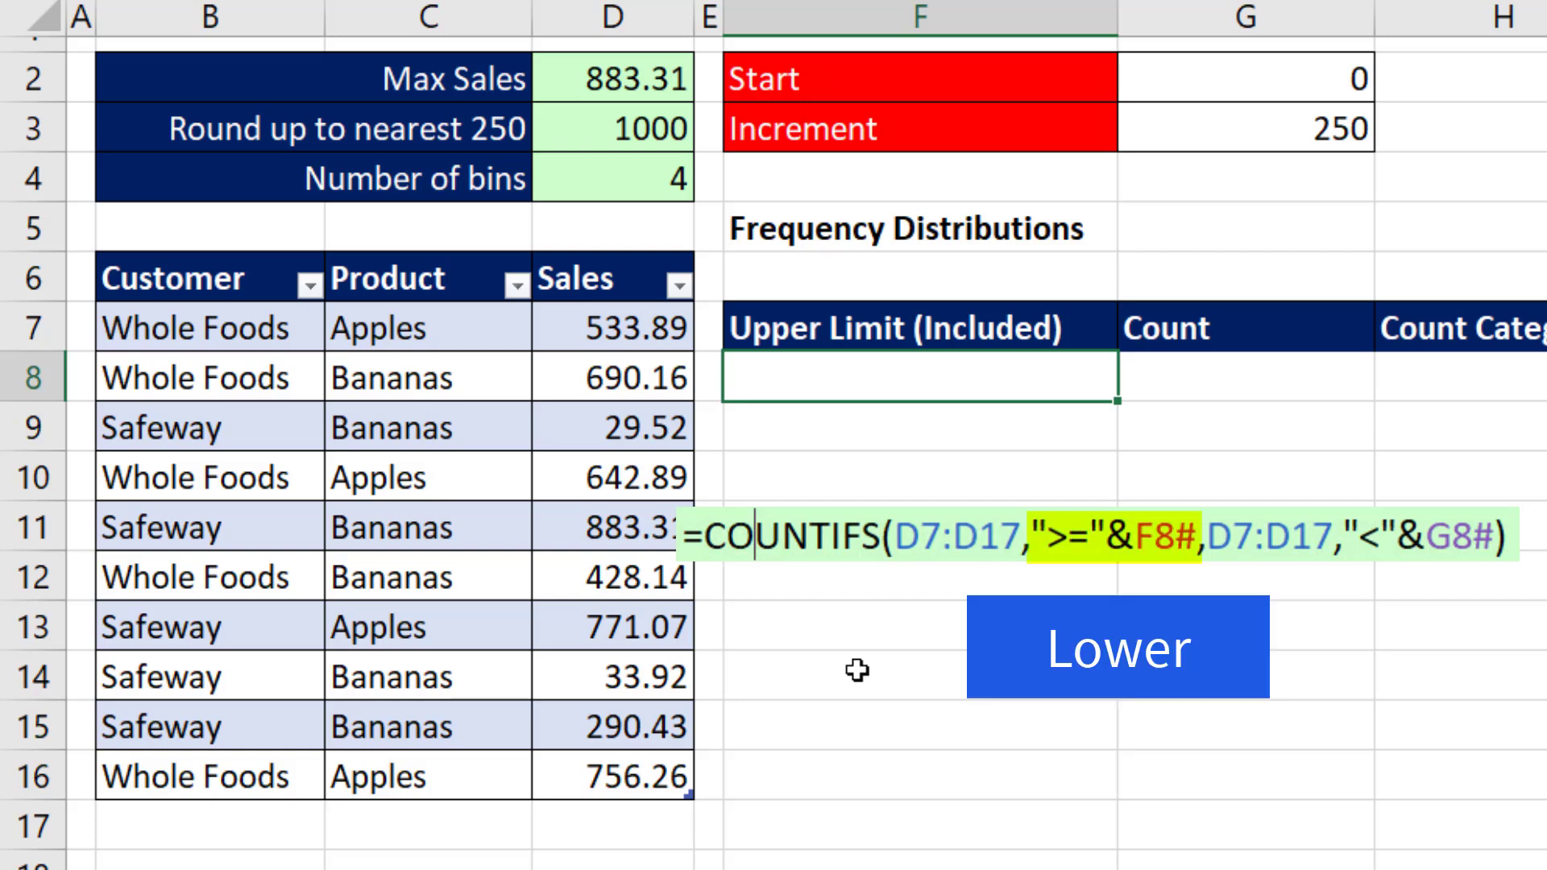
{"action": "type", "text": "="}
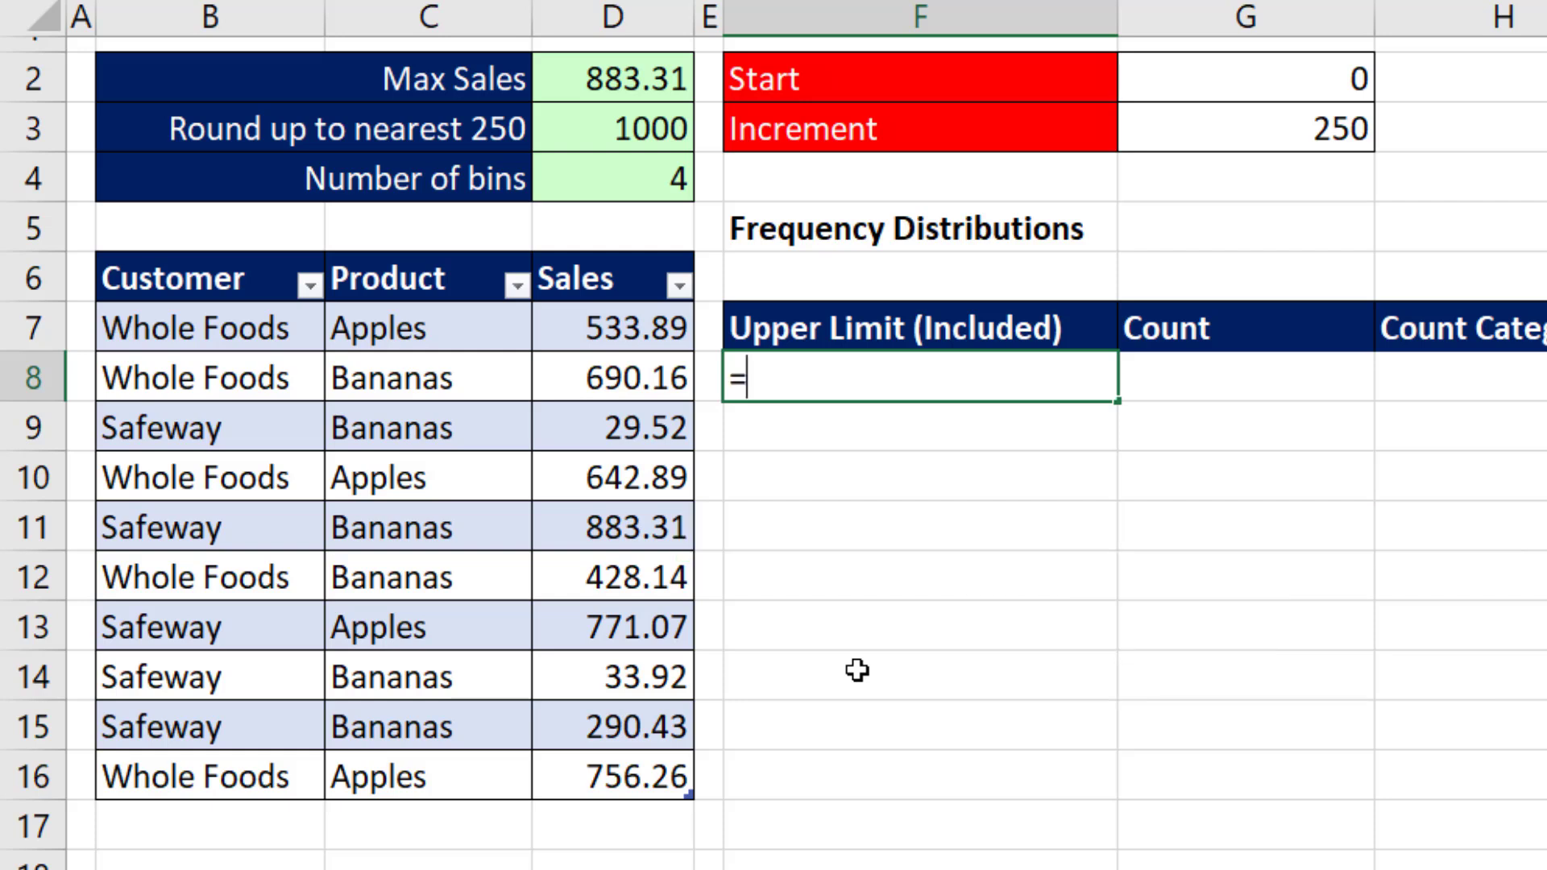
{"action": "type", "text": "se"}
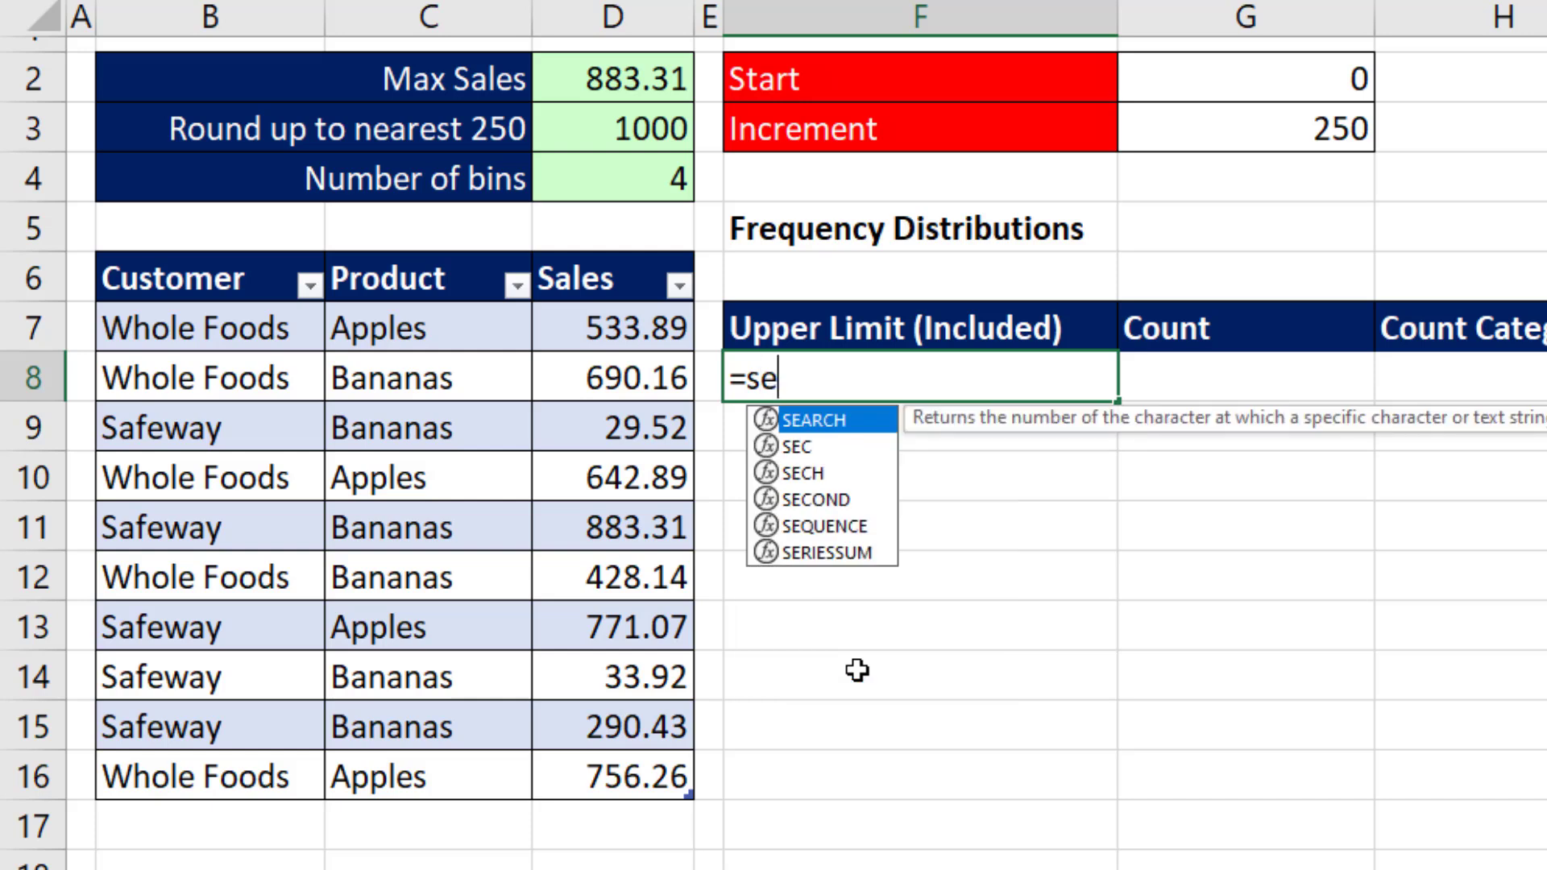
{"action": "type", "text": "q"}
{"action": "key", "text": "Tab"}
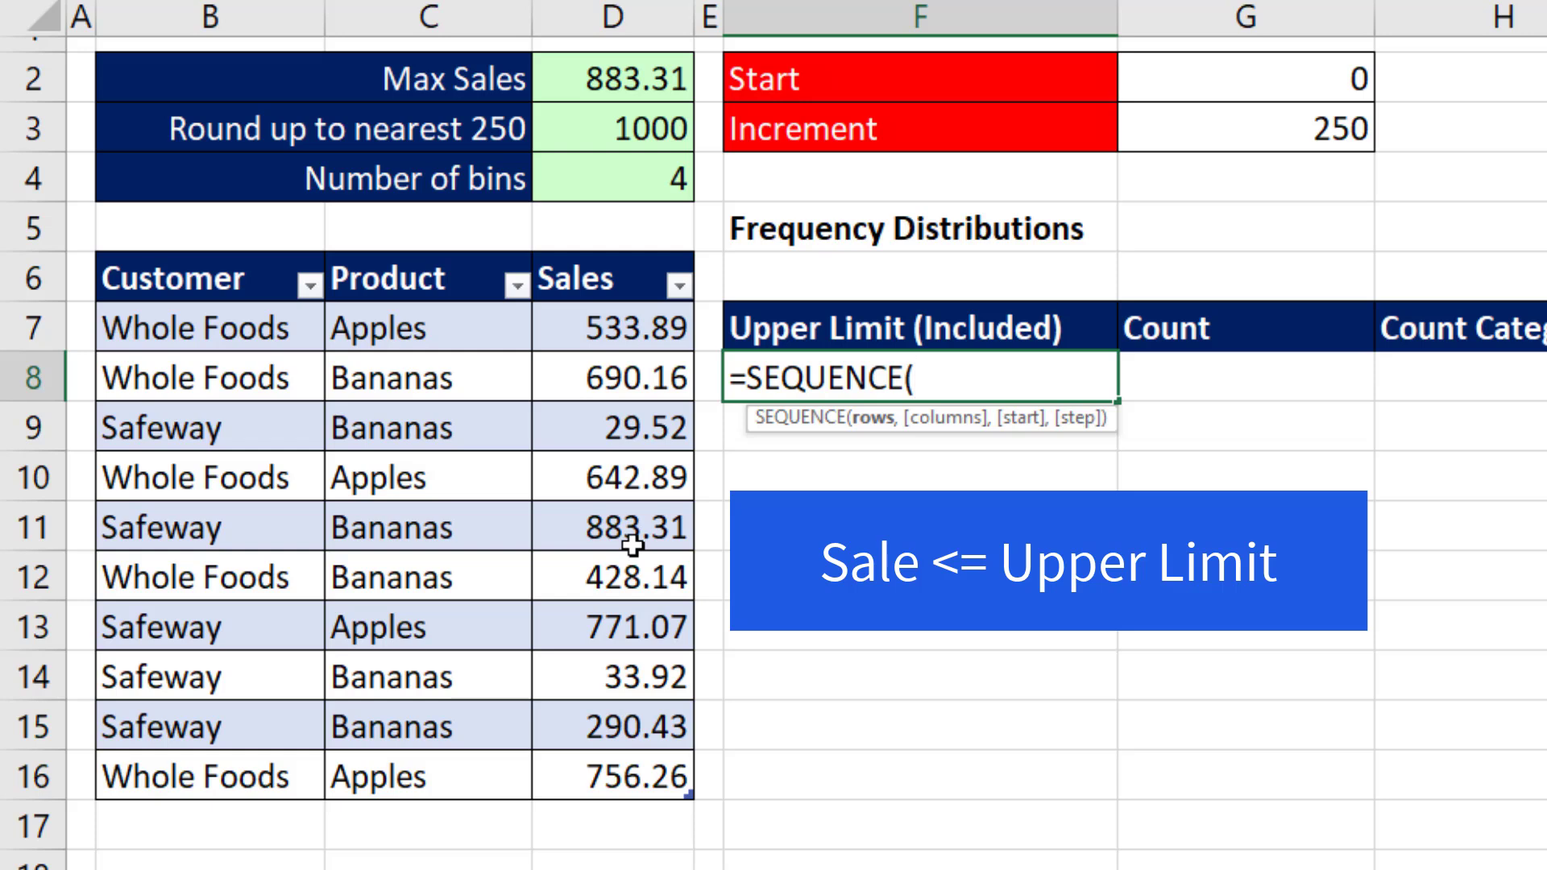
{"action": "left_click", "coordinate": [676, 178]}
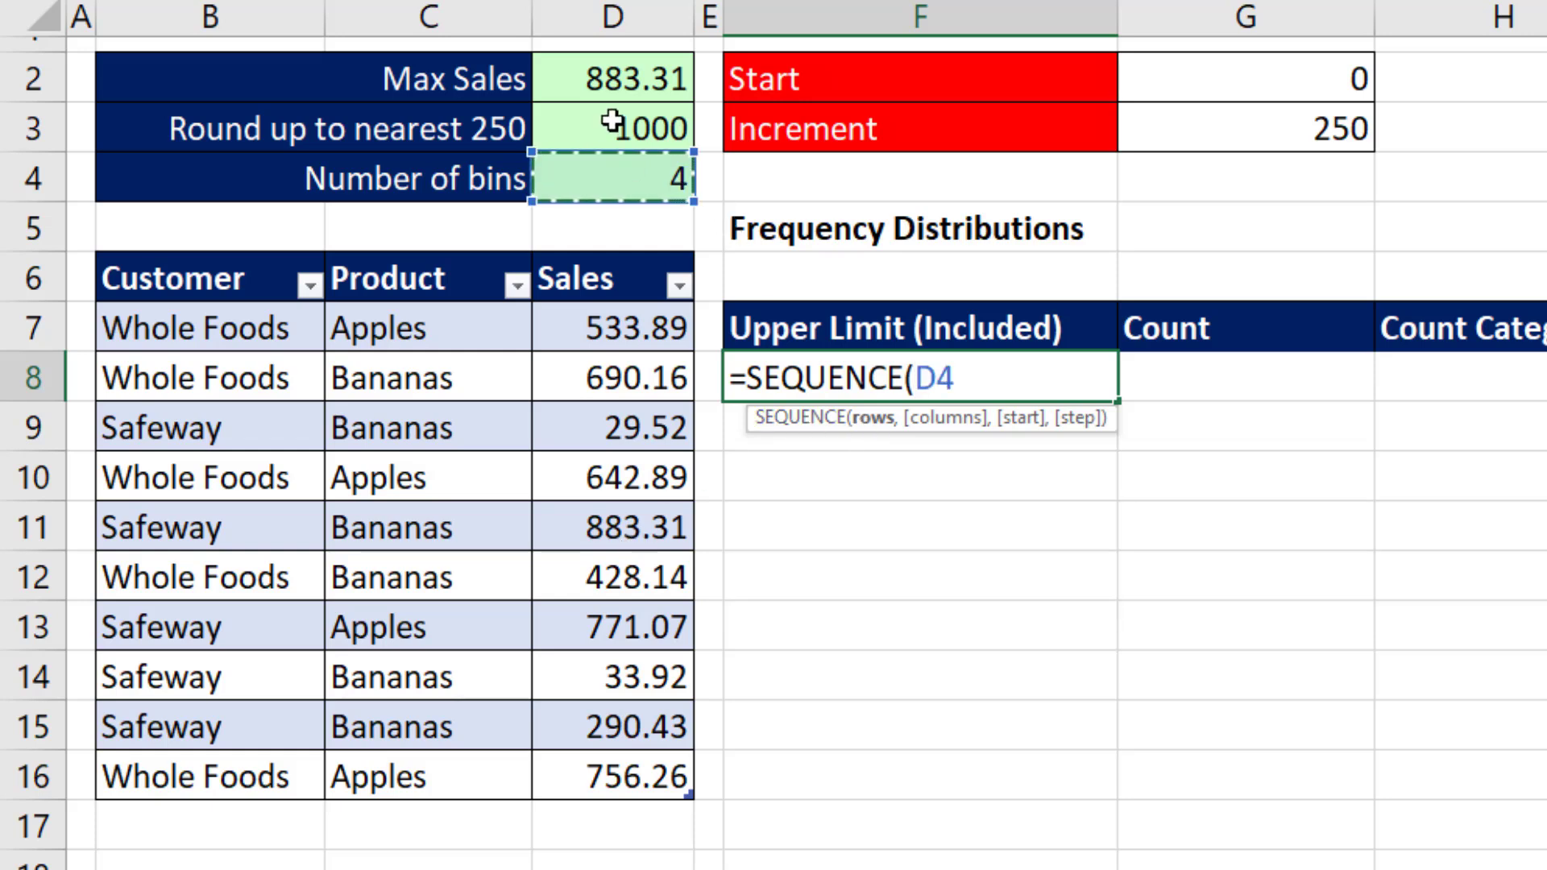
{"action": "type", "text": ","}
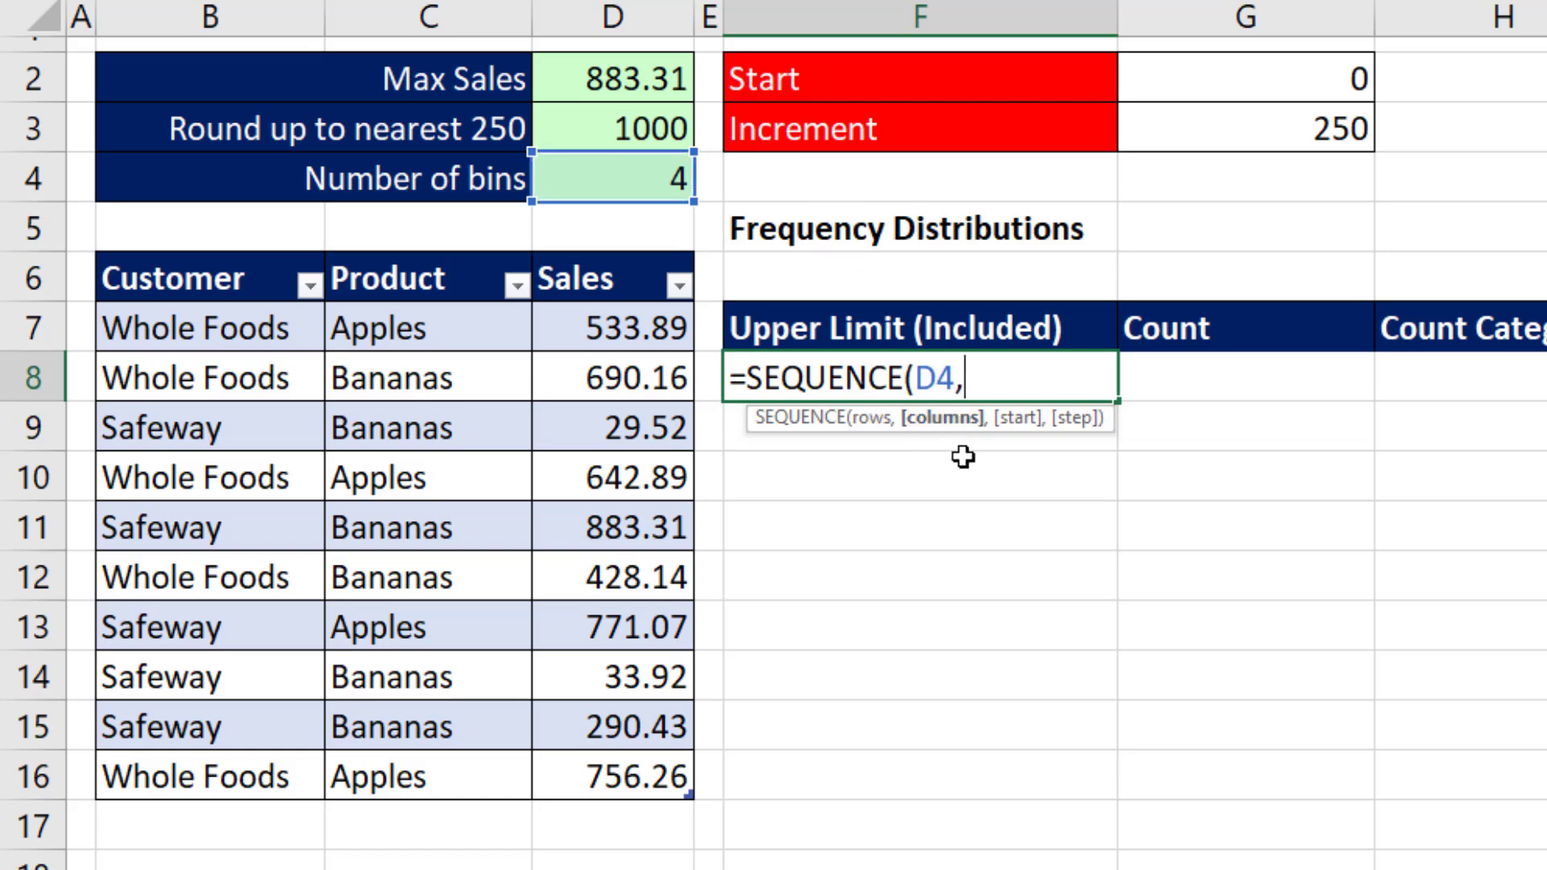
{"action": "type", "text": ","}
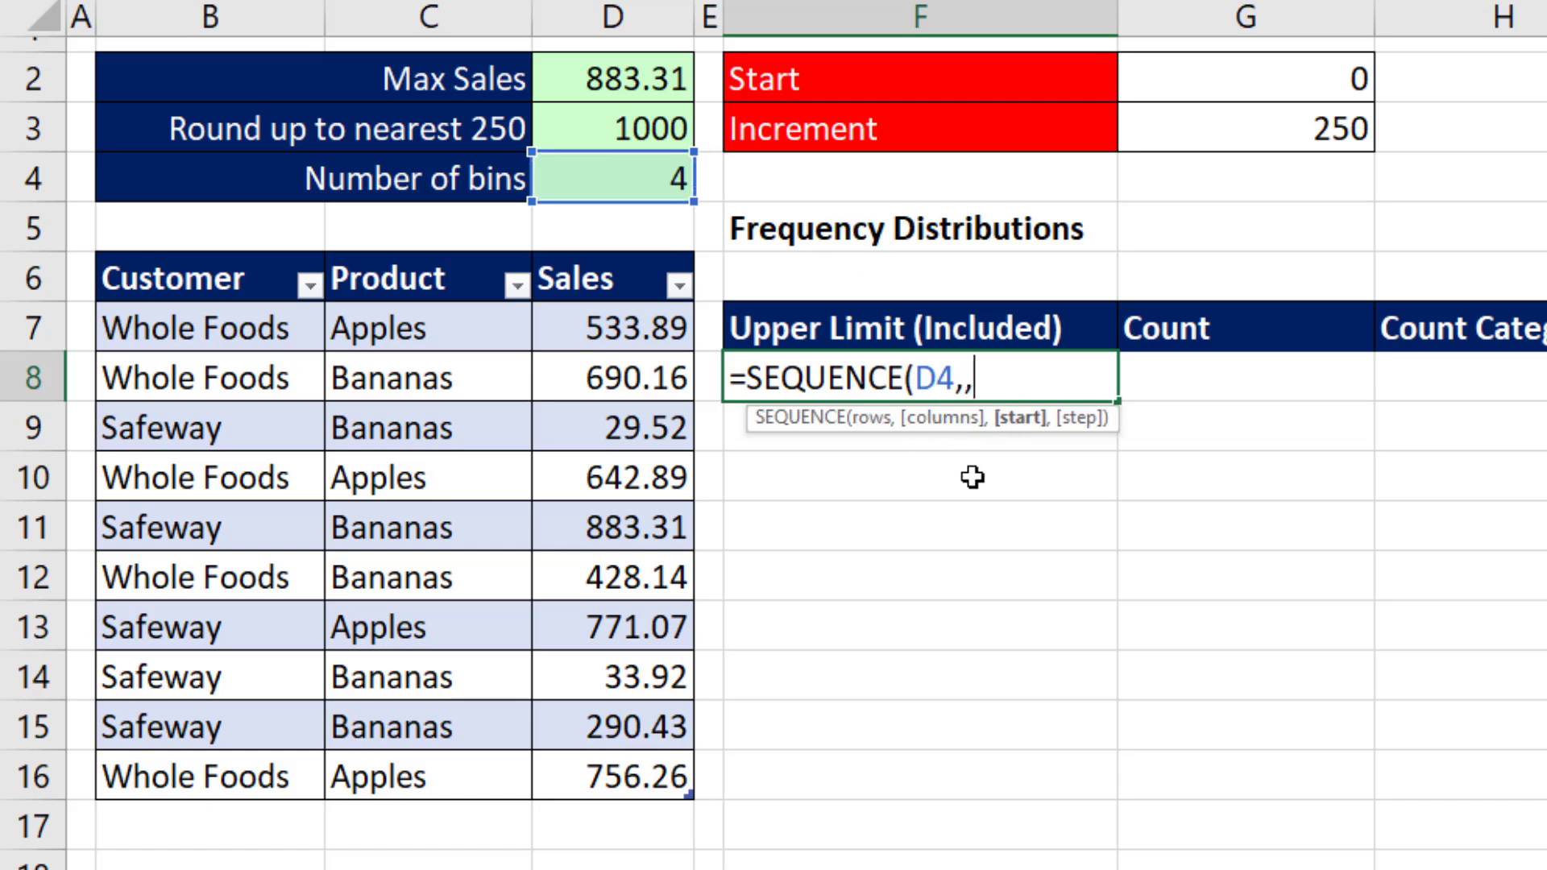
{"action": "left_click", "coordinate": [1276, 137]}
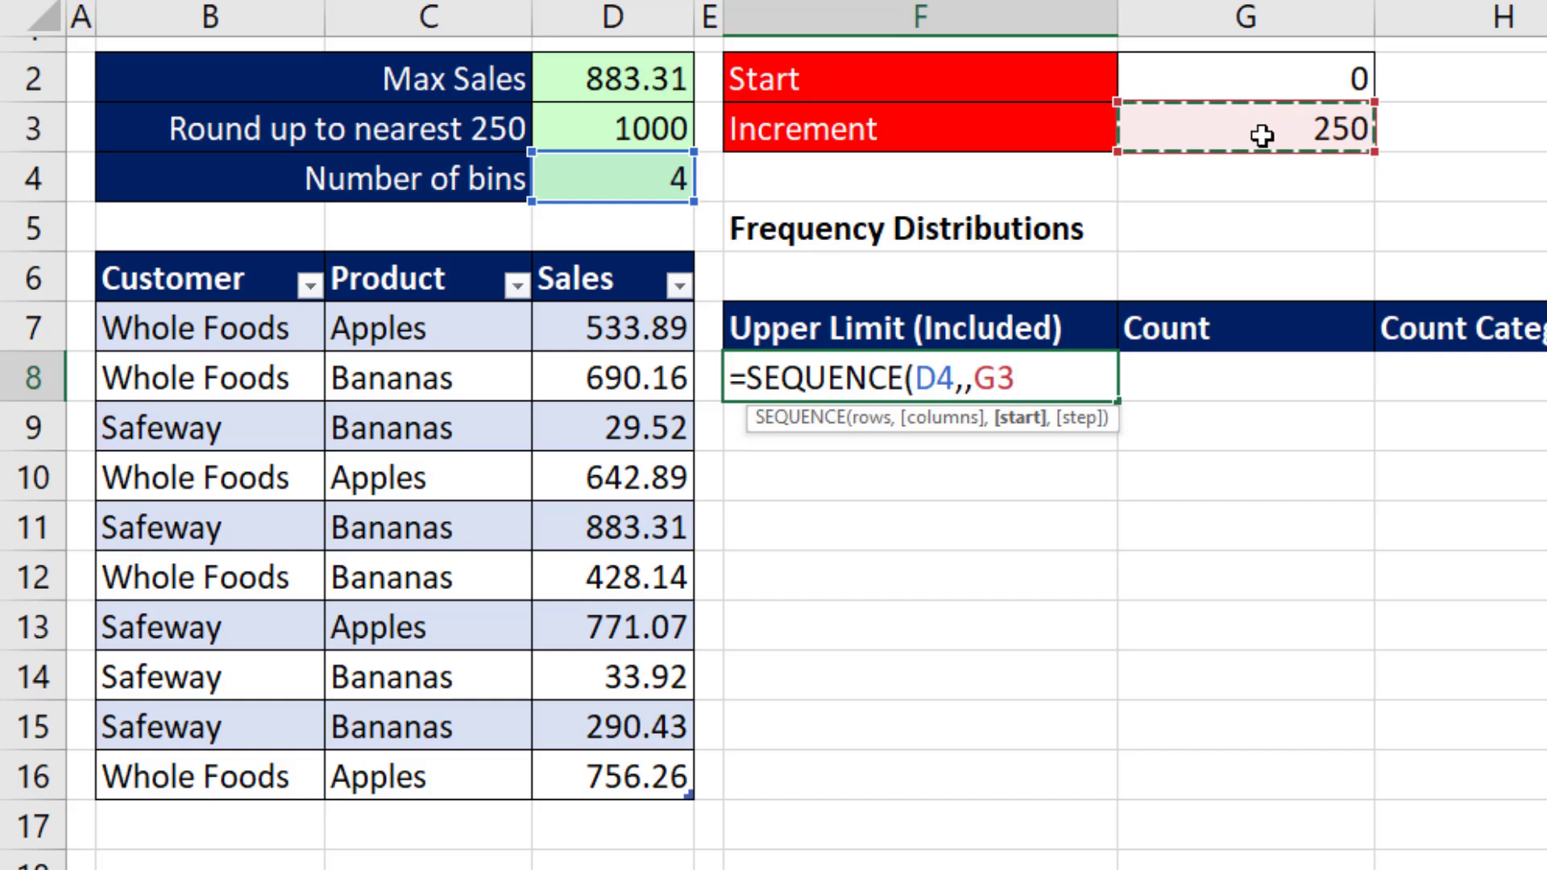
{"action": "type", "text": ","}
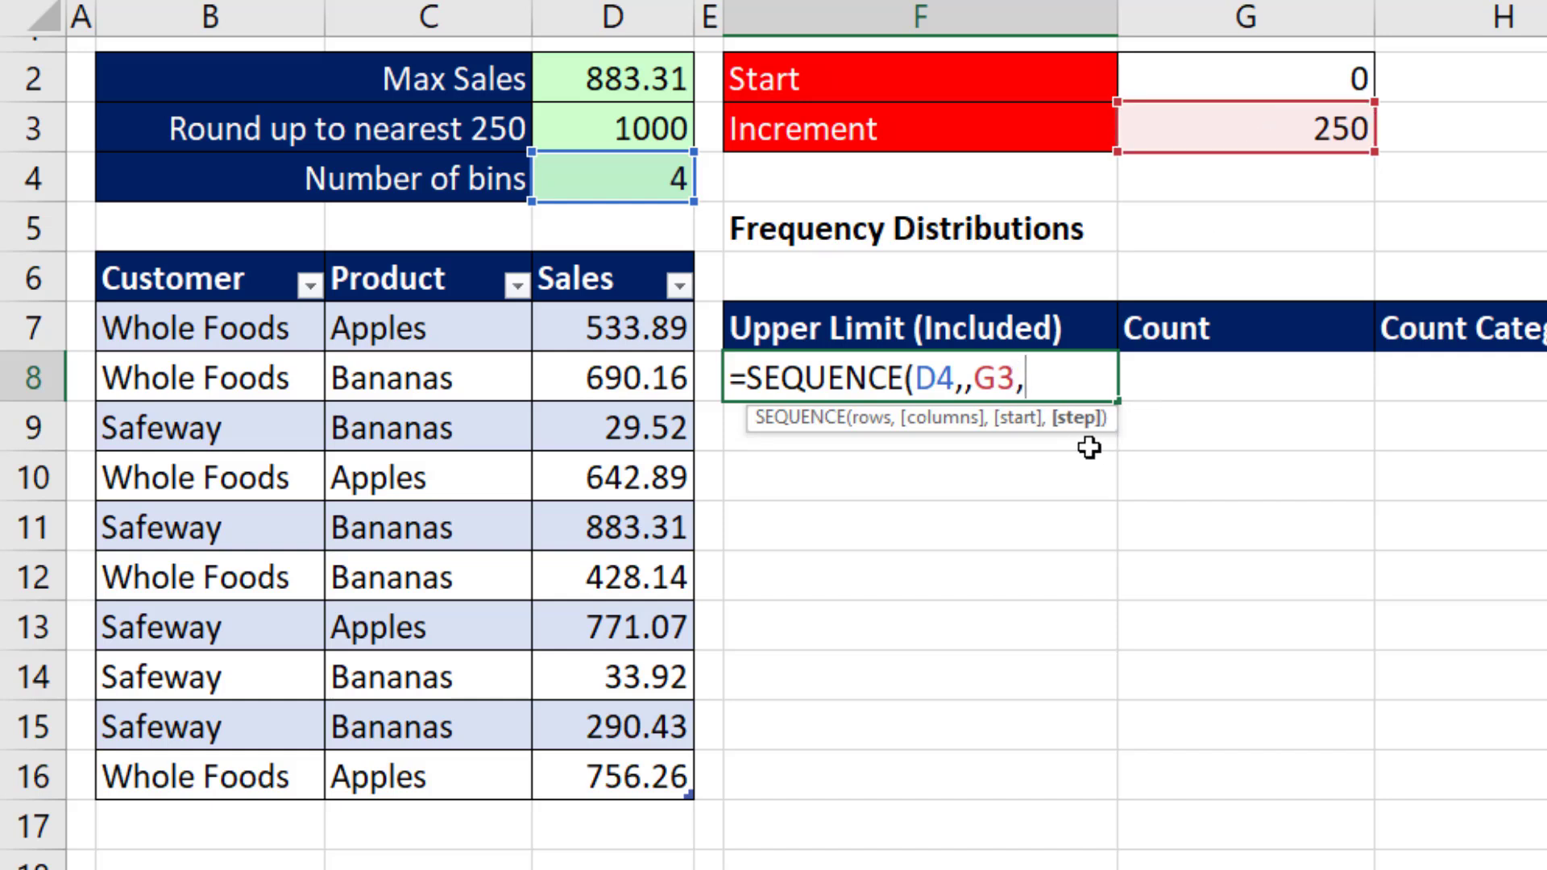
{"action": "left_click", "coordinate": [1265, 131]}
{"action": "type", "text": ")"}
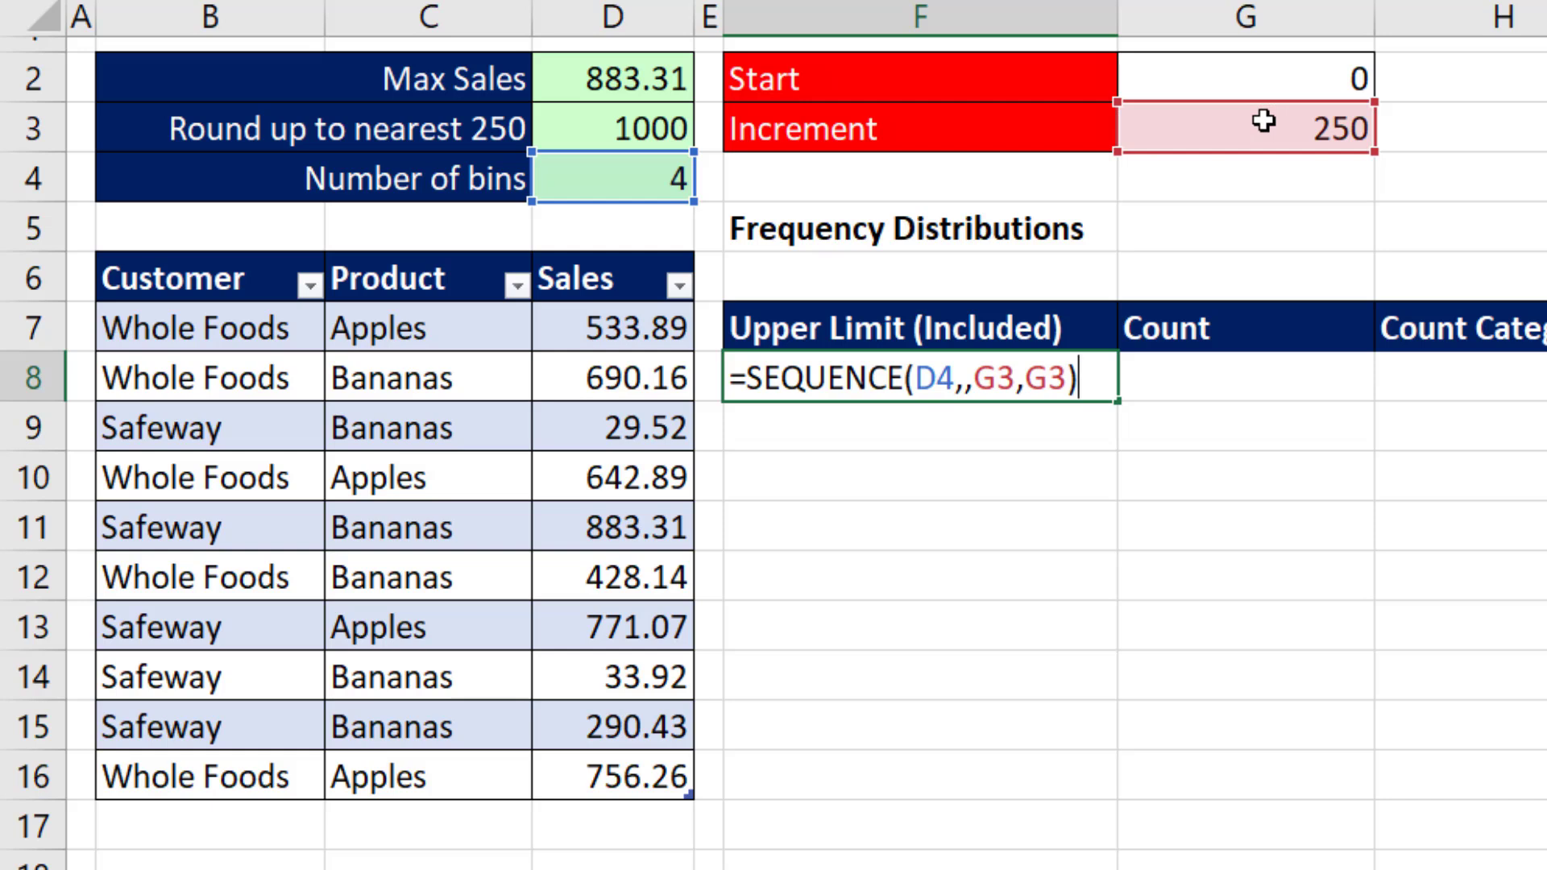
{"action": "key", "text": "Return"}
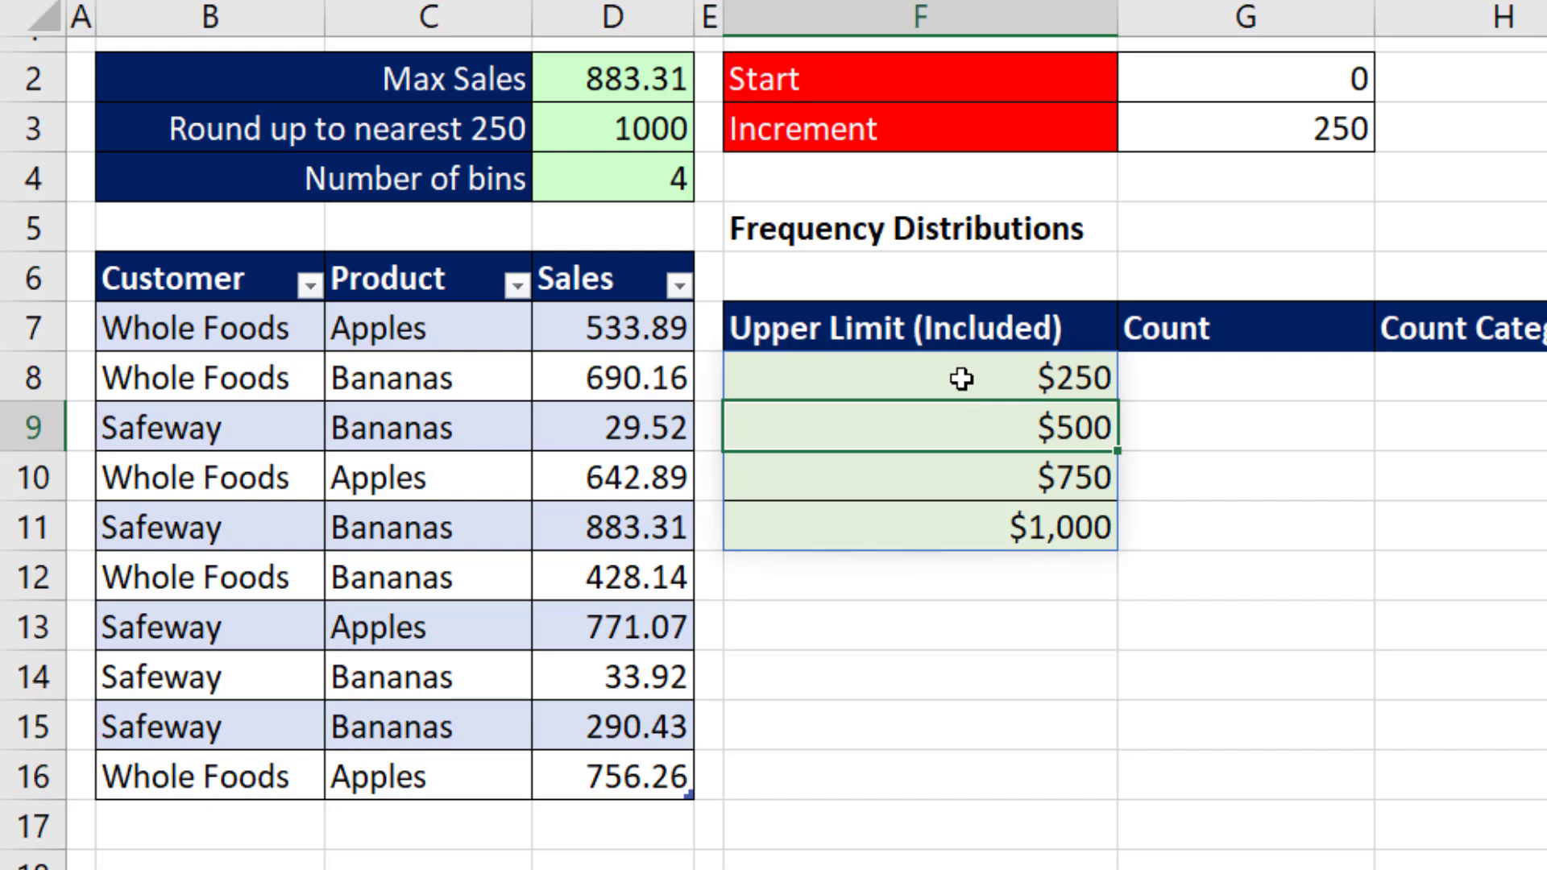
Enter =FREQUENCY(fSales[Sales],F8#) in G8, spilling counts 2, 2, 3, 3 and 0.
{"action": "left_click", "coordinate": [1229, 373]}
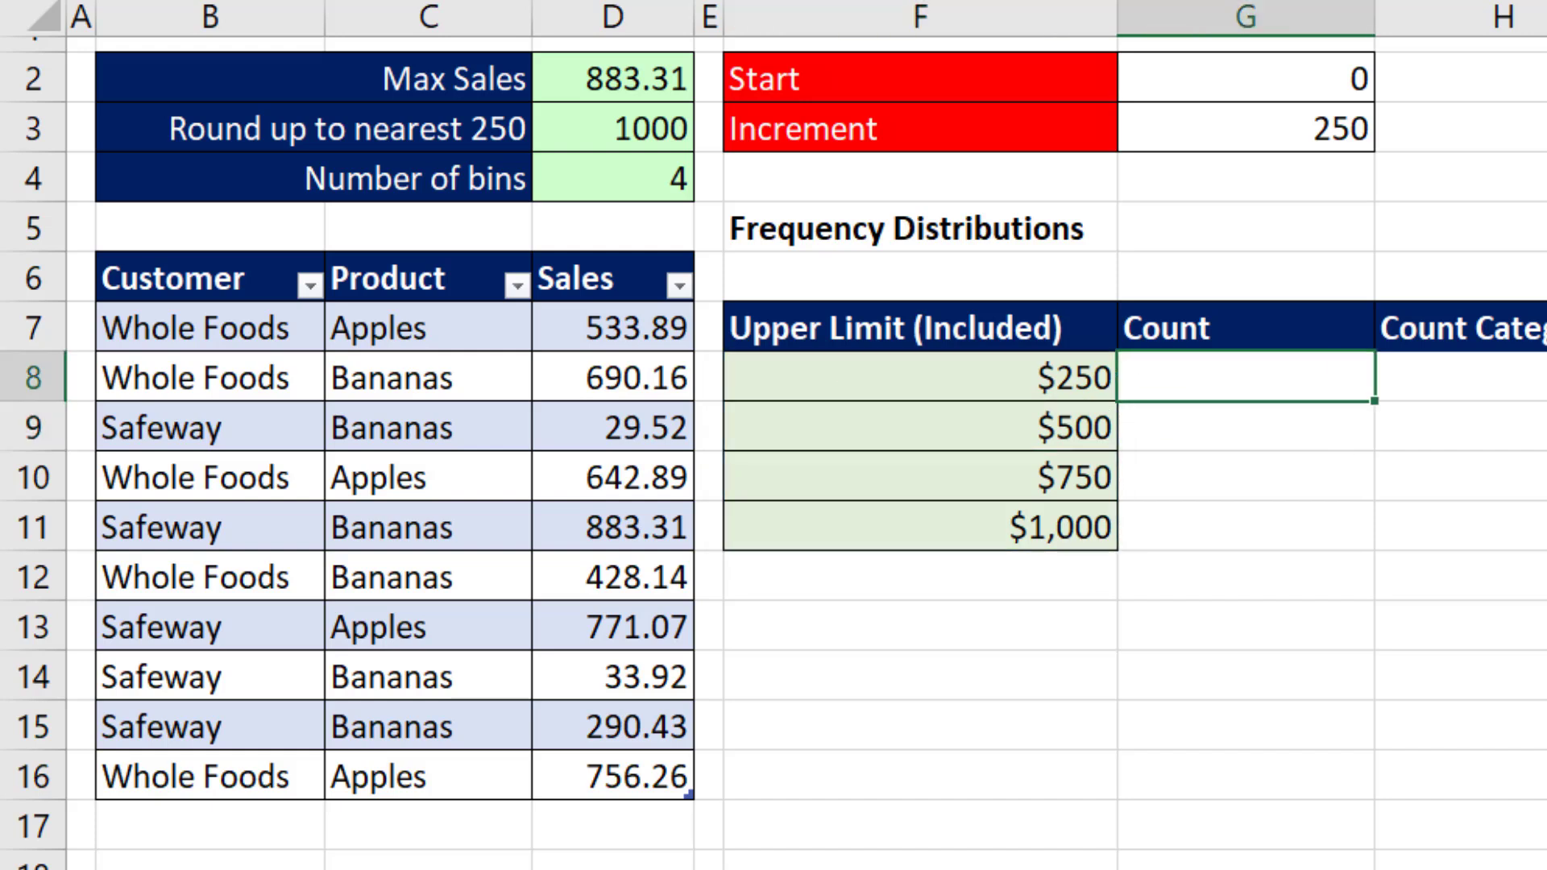
{"action": "type", "text": "=fr"}
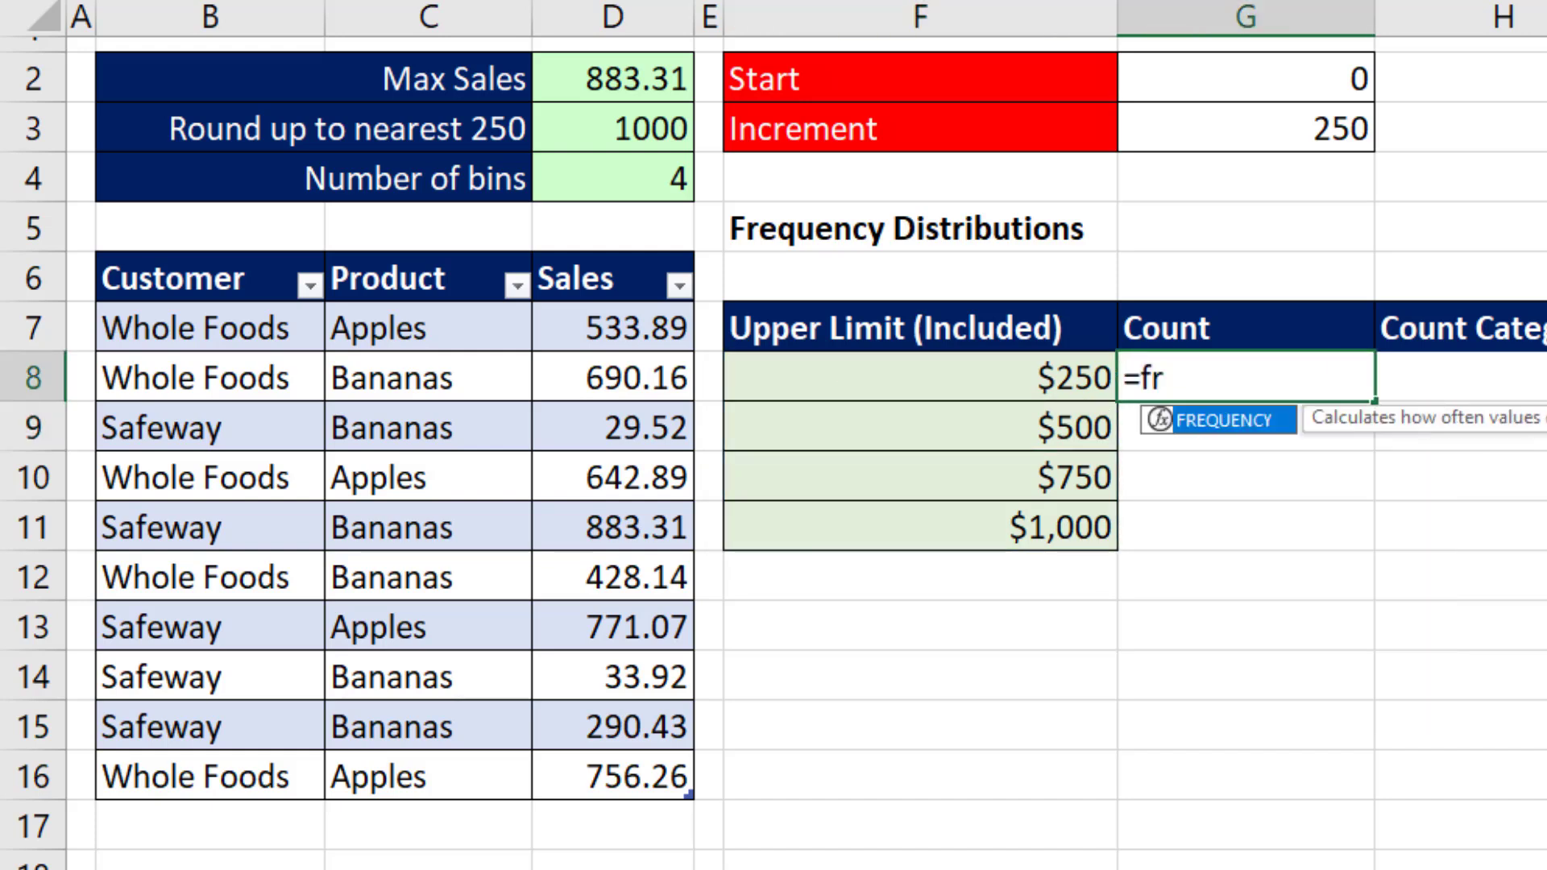
{"action": "key", "text": "Tab"}
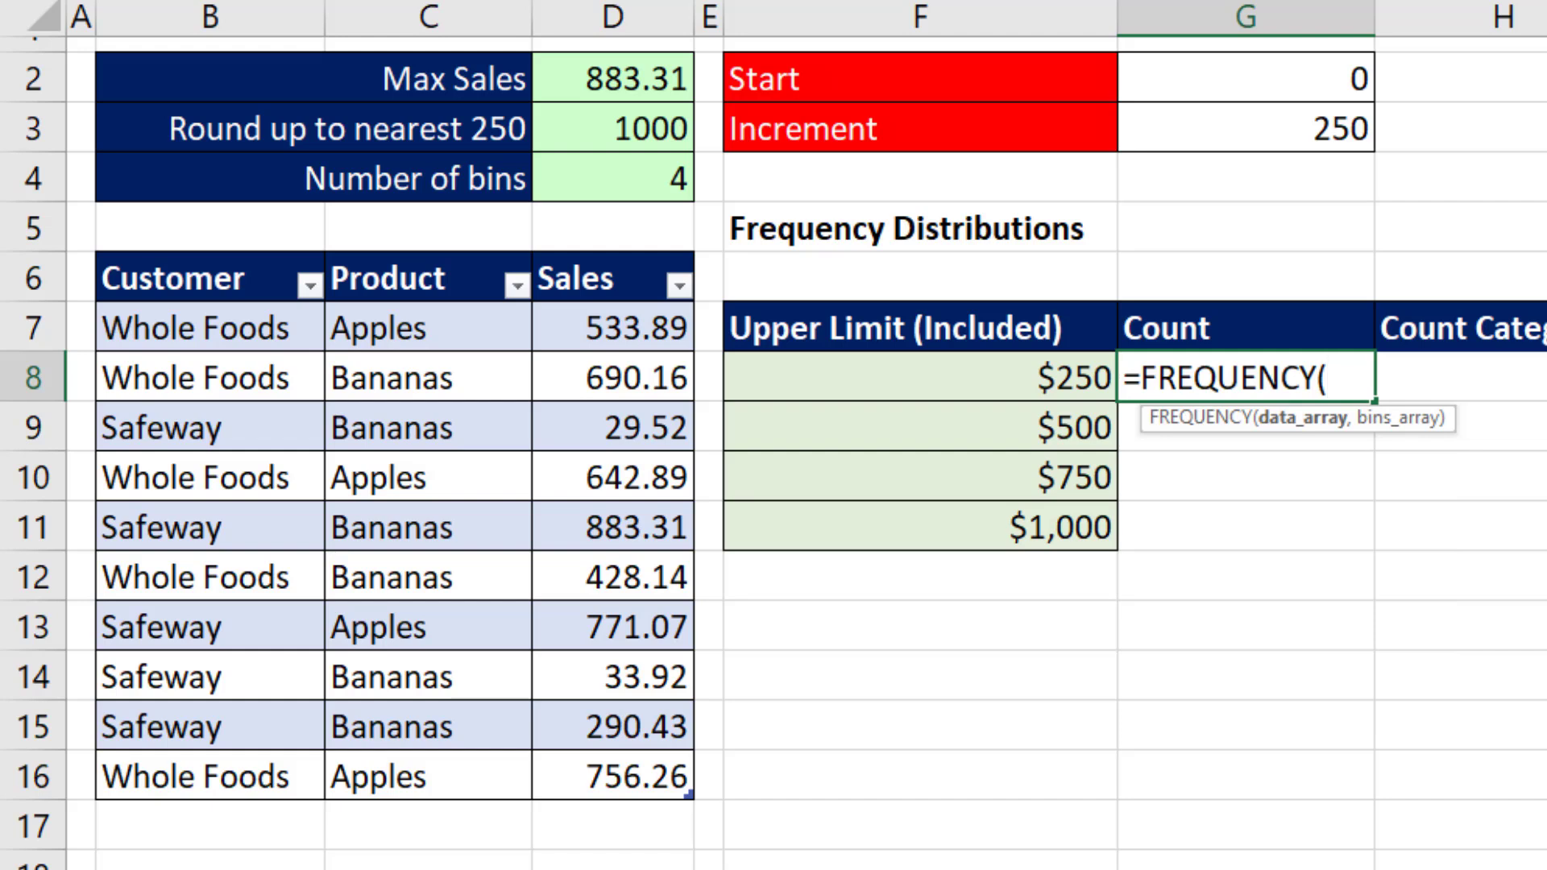
{"action": "left_click", "coordinate": [575, 245]}
{"action": "type", "text": ","}
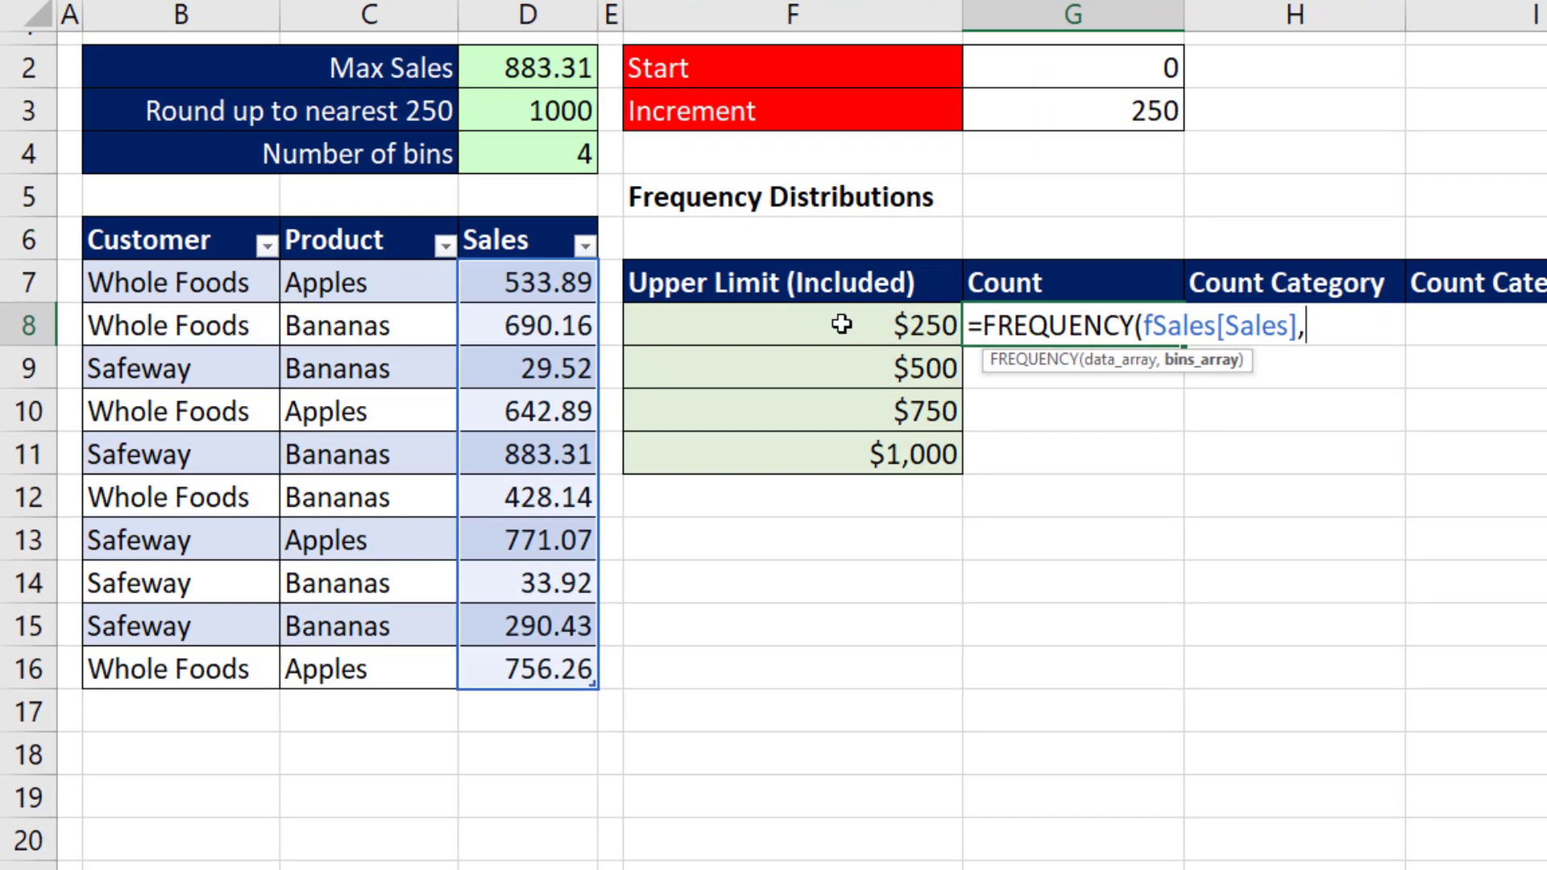
{"action": "left_click_drag", "start_coordinate": [831, 323], "coordinate": [825, 461]}
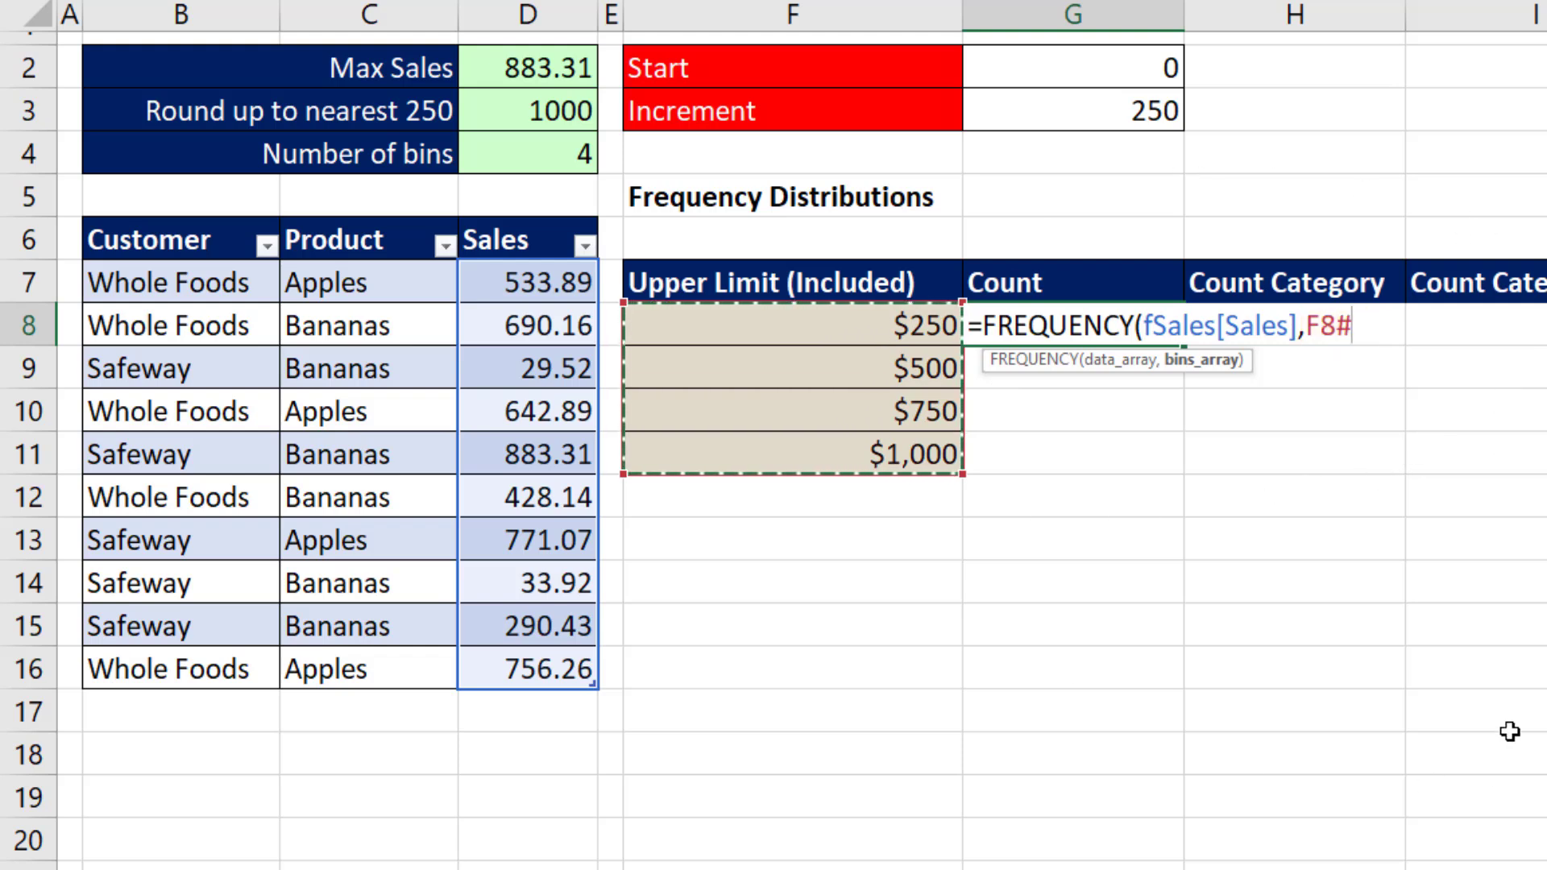
{"action": "type", "text": ")"}
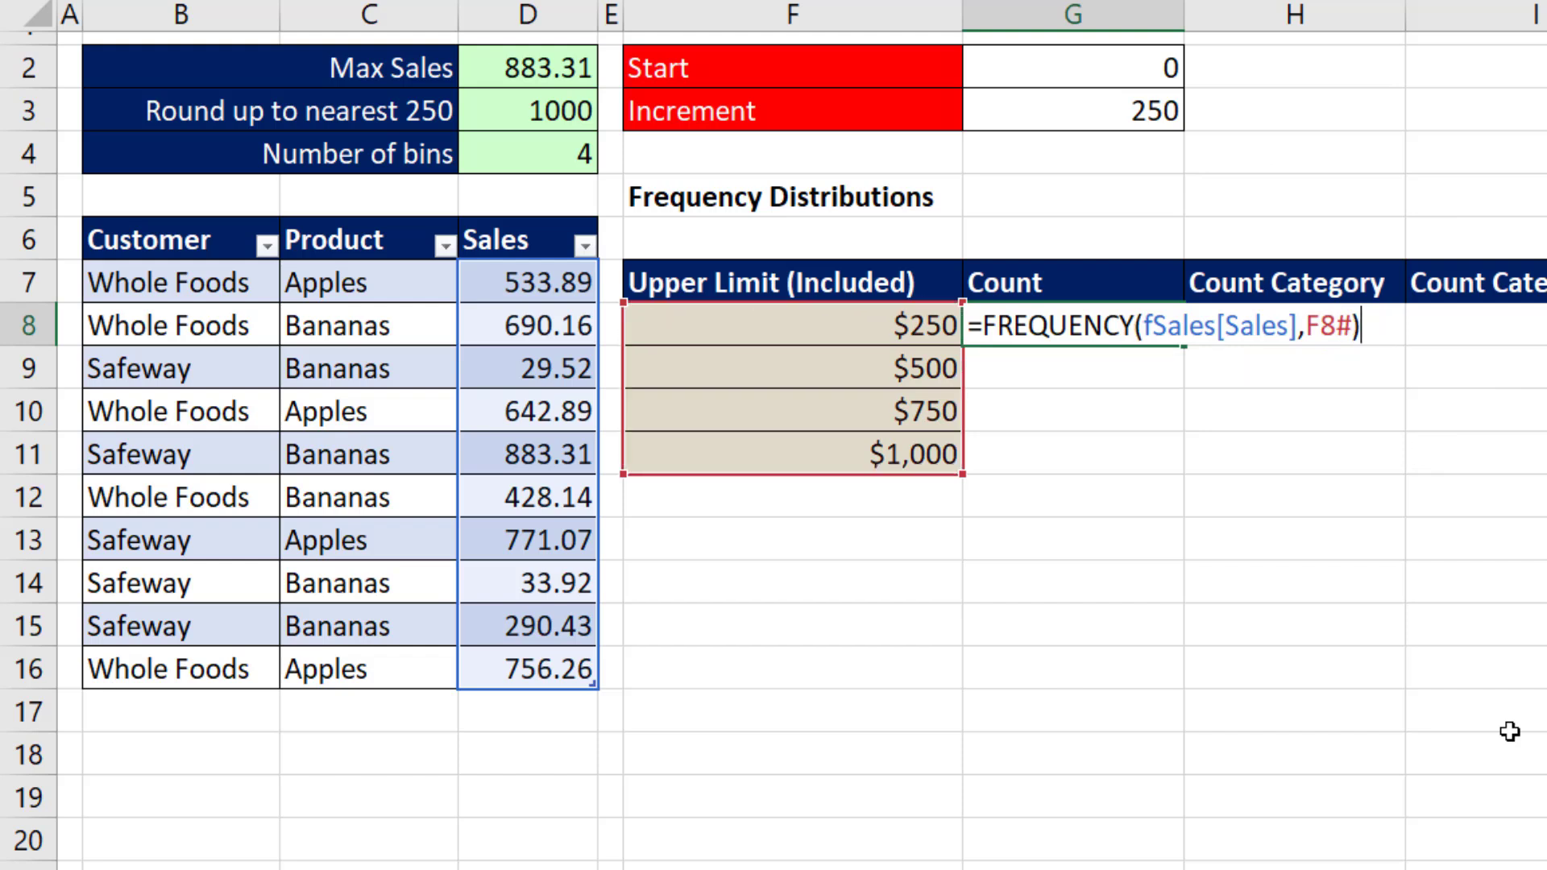
{"action": "key", "text": "Return"}
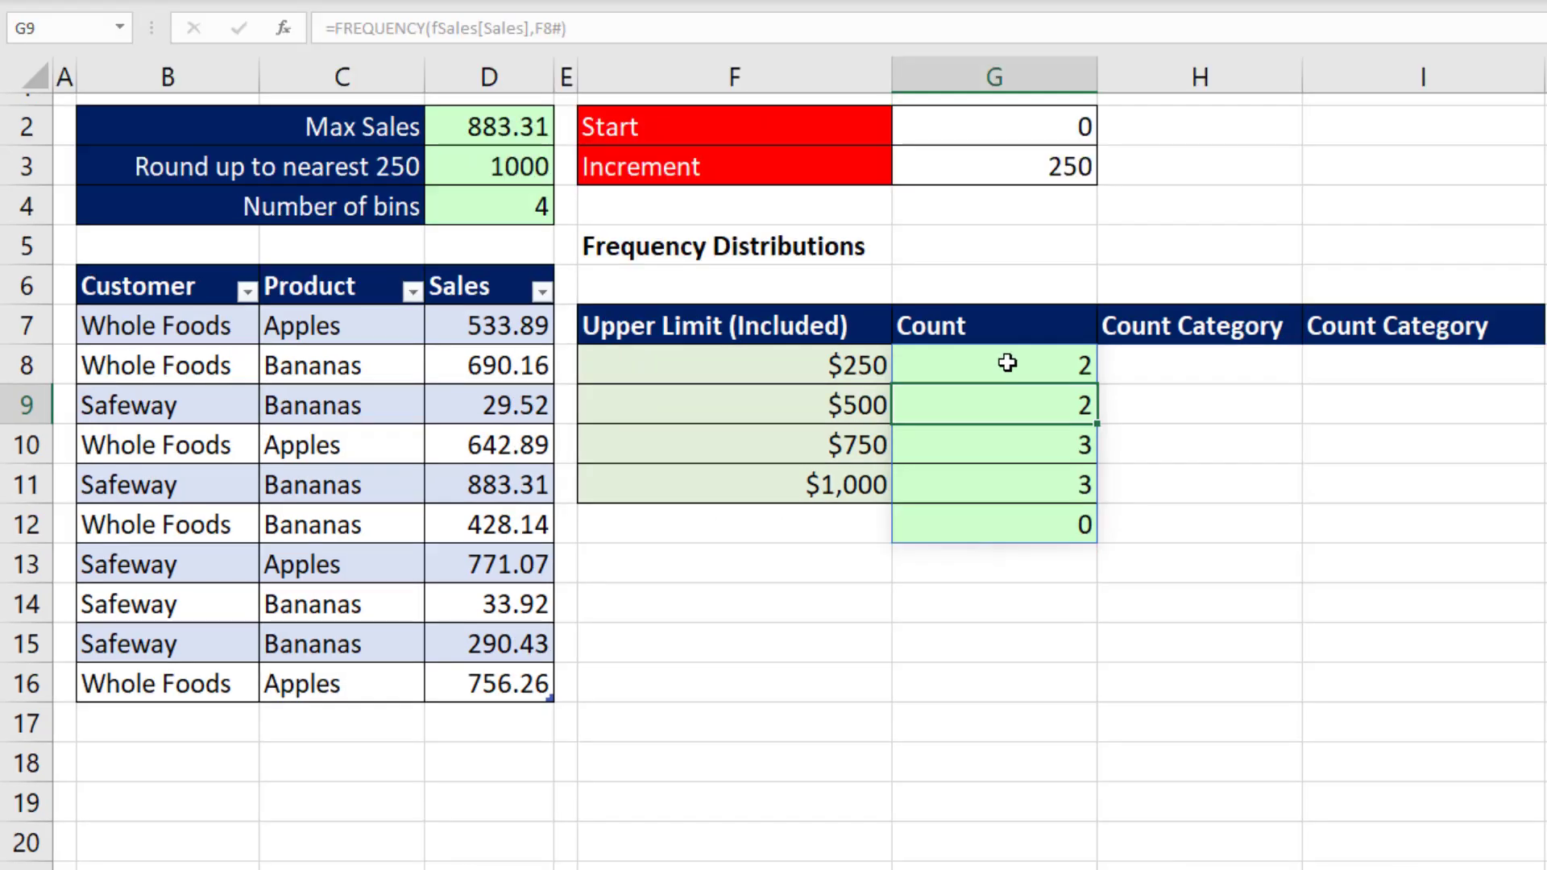
Edit G8 to =INDEX(FREQUENCY(fSales[Sales],F8#),SEQUENCE(D4)).
{"action": "left_click", "coordinate": [1087, 323]}
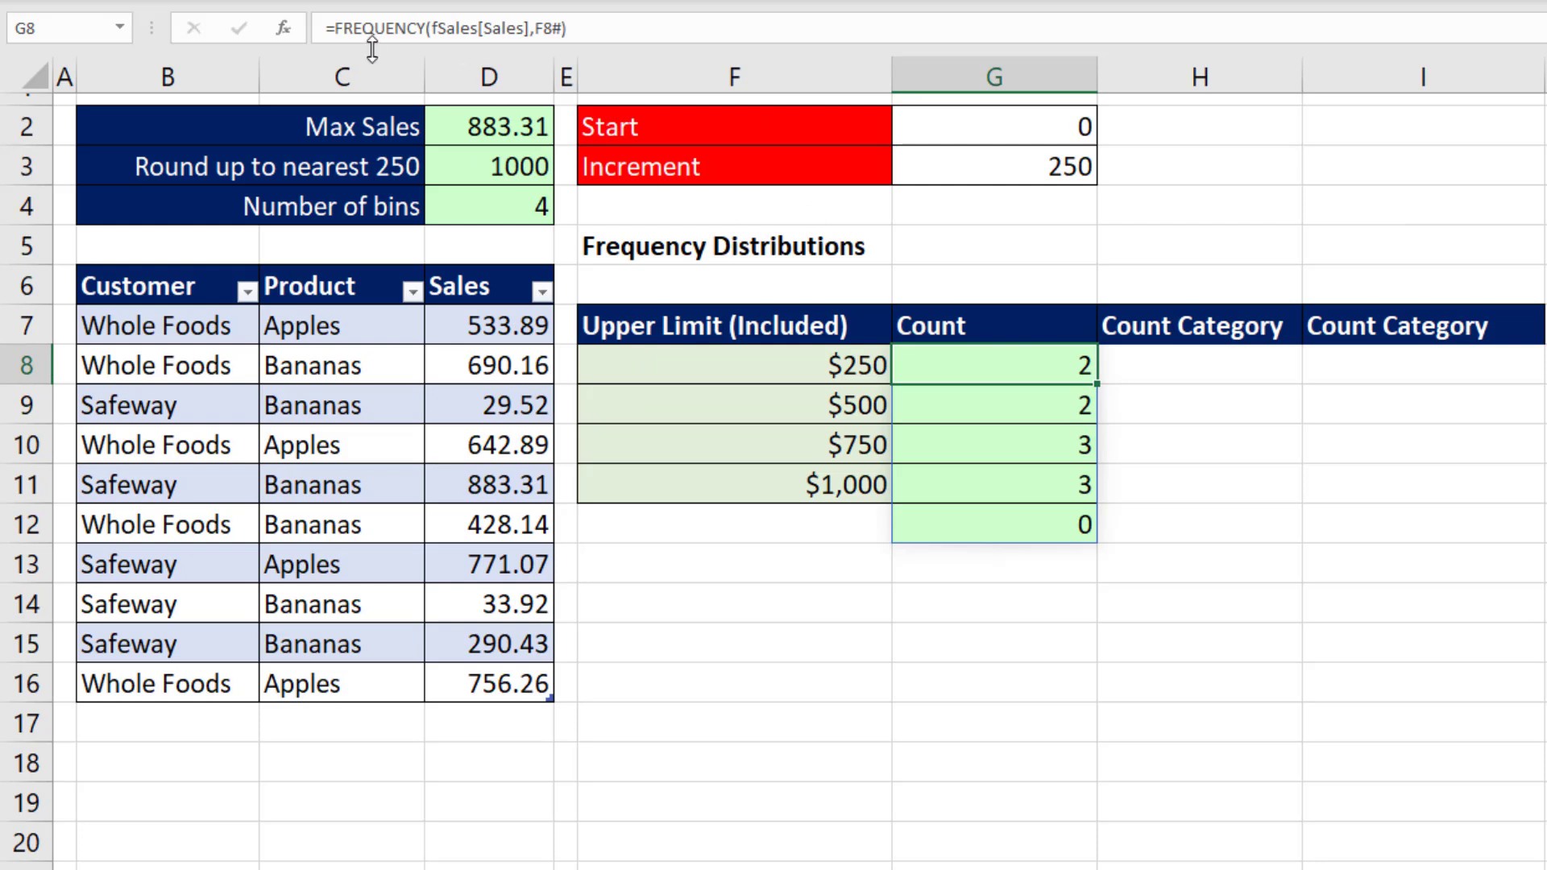
{"action": "left_click", "coordinate": [944, 410]}
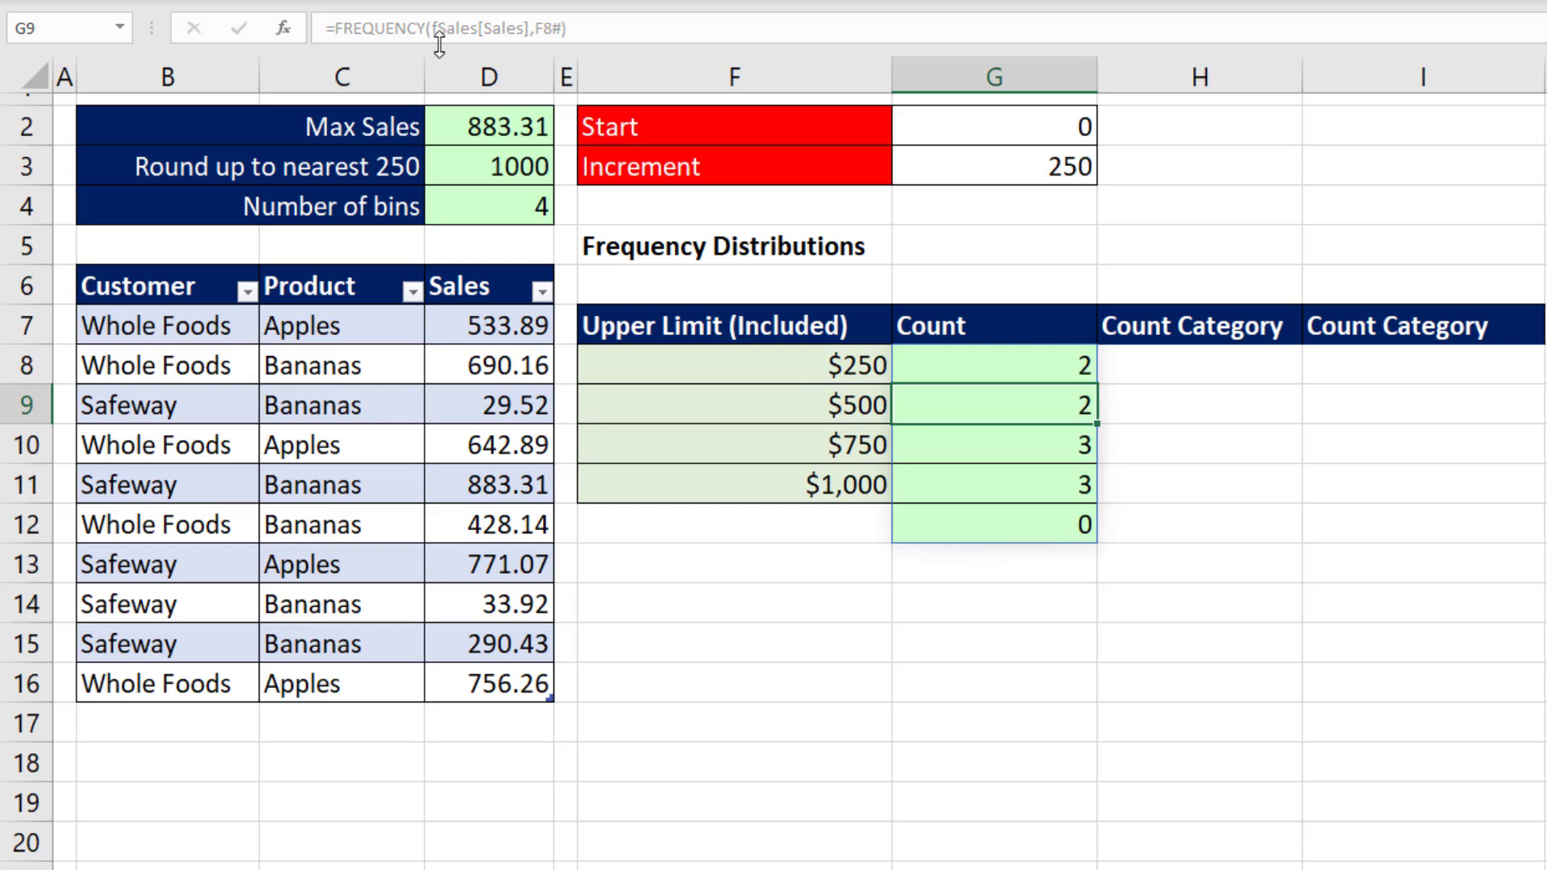
{"action": "left_click", "coordinate": [946, 366]}
{"action": "key", "text": "F2"}
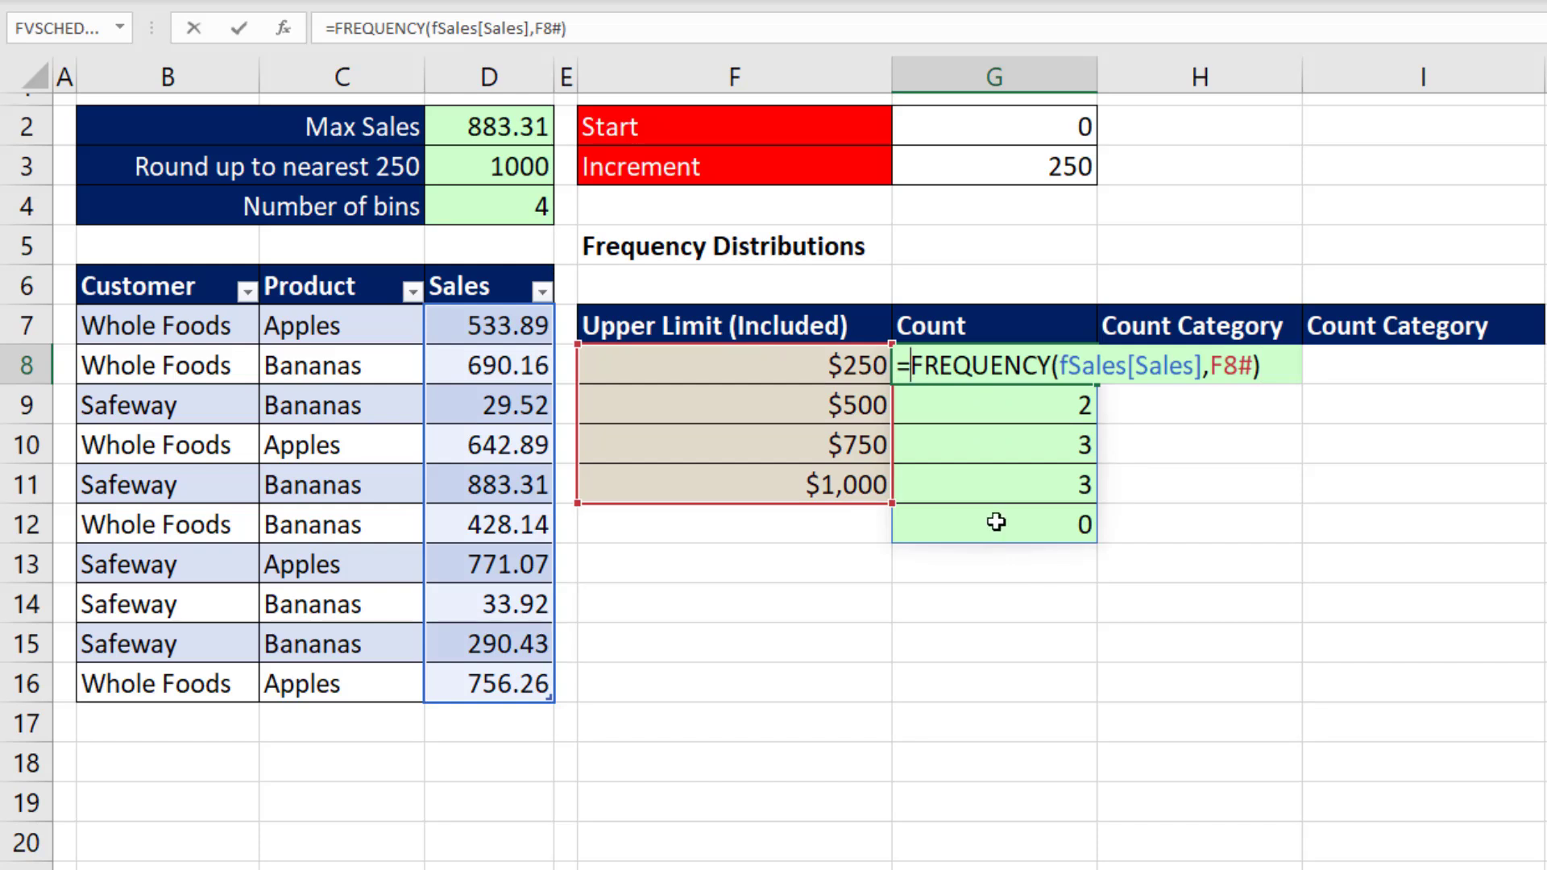
{"action": "type", "text": "INDEX("}
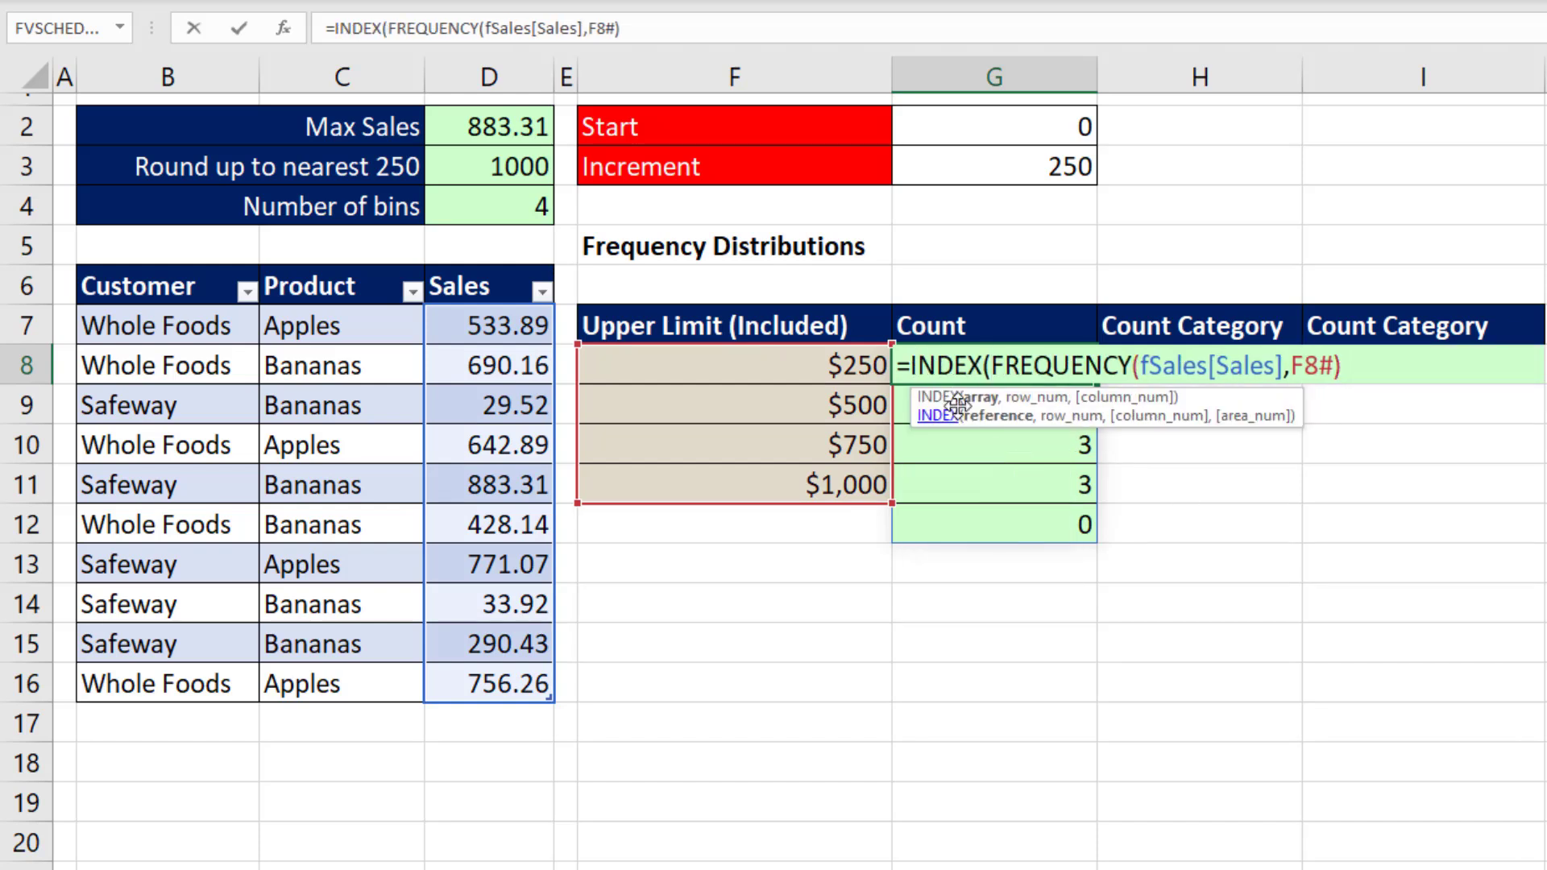
{"action": "key", "text": "shift+End"}
{"action": "key", "text": "End"}
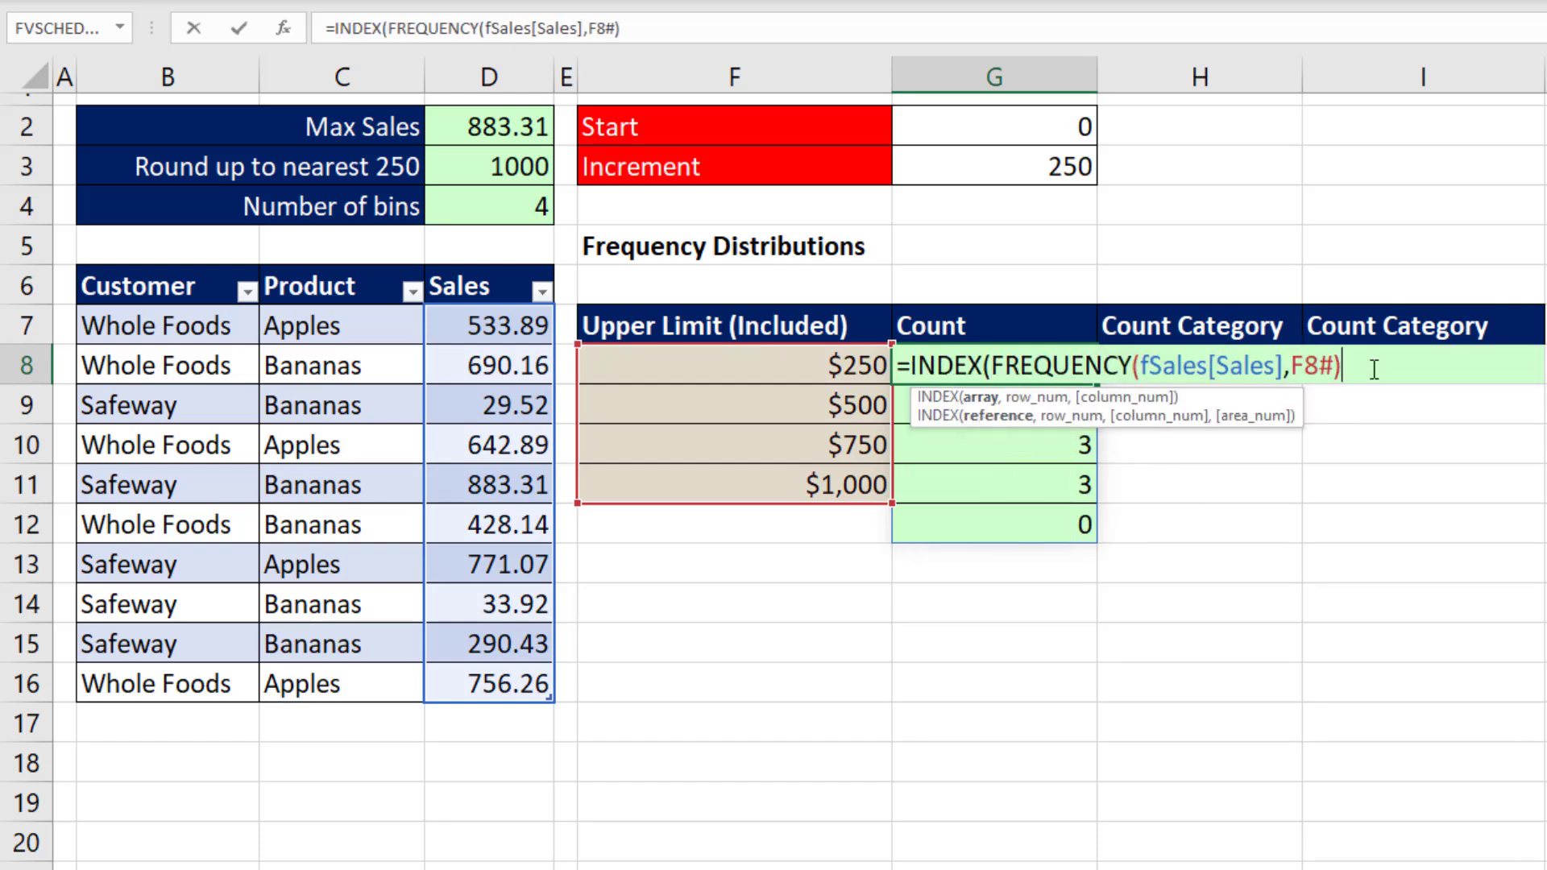
{"action": "type", "text": ","}
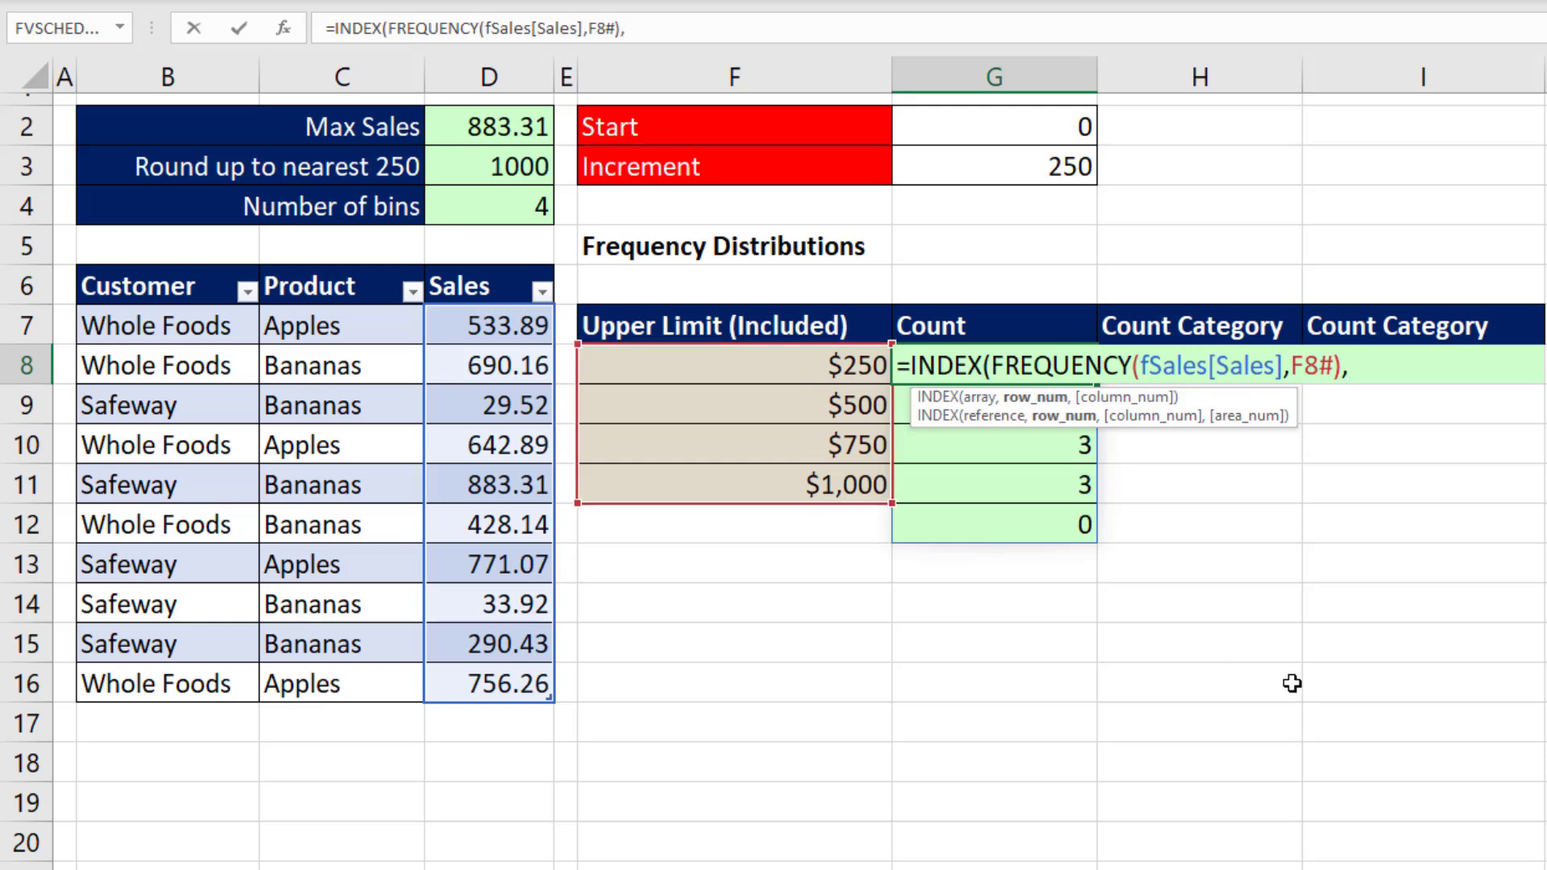
{"action": "type", "text": "seq"}
{"action": "key", "text": "Tab"}
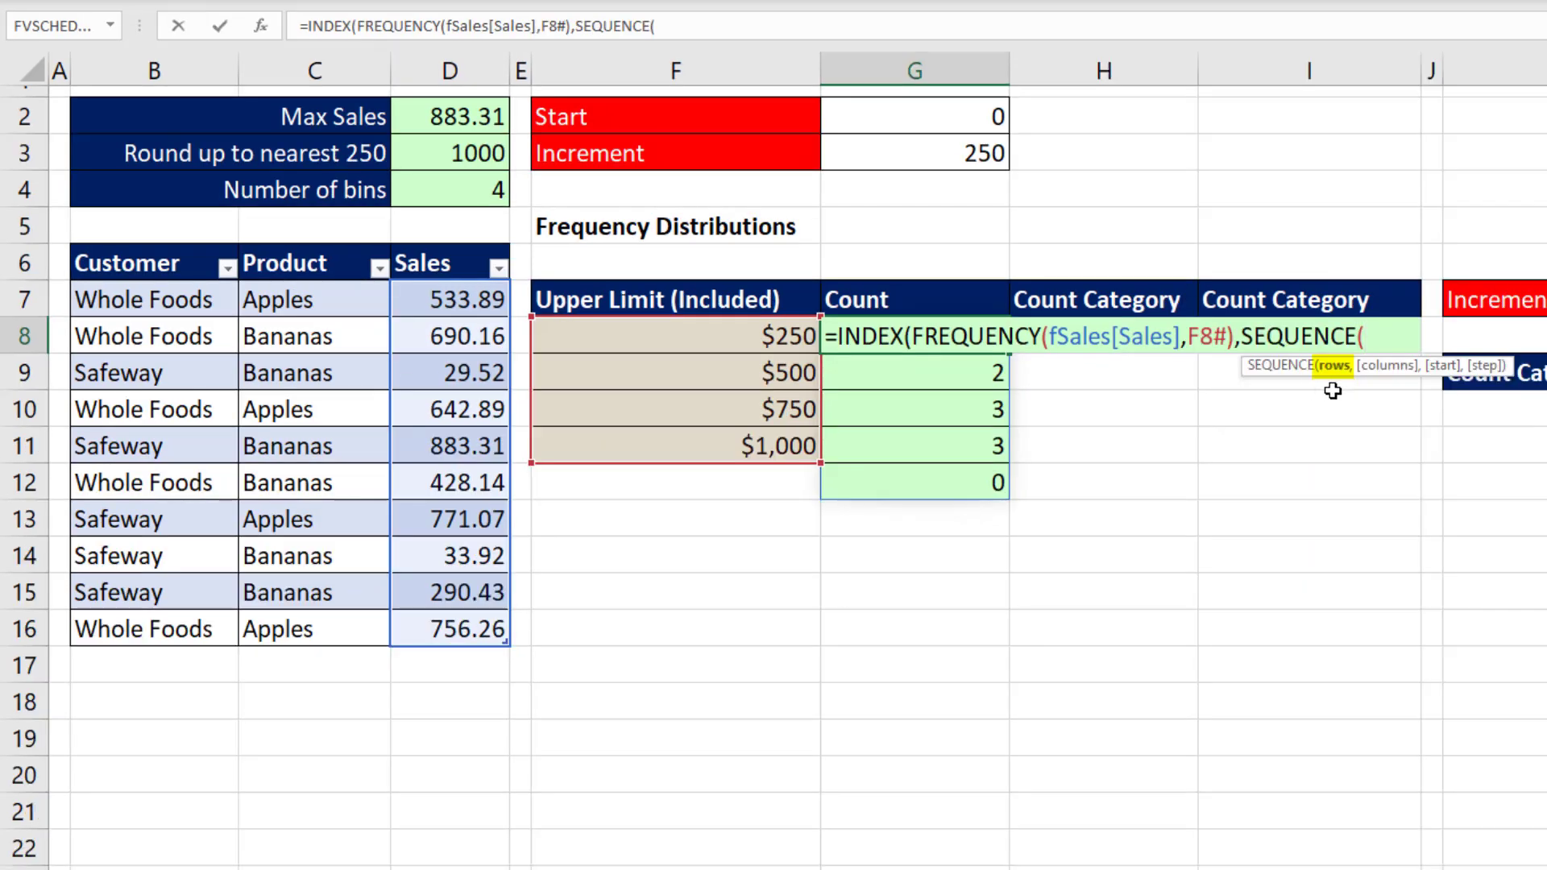
{"action": "left_click", "coordinate": [477, 192]}
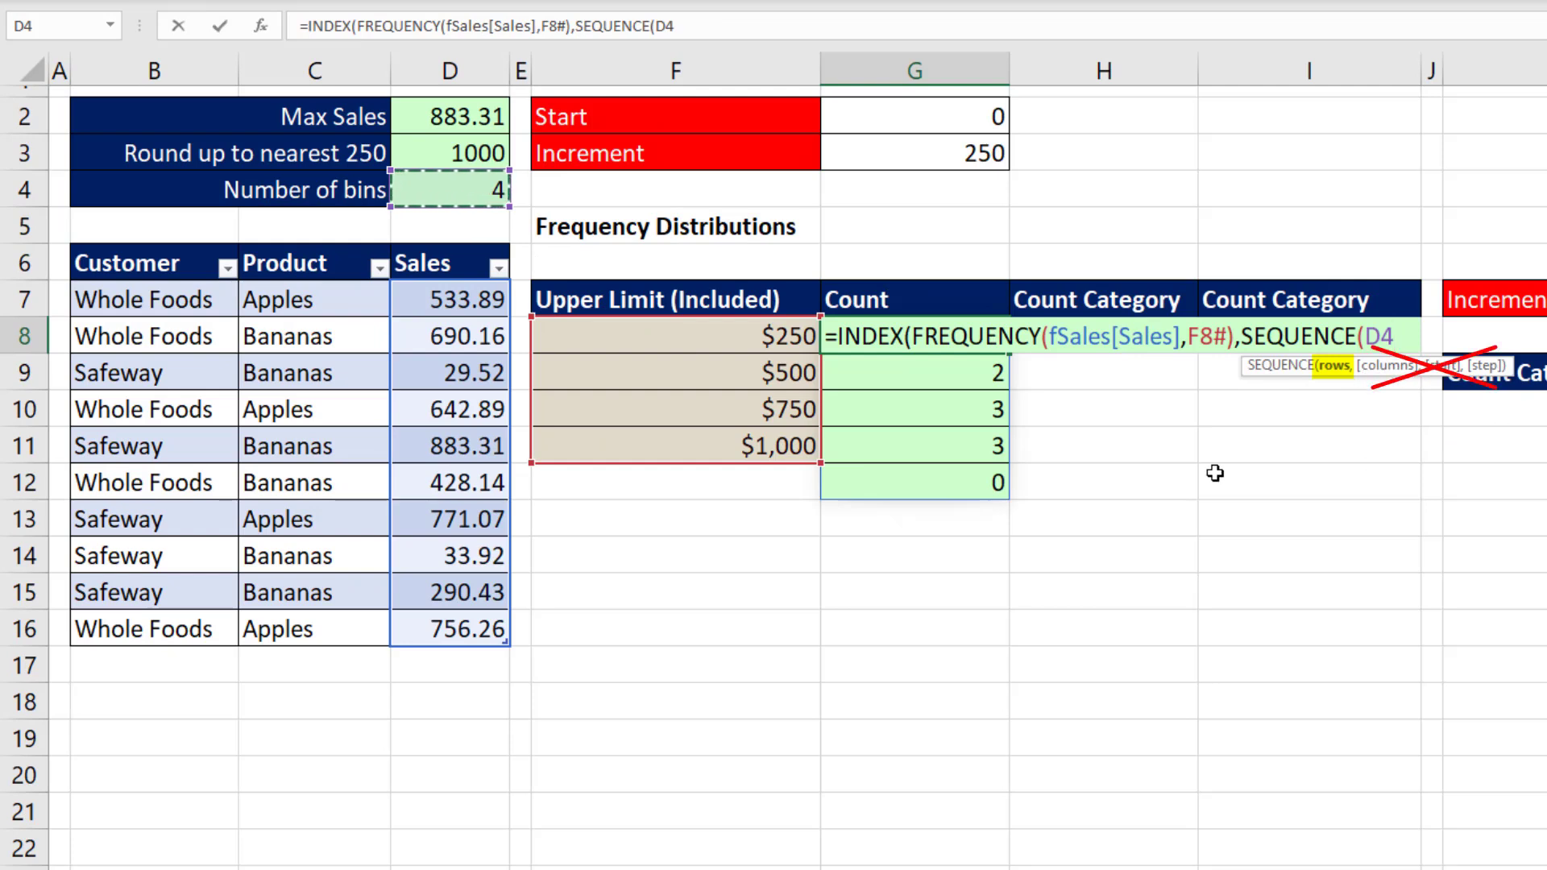
{"action": "type", "text": ")"}
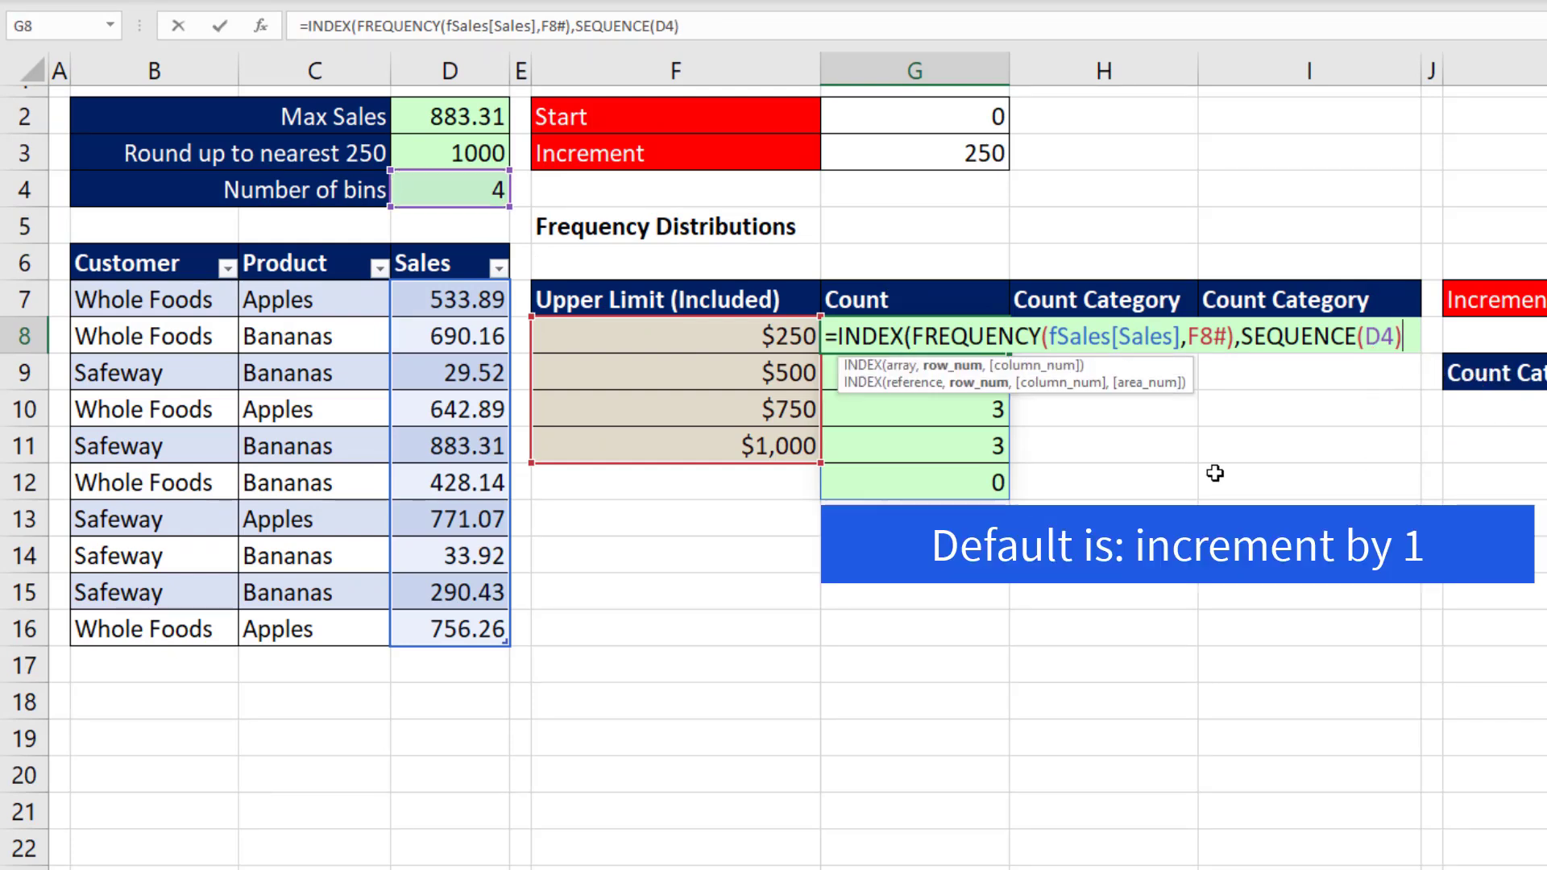
Preview the SEQUENCE(D4) values with F9, restore them, and commit the four-count formula.
{"action": "key", "text": "shift+Left"}
{"action": "key", "text": "shift+Left"}
{"action": "key", "text": "shift+Left"}
{"action": "key", "text": "shift+Left"}
{"action": "key", "text": "shift+Left"}
{"action": "key", "text": "shift+Left"}
{"action": "key", "text": "shift+Left"}
{"action": "key", "text": "shift+Left"}
{"action": "key", "text": "shift+Left"}
{"action": "key", "text": "shift+Left"}
{"action": "key", "text": "shift+Left"}
{"action": "key", "text": "shift+Left"}
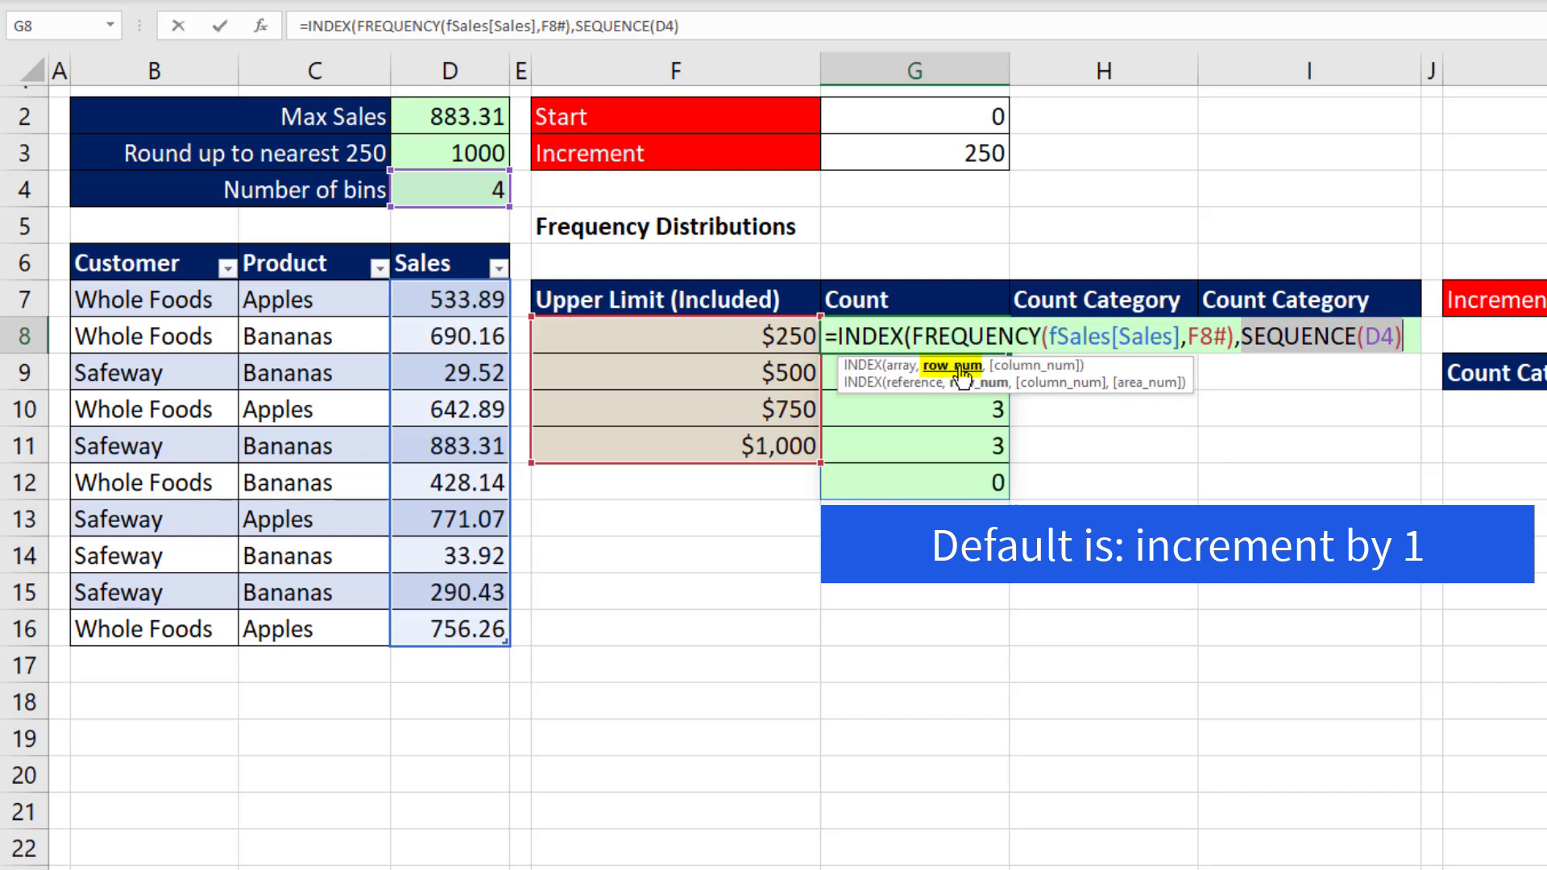
{"action": "key", "text": "F9"}
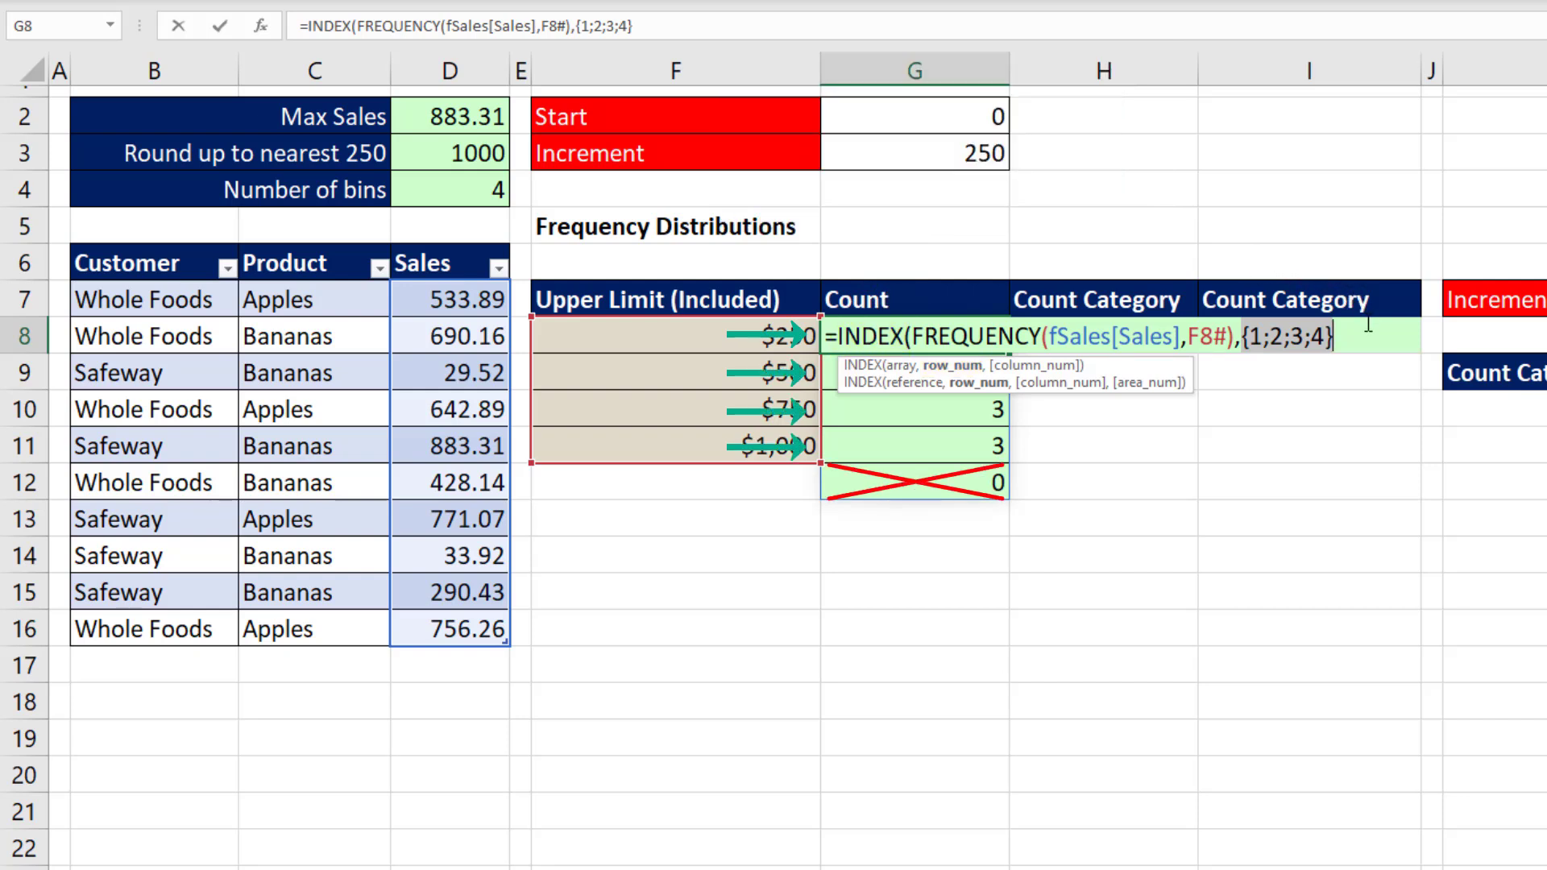
{"action": "key", "text": "ctrl+z"}
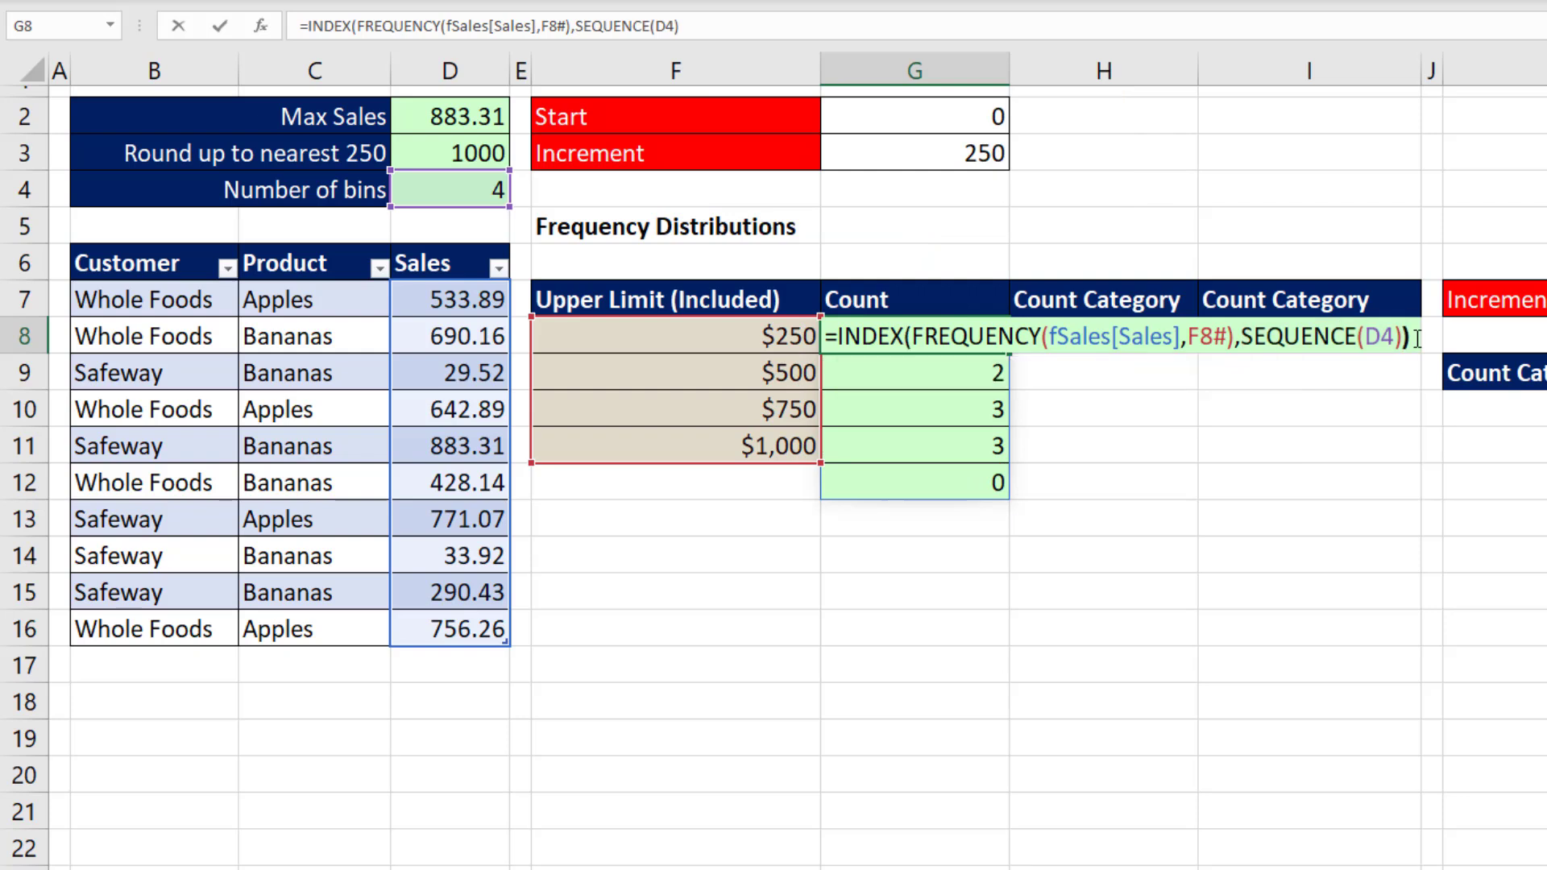
{"action": "key", "text": "Return"}
Copy G8's FREQUENCY text and enter it as a Ctrl+Shift+Enter array formula in G19:G22.
{"action": "double_click", "coordinate": [990, 337]}
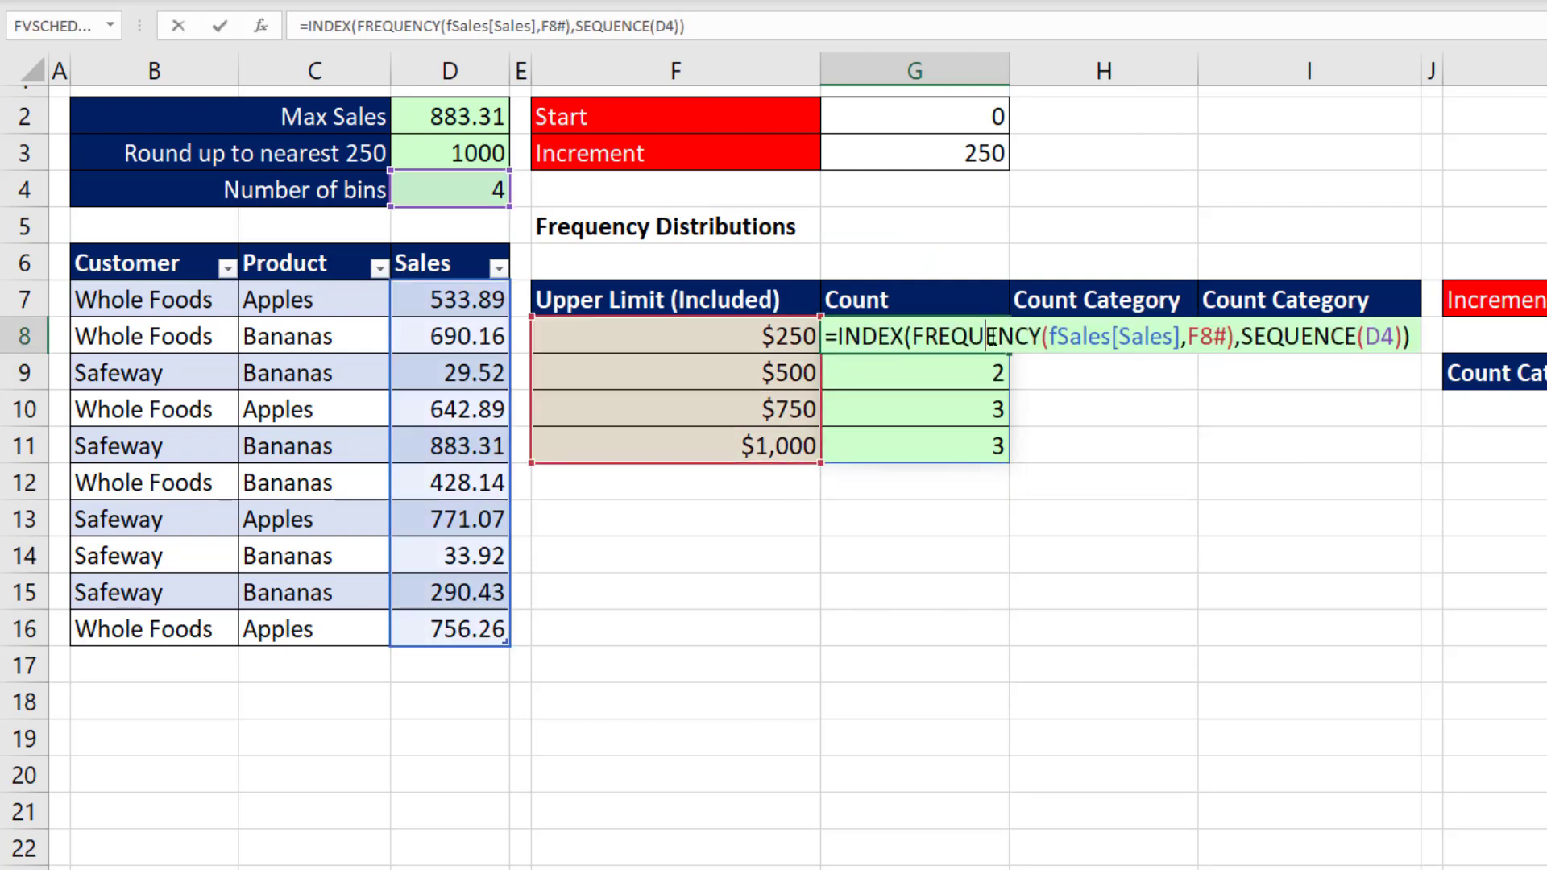
{"action": "left_click", "coordinate": [900, 365]}
{"action": "key", "text": "ctrl+c"}
{"action": "key", "text": "Escape"}
{"action": "left_click", "coordinate": [890, 737]}
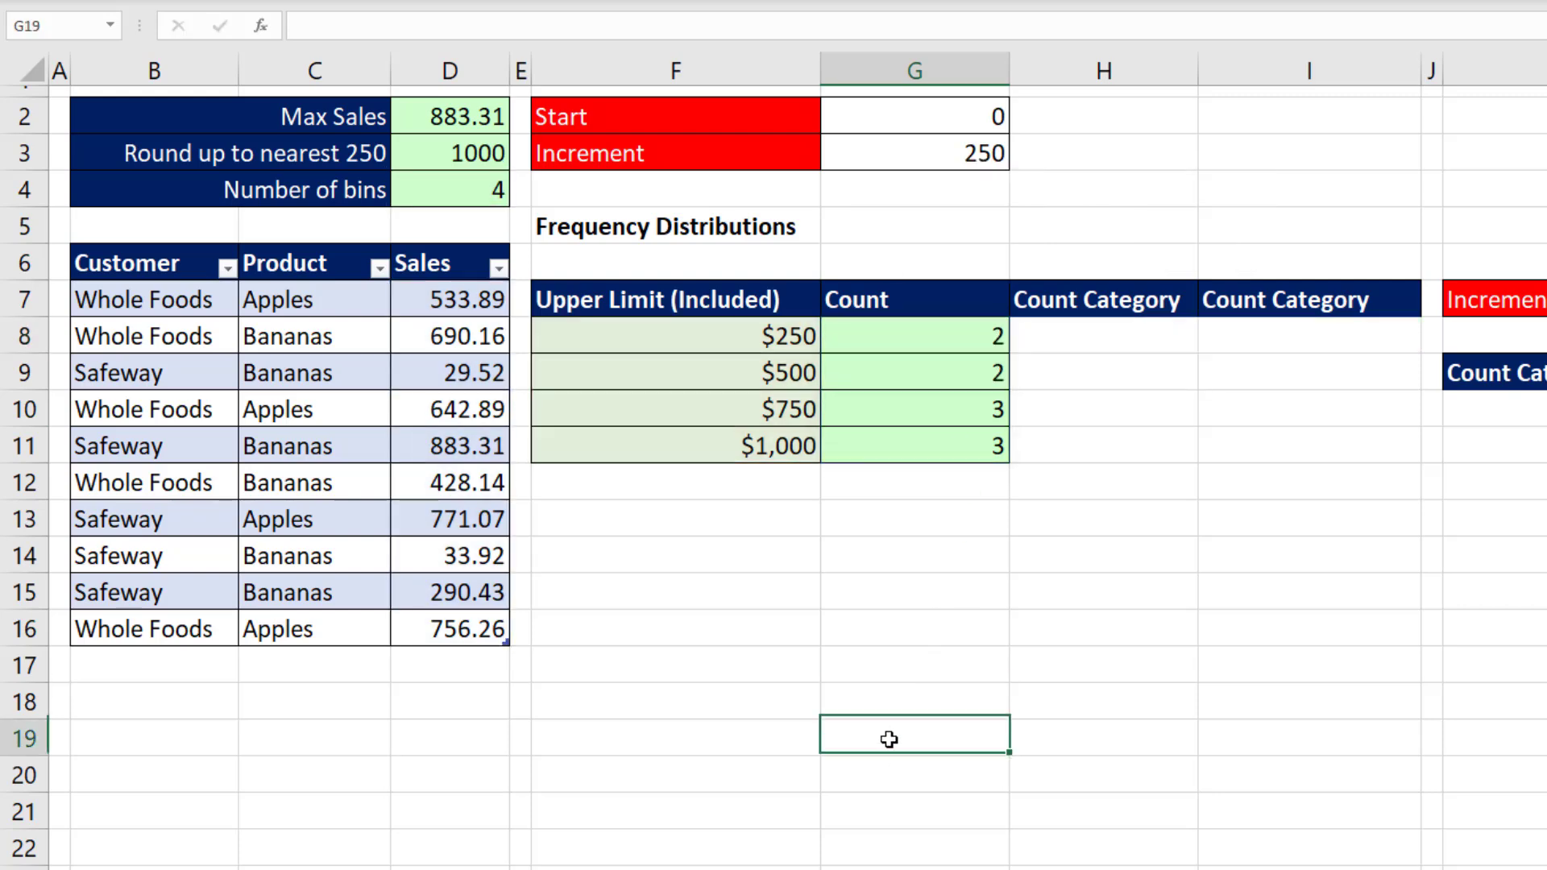
{"action": "left_click_drag", "start_coordinate": [891, 737], "coordinate": [901, 776]}
{"action": "left_click_drag", "start_coordinate": [805, 694], "coordinate": [816, 751]}
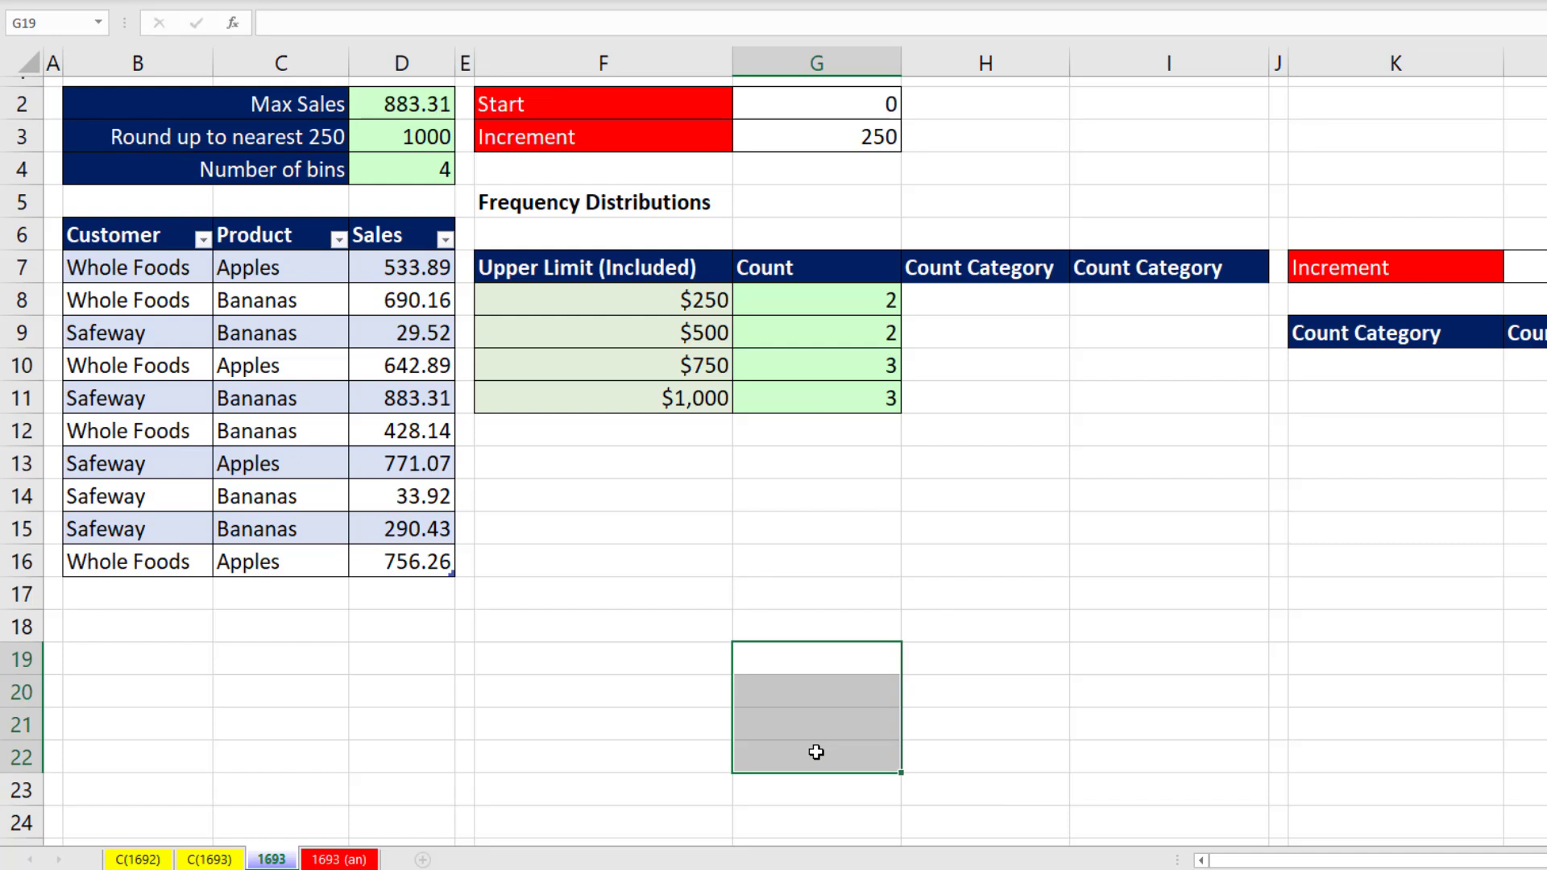
{"action": "type", "text": "="}
{"action": "key", "text": "ctrl+v"}
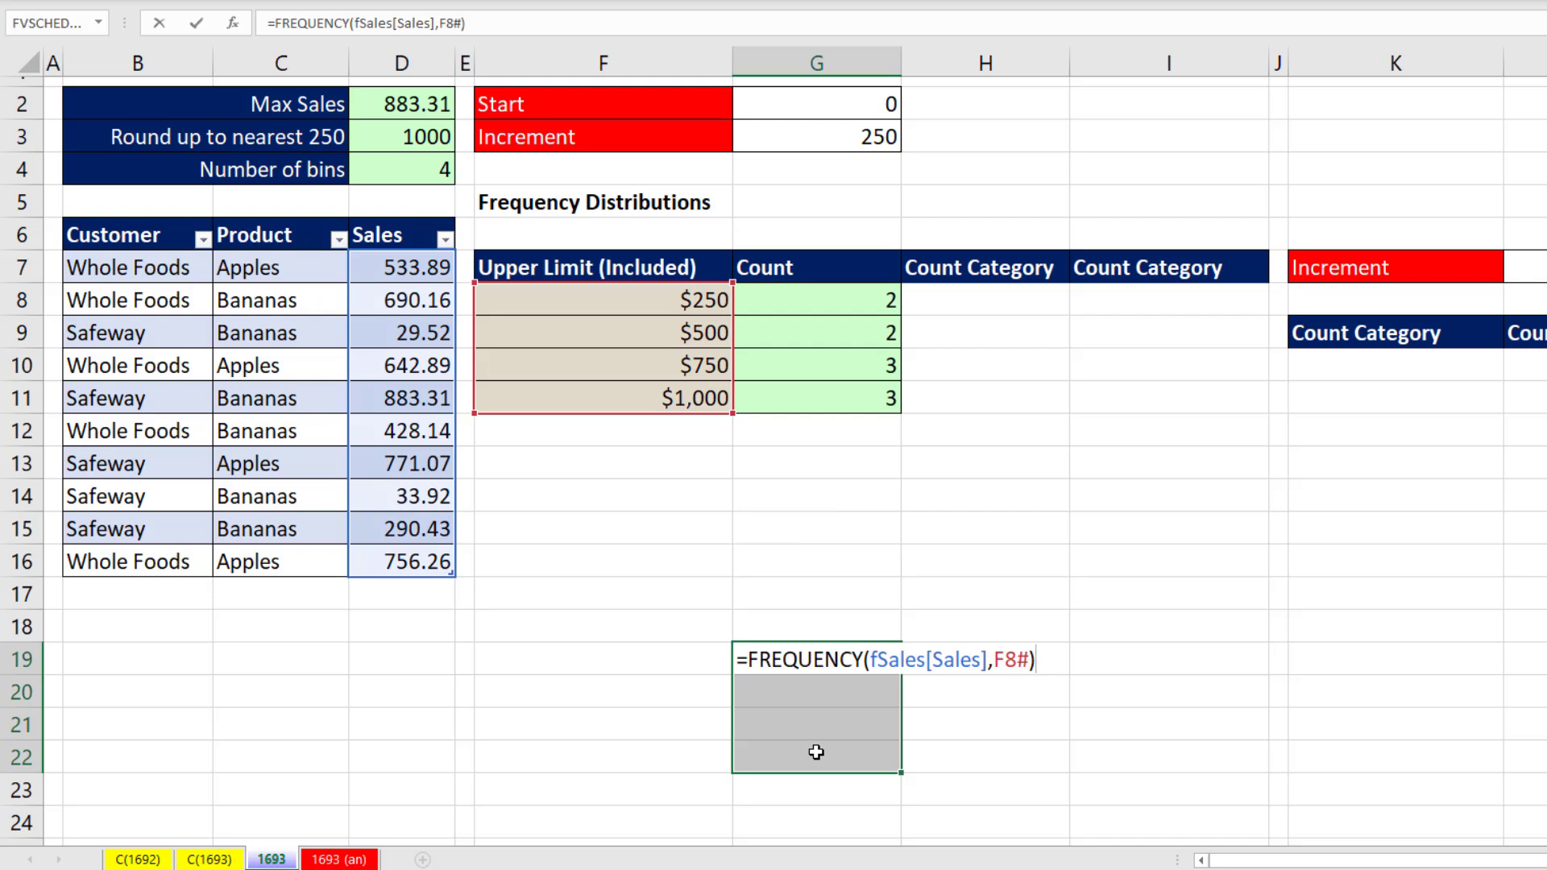
{"action": "key", "text": "ctrl+shift+Return"}
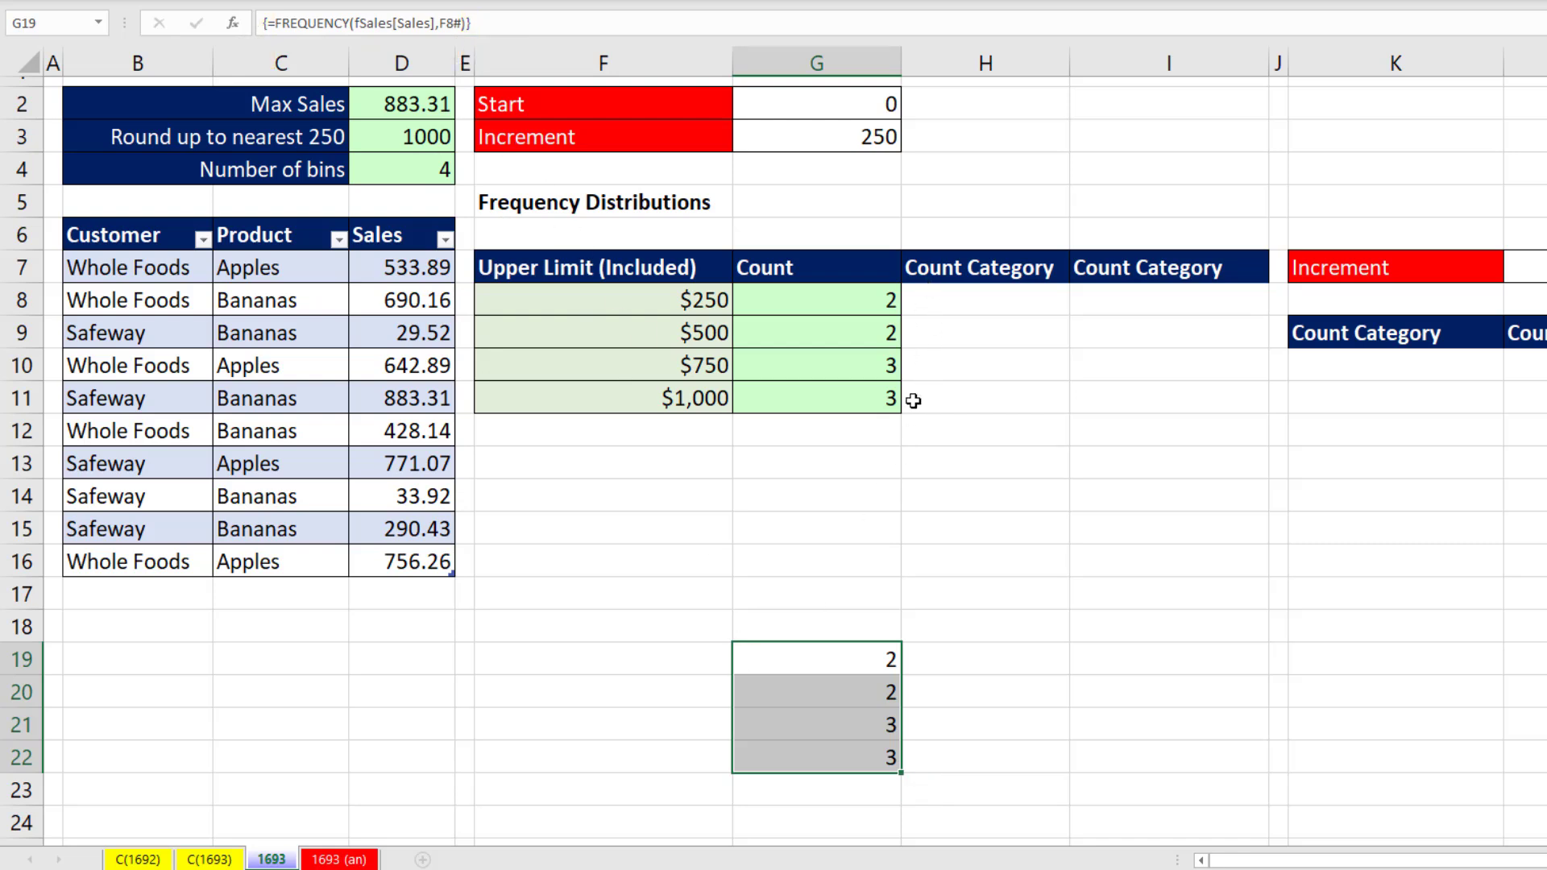
Test the counts by changing the D15 sale to 1290.43, then undo back to 290.43.
{"action": "double_click", "coordinate": [370, 531]}
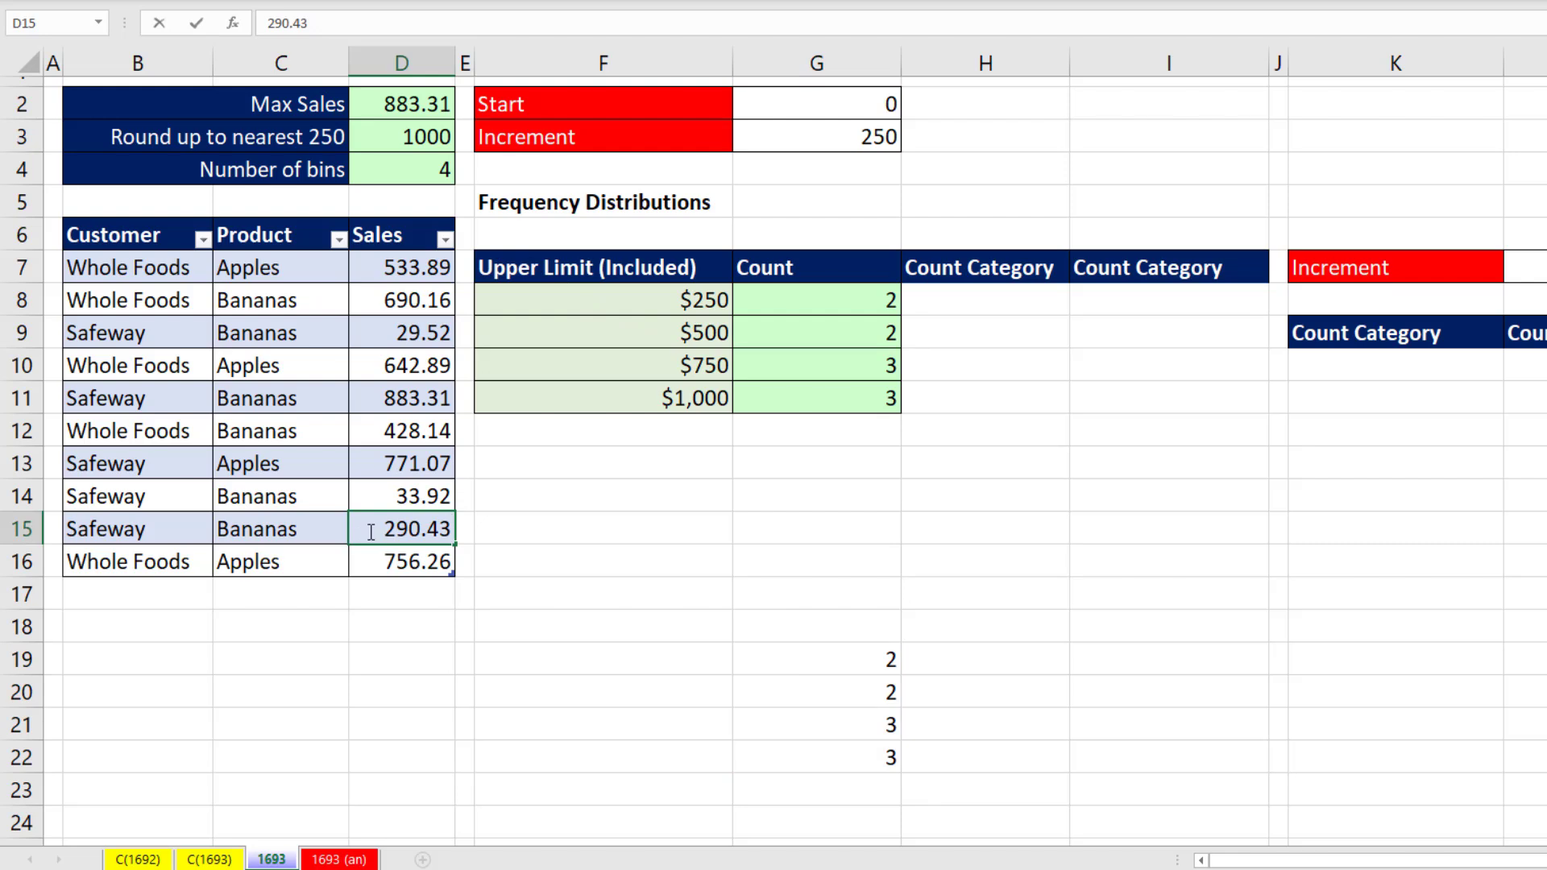
{"action": "type", "text": "1"}
{"action": "key", "text": "ctrl+Return"}
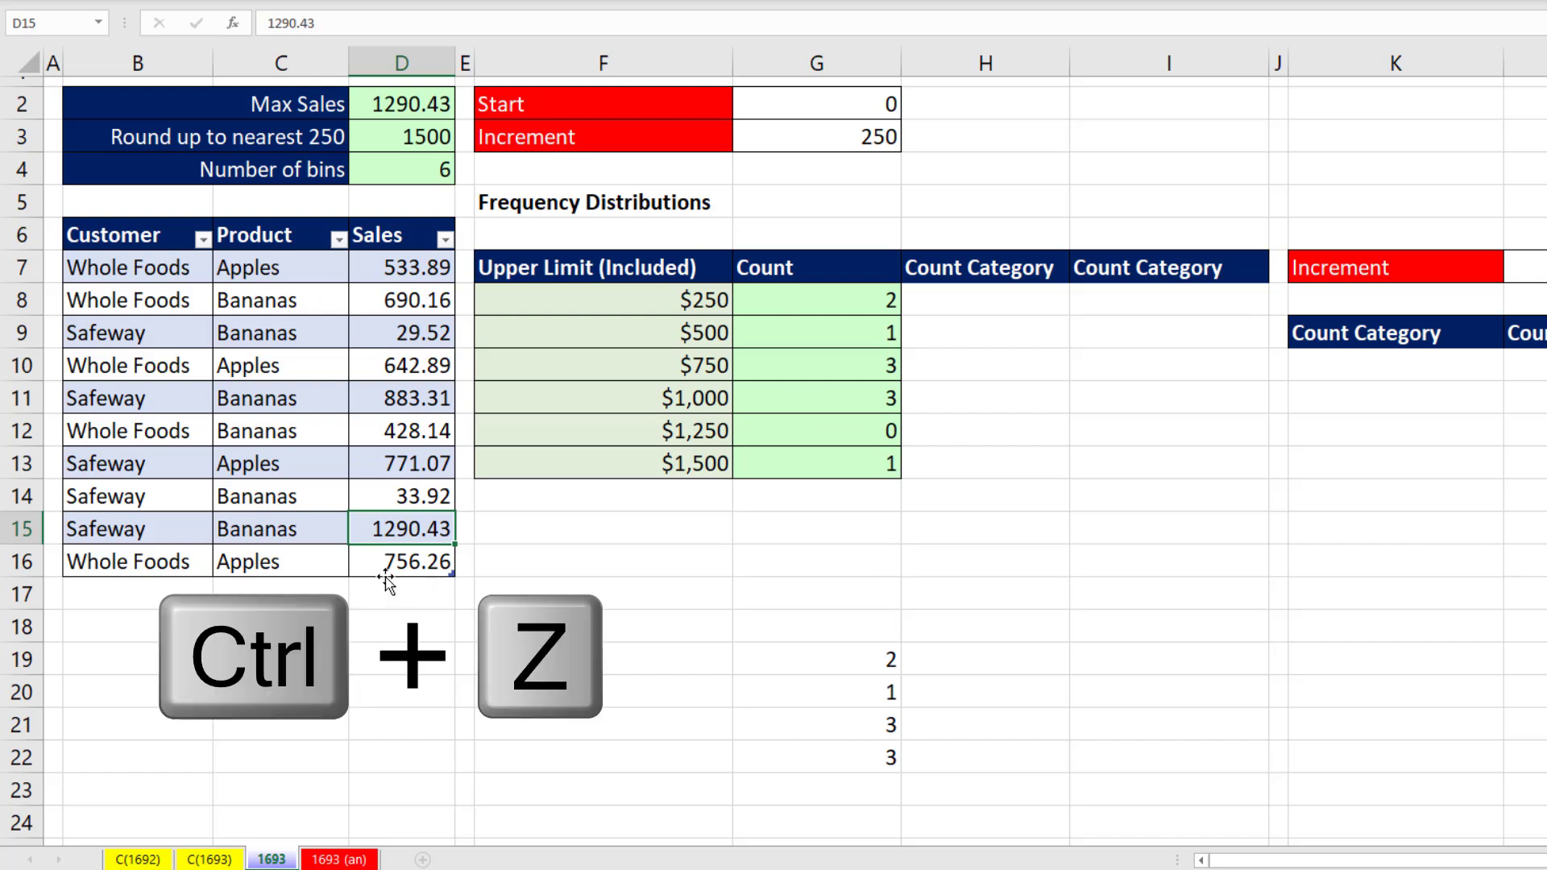
{"action": "key", "text": "ctrl+z"}
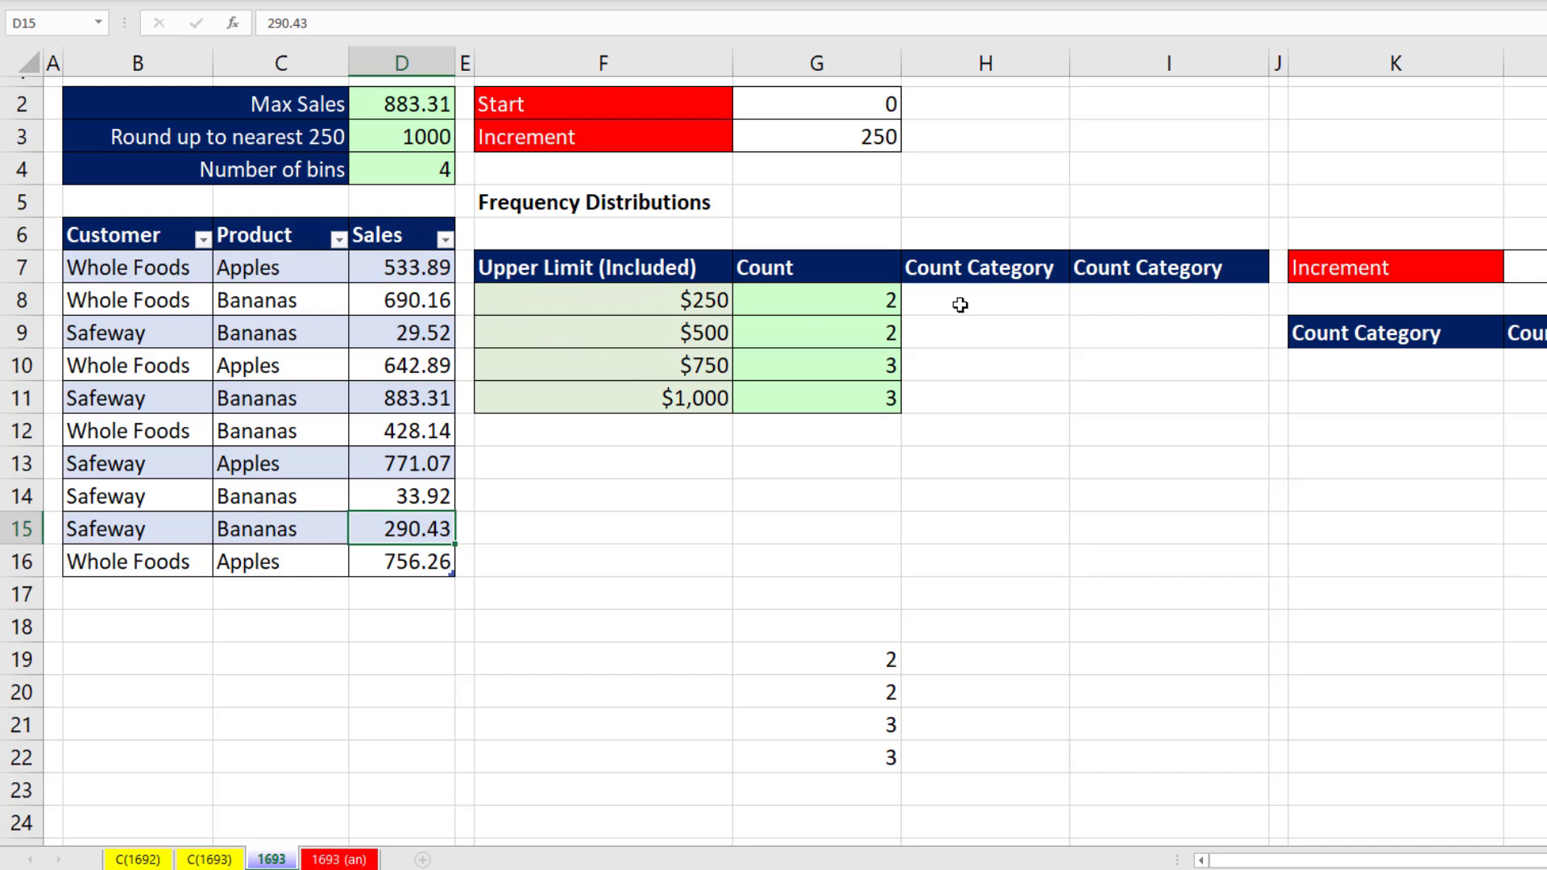
Enter ="Sale <= "&SEQUENCE(D4,,G3,G3) in H8 to spill labels Sale <= 250 through Sale <= 1000.
{"action": "double_click", "coordinate": [494, 303]}
{"action": "key", "text": "ctrl+c"}
{"action": "left_click_drag", "start_coordinate": [490, 301], "coordinate": [759, 300]}
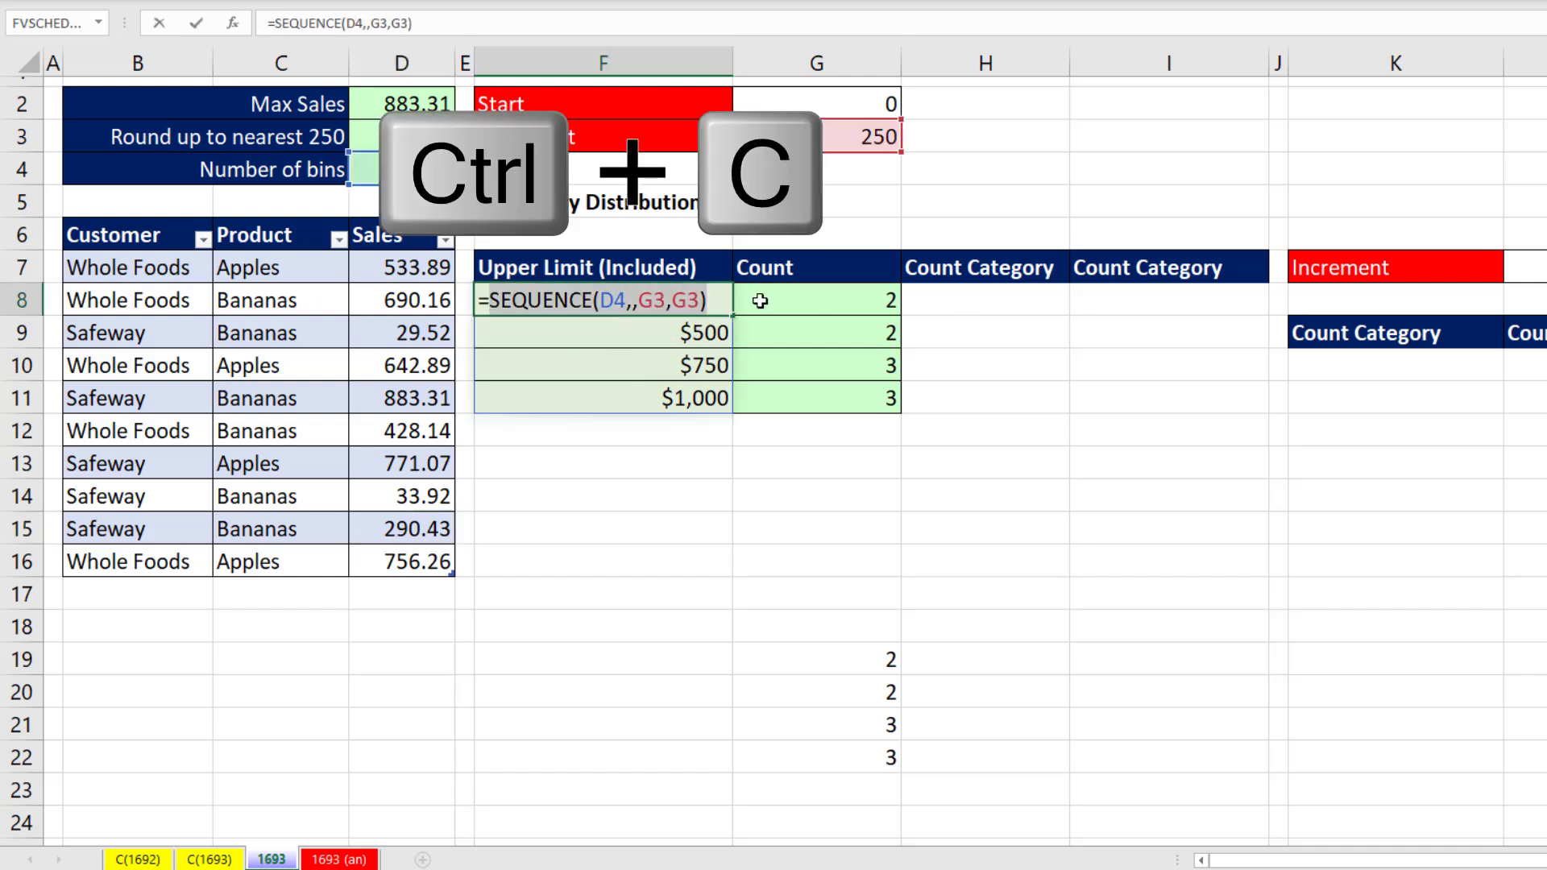
{"action": "key", "text": "Escape"}
{"action": "left_click", "coordinate": [978, 302]}
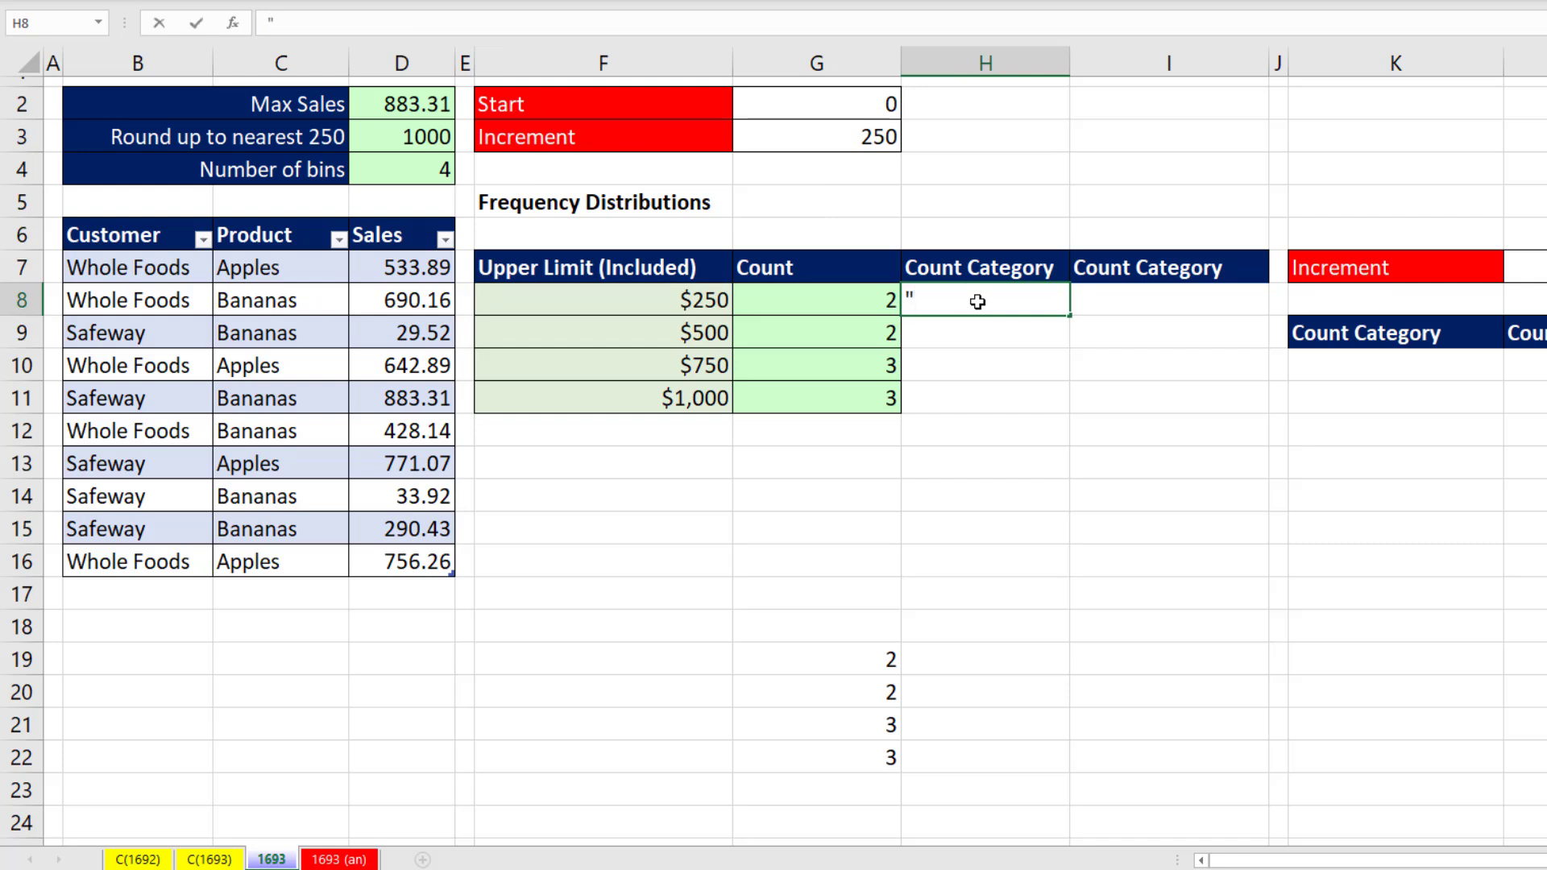
{"action": "type", "text": "\"Sale <="}
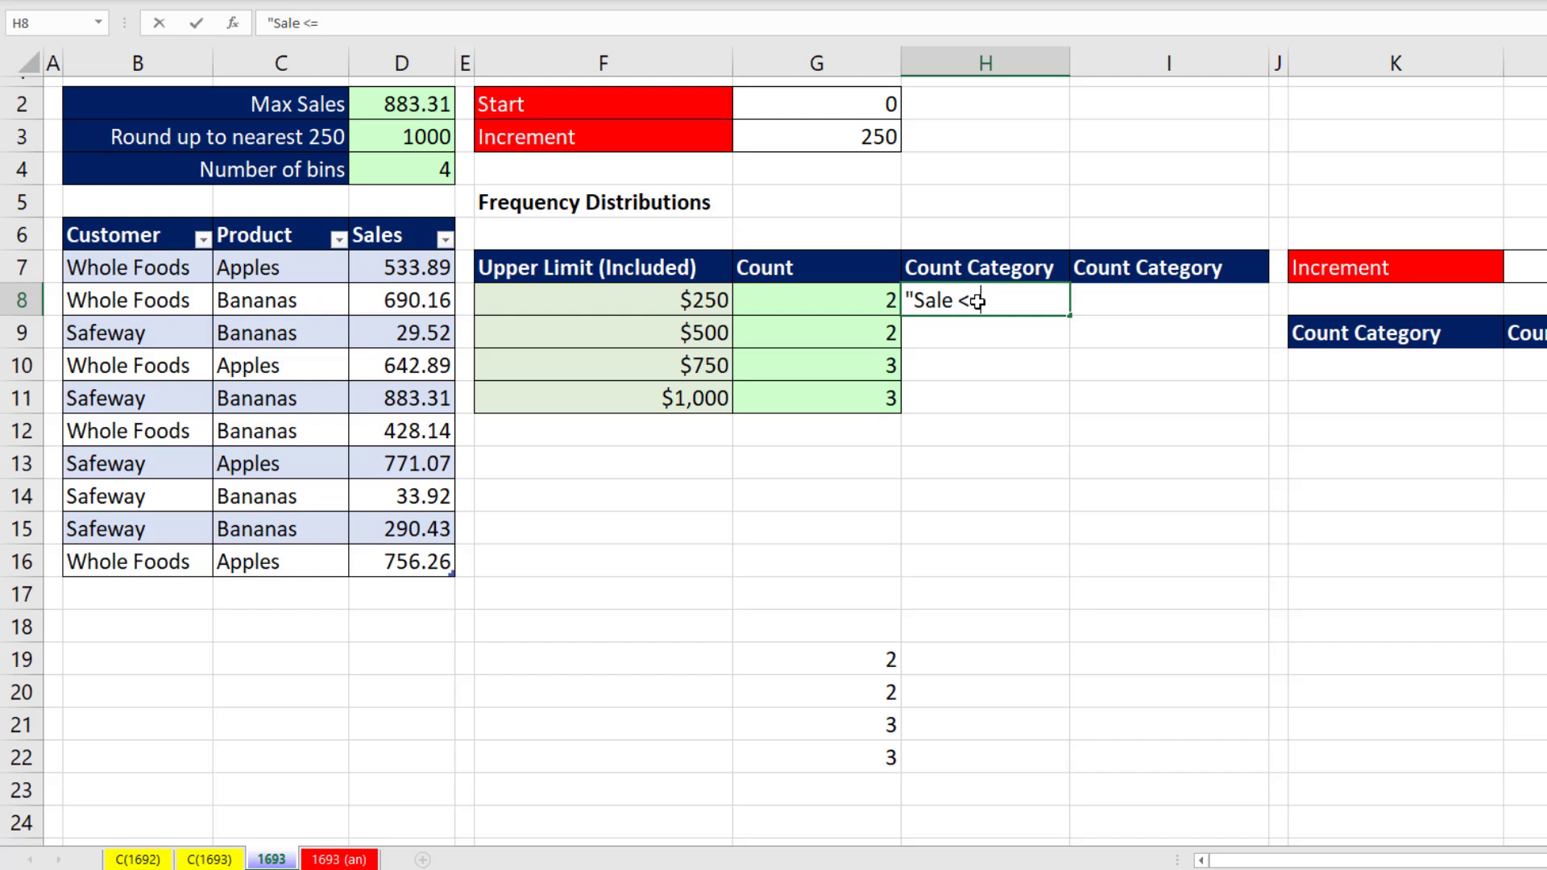
{"action": "type", "text": " \"&"}
{"action": "key", "text": "ctrl+v"}
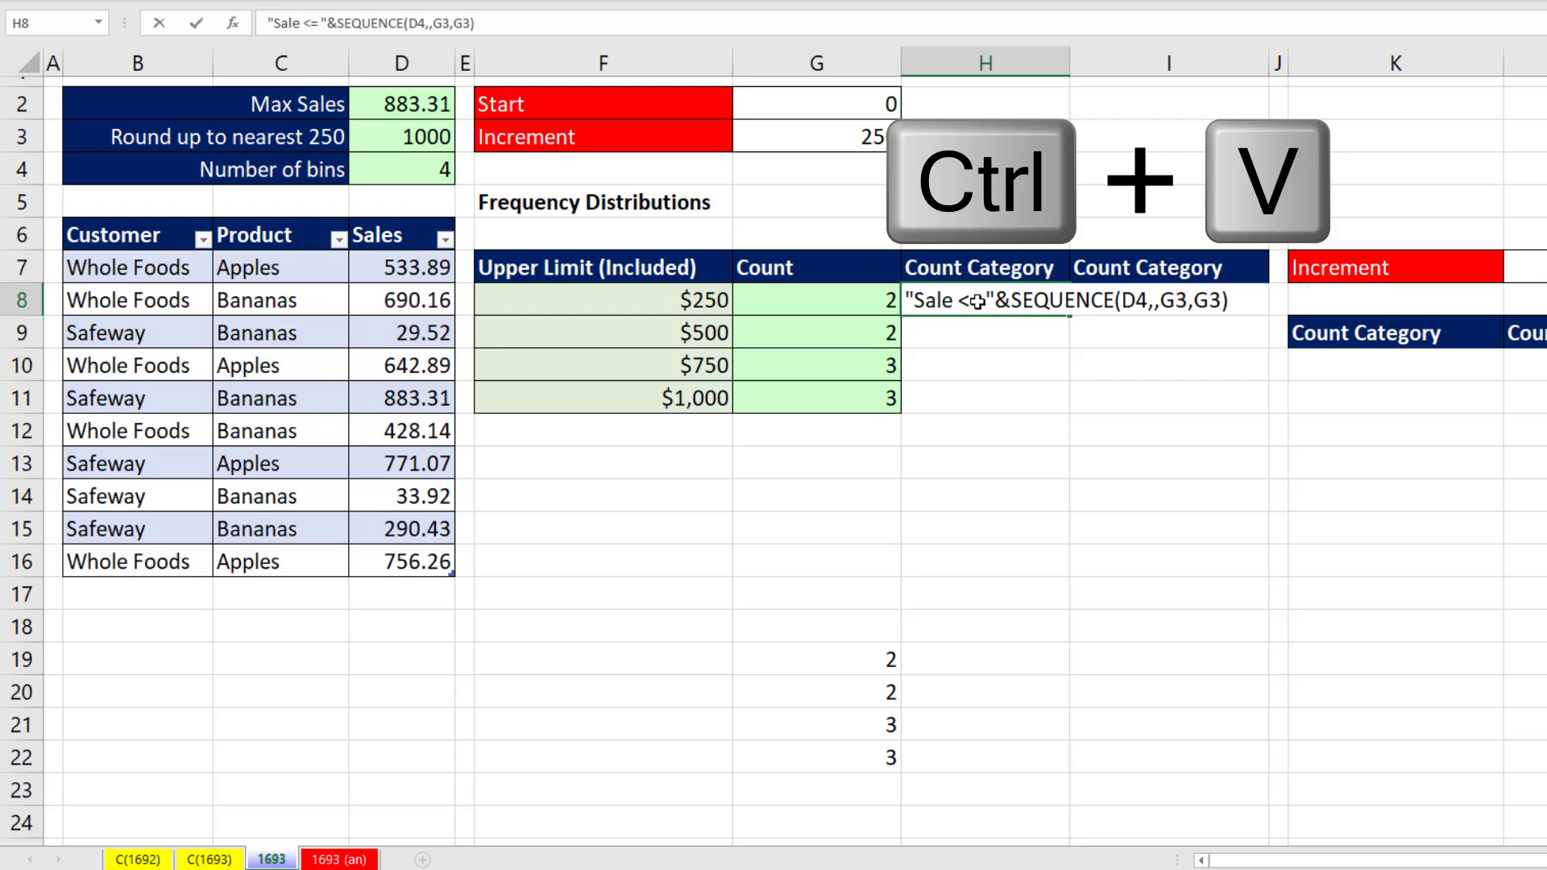
{"action": "key", "text": "Home"}
{"action": "type", "text": "="}
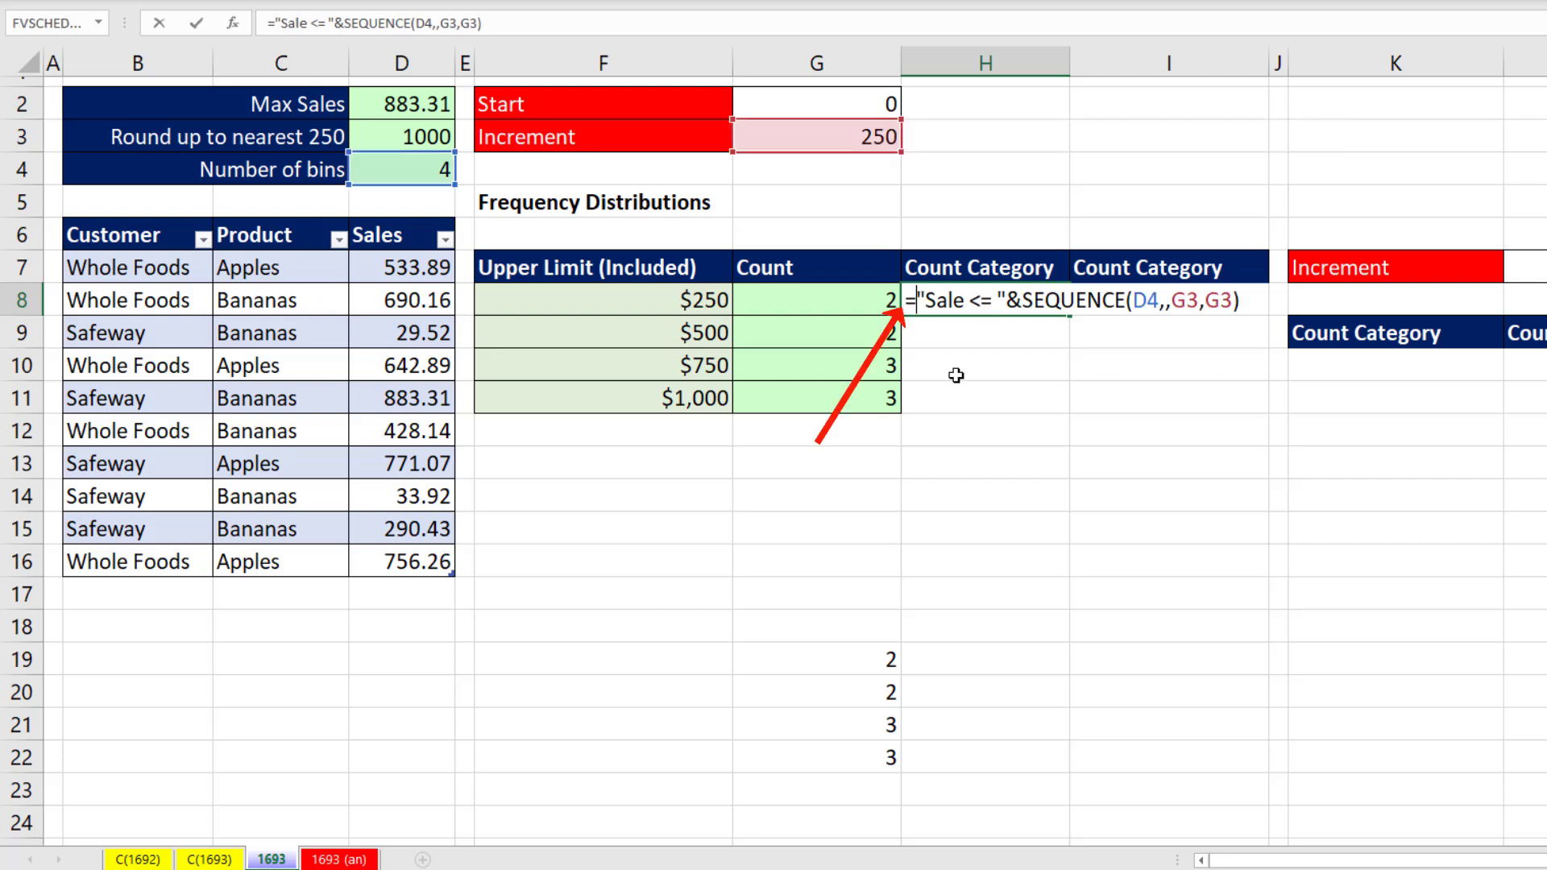
{"action": "key", "text": "Return"}
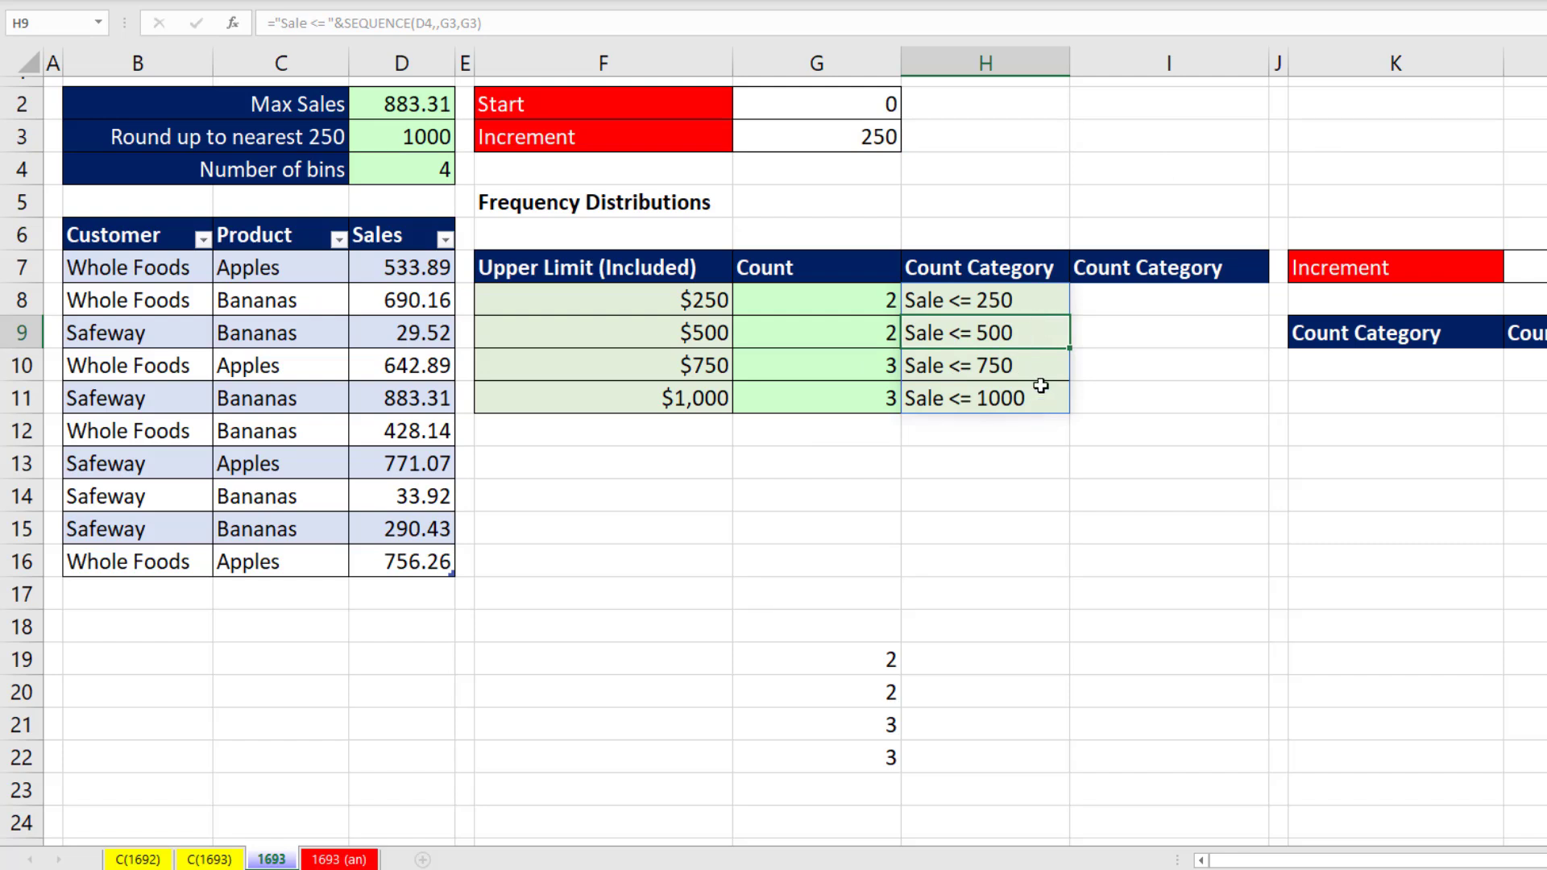
{"action": "left_click", "coordinate": [985, 302]}
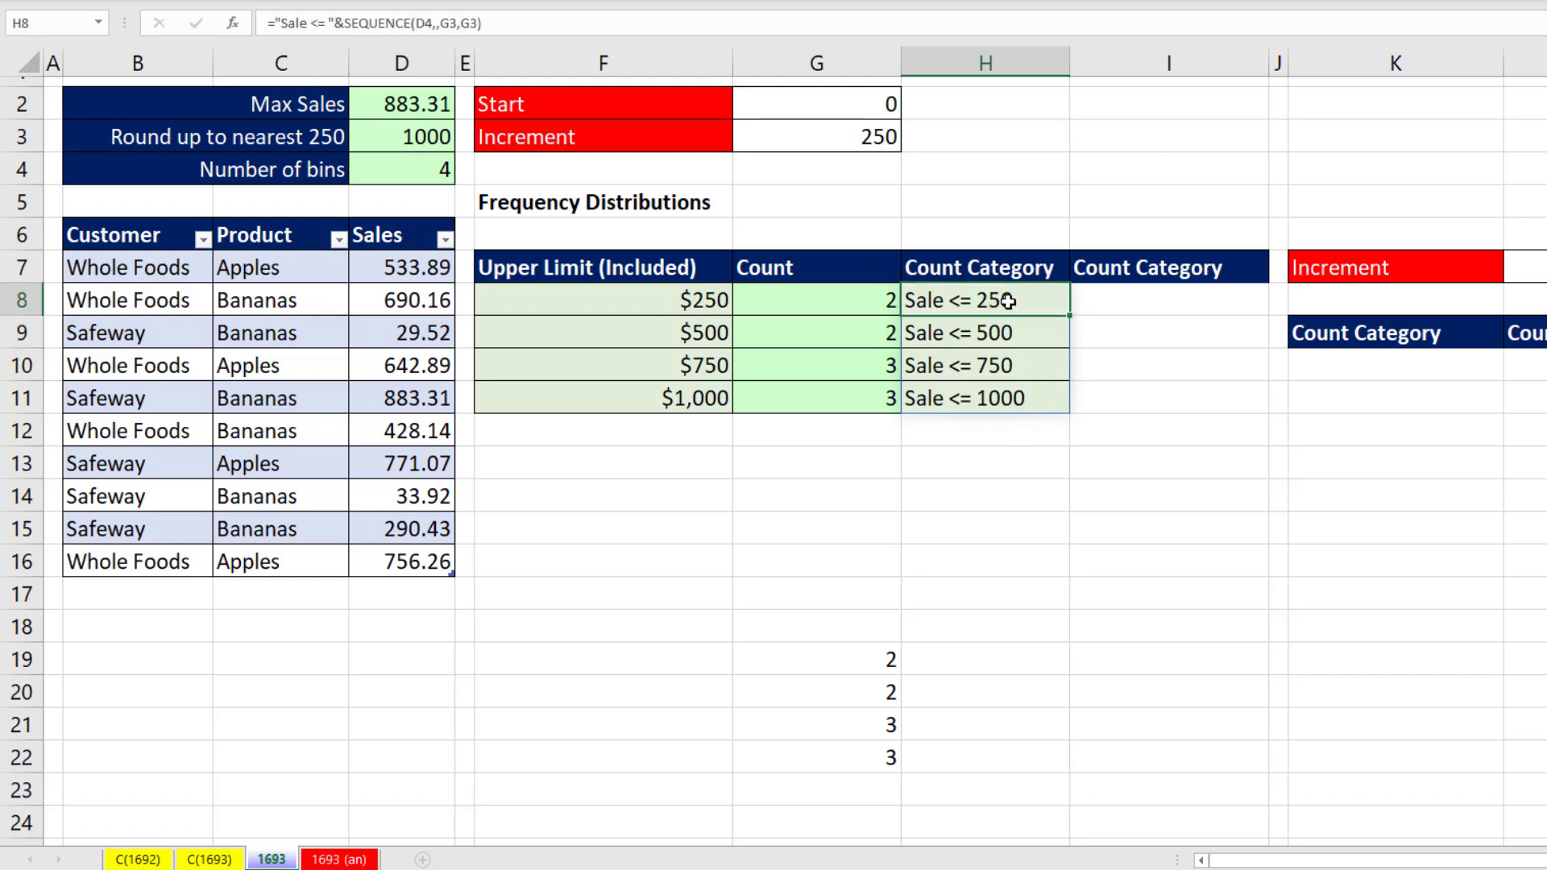
{"action": "left_click_drag", "start_coordinate": [996, 337], "coordinate": [996, 394]}
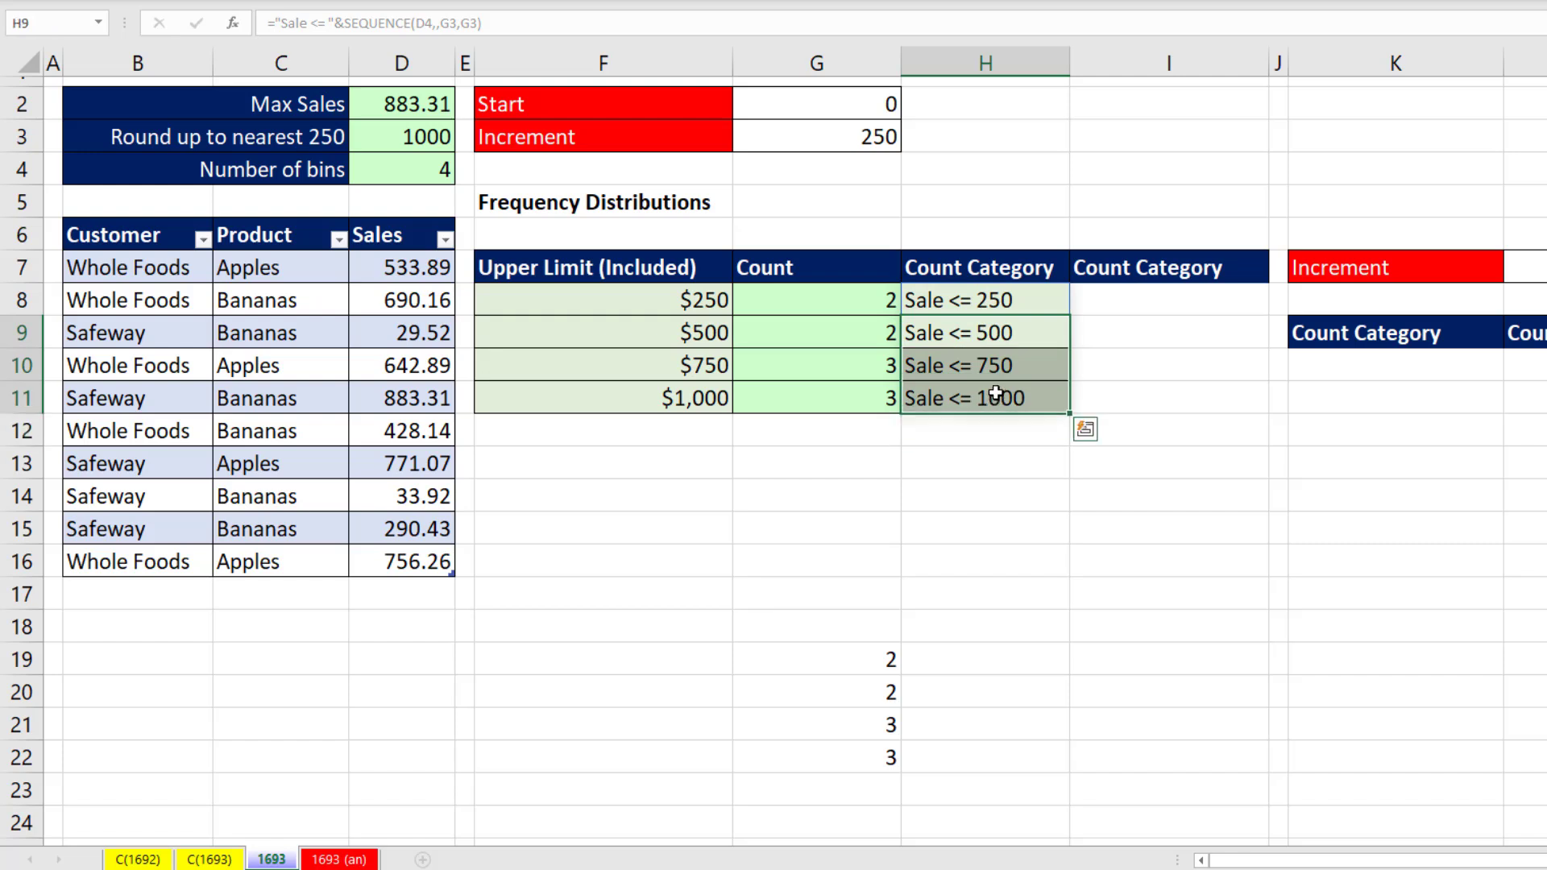
Copy H8's label formula into I8 and start an IF giving "Sale <= "&G3 when SEQUENCE(D4)=1.
{"action": "double_click", "coordinate": [952, 300]}
{"action": "left_click_drag", "start_coordinate": [906, 299], "coordinate": [1387, 266]}
{"action": "key", "text": "ctrl+c"}
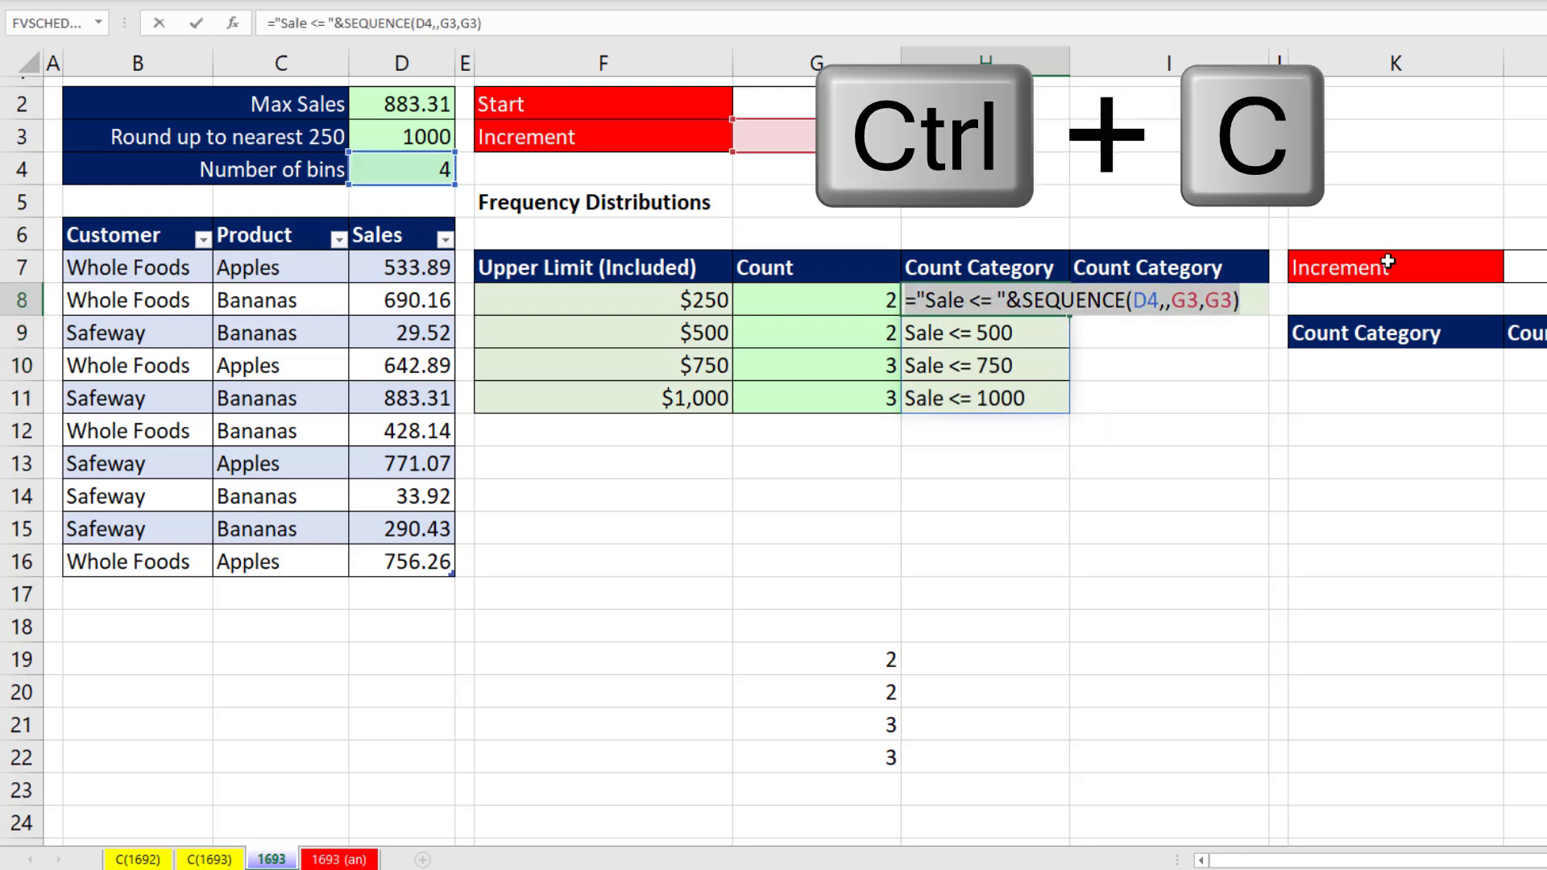
{"action": "double_click", "coordinate": [1181, 304]}
{"action": "key", "text": "ctrl+v"}
{"action": "key", "text": "Home"}
{"action": "key", "text": "Right"}
{"action": "type", "text": "IF(seq"}
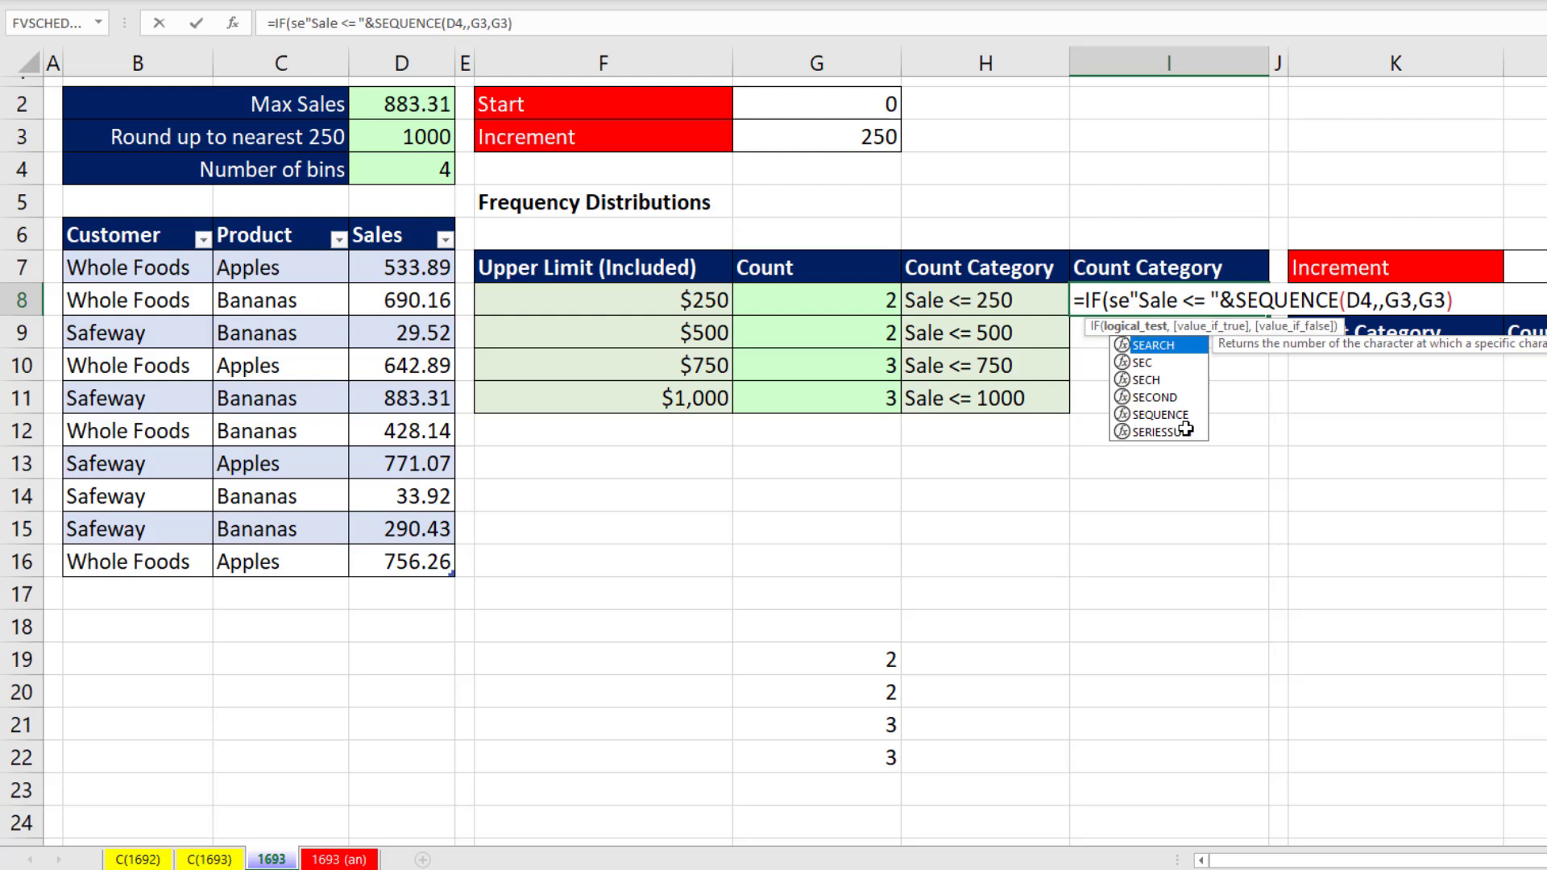
{"action": "key", "text": "Tab"}
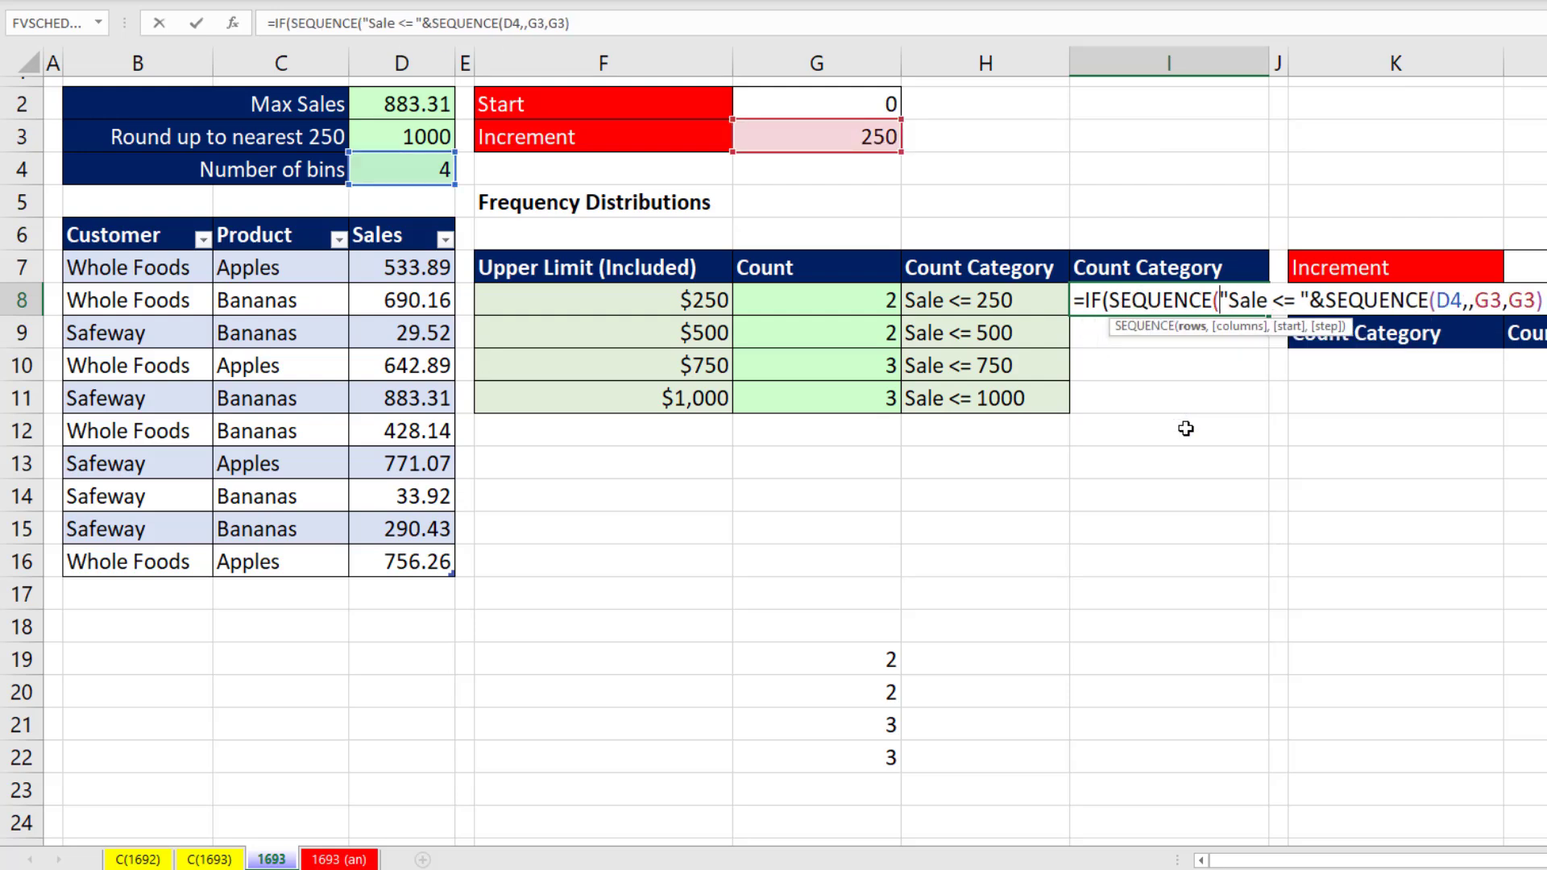
{"action": "left_click", "coordinate": [394, 167]}
{"action": "type", "text": ")"}
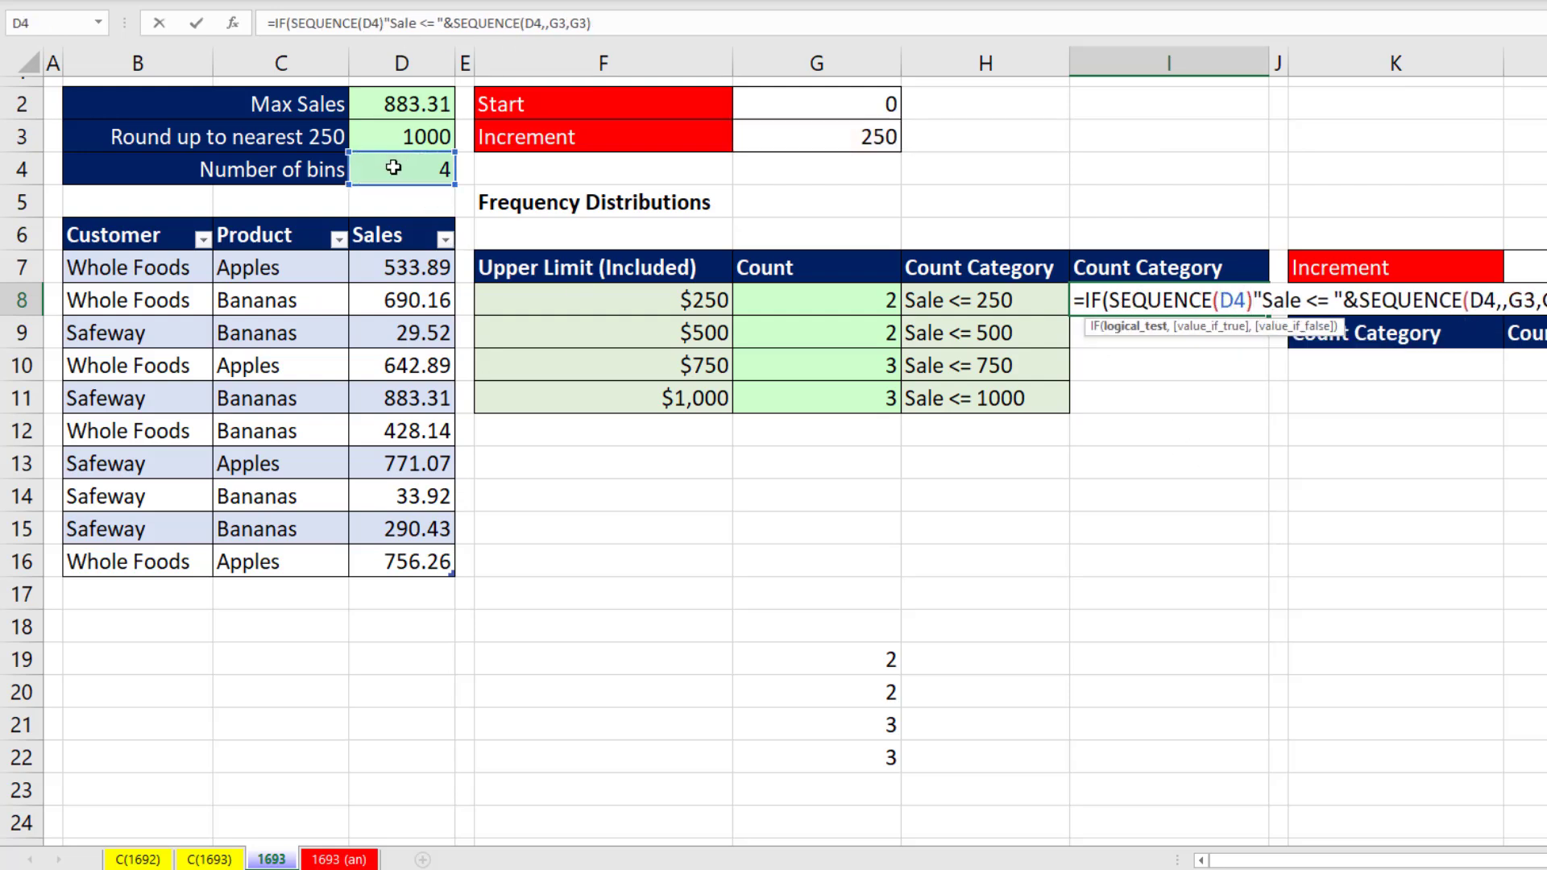
{"action": "type", "text": "="}
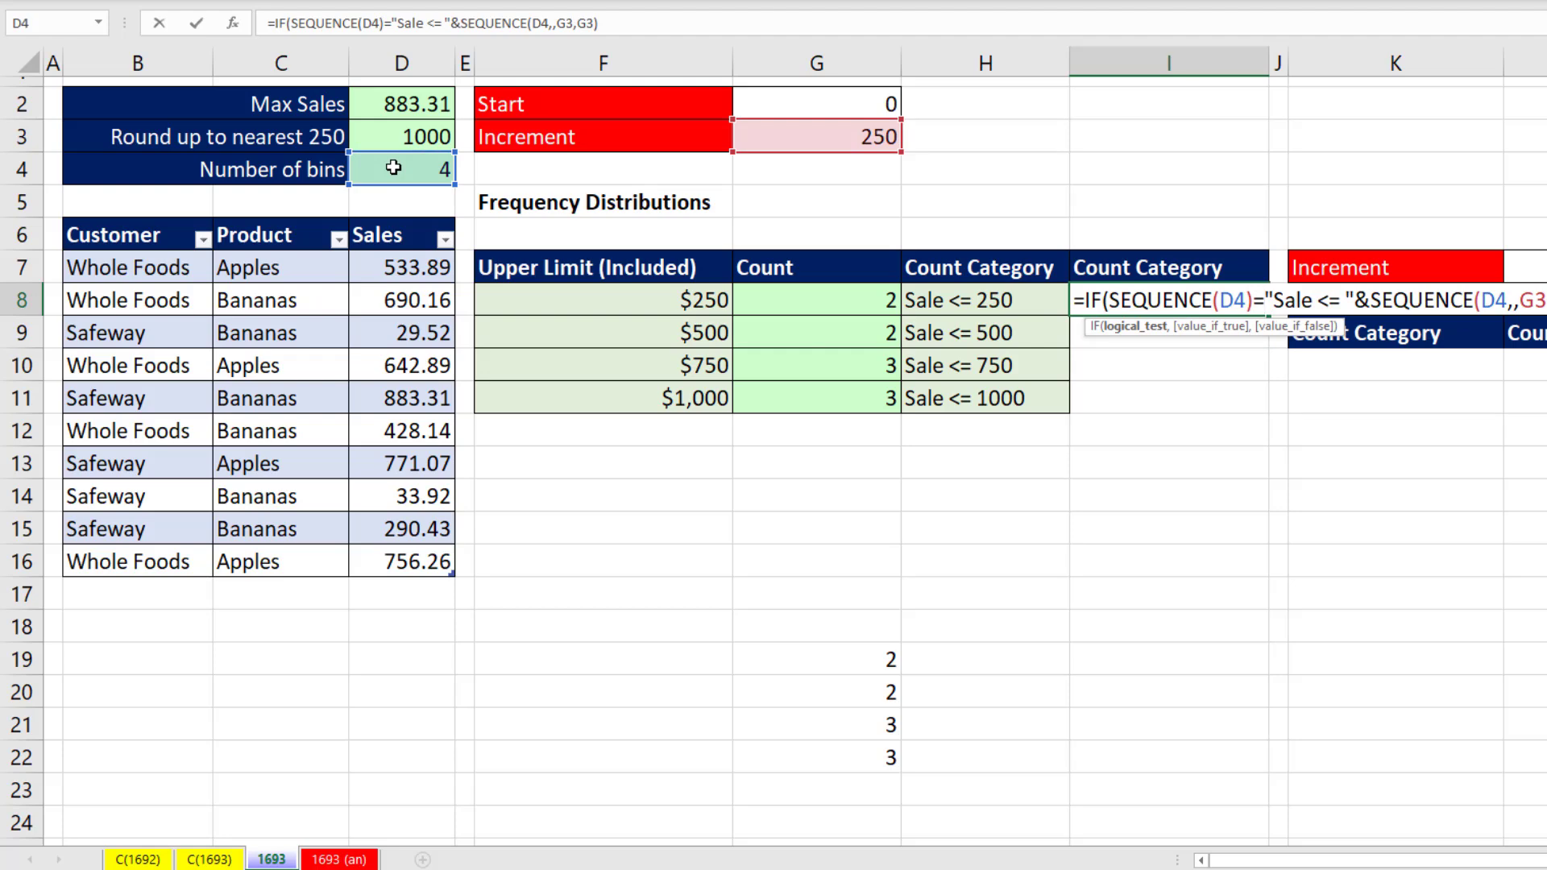
{"action": "type", "text": "1,"}
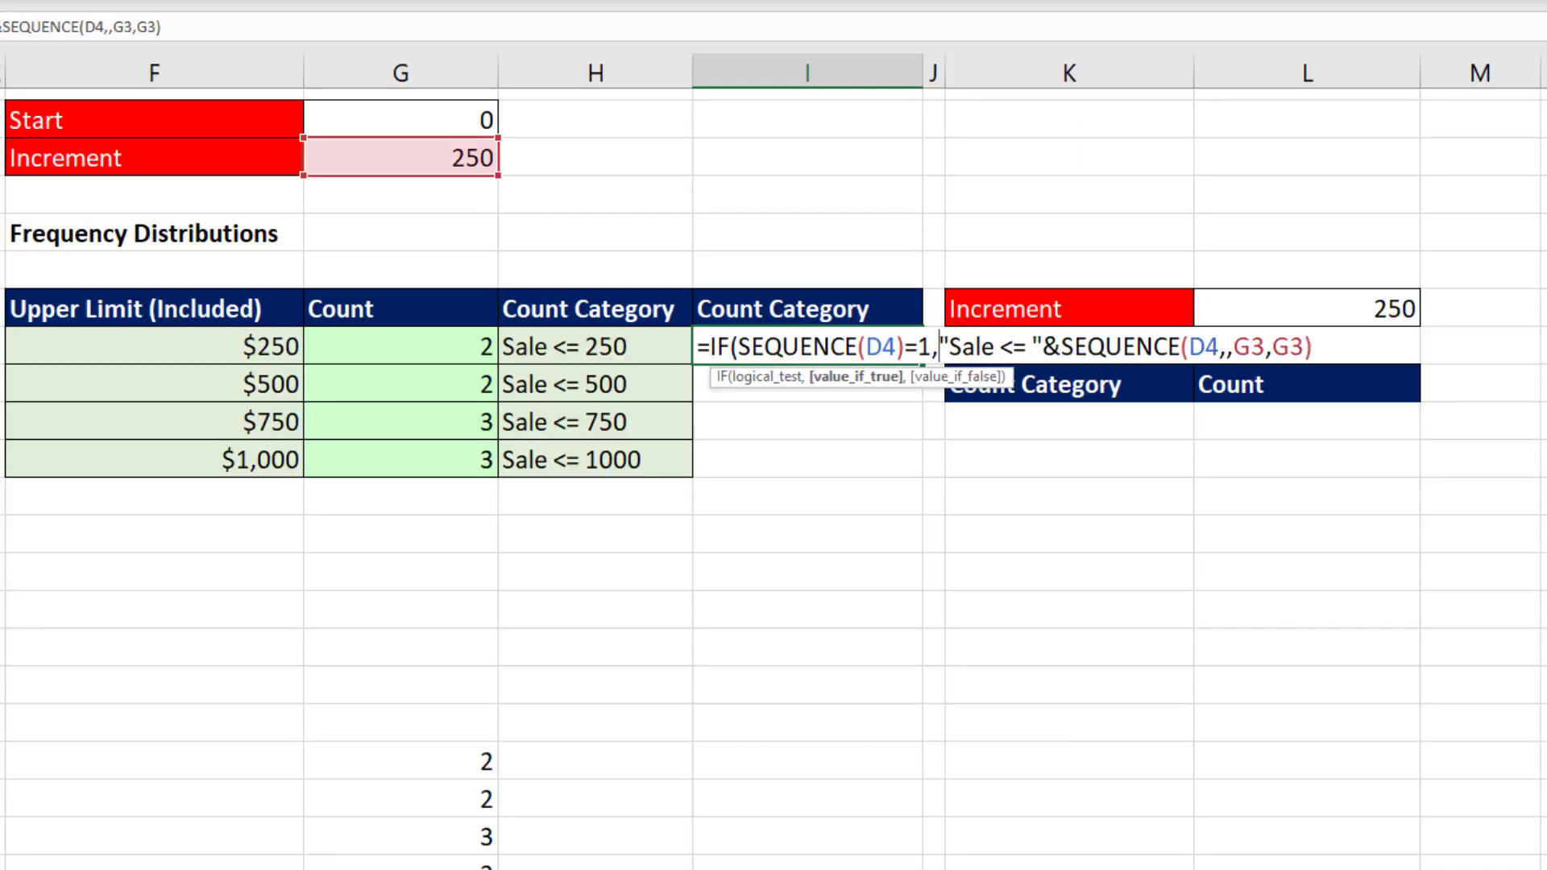
{"action": "type", "text": "\"Sale <="}
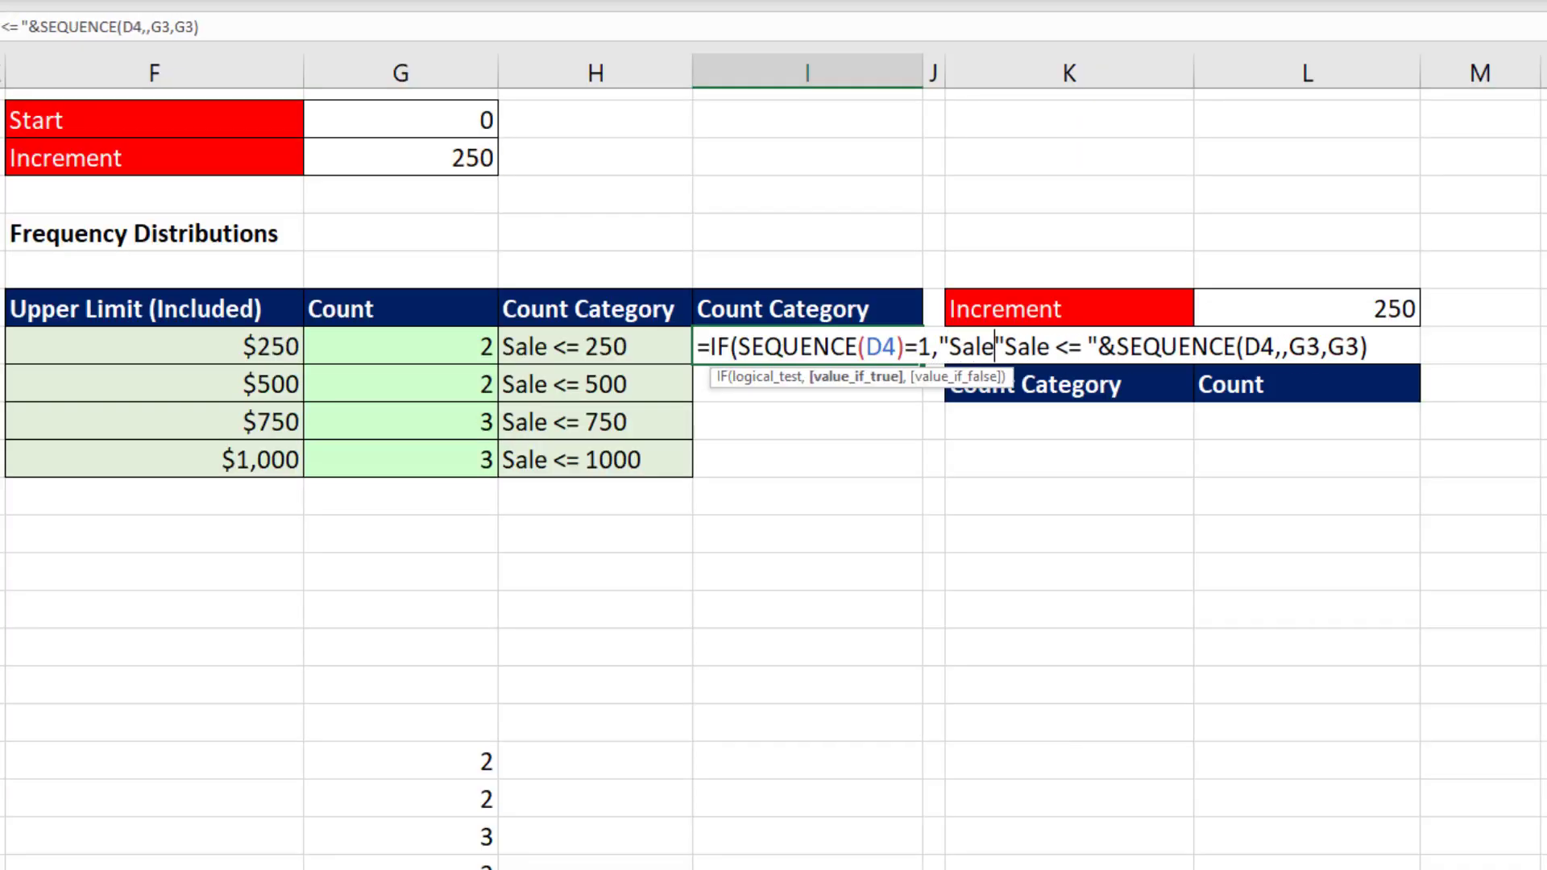
{"action": "type", "text": " \""}
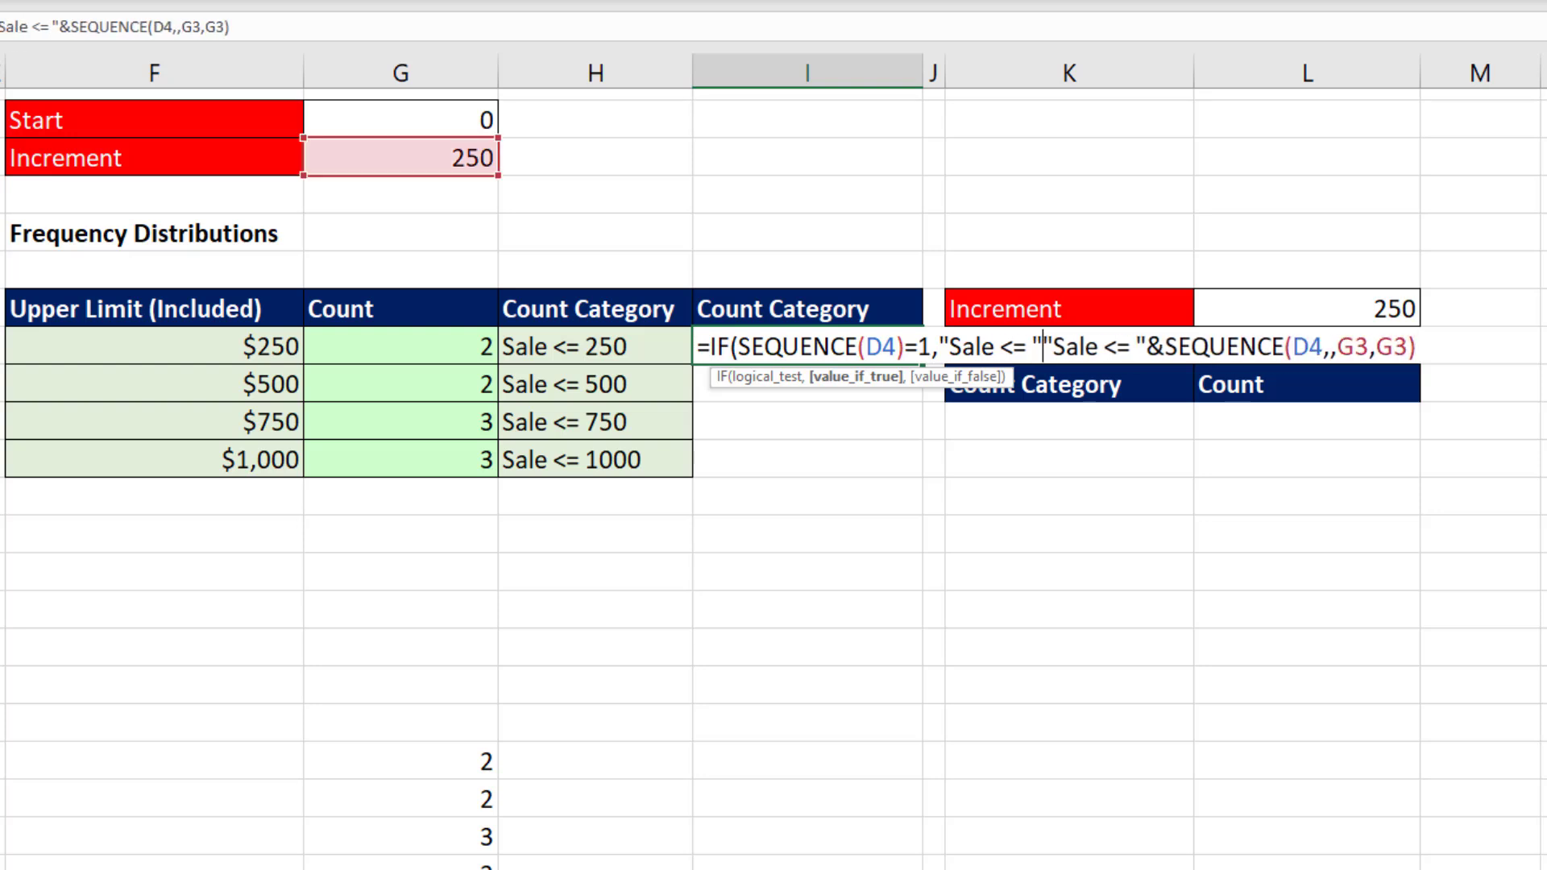
{"action": "type", "text": "&"}
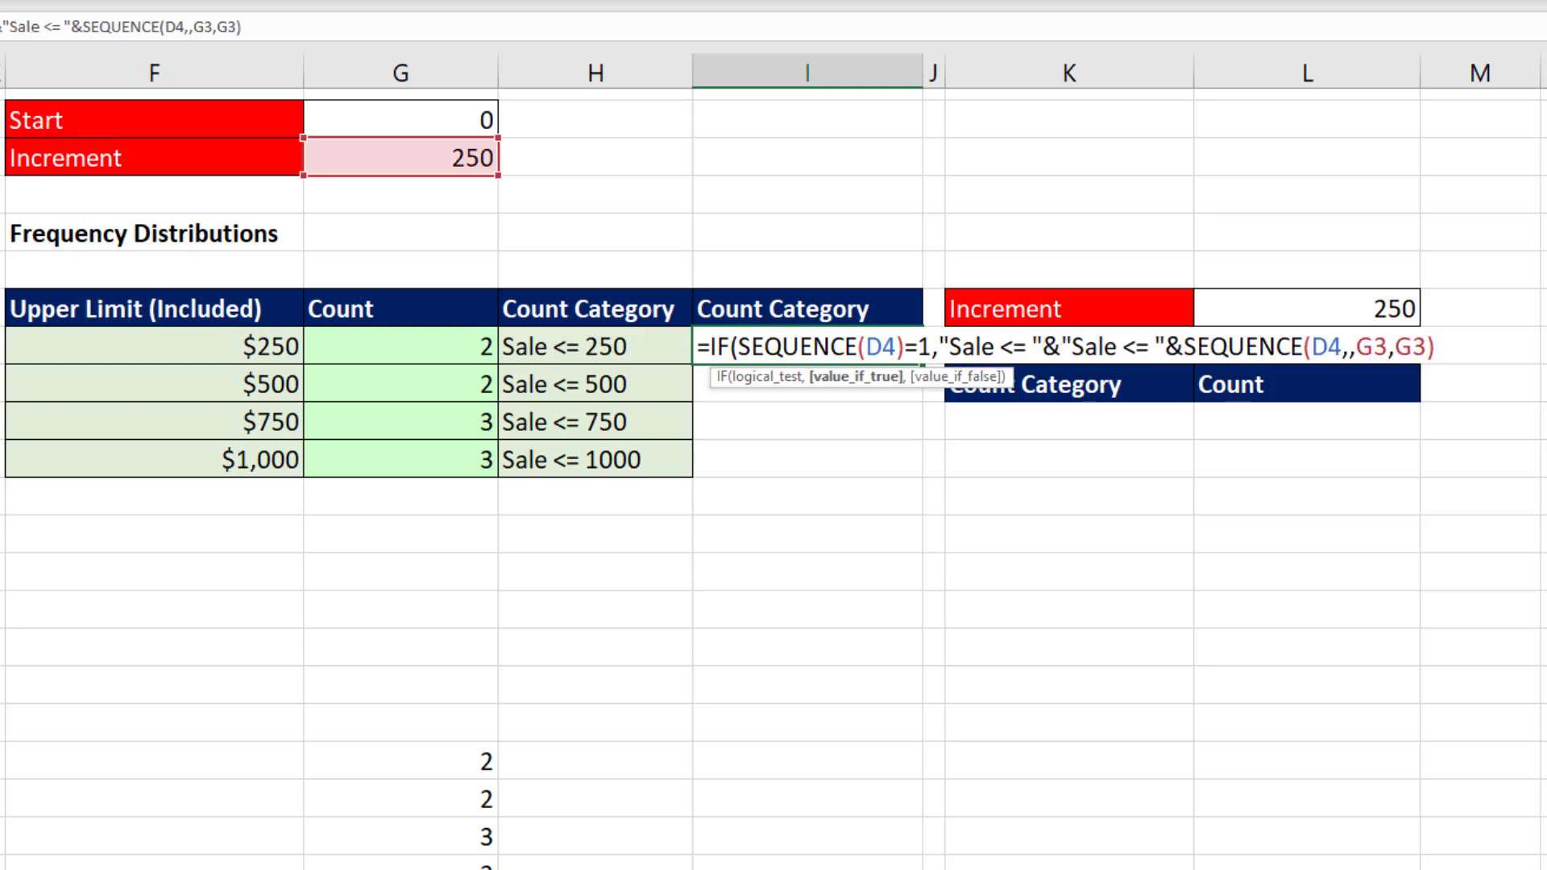
{"action": "left_click", "coordinate": [402, 159]}
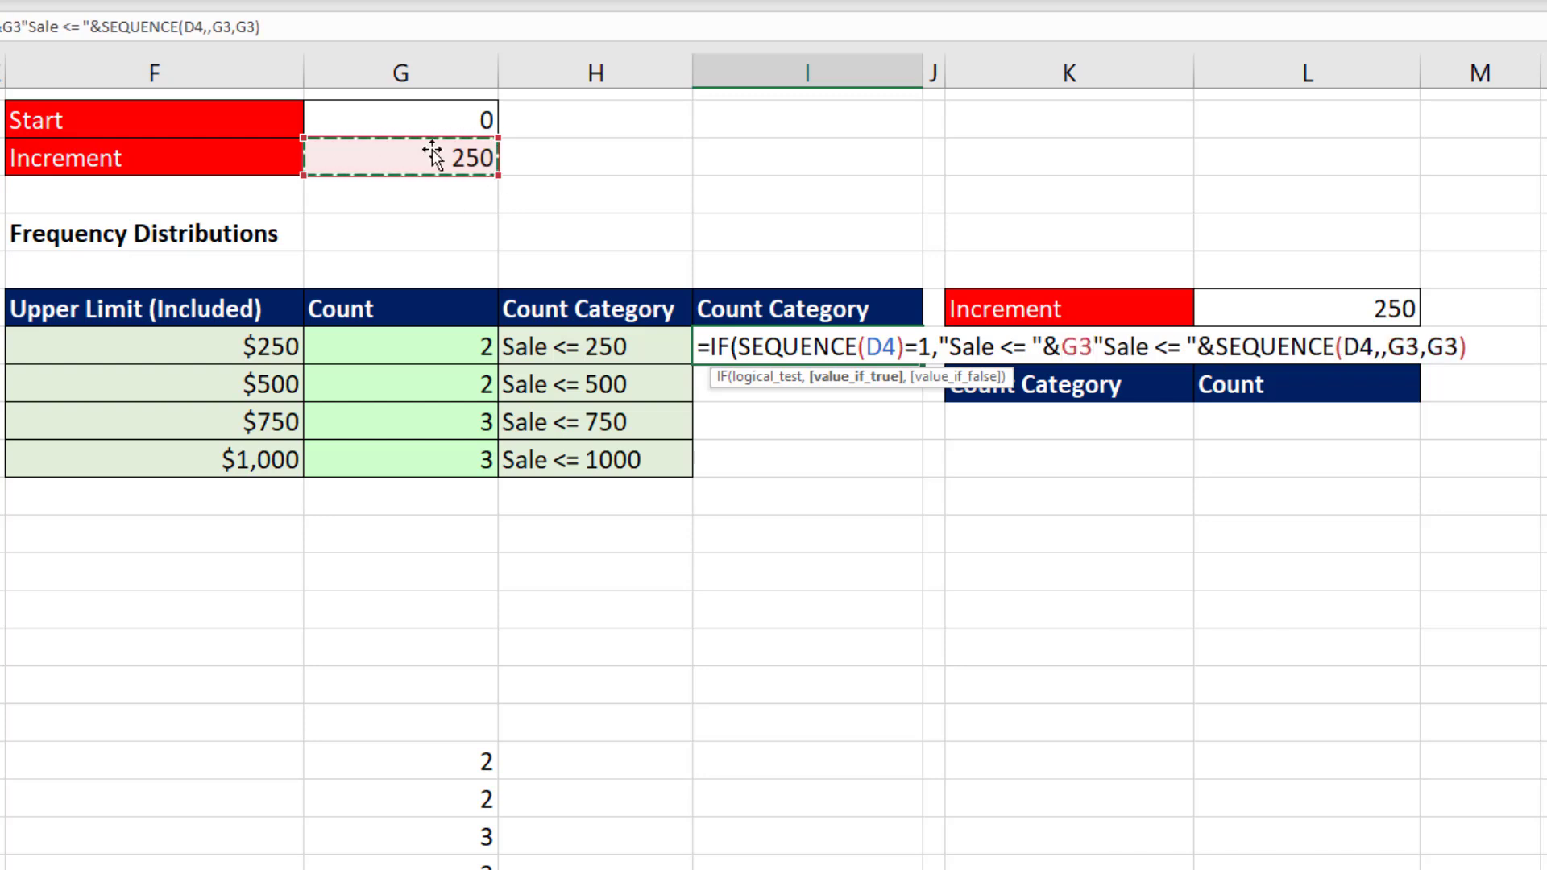
Finish the IF with SEQUENCE(D4,,0,G3)&" < Sale <= "&SEQUENCE(D4,,G3,G3) for the range labels.
{"action": "type", "text": ","}
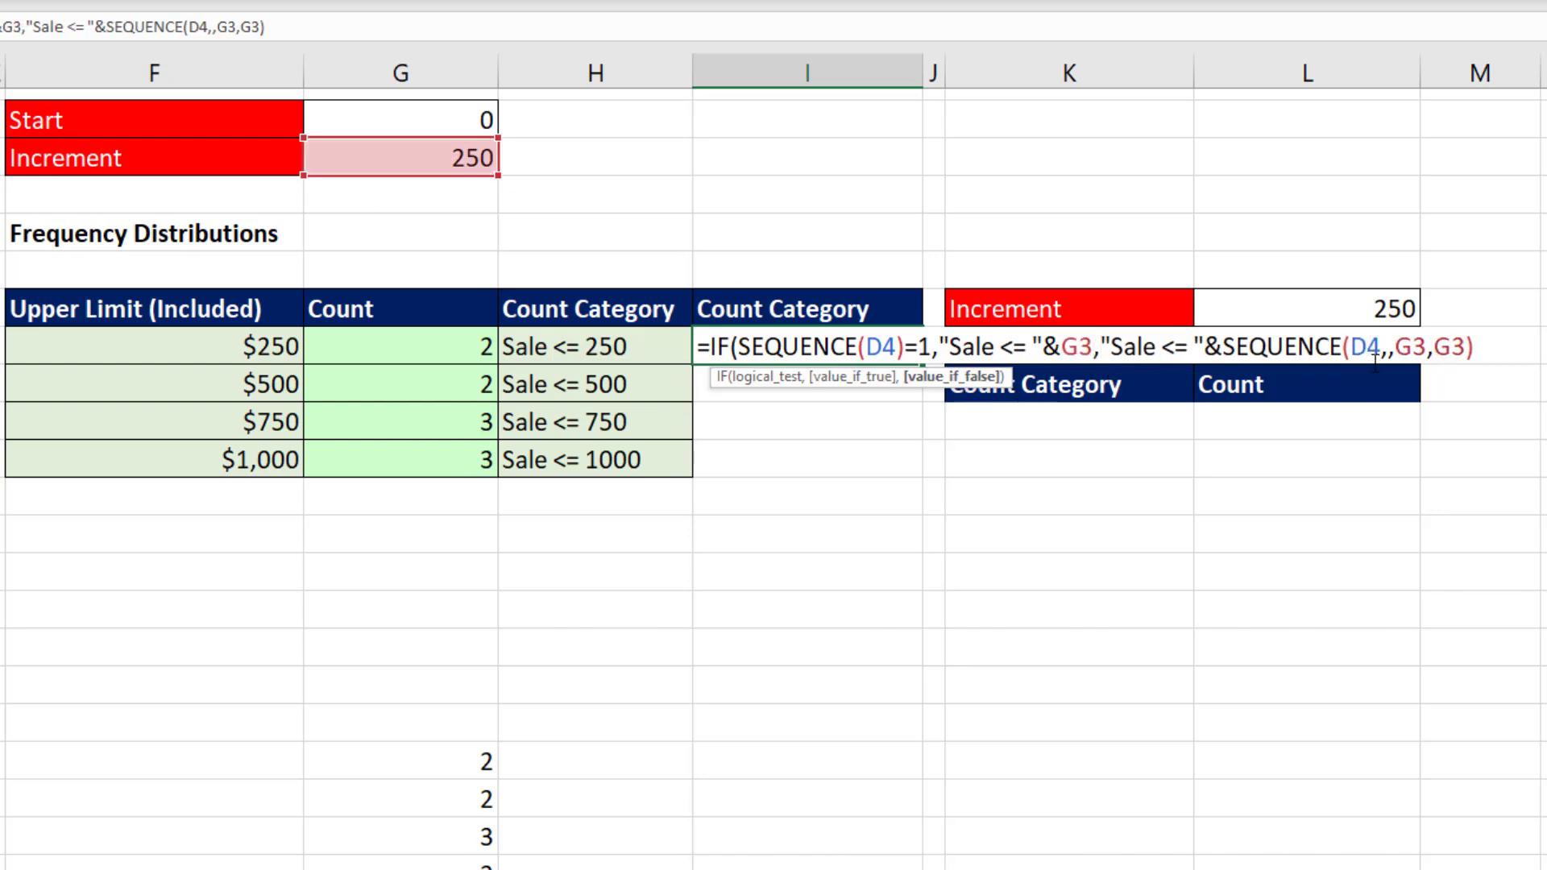
{"action": "type", "text": "SEQUENCE("}
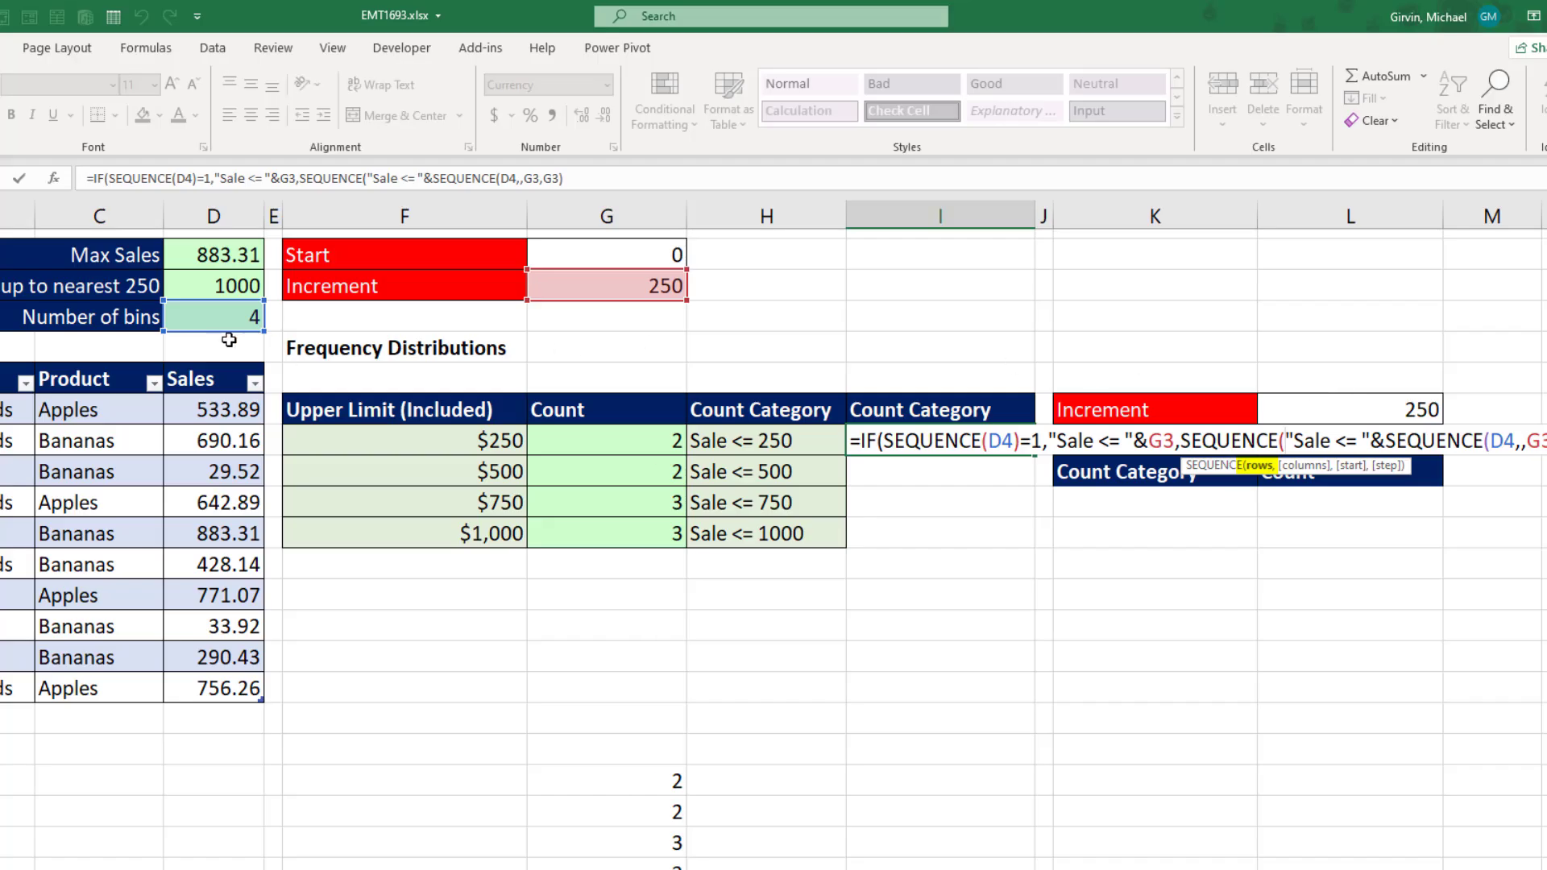
{"action": "left_click", "coordinate": [0, 202]}
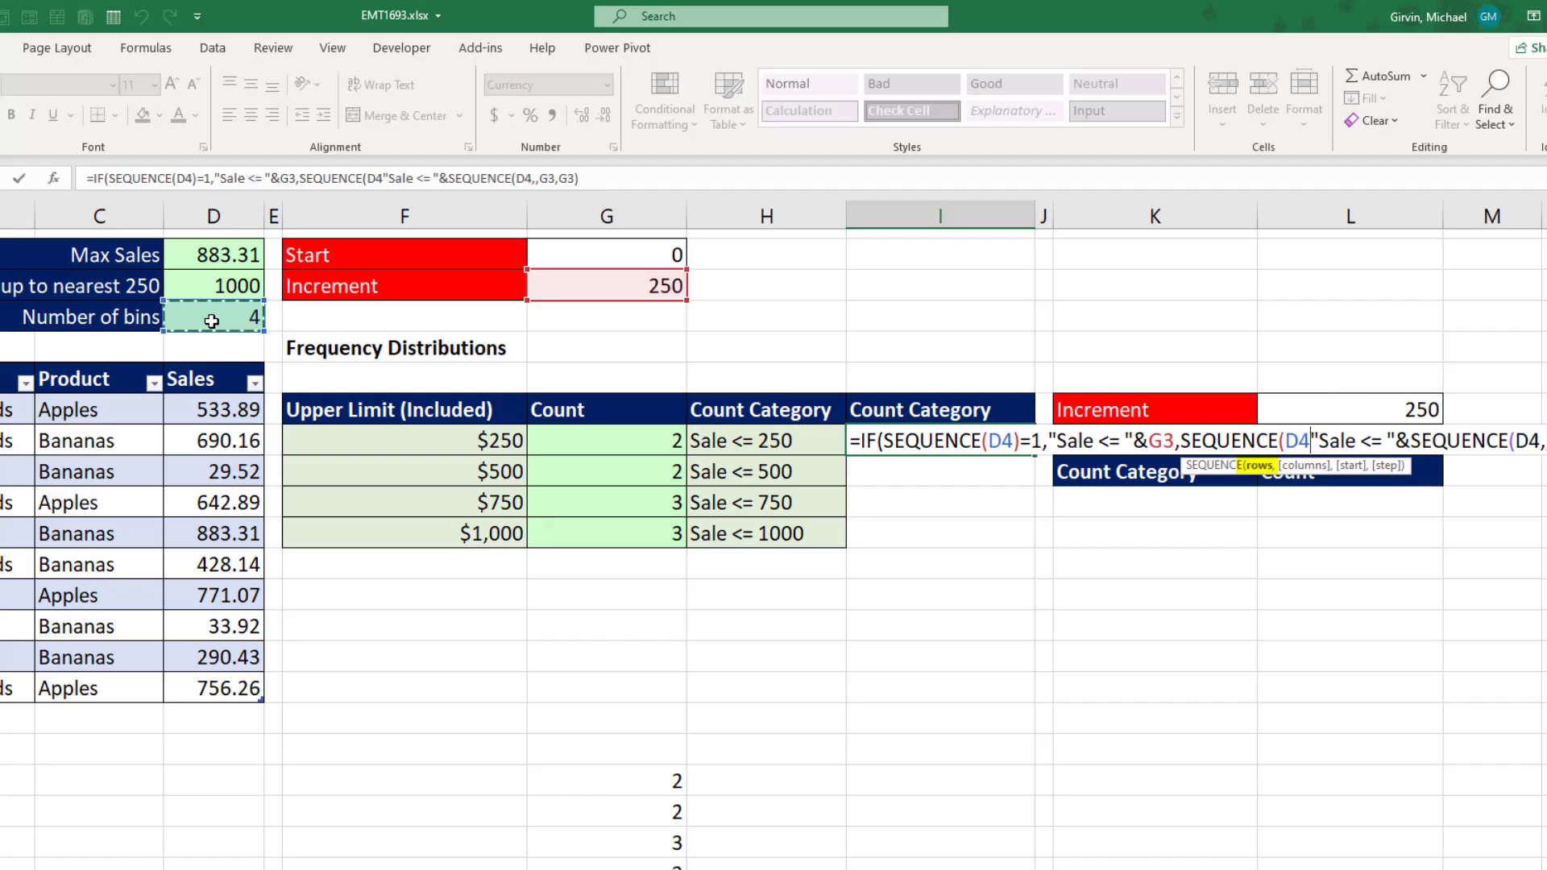
{"action": "type", "text": ","}
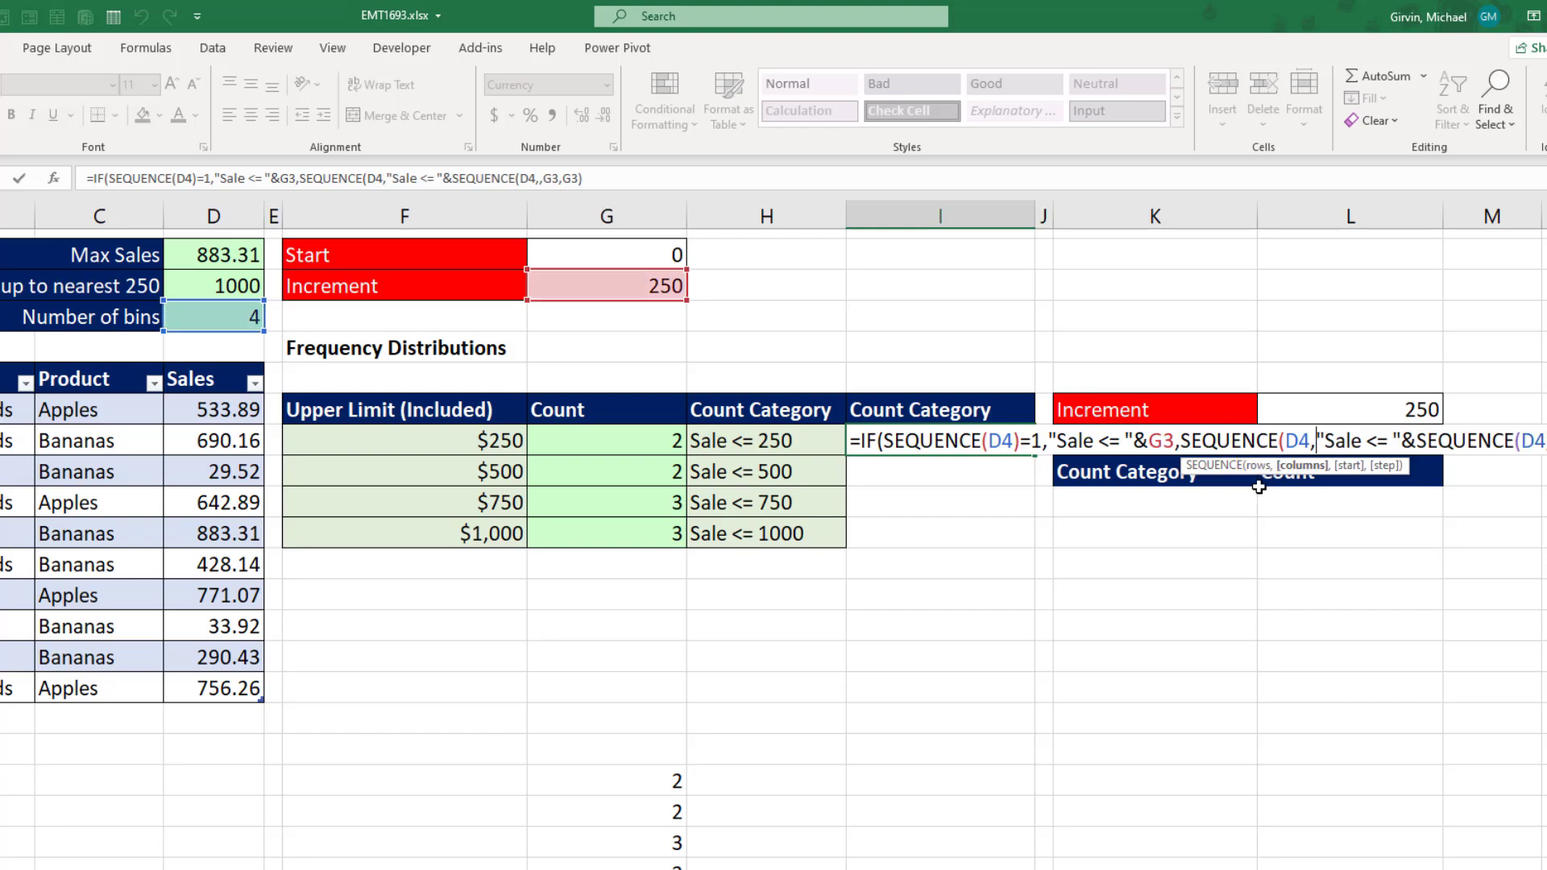
{"action": "type", "text": ","}
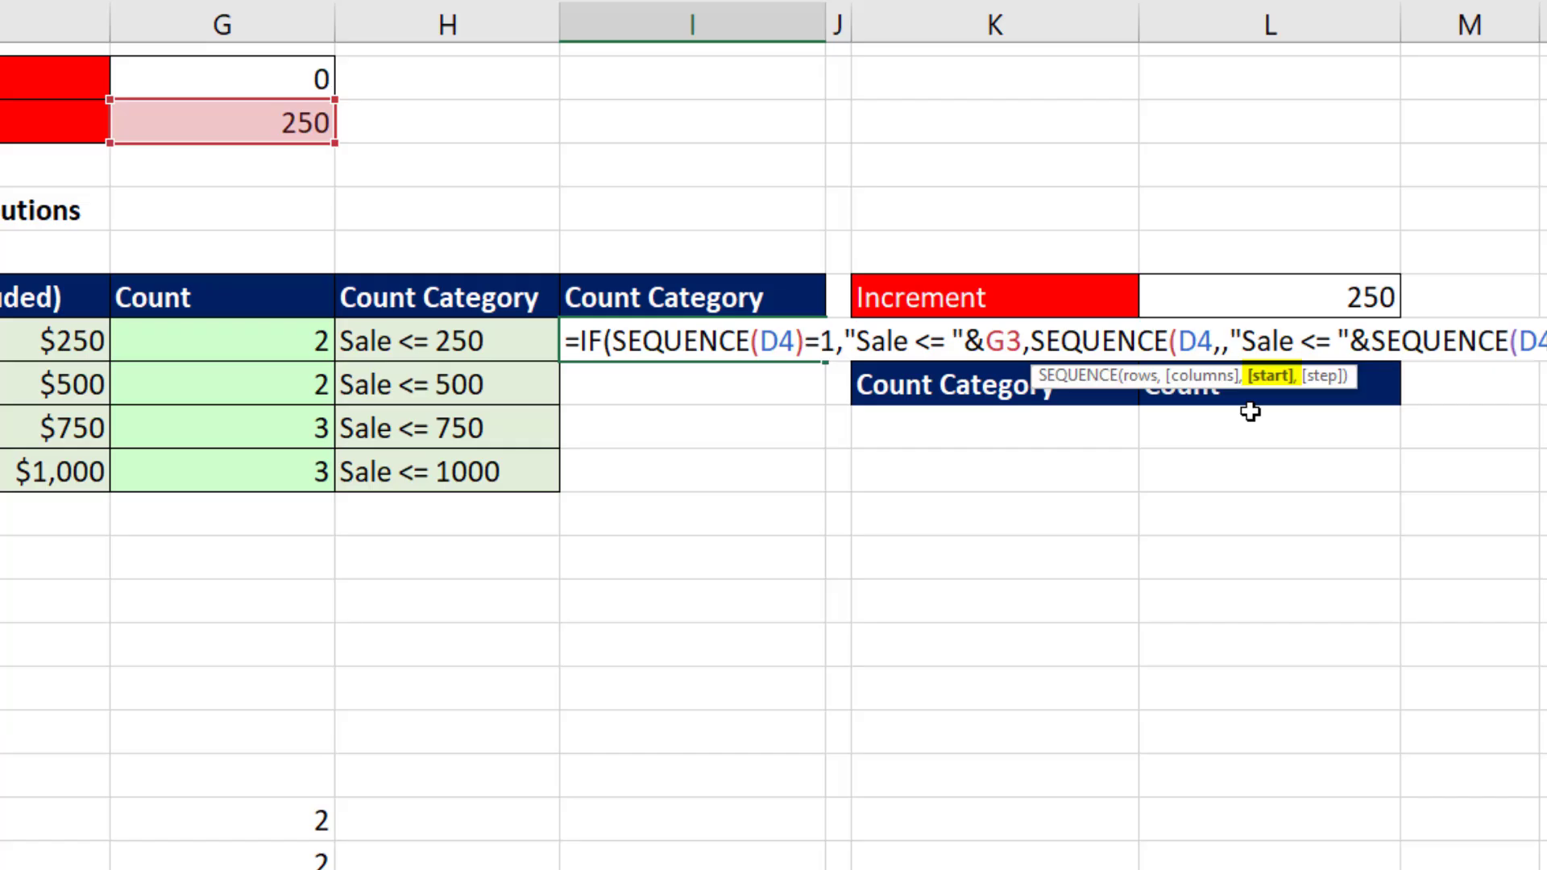
{"action": "type", "text": "0,"}
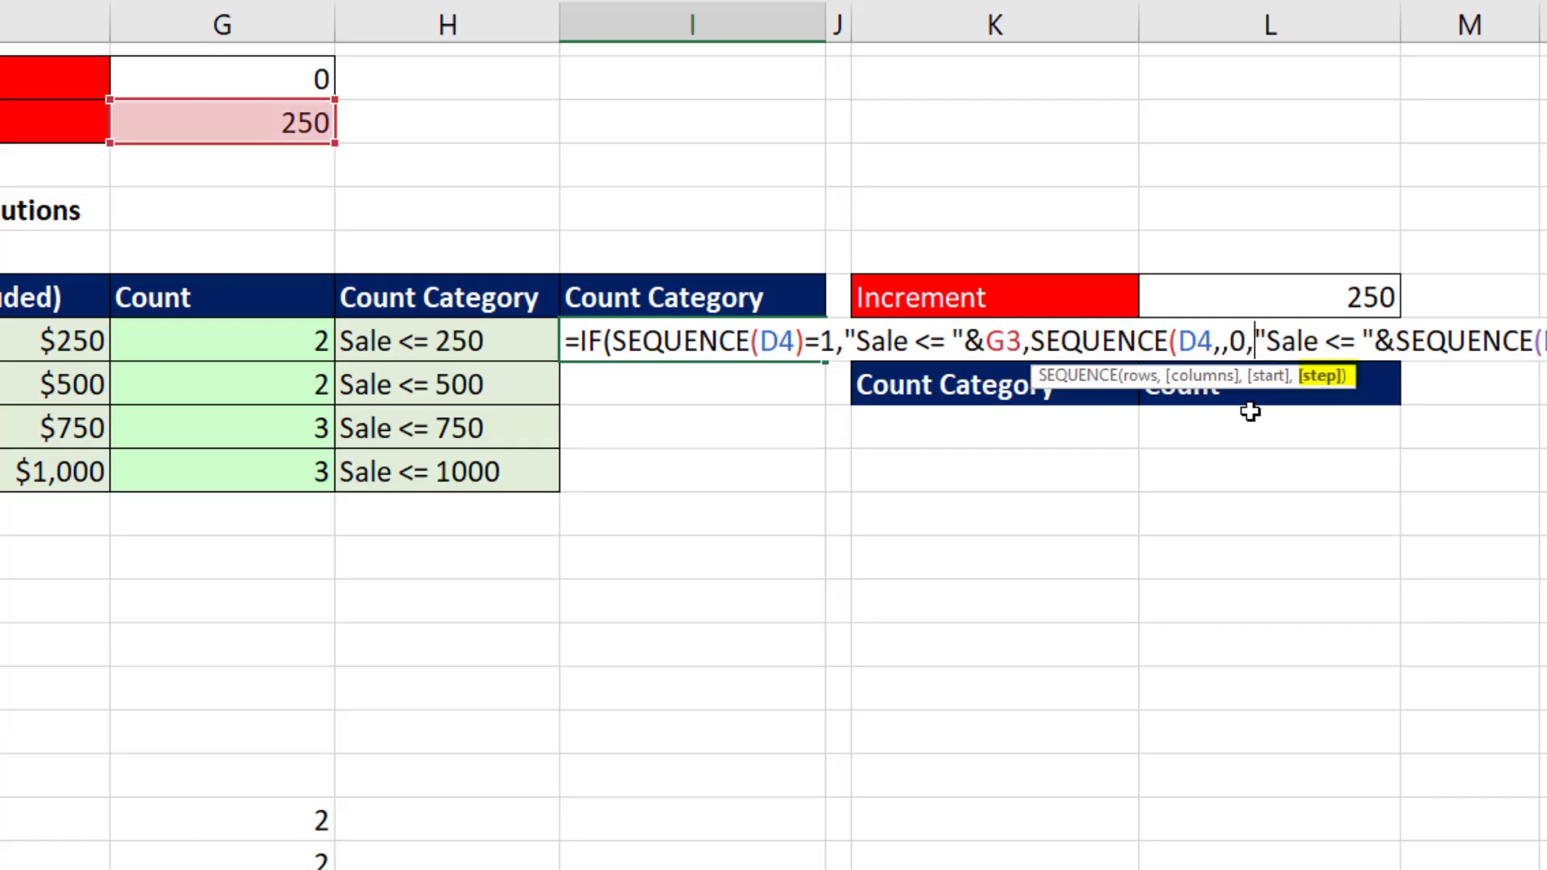
{"action": "left_click", "coordinate": [315, 125]}
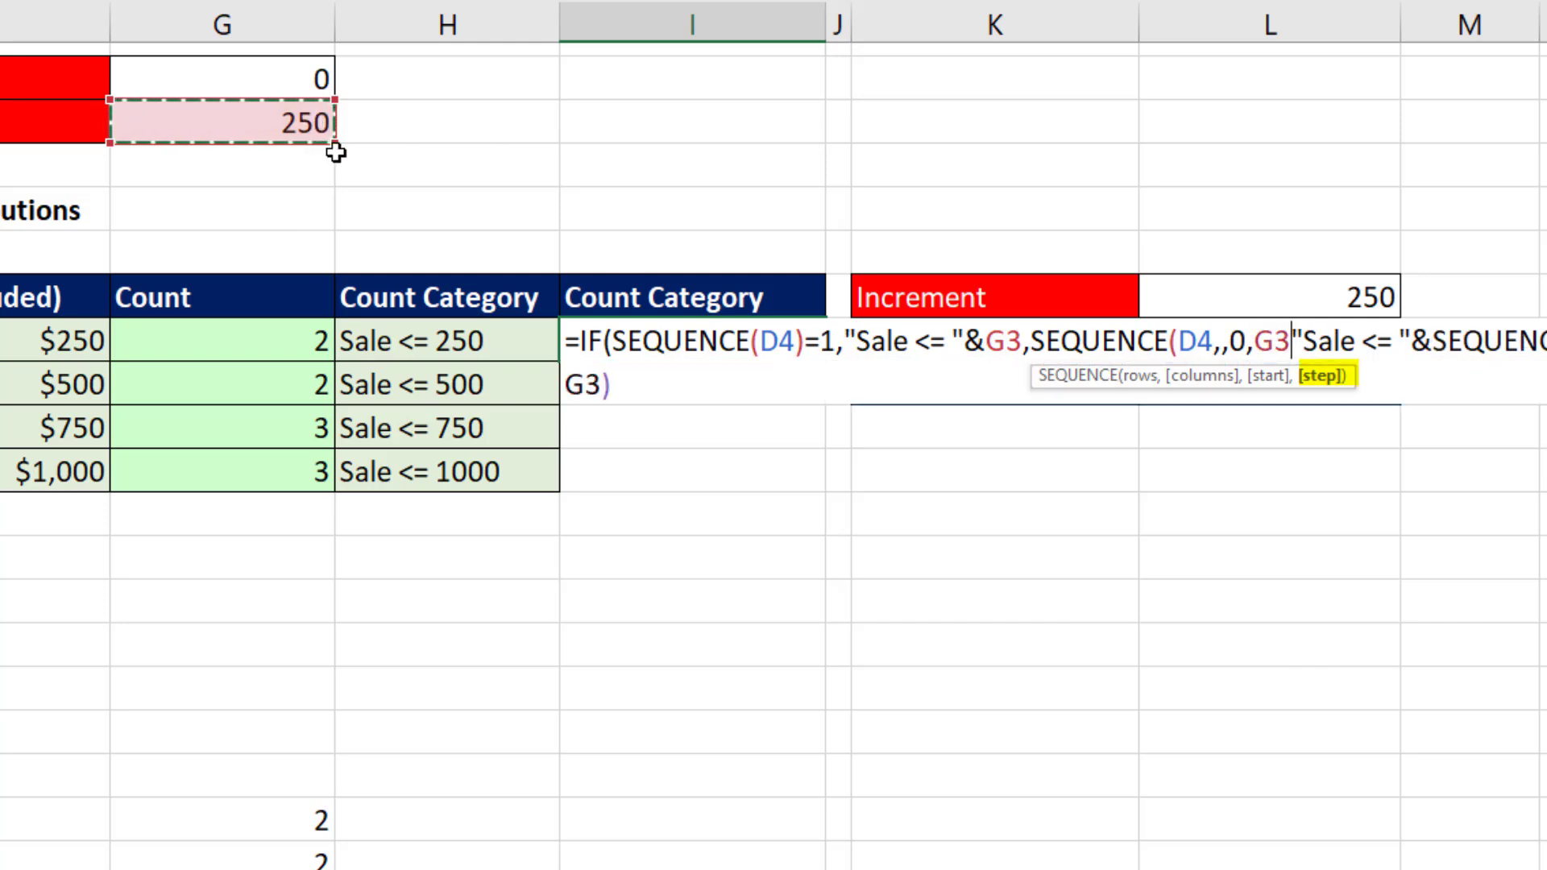
{"action": "type", "text": ")"}
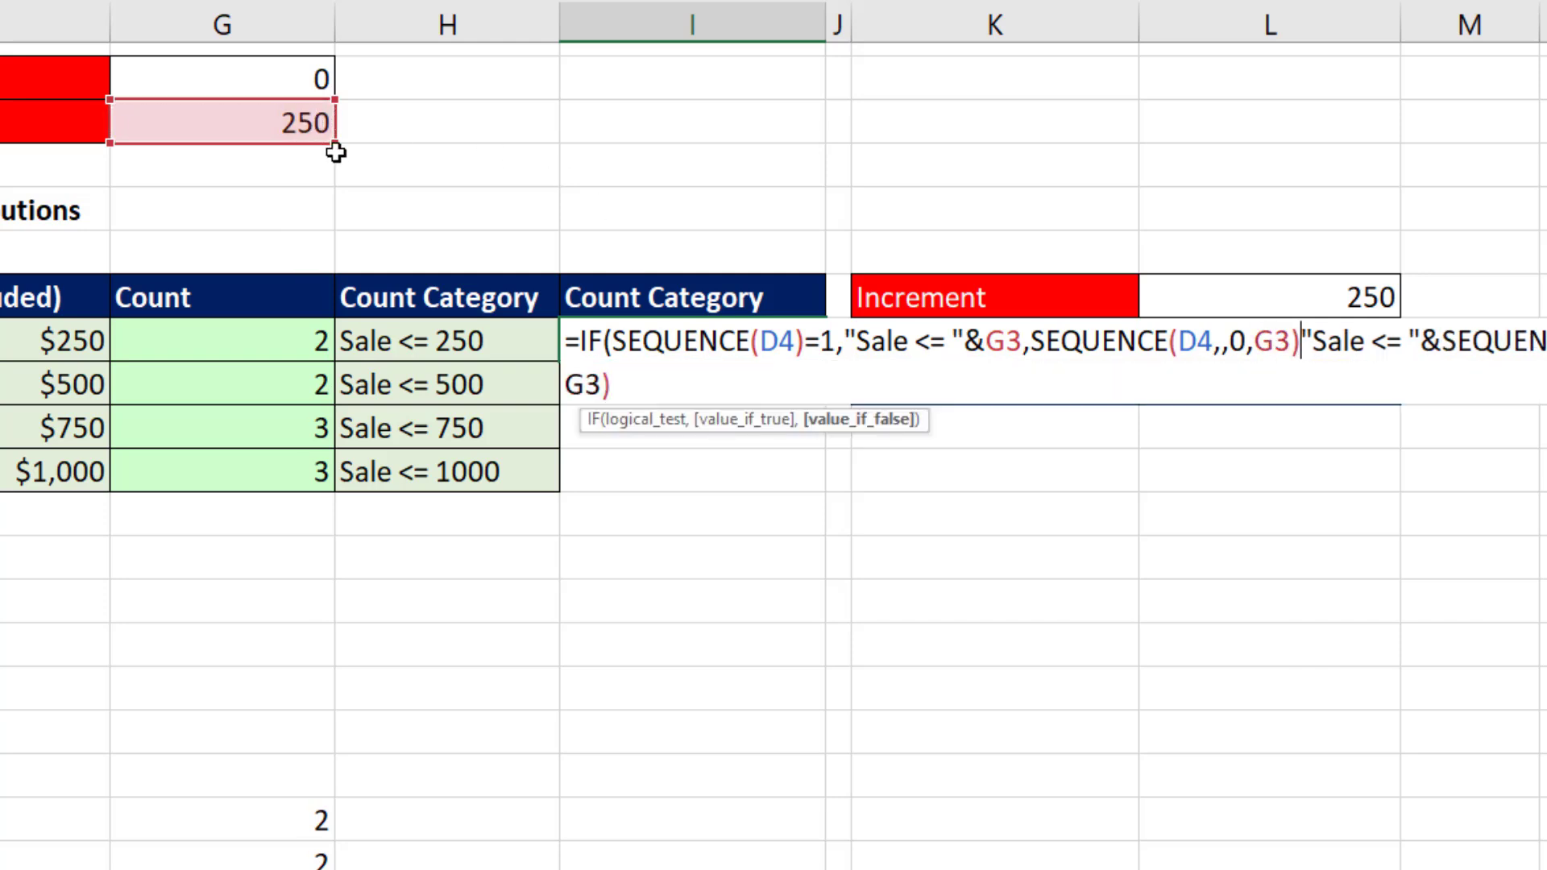
{"action": "type", "text": "&"}
{"action": "key", "text": "Right"}
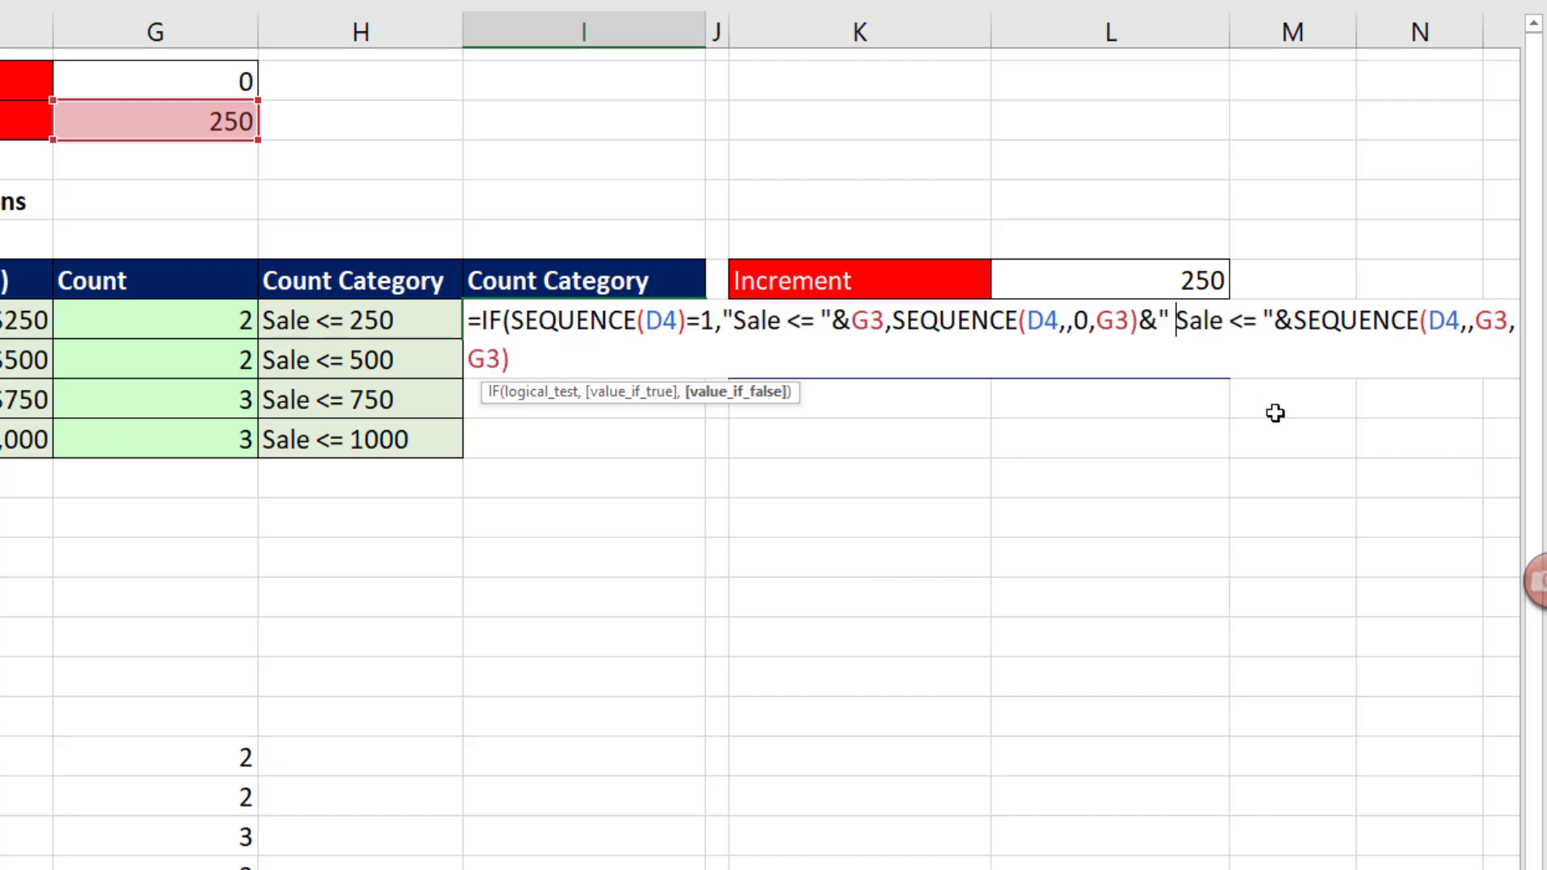
{"action": "type", "text": "<"}
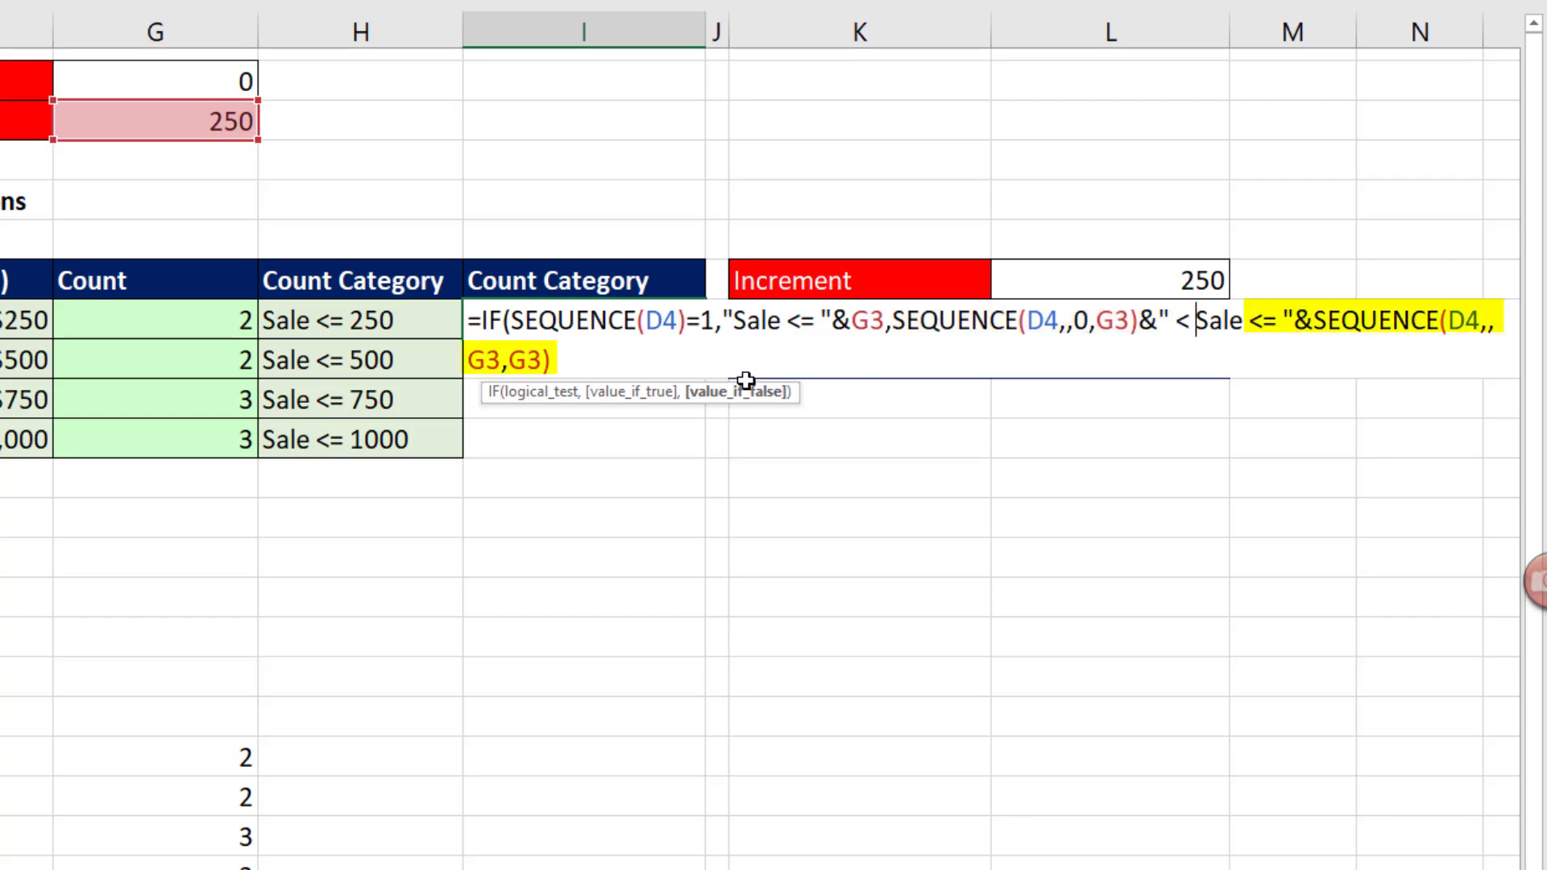
{"action": "left_click", "coordinate": [640, 366]}
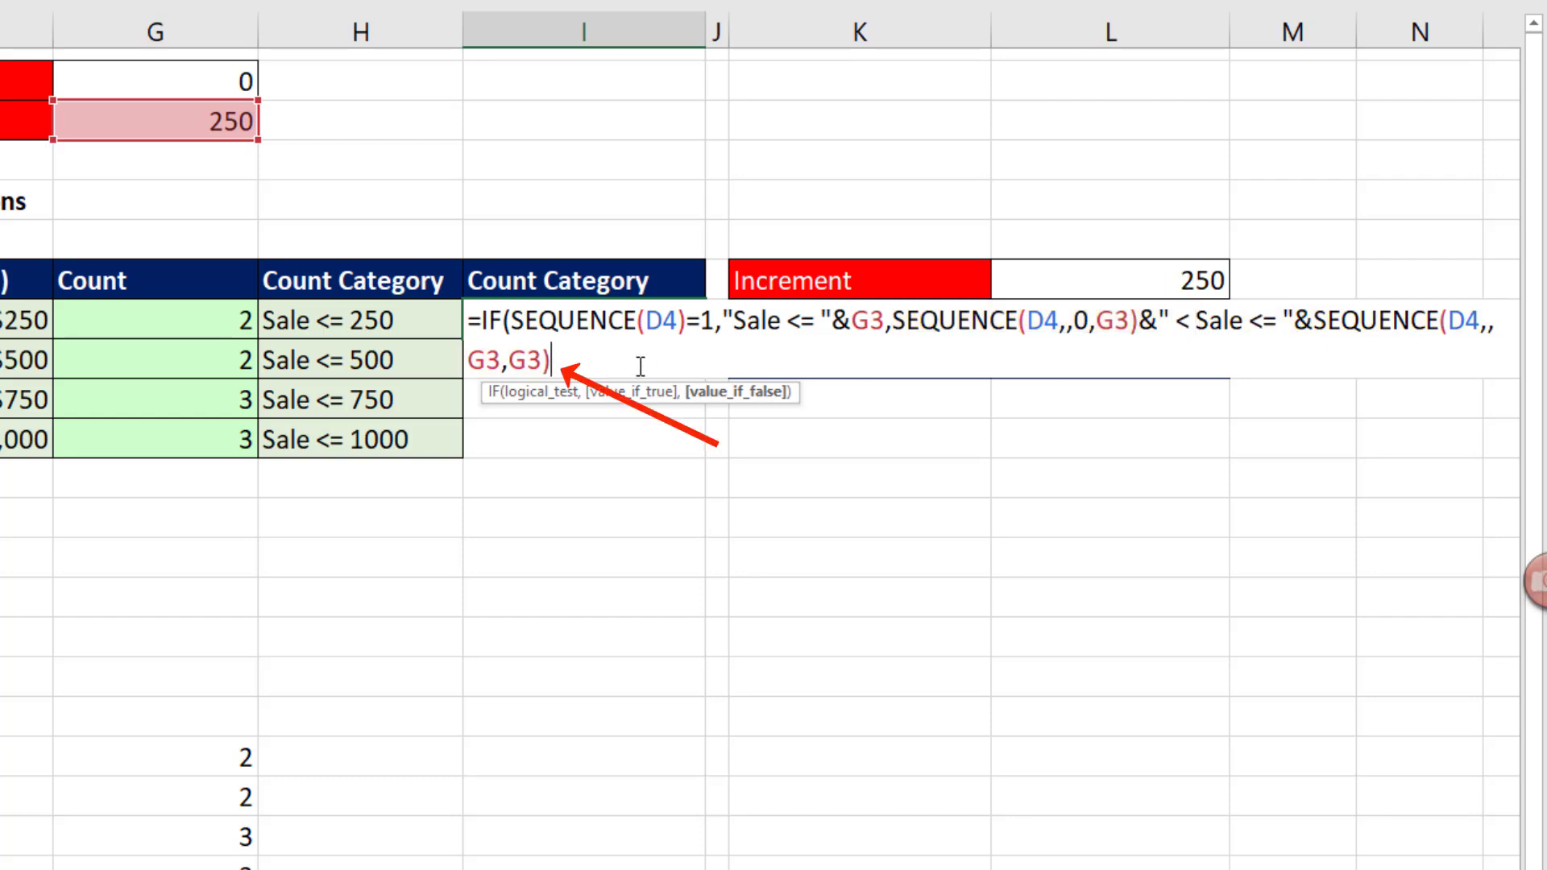
{"action": "type", "text": ")"}
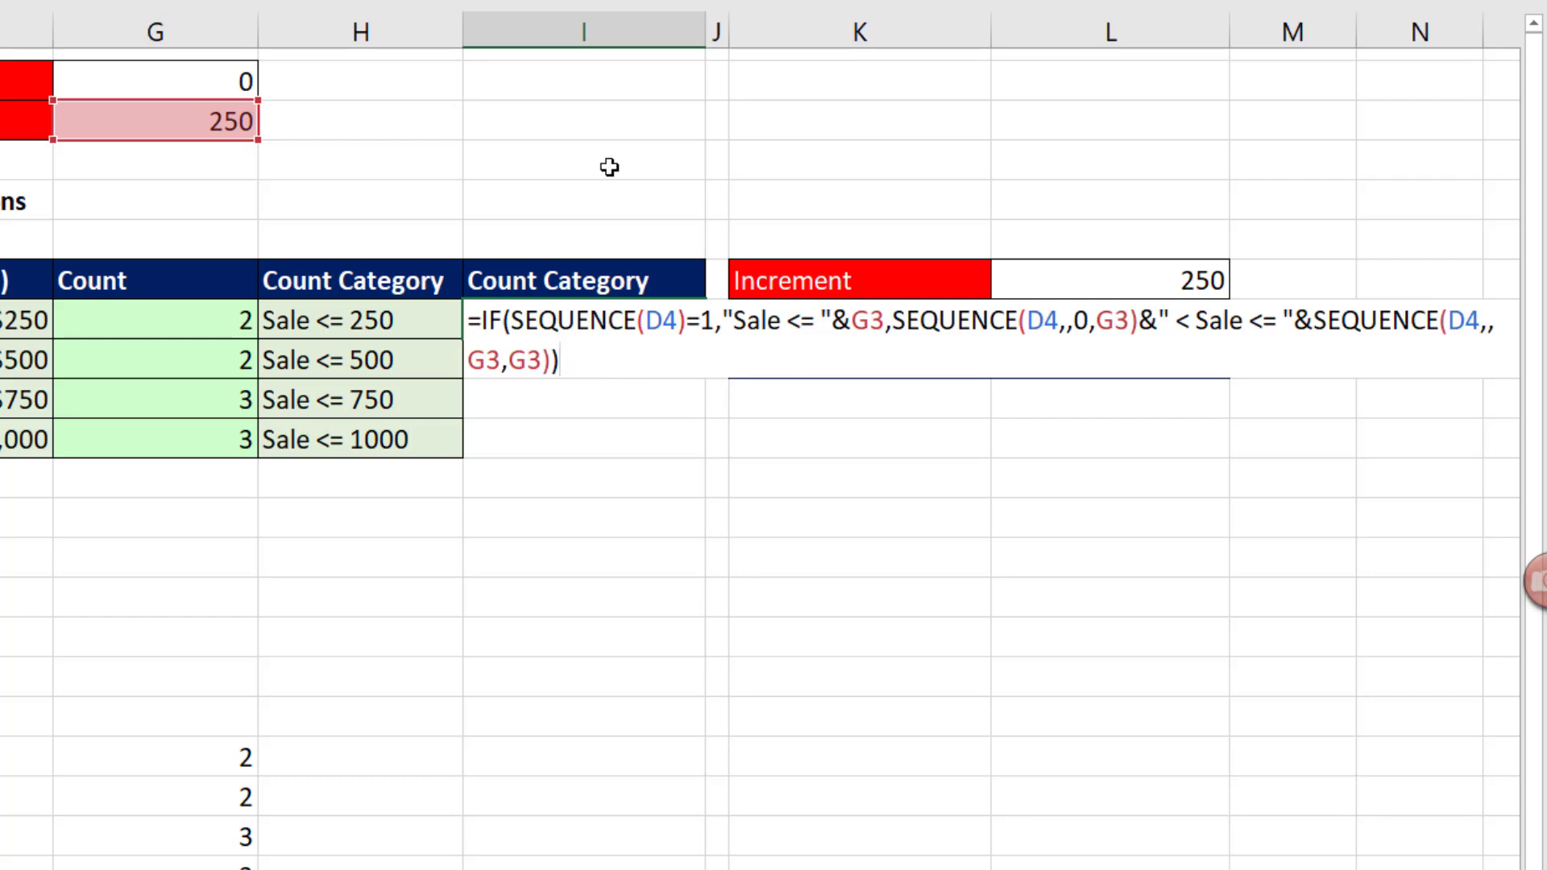
{"action": "key", "text": "Return"}
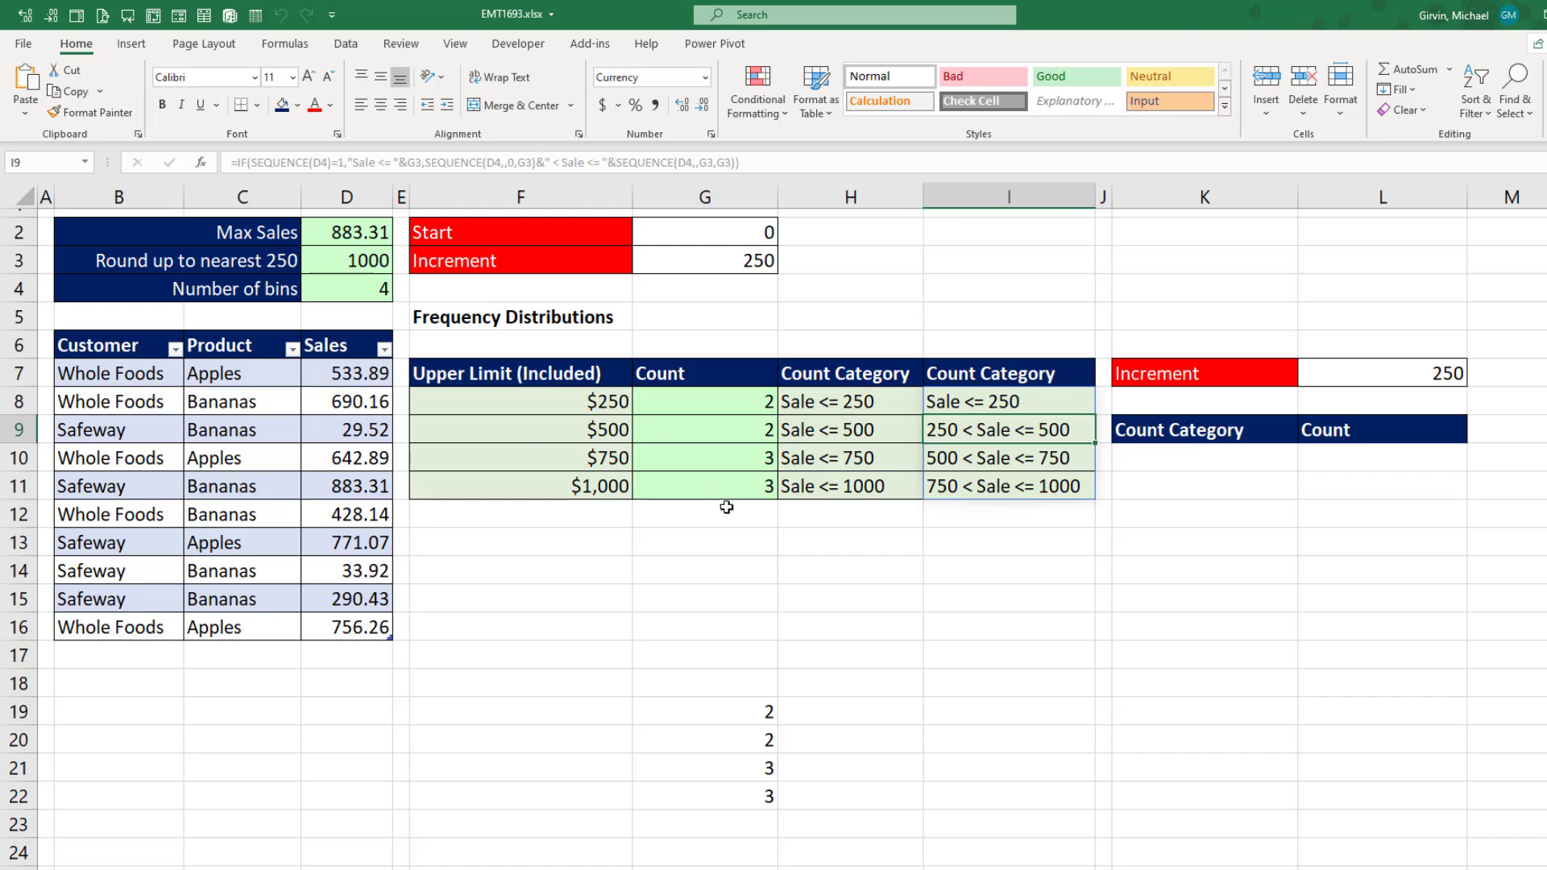
Hide columns F through I.
{"action": "left_click", "coordinate": [1142, 469]}
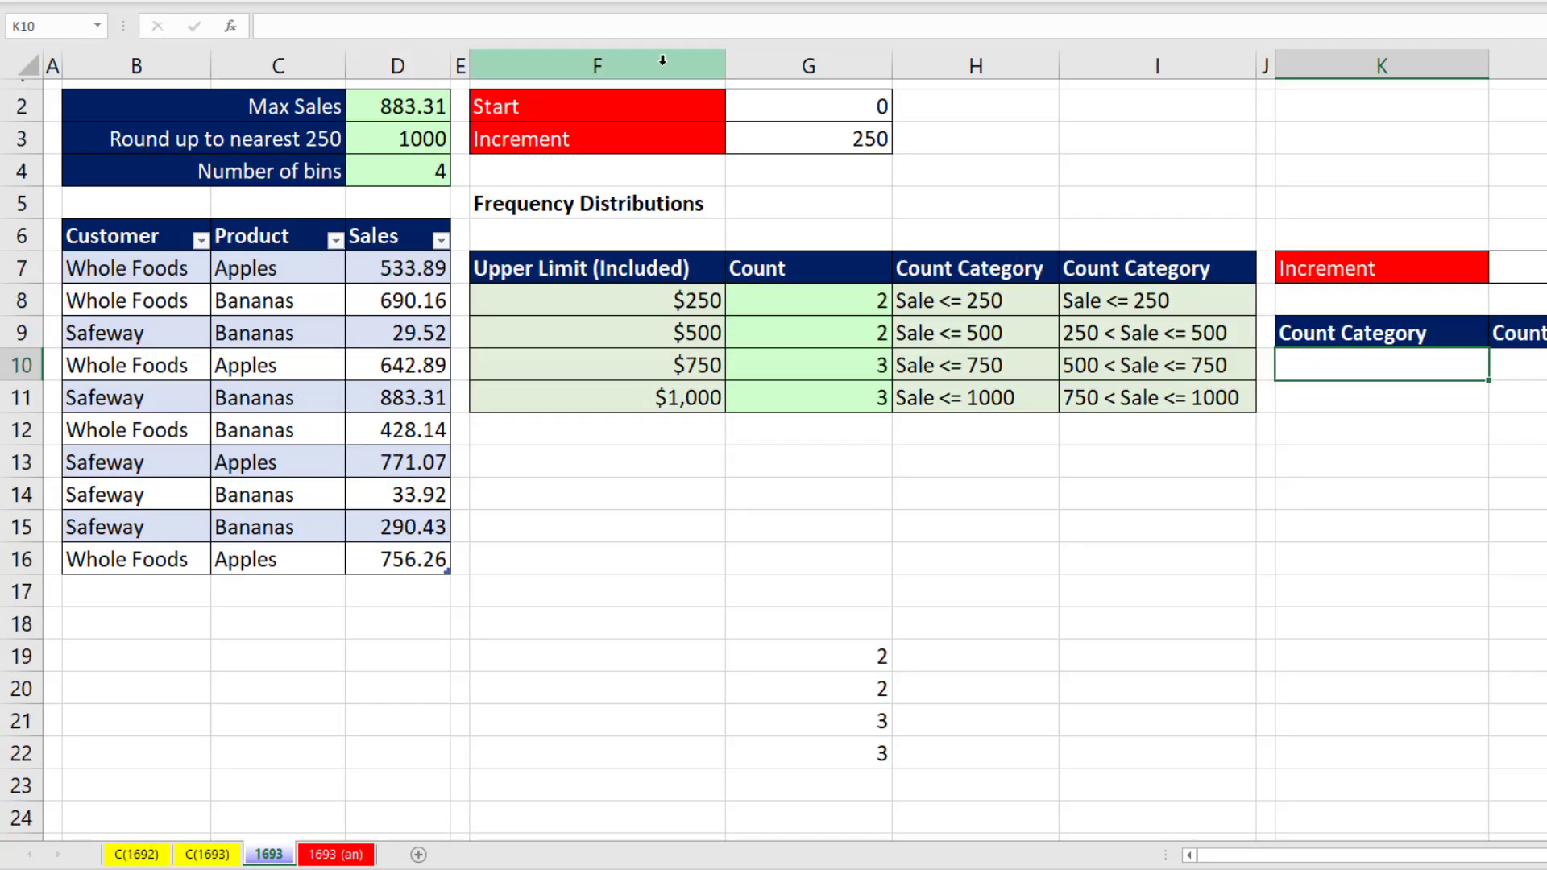
{"action": "left_click_drag", "start_coordinate": [653, 63], "coordinate": [1192, 64]}
{"action": "right_click", "coordinate": [1198, 73]}
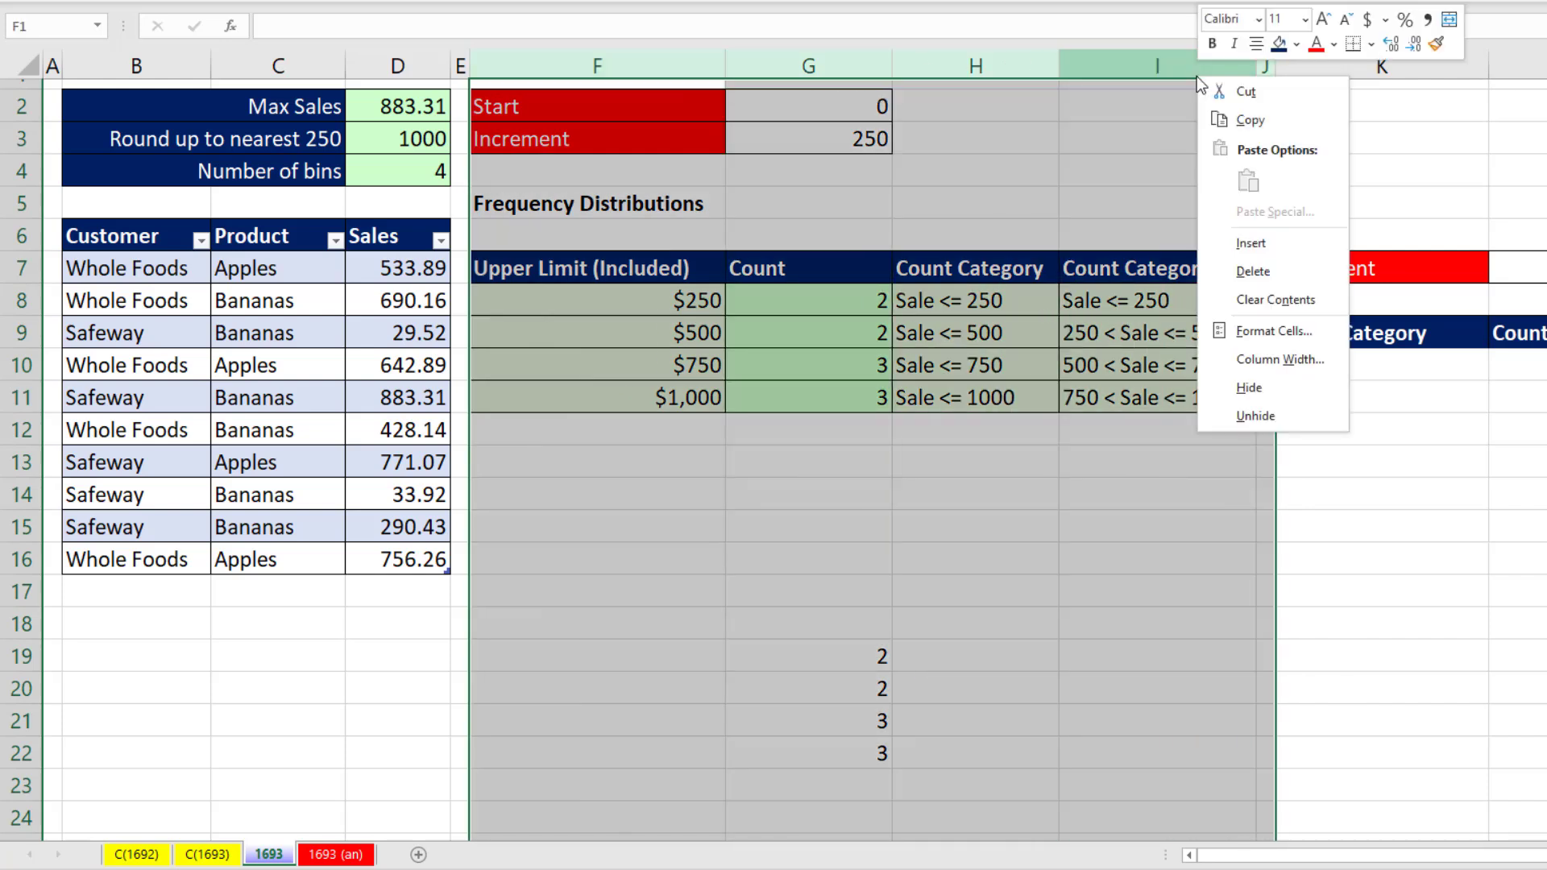
{"action": "left_click", "coordinate": [1249, 388]}
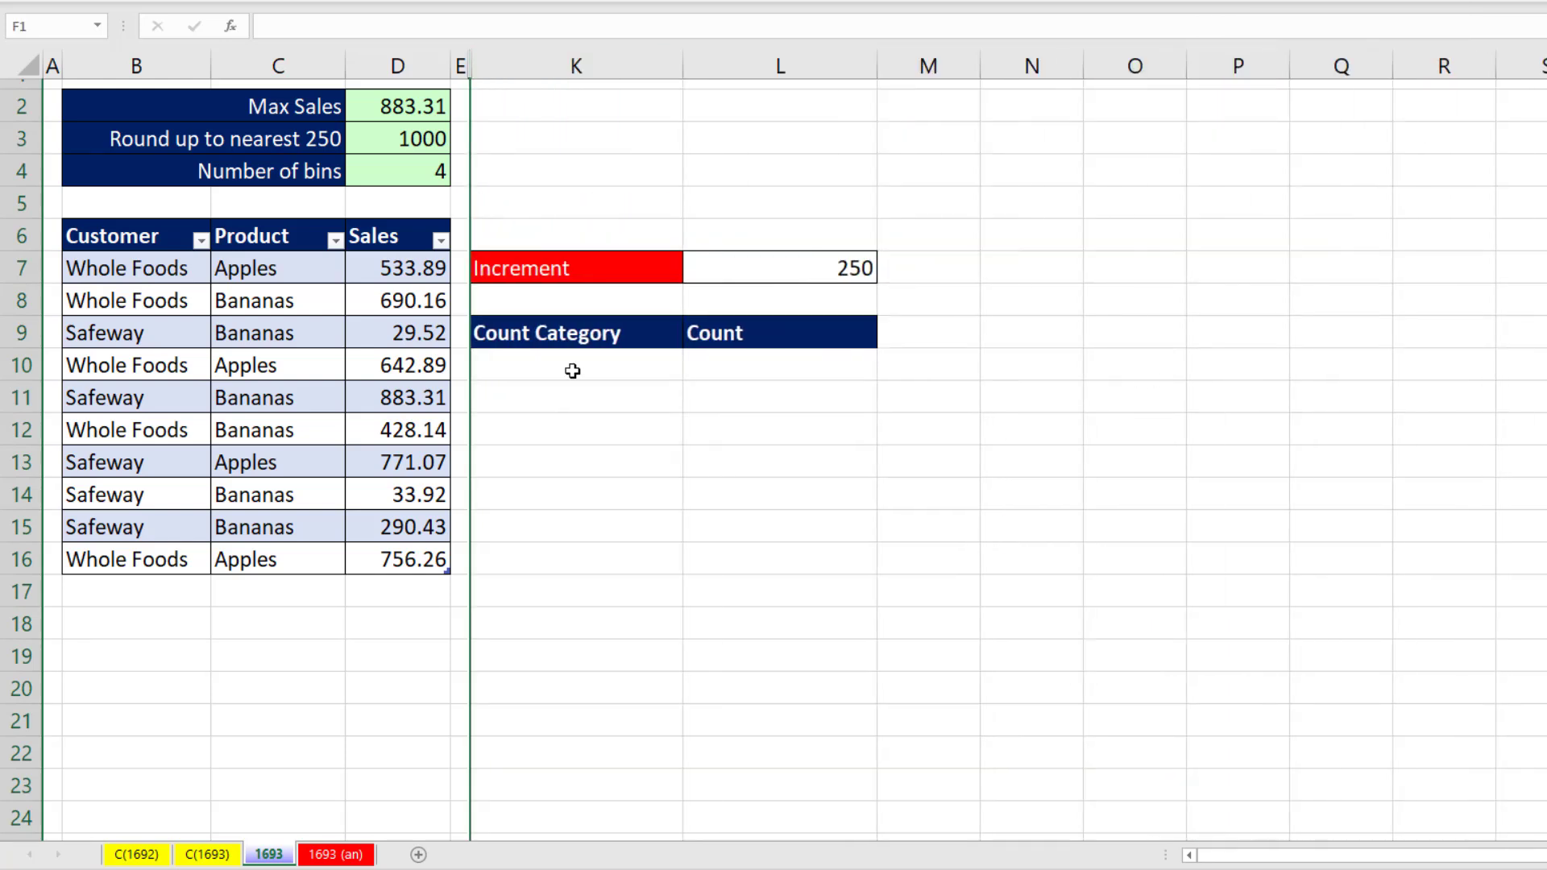
Begin a multi-line =LET( in K10 naming Sale as fSales[Sales] and Increment as L7.
{"action": "left_click", "coordinate": [572, 371]}
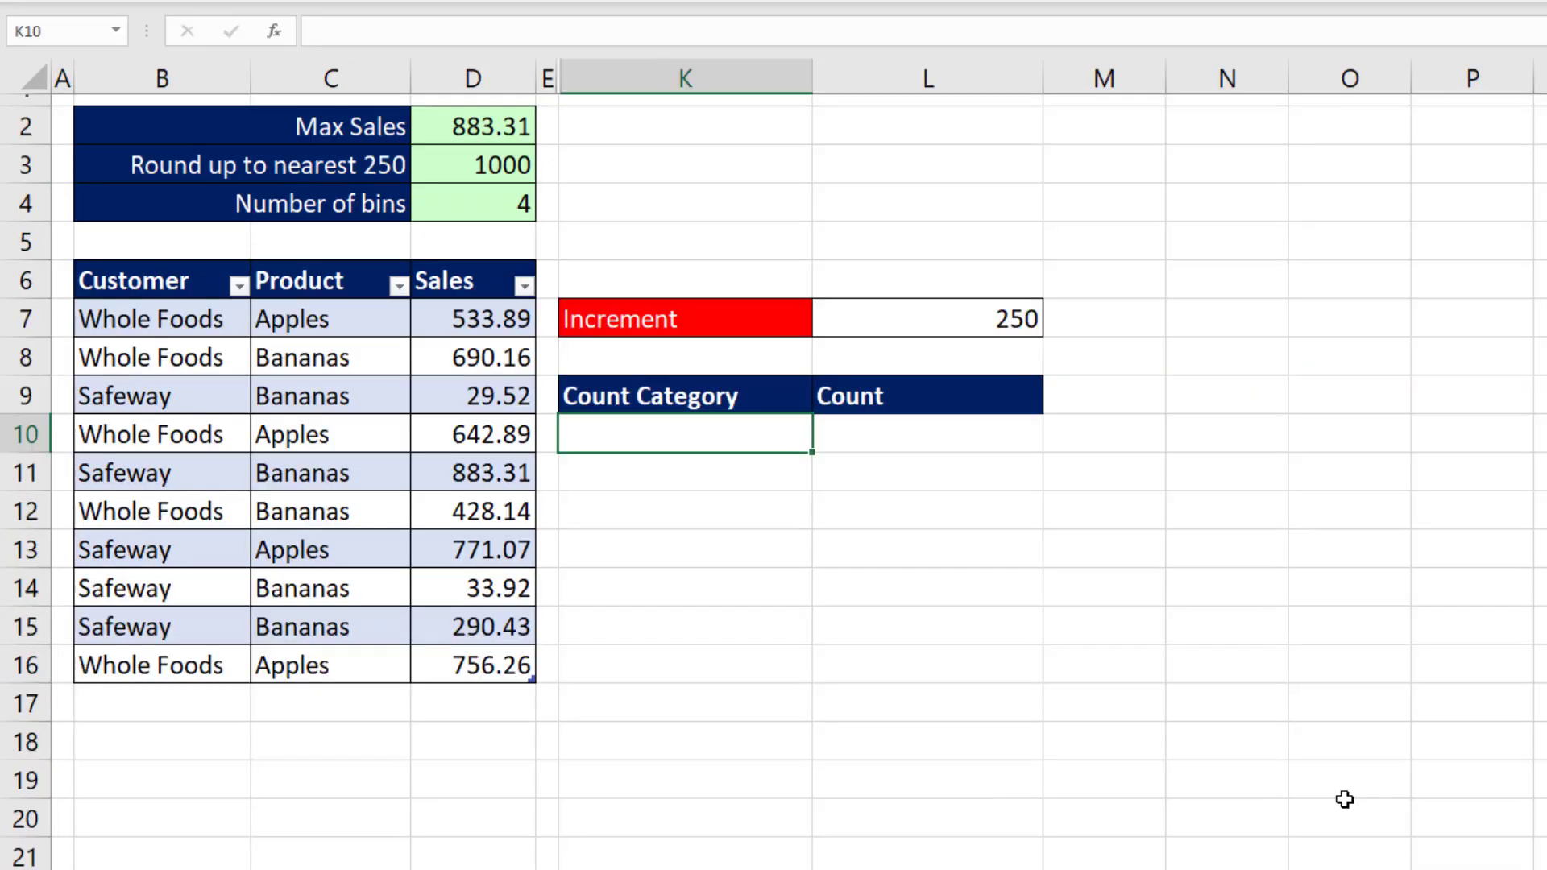
{"action": "type", "text": "=let"}
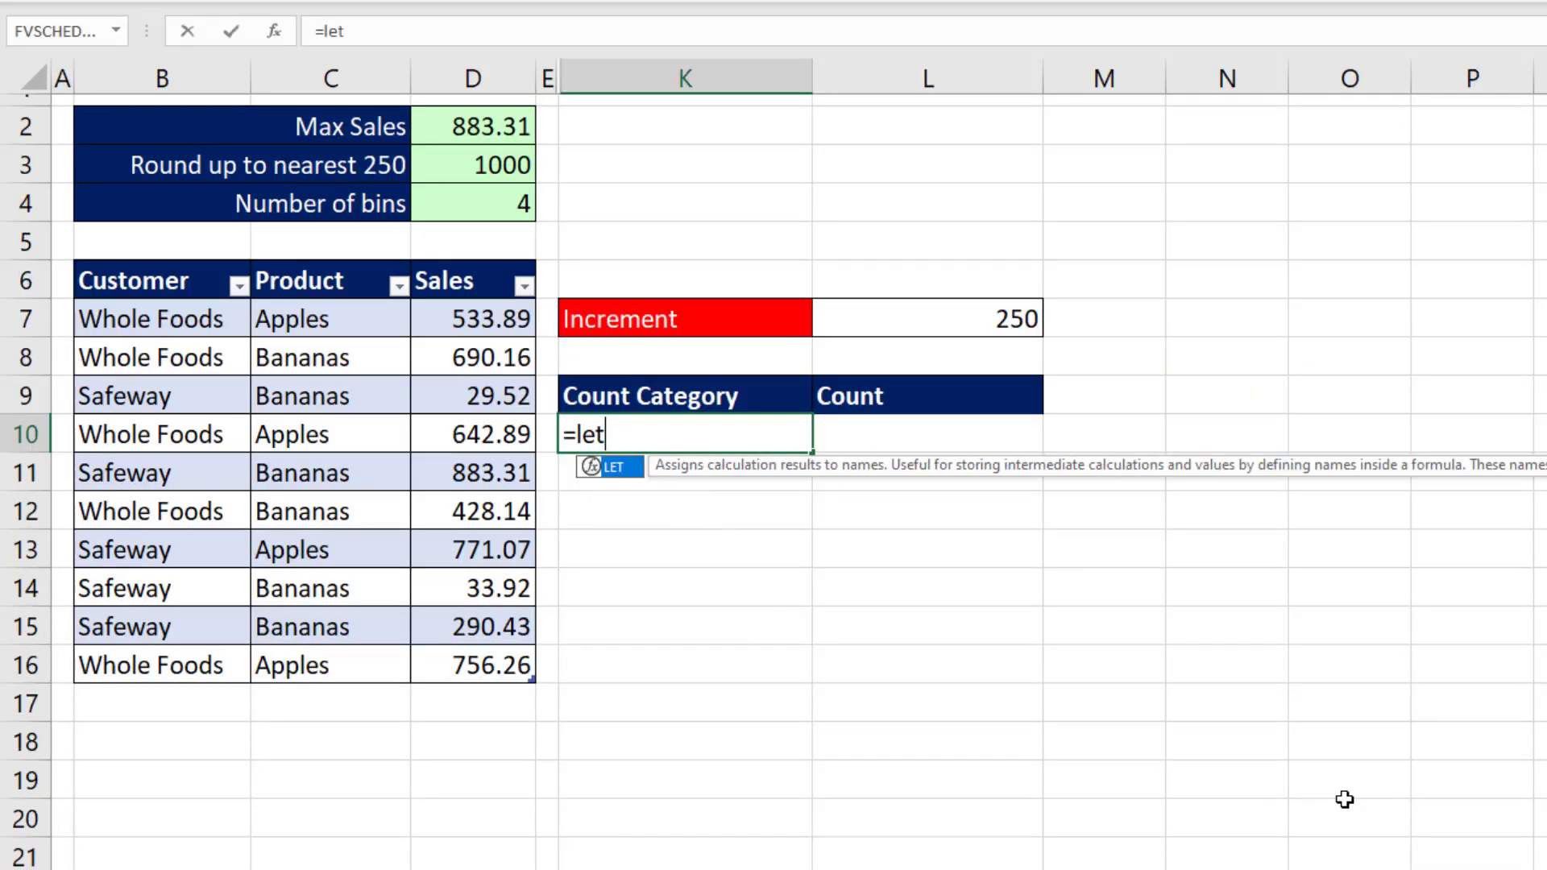
{"action": "key", "text": "Tab"}
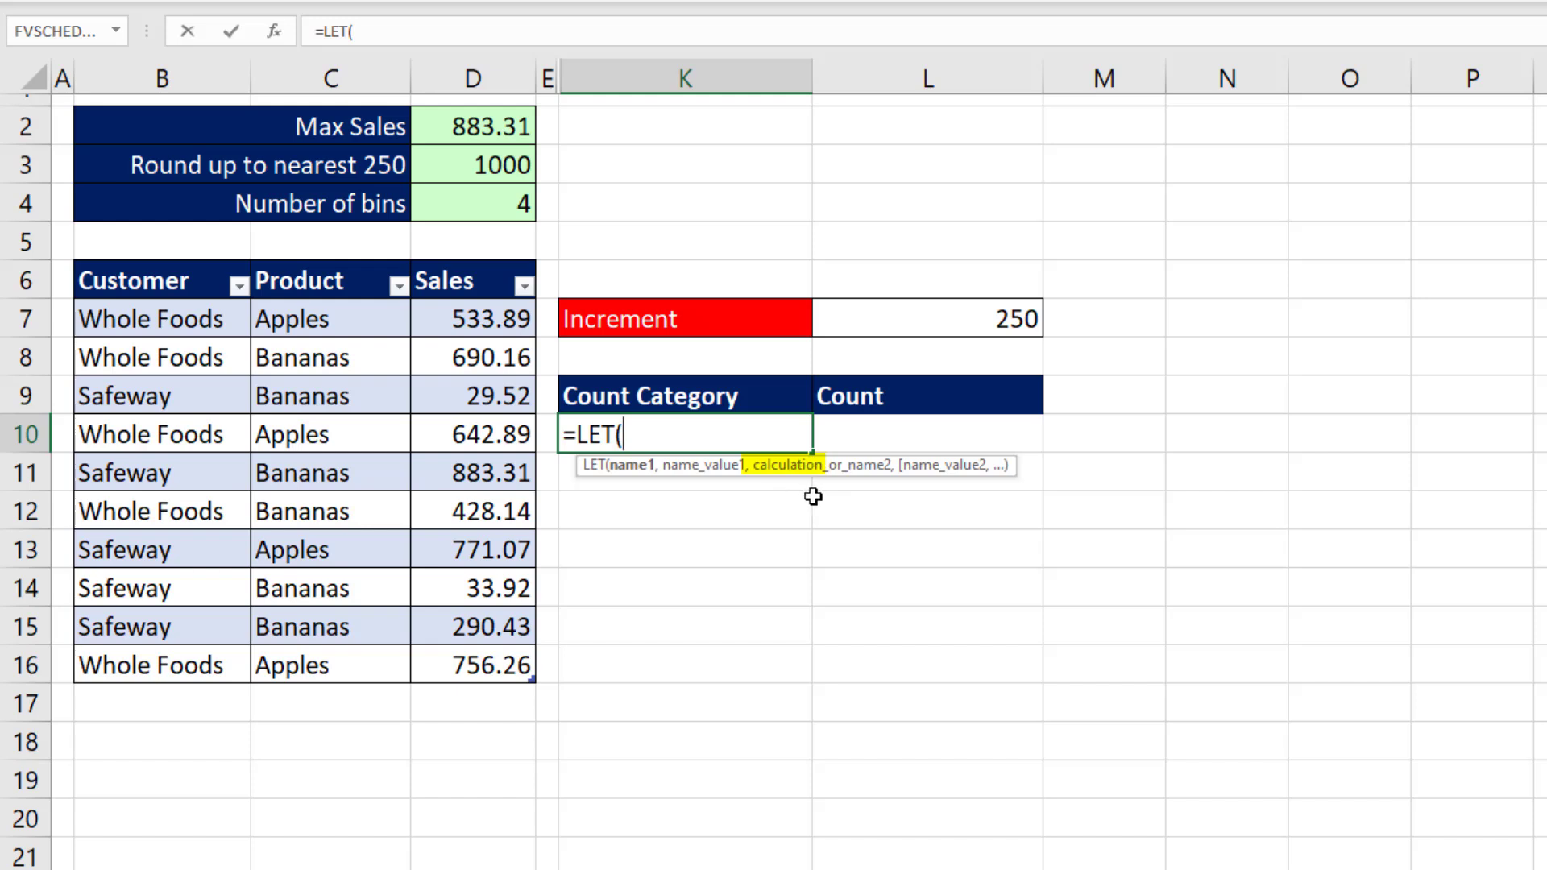
{"action": "key", "text": "alt+Return"}
{"action": "key", "text": "alt+Return"}
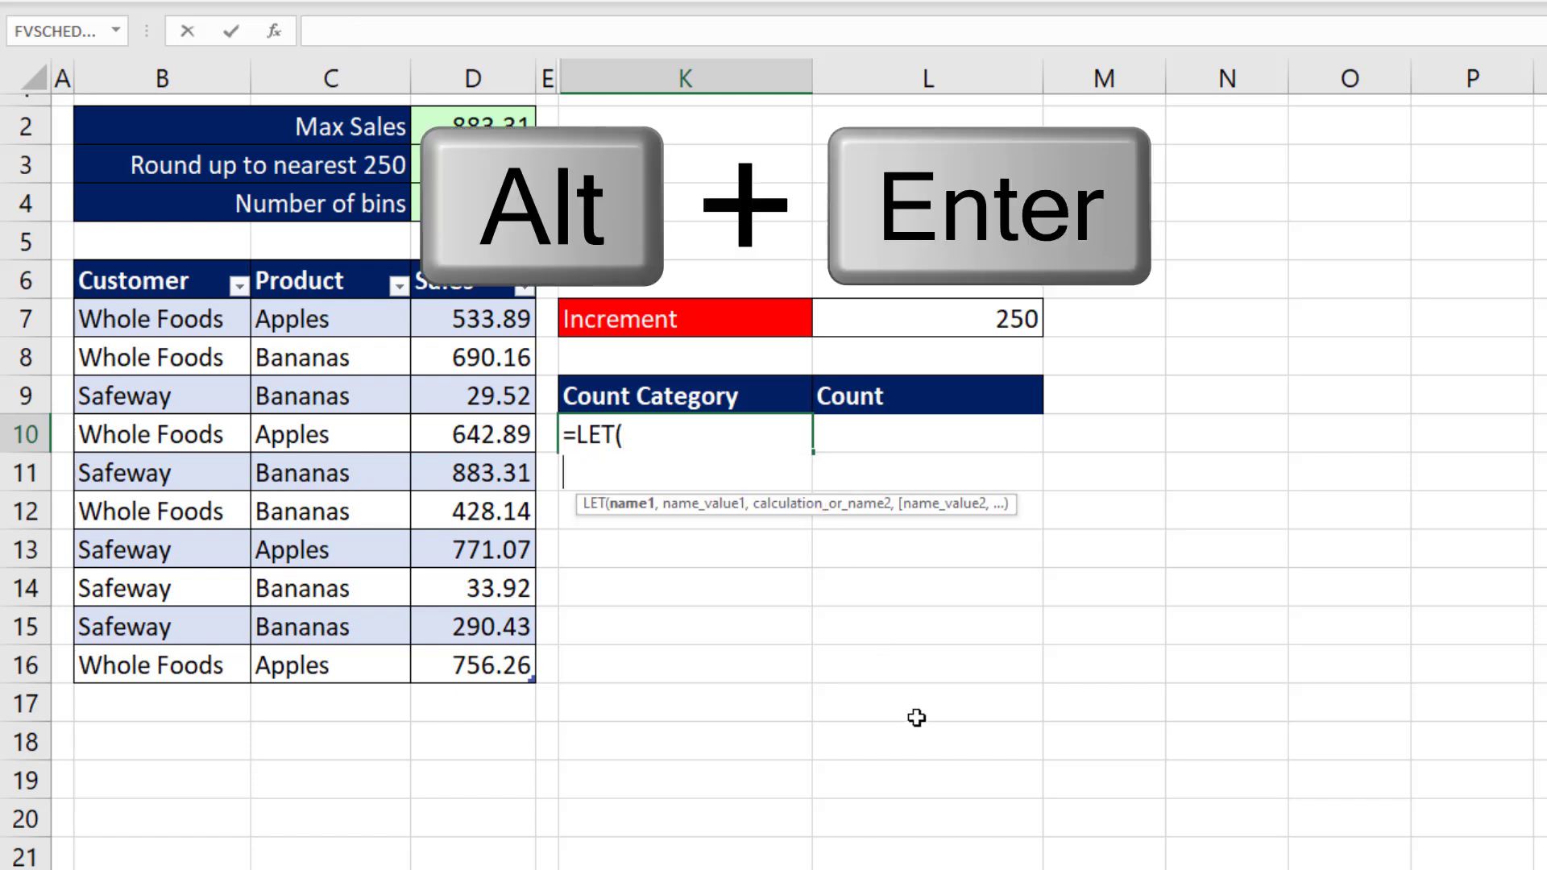
{"action": "type", "text": "Sale,"}
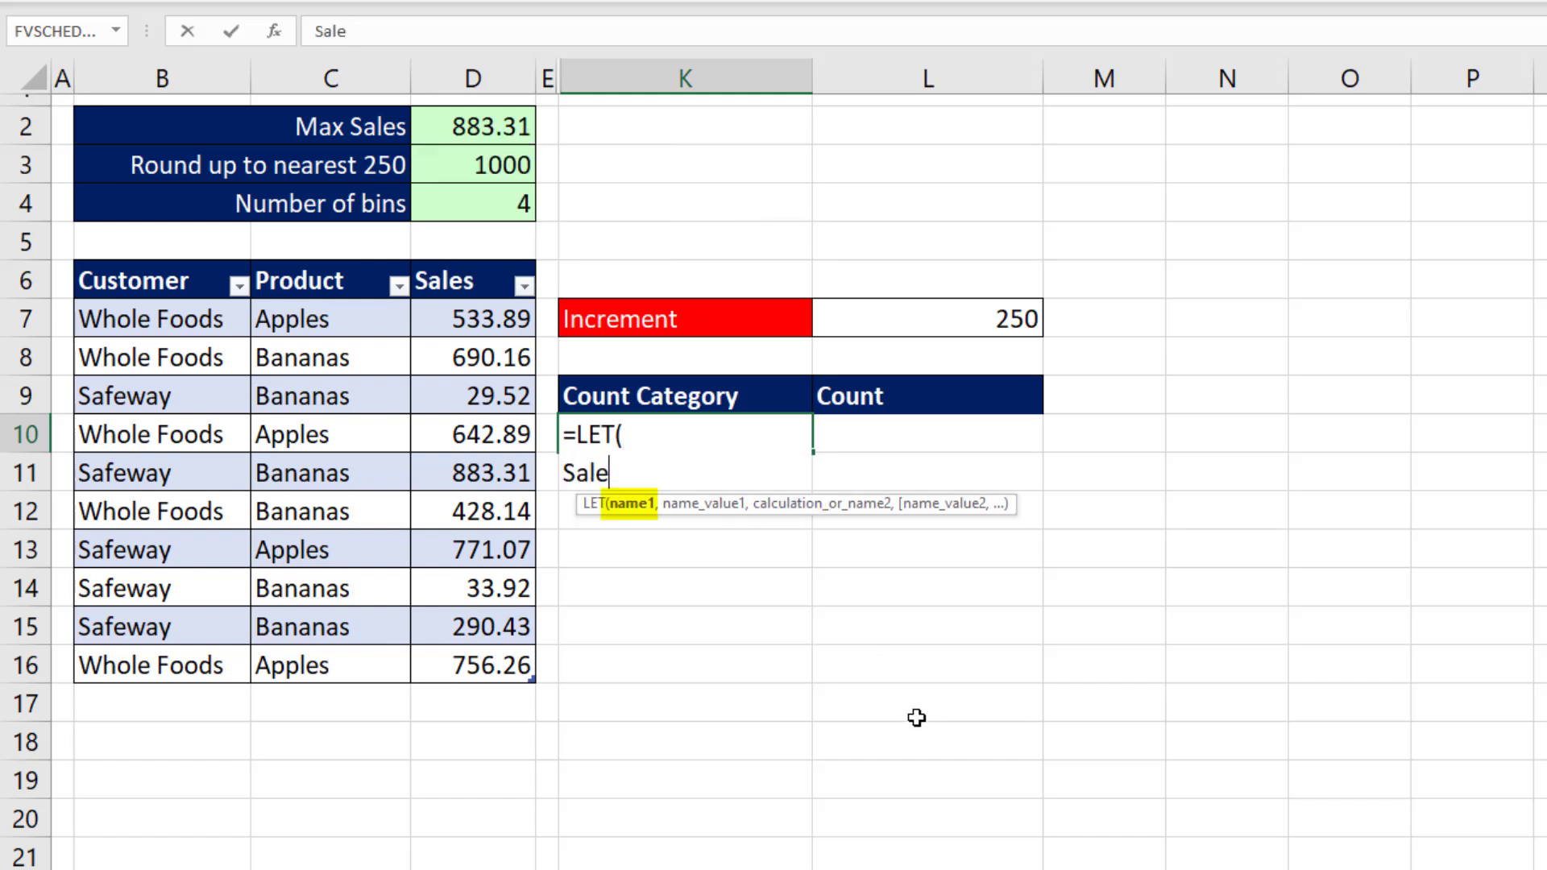
{"action": "left_click", "coordinate": [468, 264]}
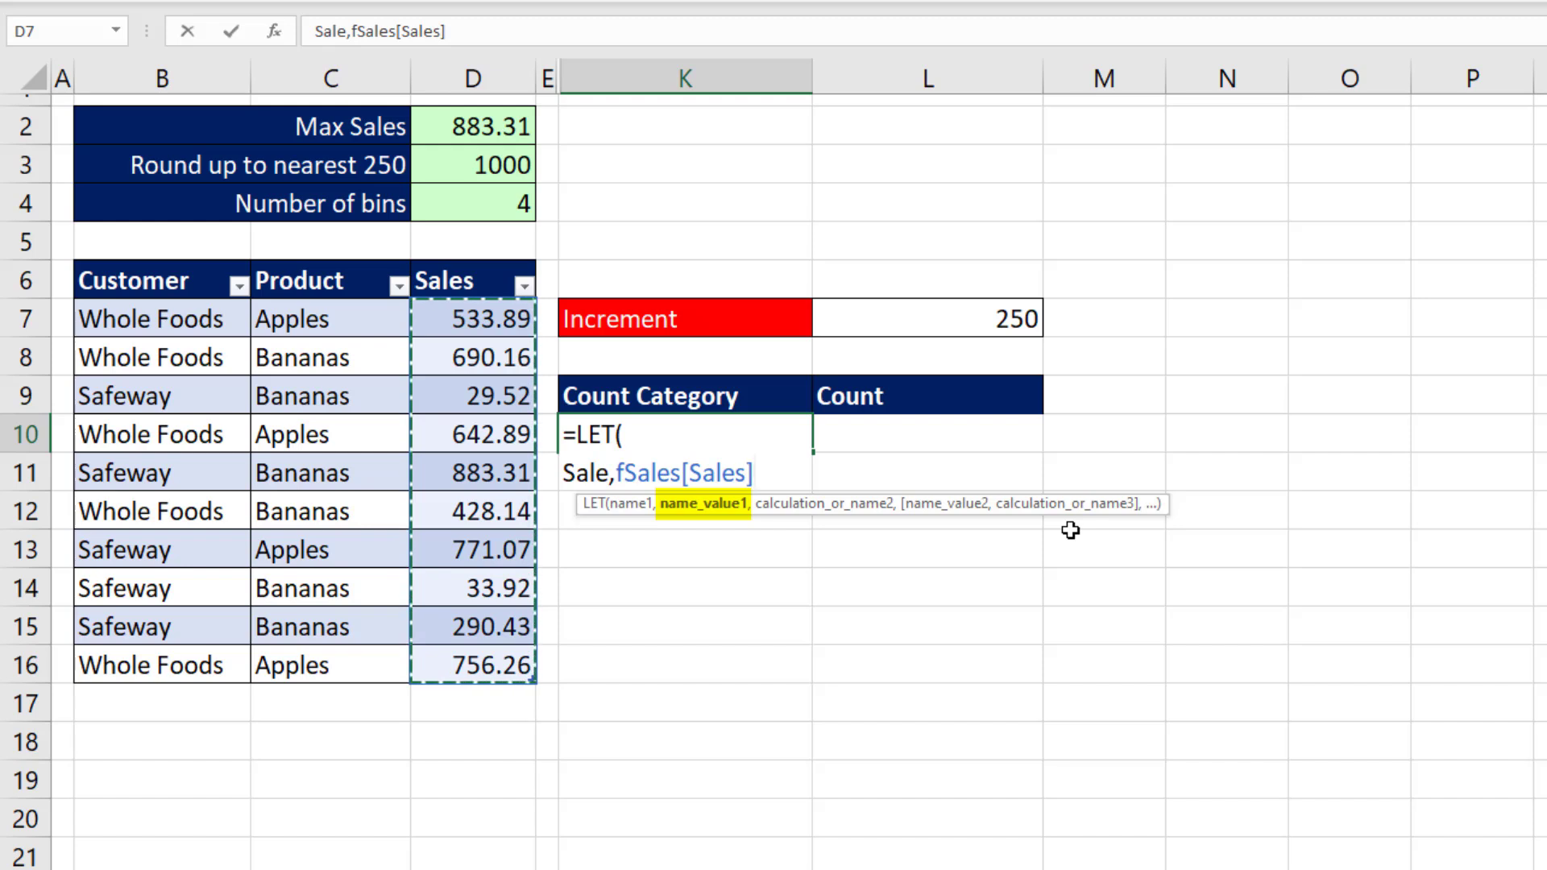
{"action": "type", "text": ","}
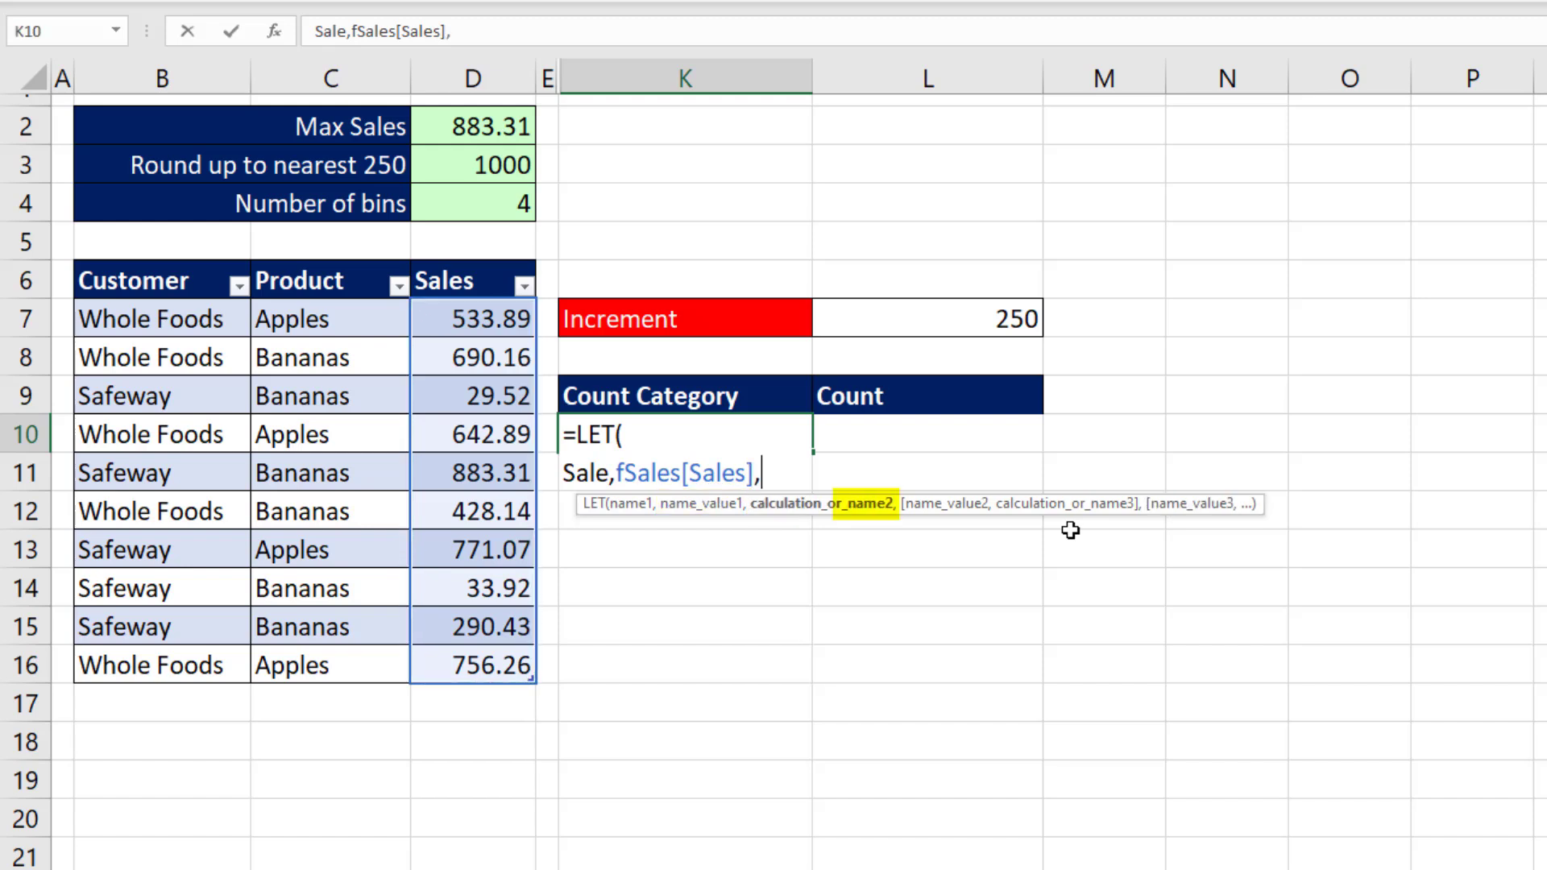
{"action": "type", "text": "Incremne"}
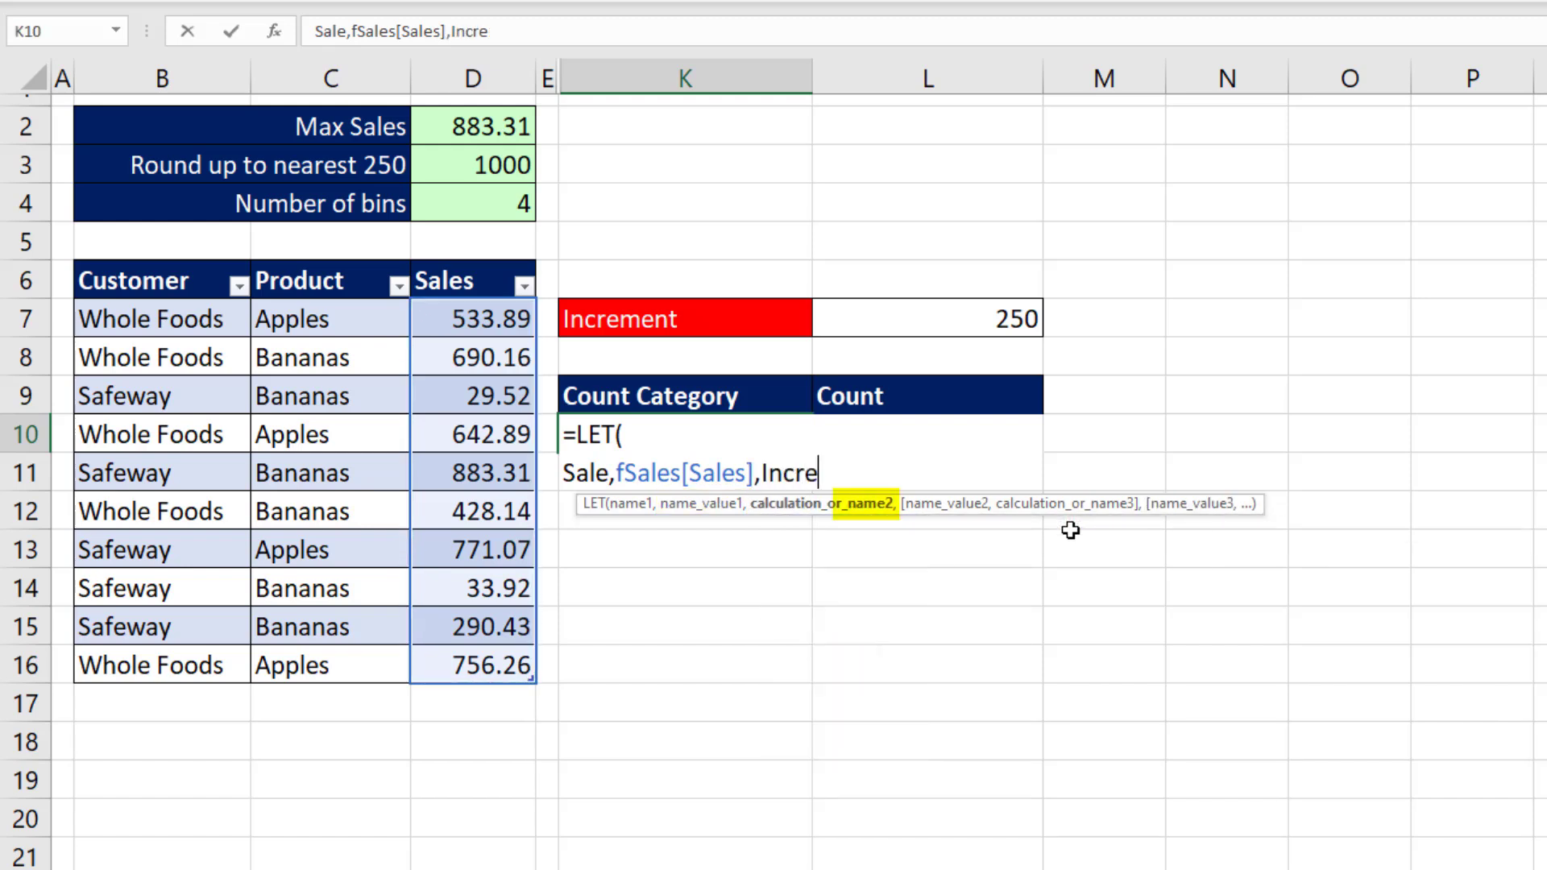
{"action": "key", "text": "BackSpace"}
{"action": "key", "text": "BackSpace"}
{"action": "type", "text": "ent,"}
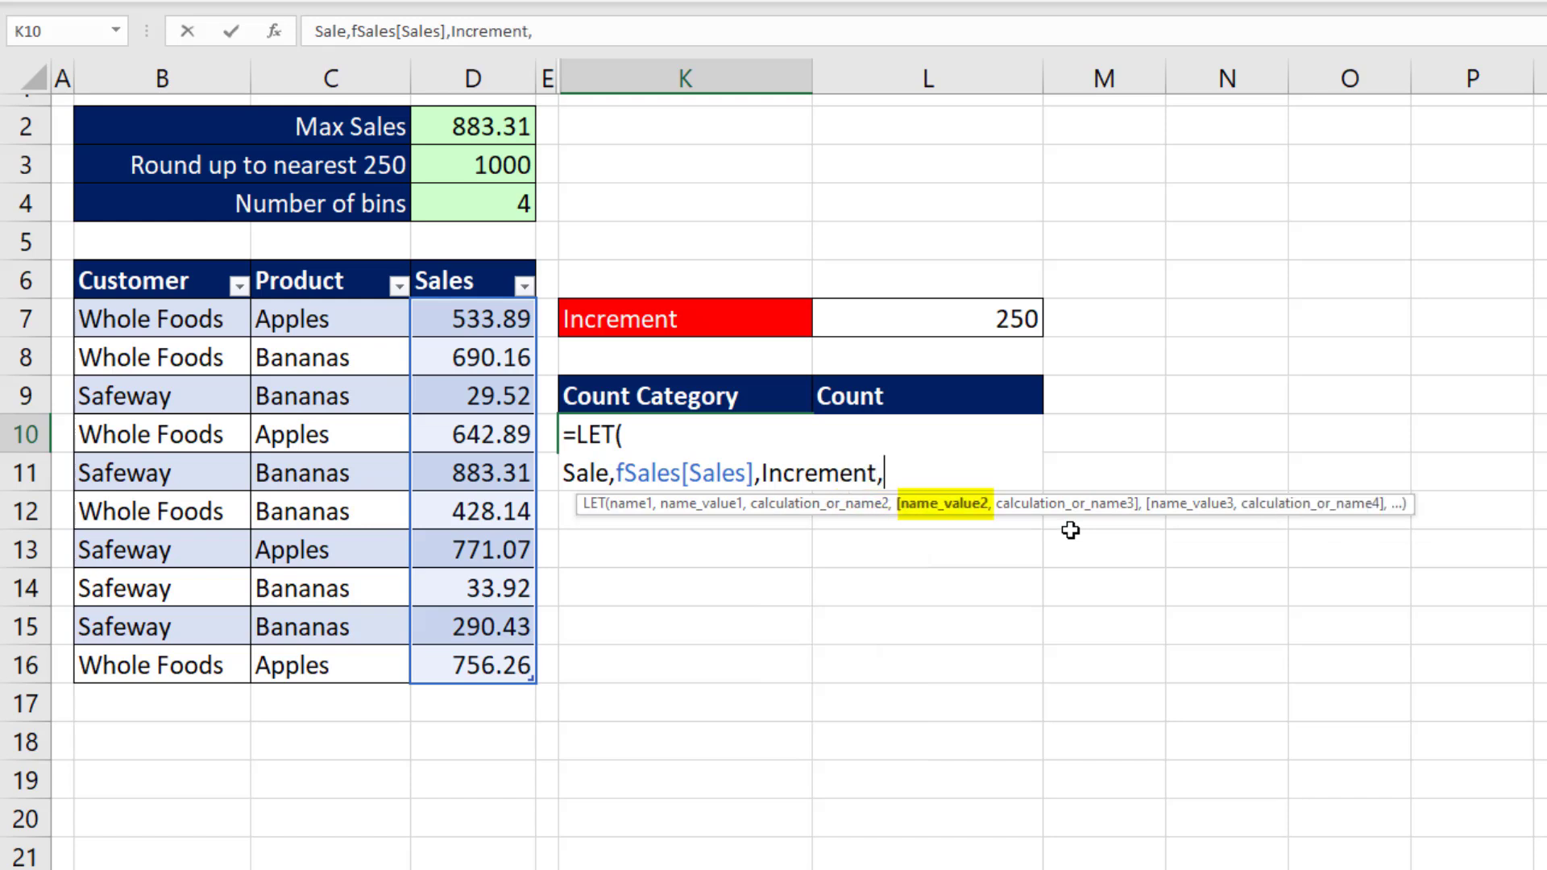
{"action": "left_click", "coordinate": [974, 322]}
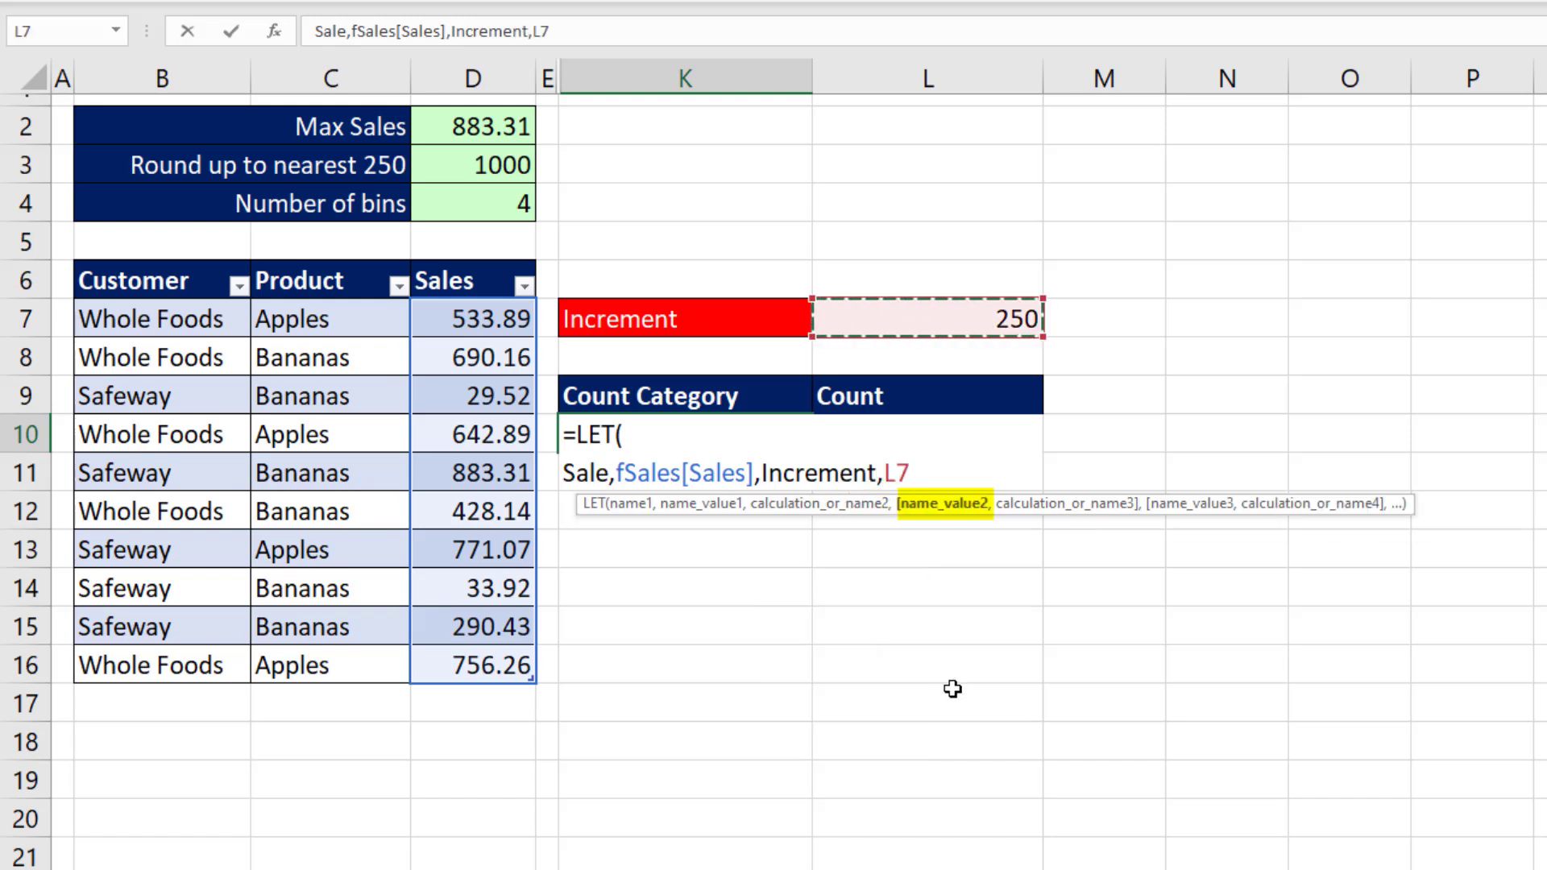
{"action": "type", "text": ","}
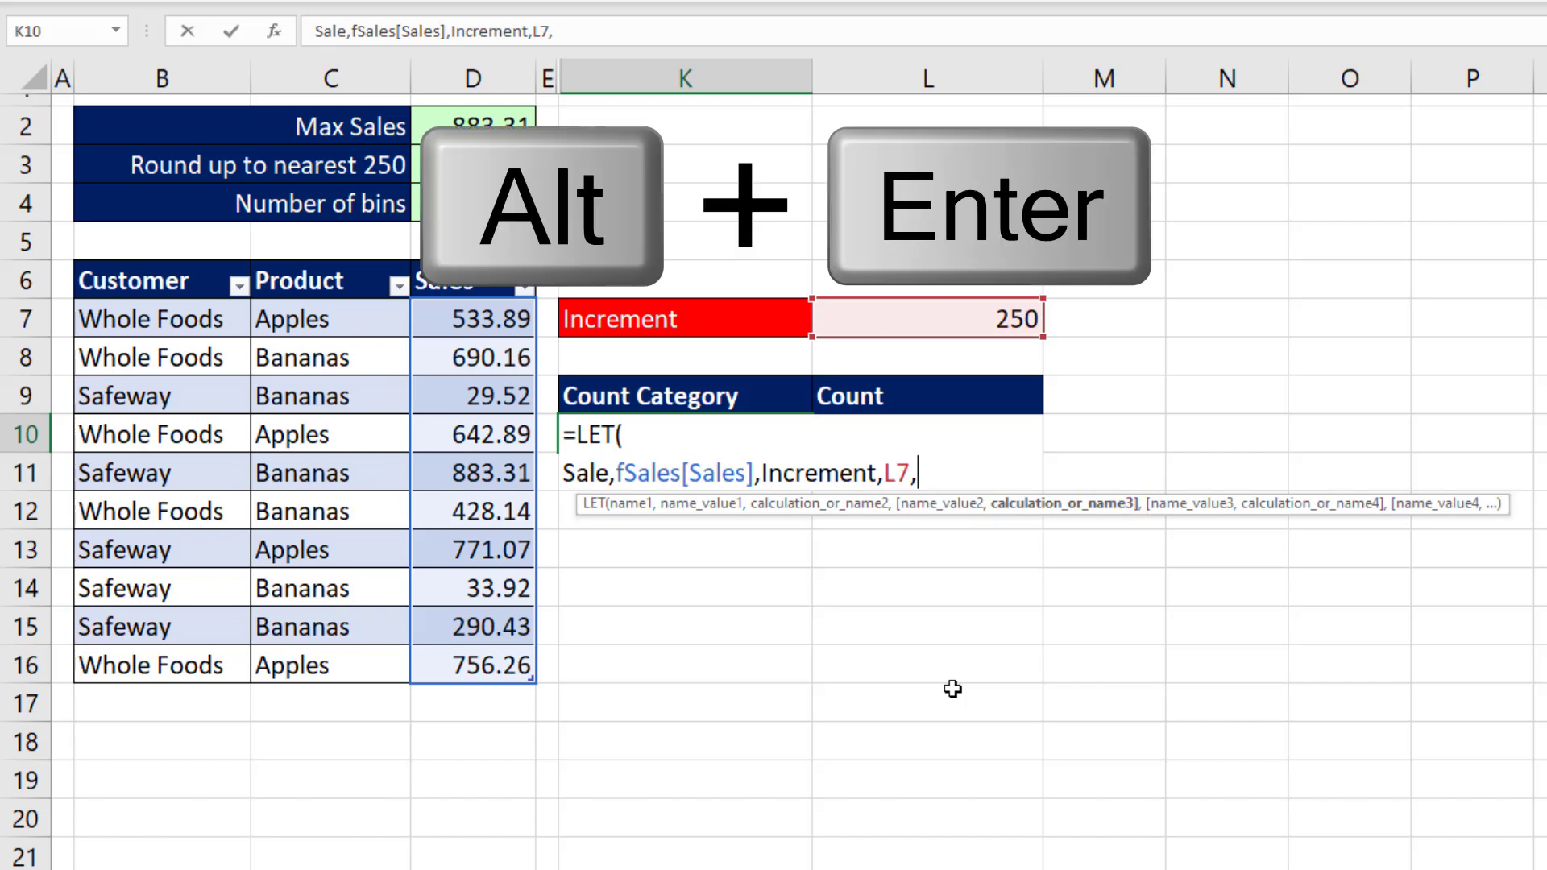
{"action": "key", "text": "alt+Return"}
Add the LET line LastUpLimit,CEILING.MATH(MAX(Sale),Increment) in K10 and start a new line.
{"action": "type", "text": "Las"}
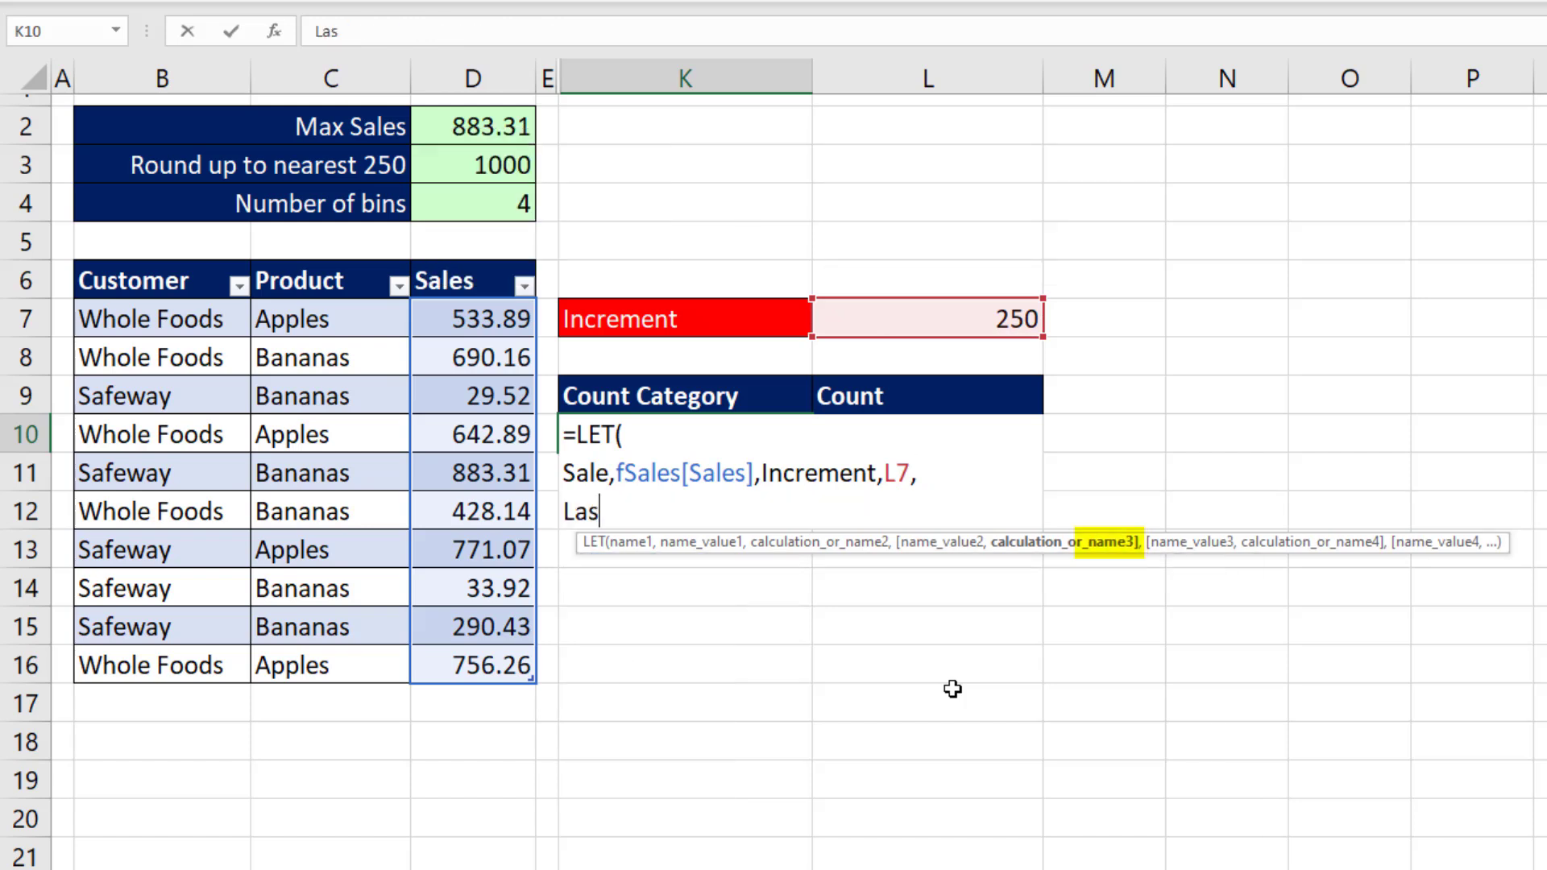
{"action": "type", "text": "tUpLimit"}
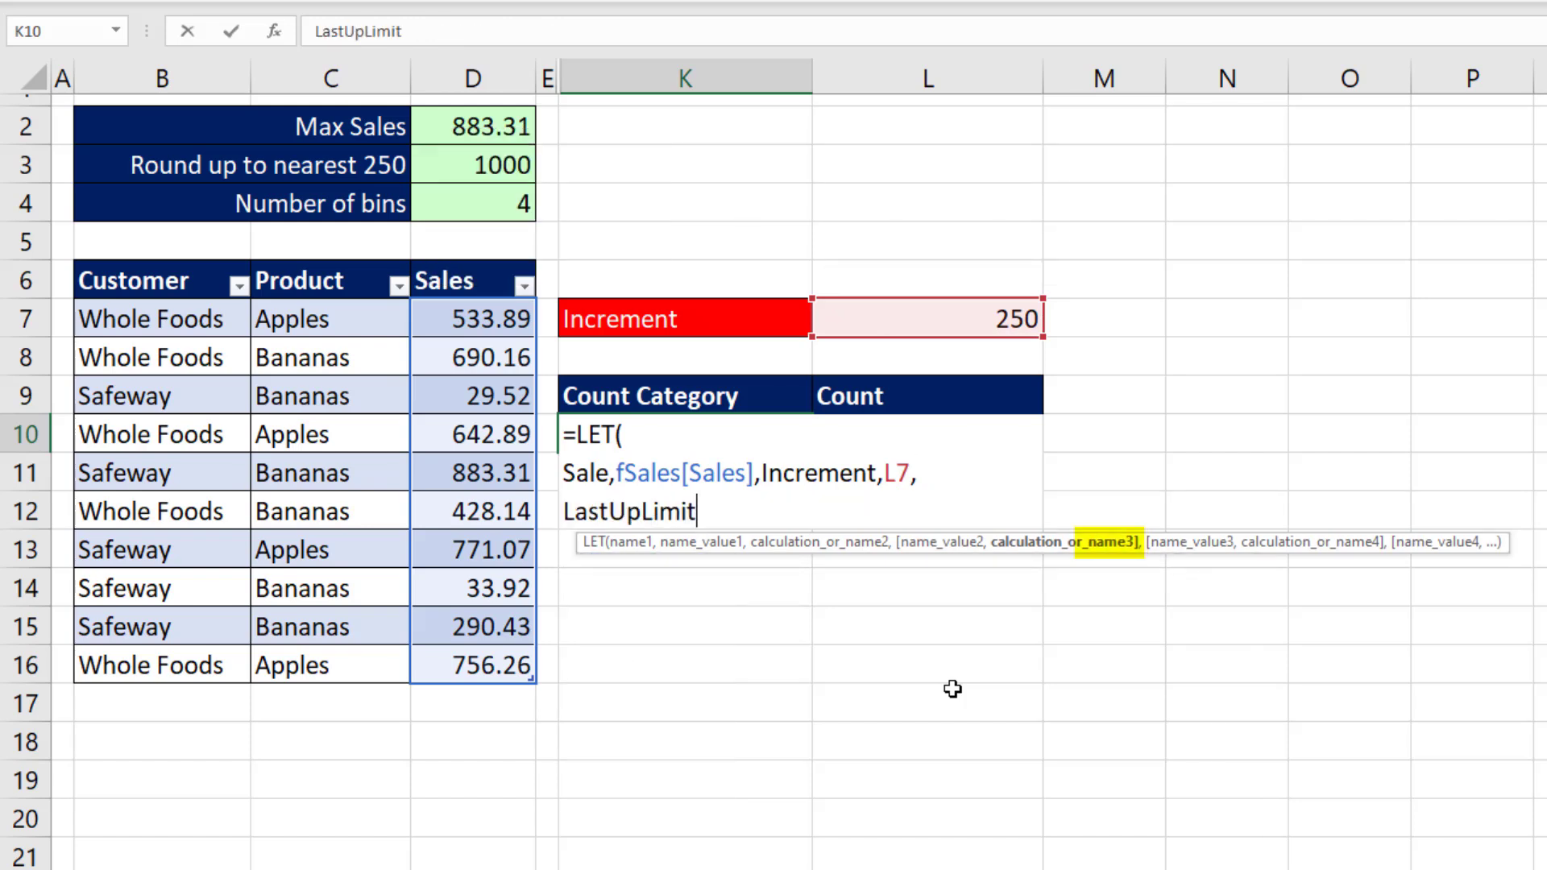
{"action": "type", "text": ","}
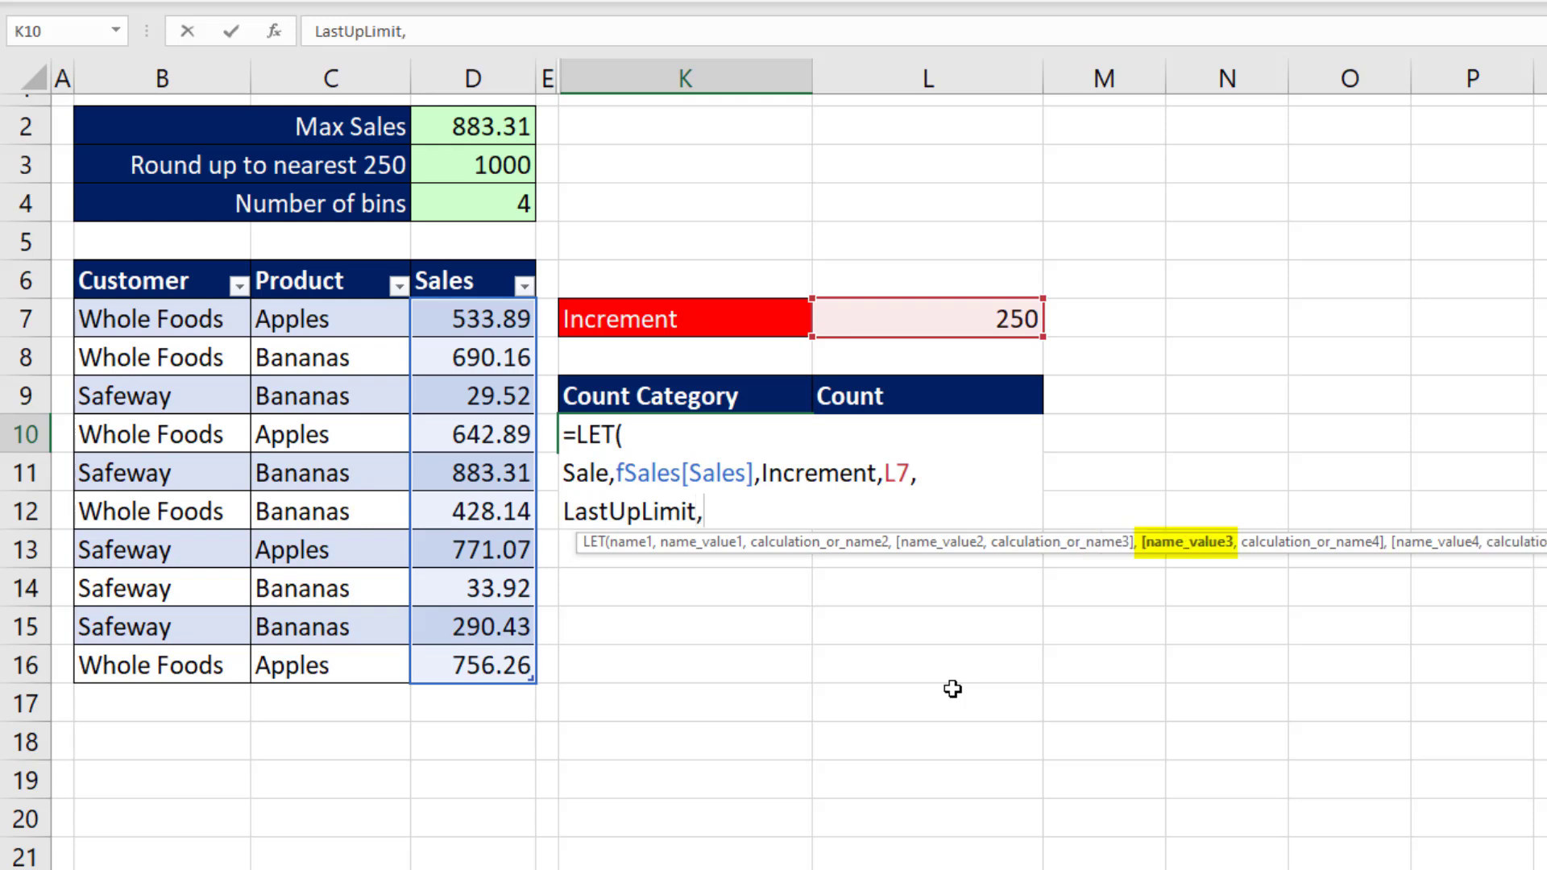
{"action": "type", "text": "ce"}
{"action": "key", "text": "Tab"}
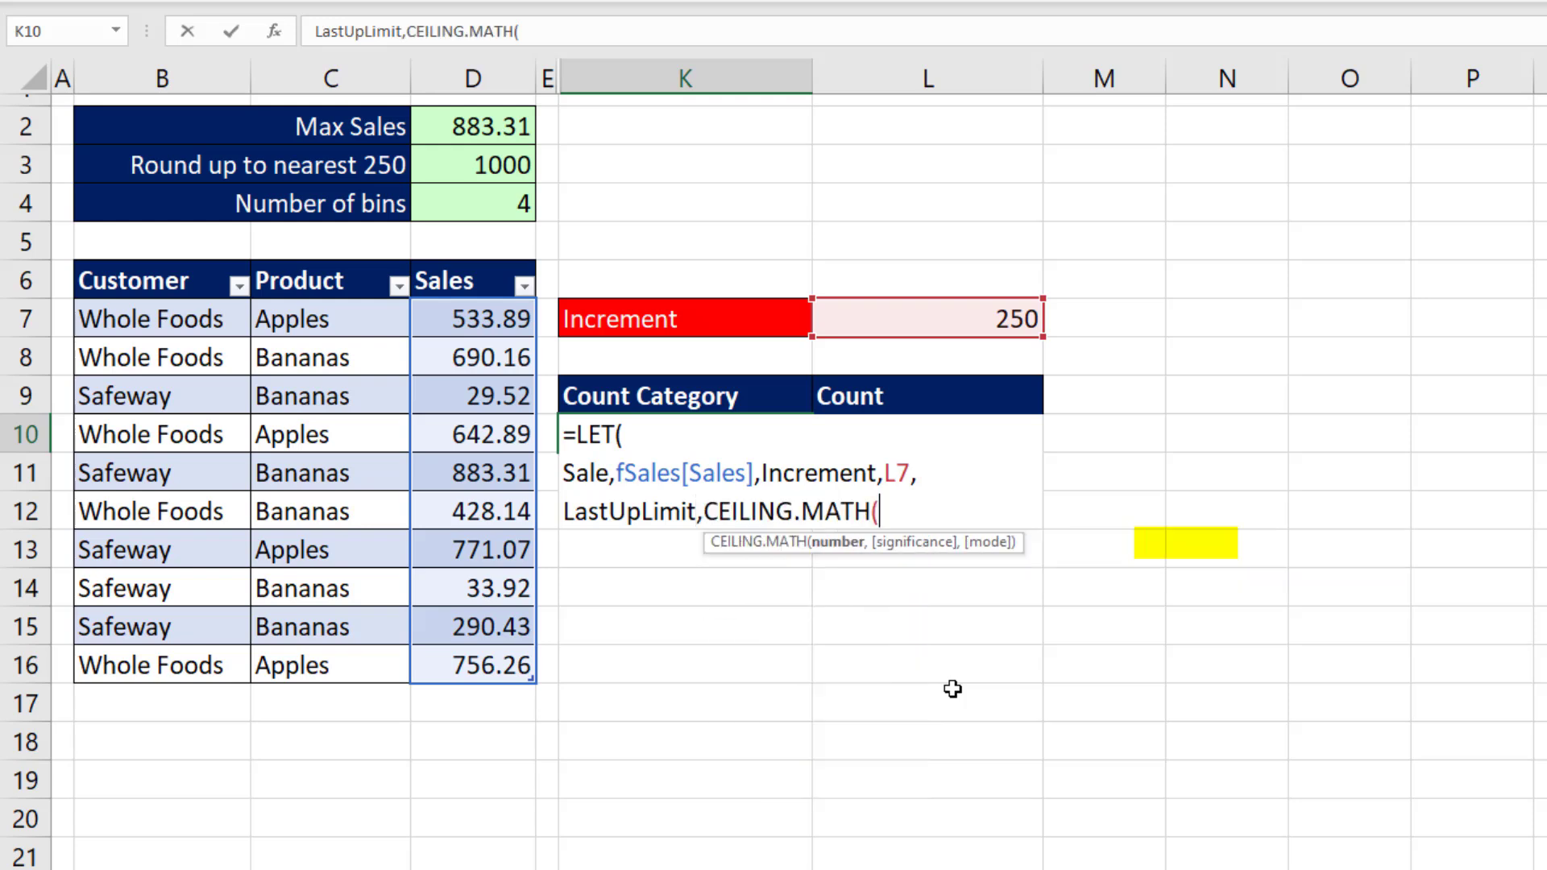
{"action": "type", "text": "max"}
{"action": "key", "text": "Tab"}
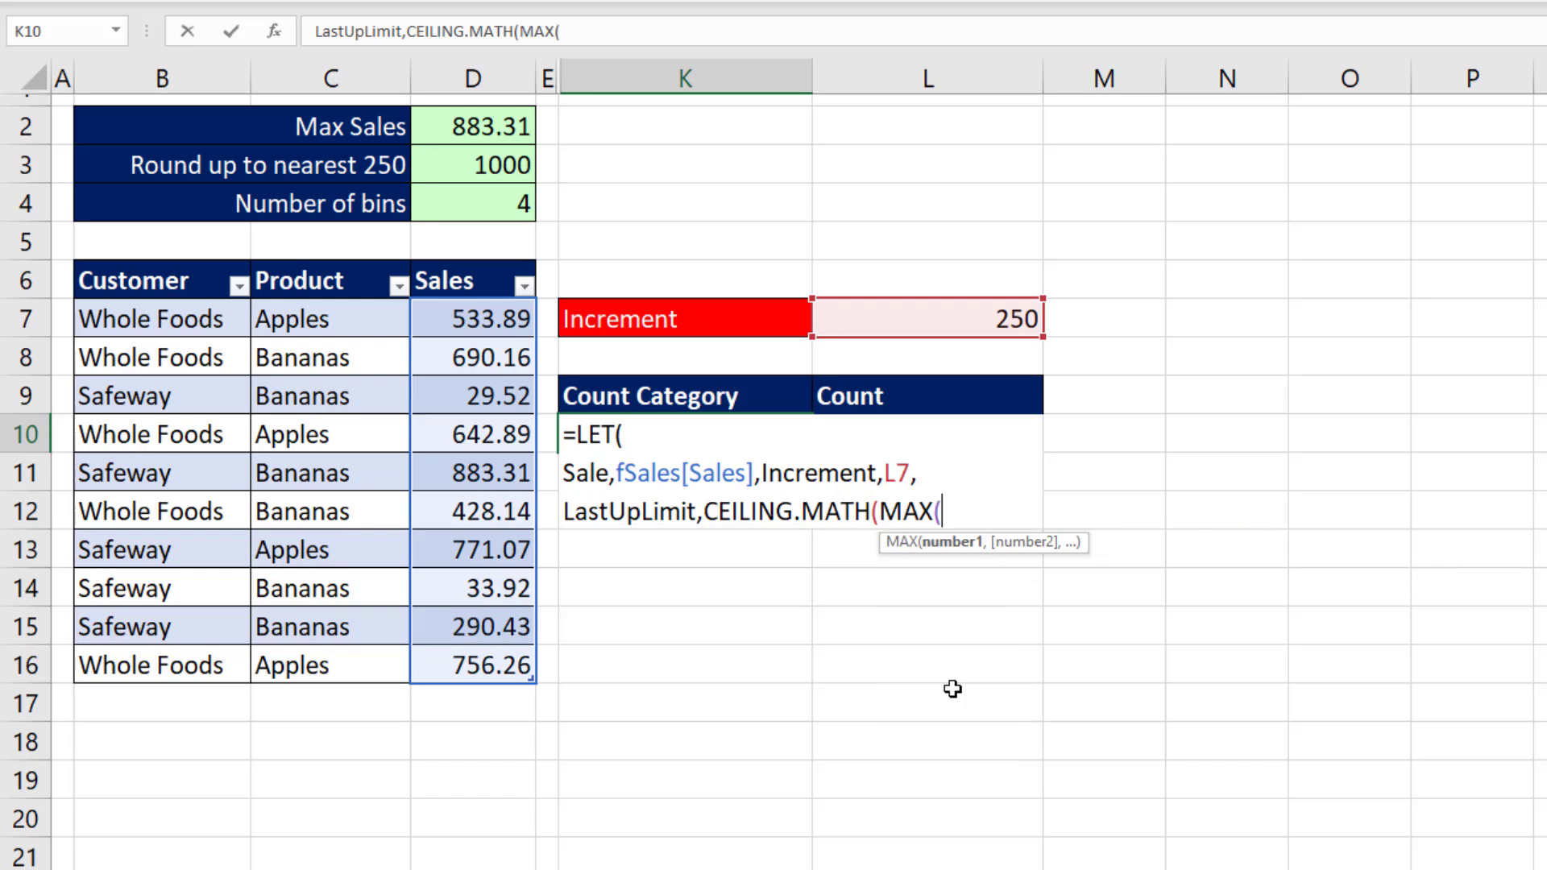
{"action": "type", "text": "sal"}
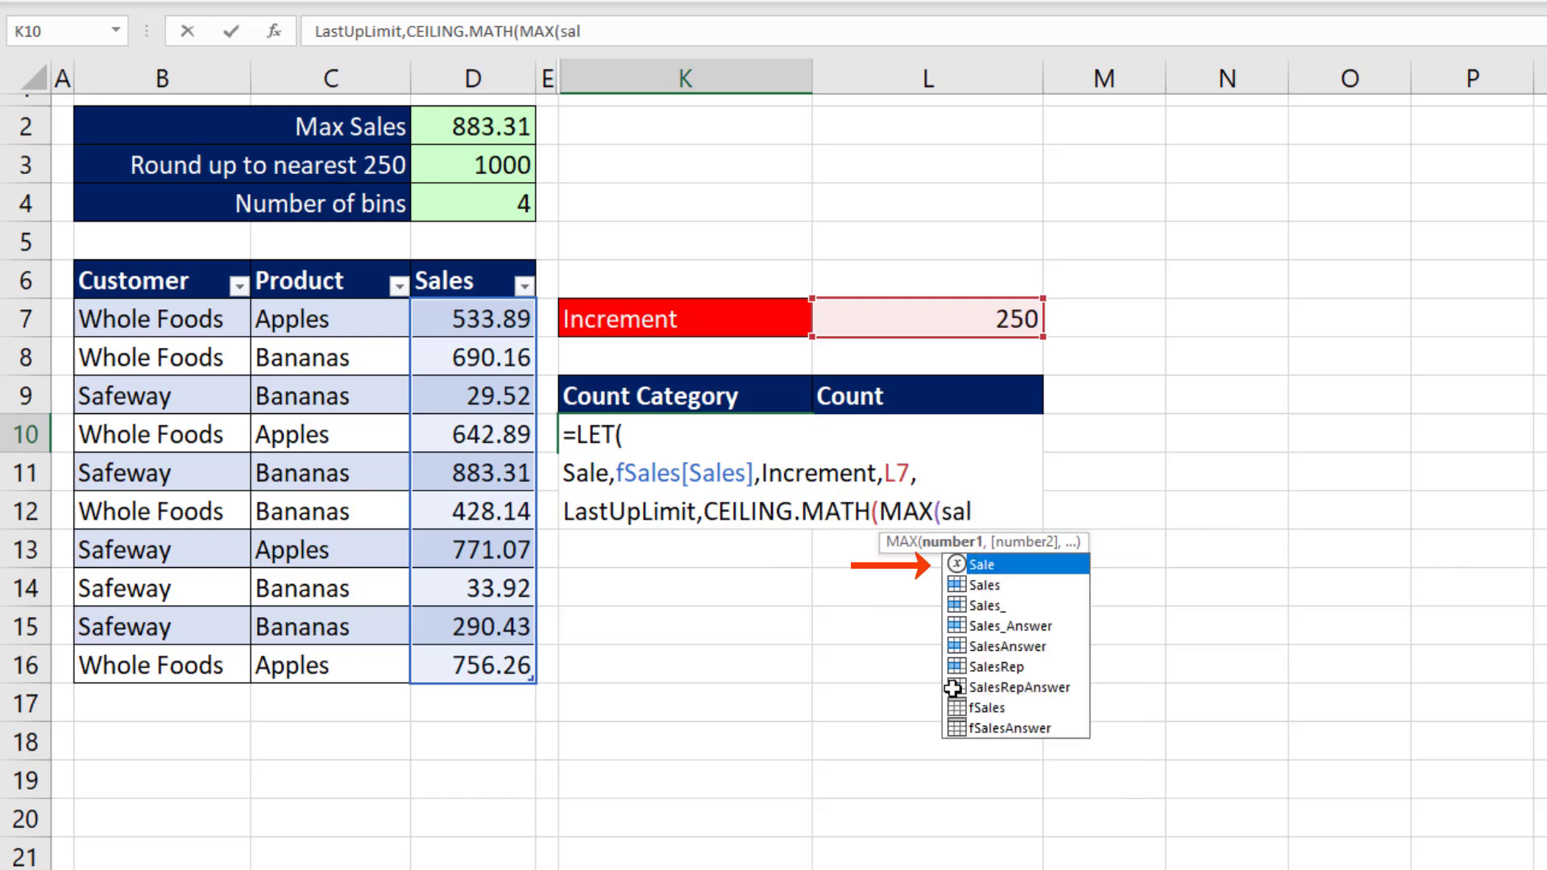
{"action": "key", "text": "Tab"}
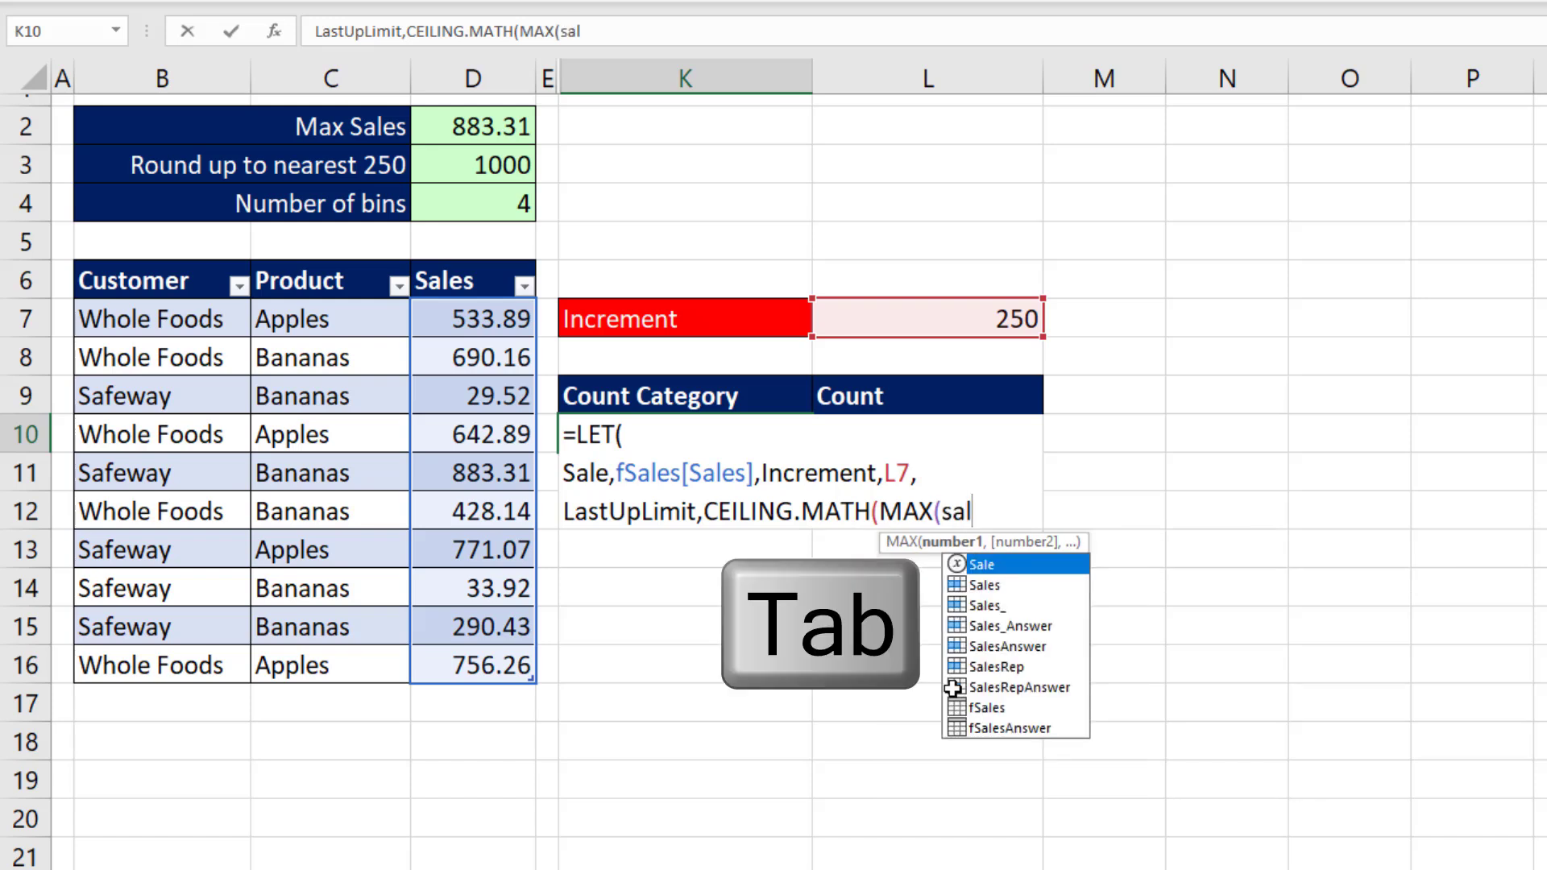
{"action": "type", "text": ")"}
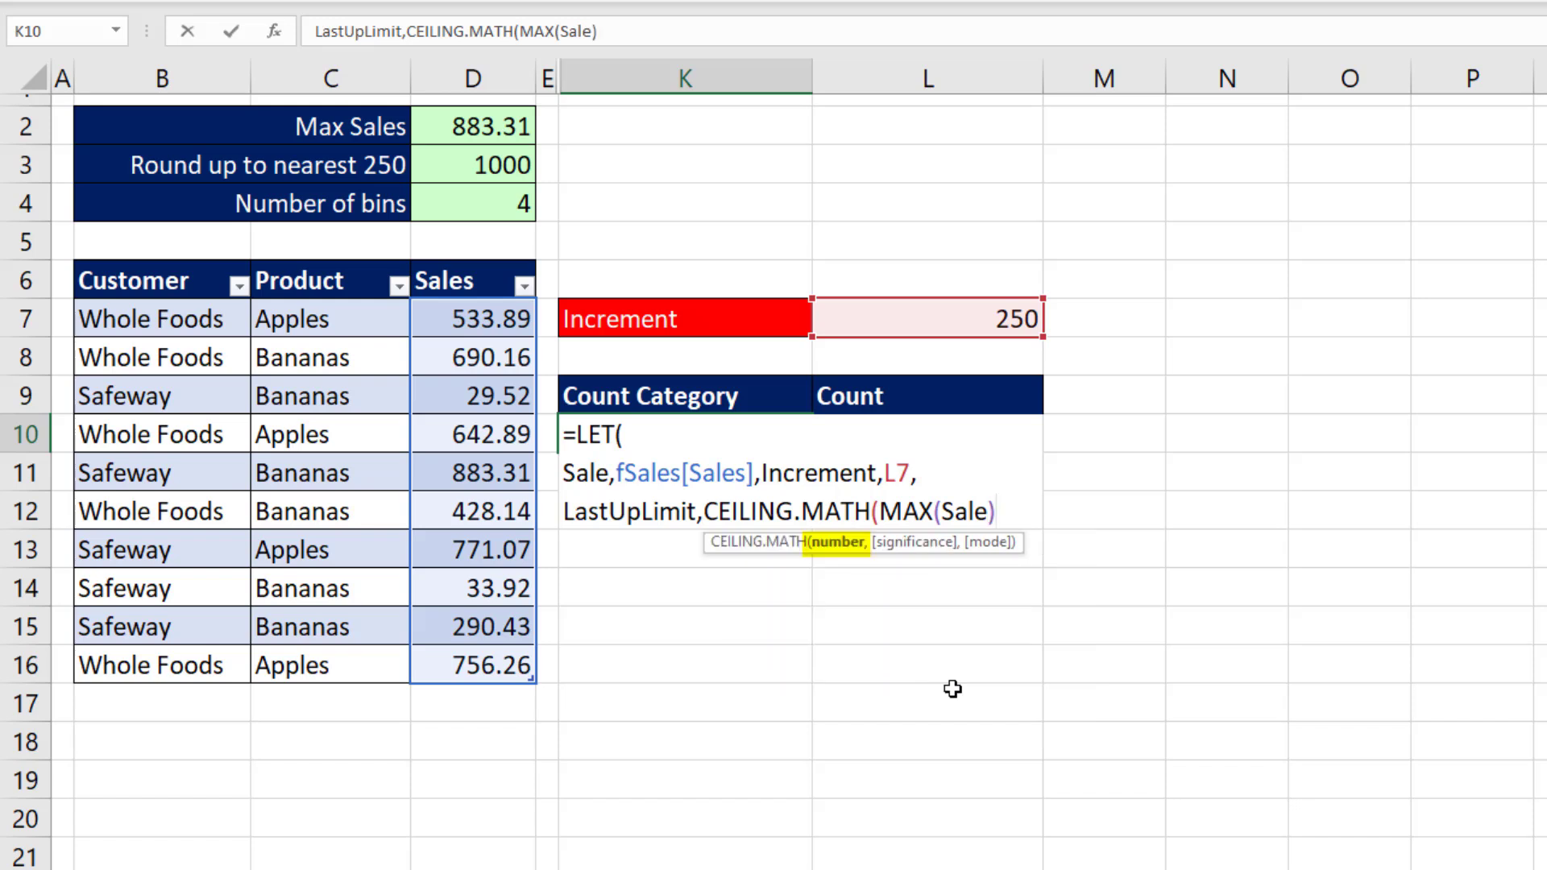
{"action": "type", "text": ","}
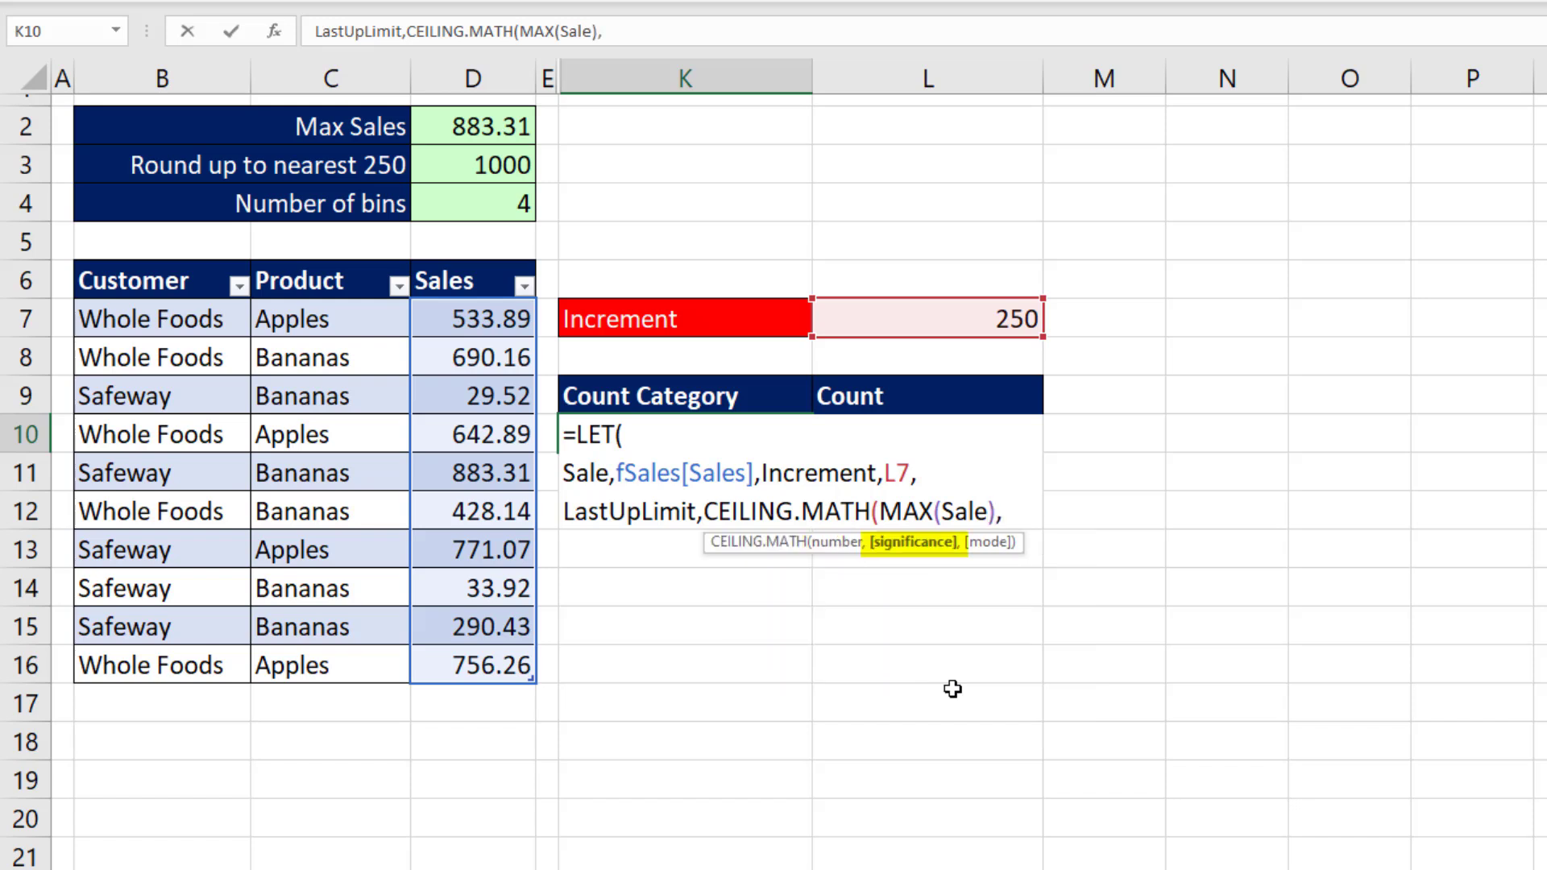
{"action": "type", "text": "in"}
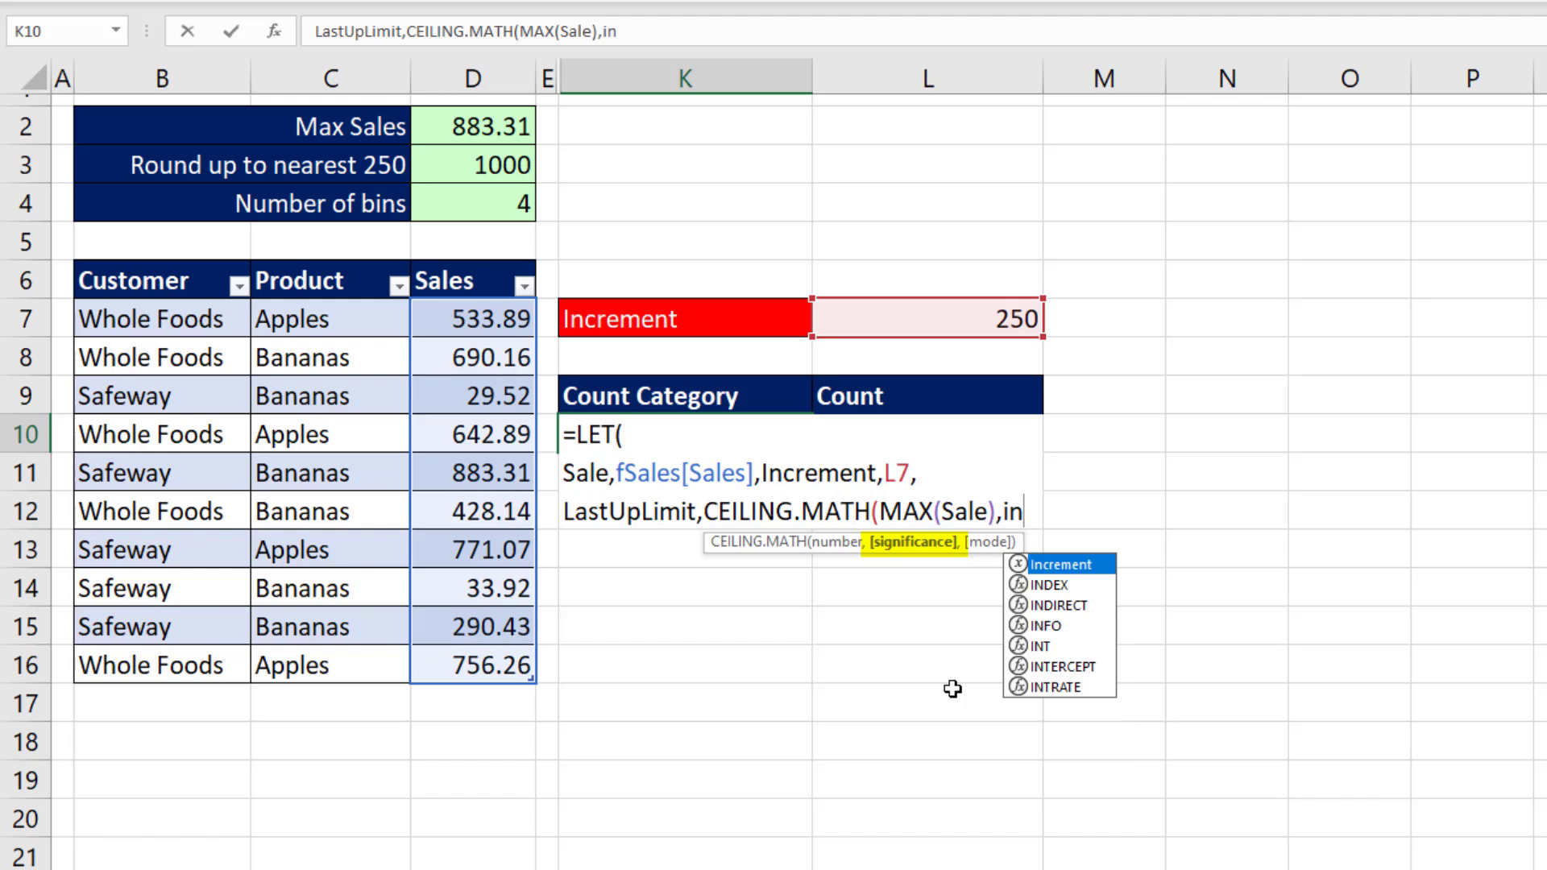
{"action": "key", "text": "Tab"}
{"action": "type", "text": ")"}
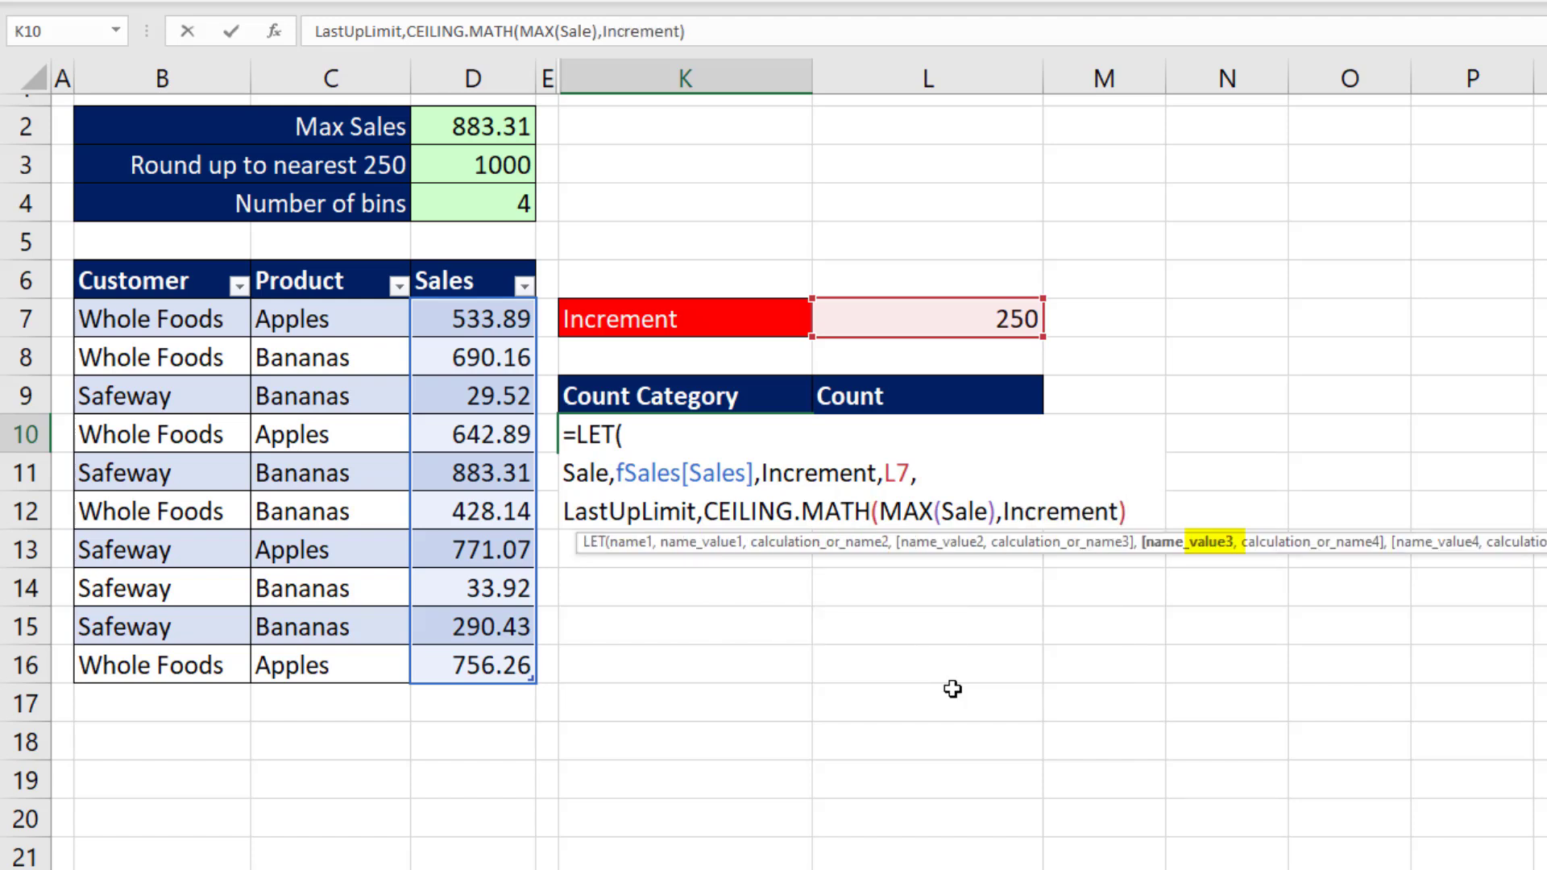
{"action": "type", "text": ","}
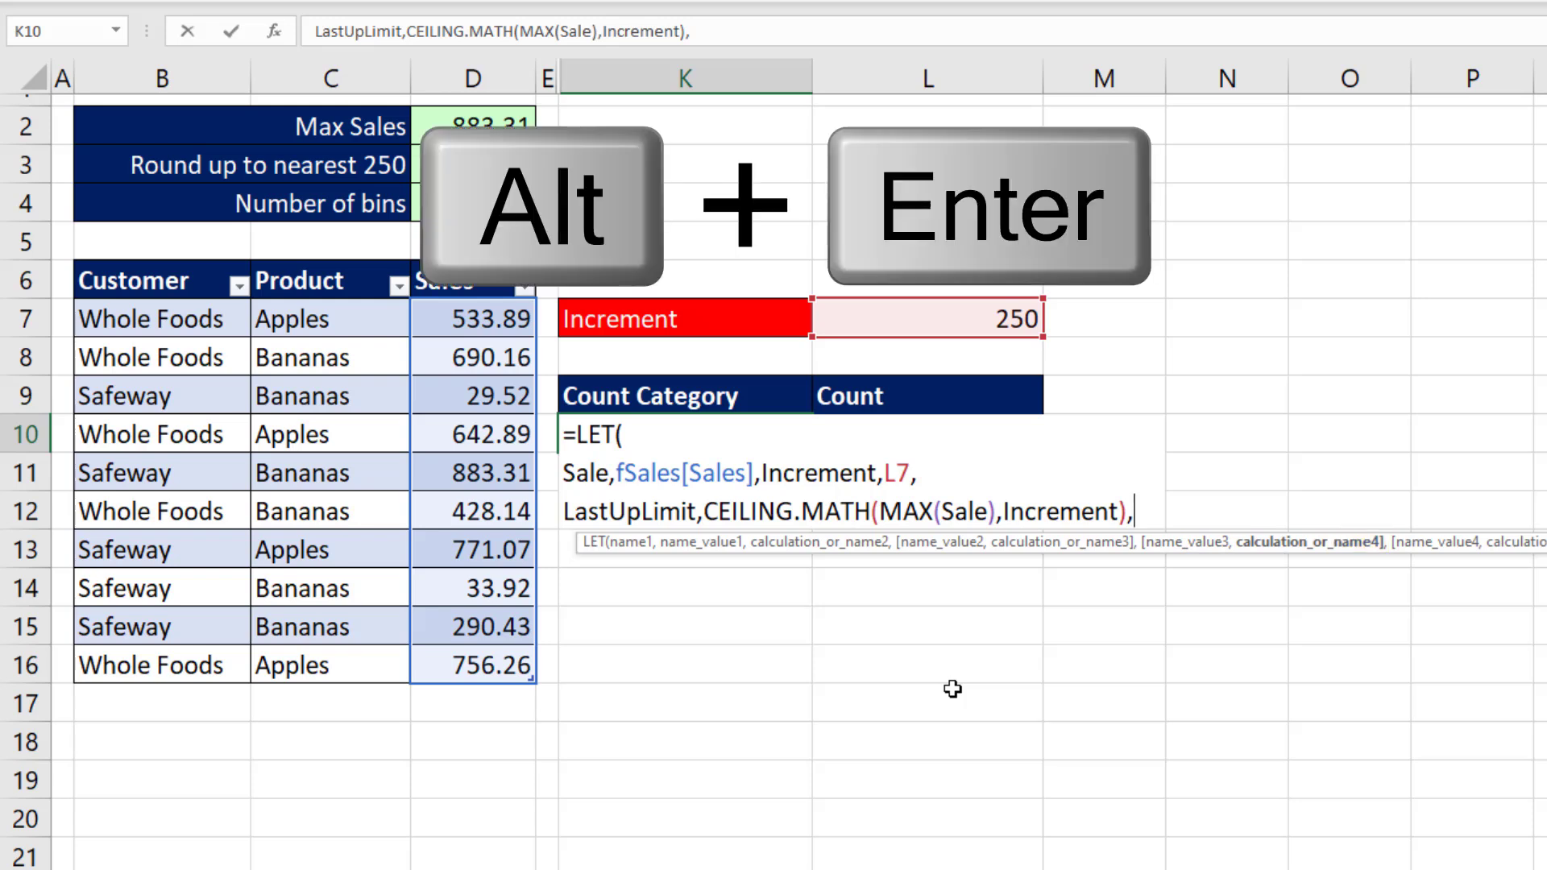
{"action": "key", "text": "alt+Return"}
Define Nobins as LastUpLimit/Increment in the K10 LET formula, starting the next Seq line.
{"action": "type", "text": "No"}
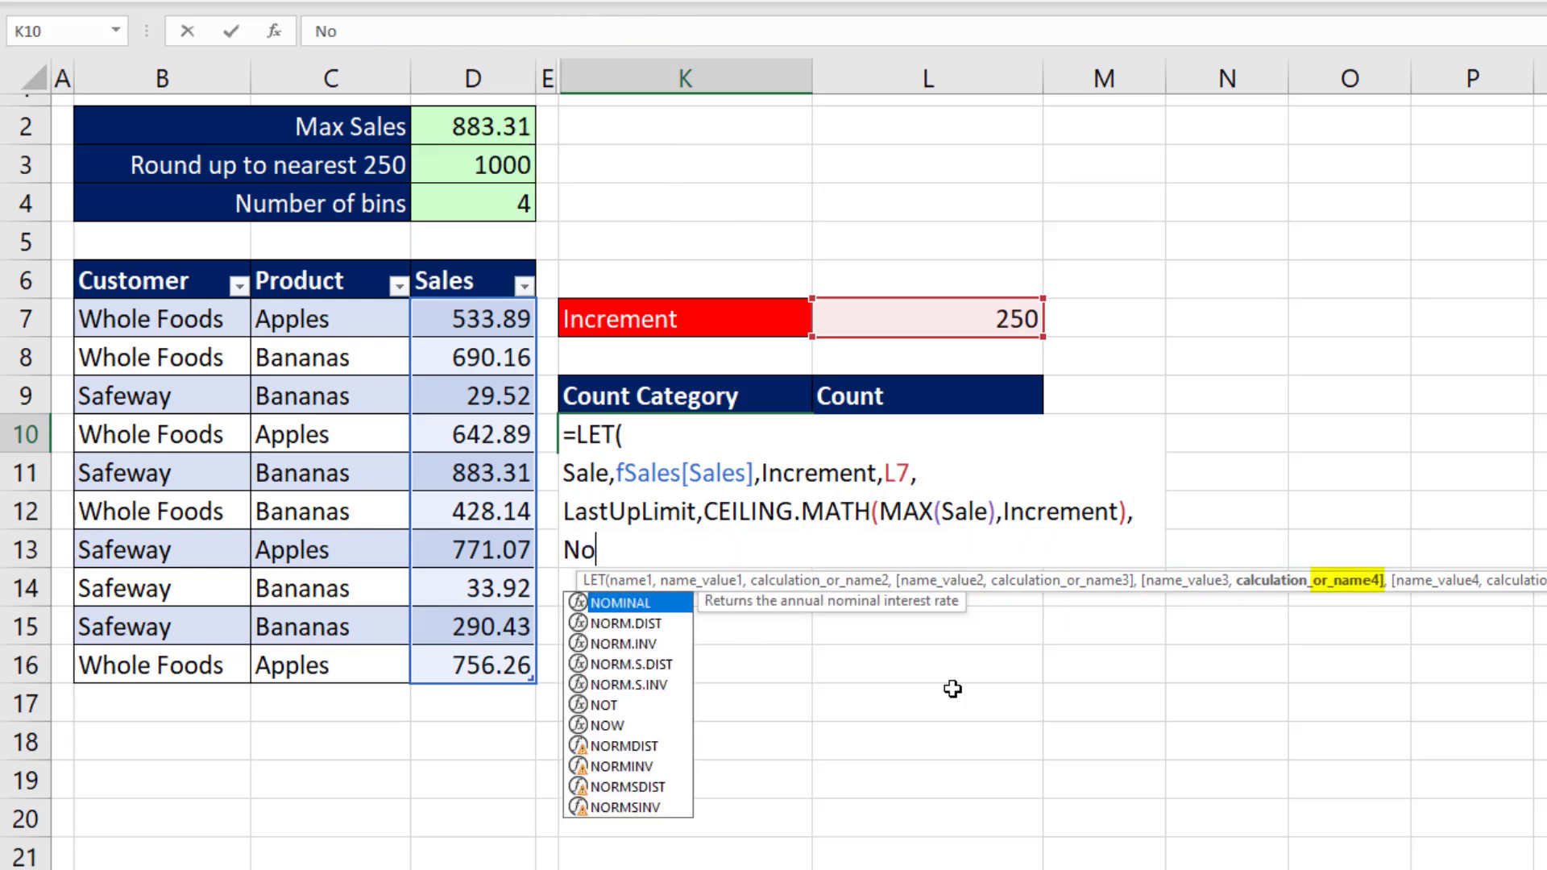
{"action": "type", "text": "bins"}
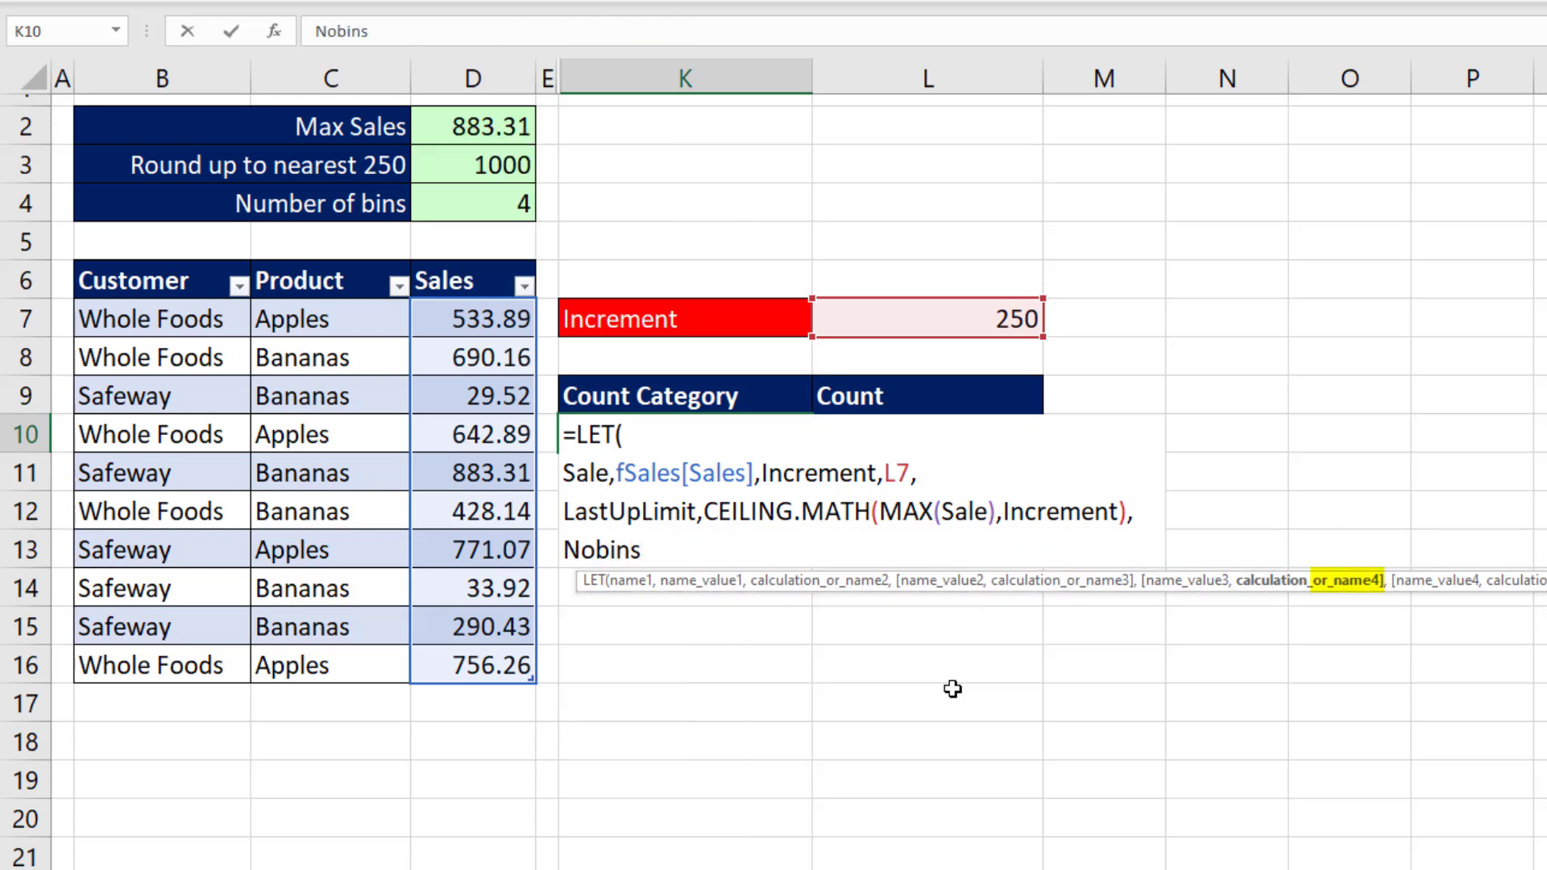
{"action": "key", "text": "BackSpace"}
{"action": "key", "text": "BackSpace"}
{"action": "type", "text": "ns,La"}
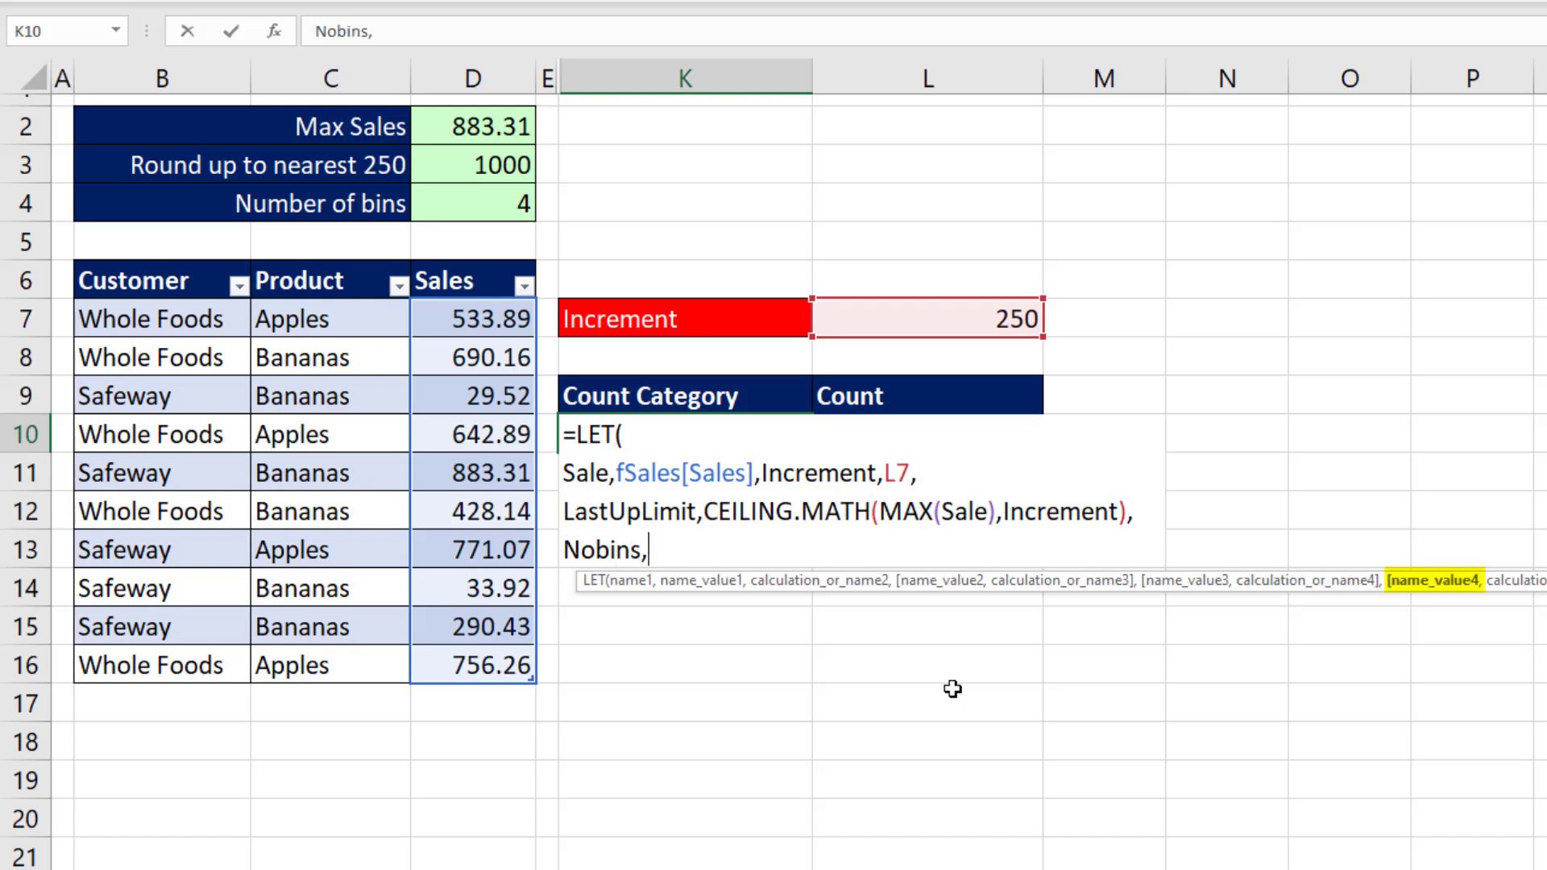
{"action": "key", "text": "Down"}
{"action": "key", "text": "Down"}
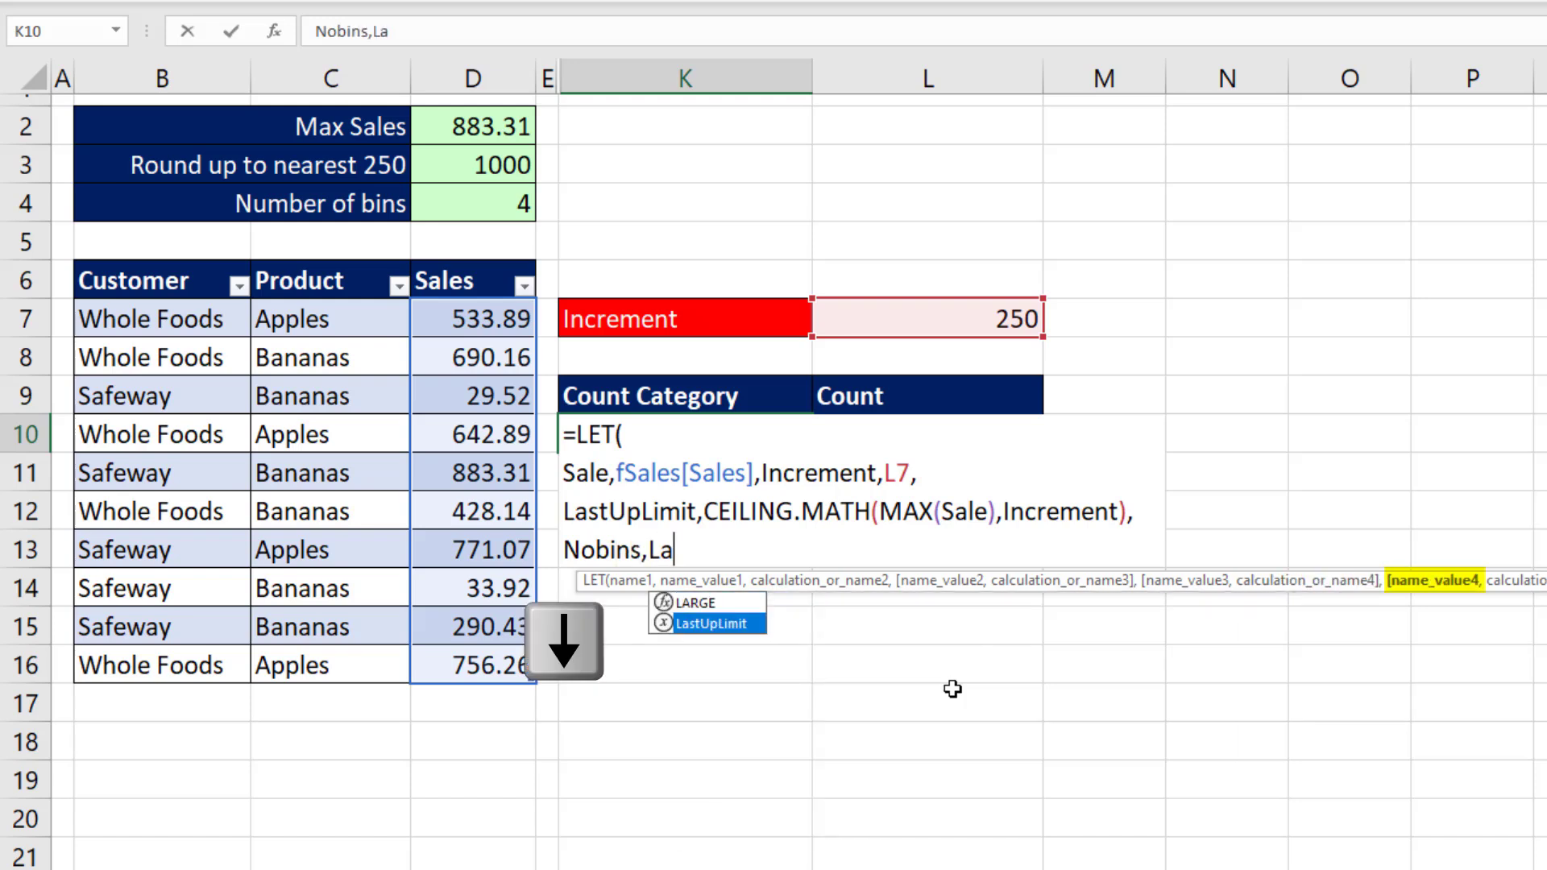
{"action": "key", "text": "Tab"}
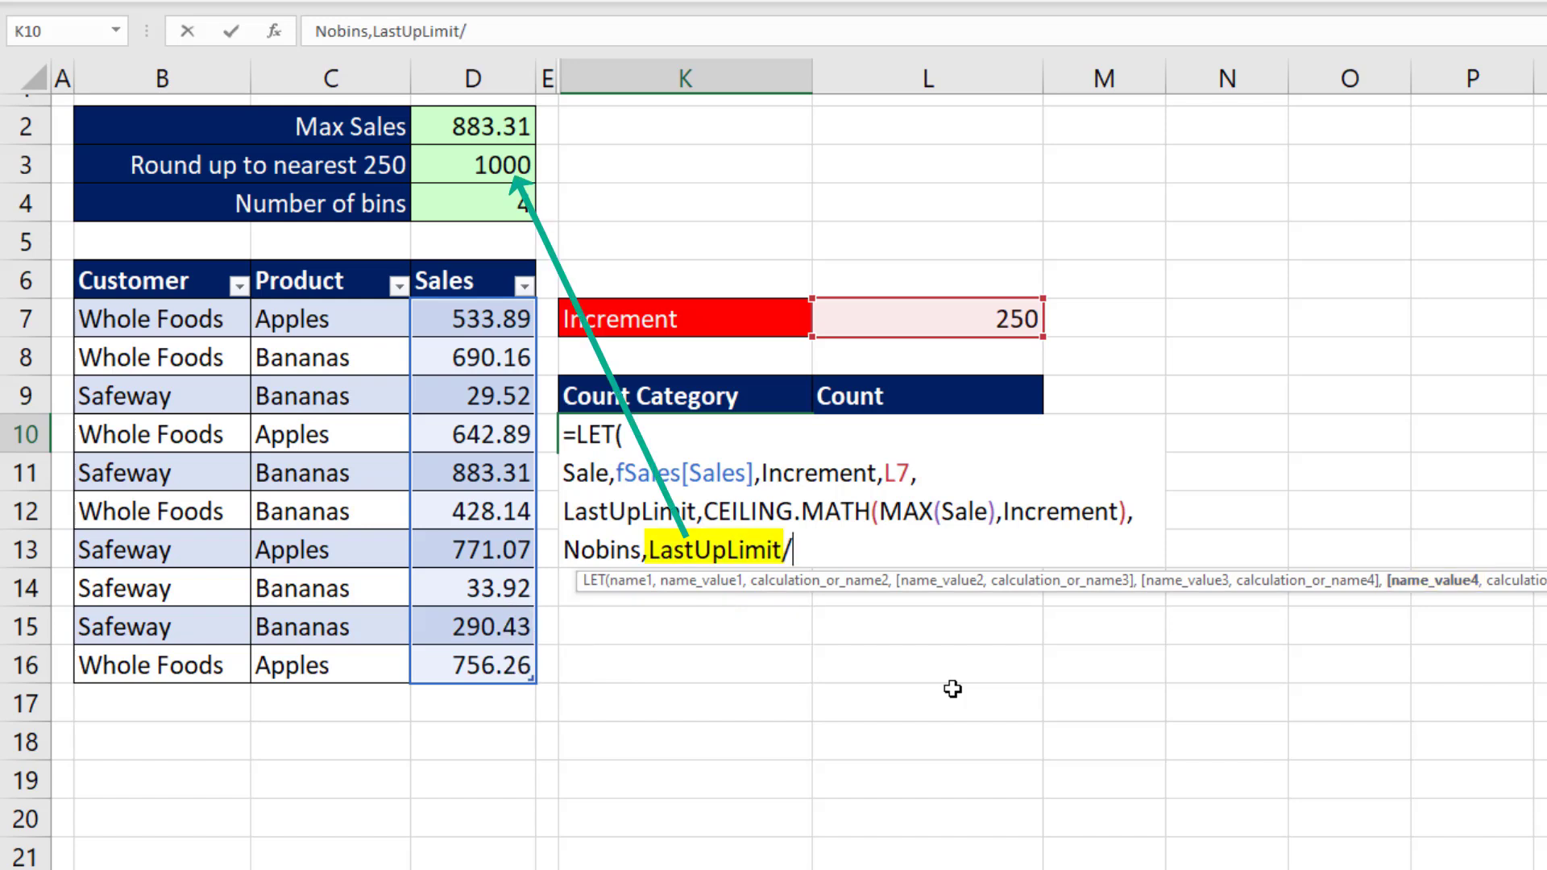
{"action": "type", "text": "/in"}
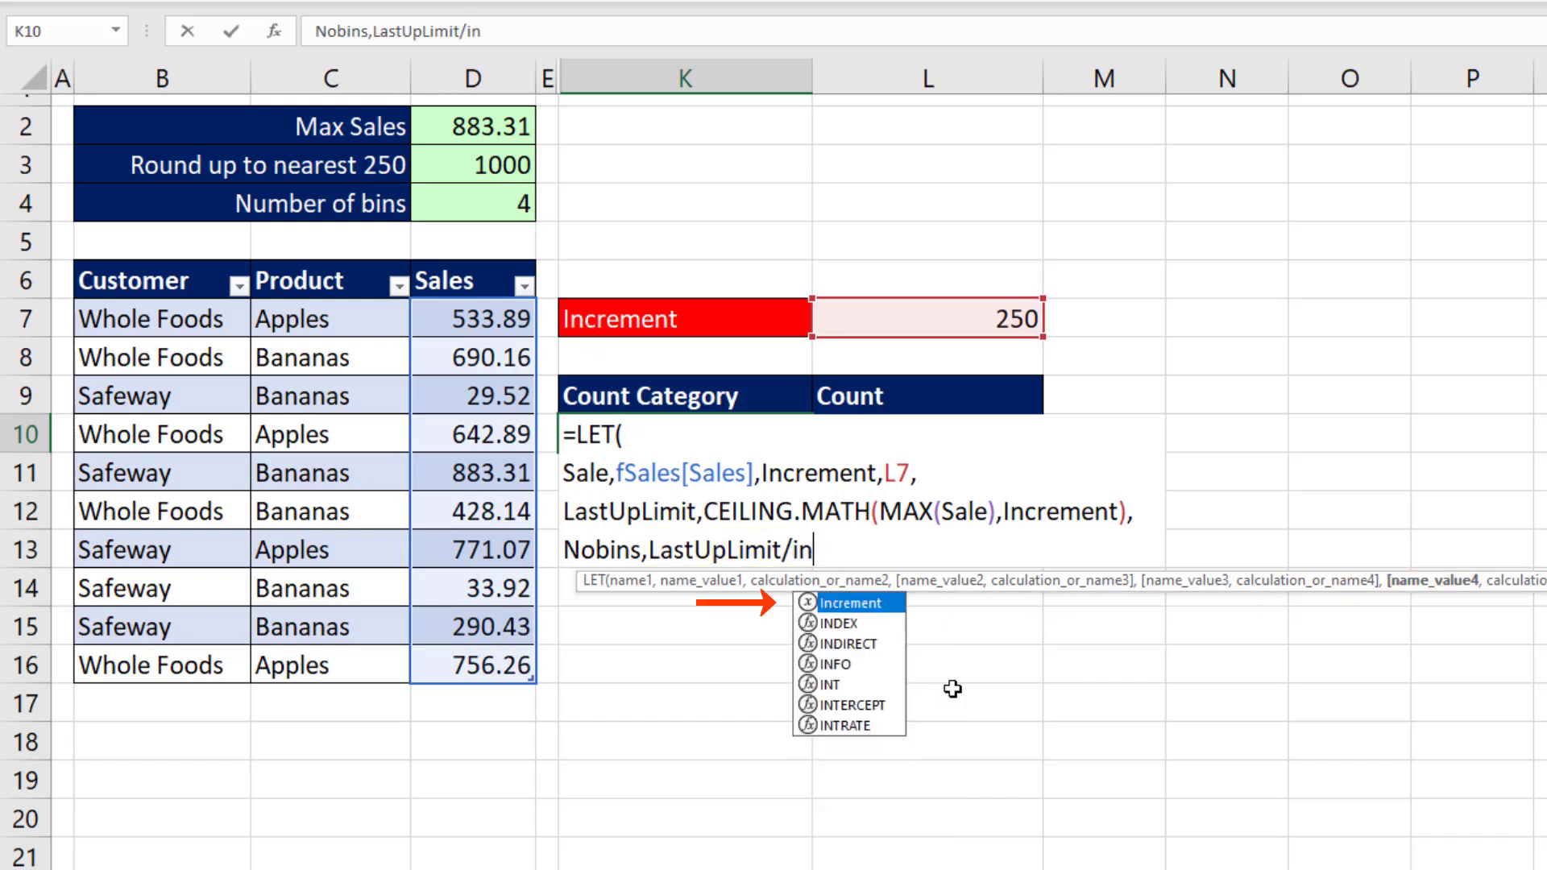
{"action": "key", "text": "Tab"}
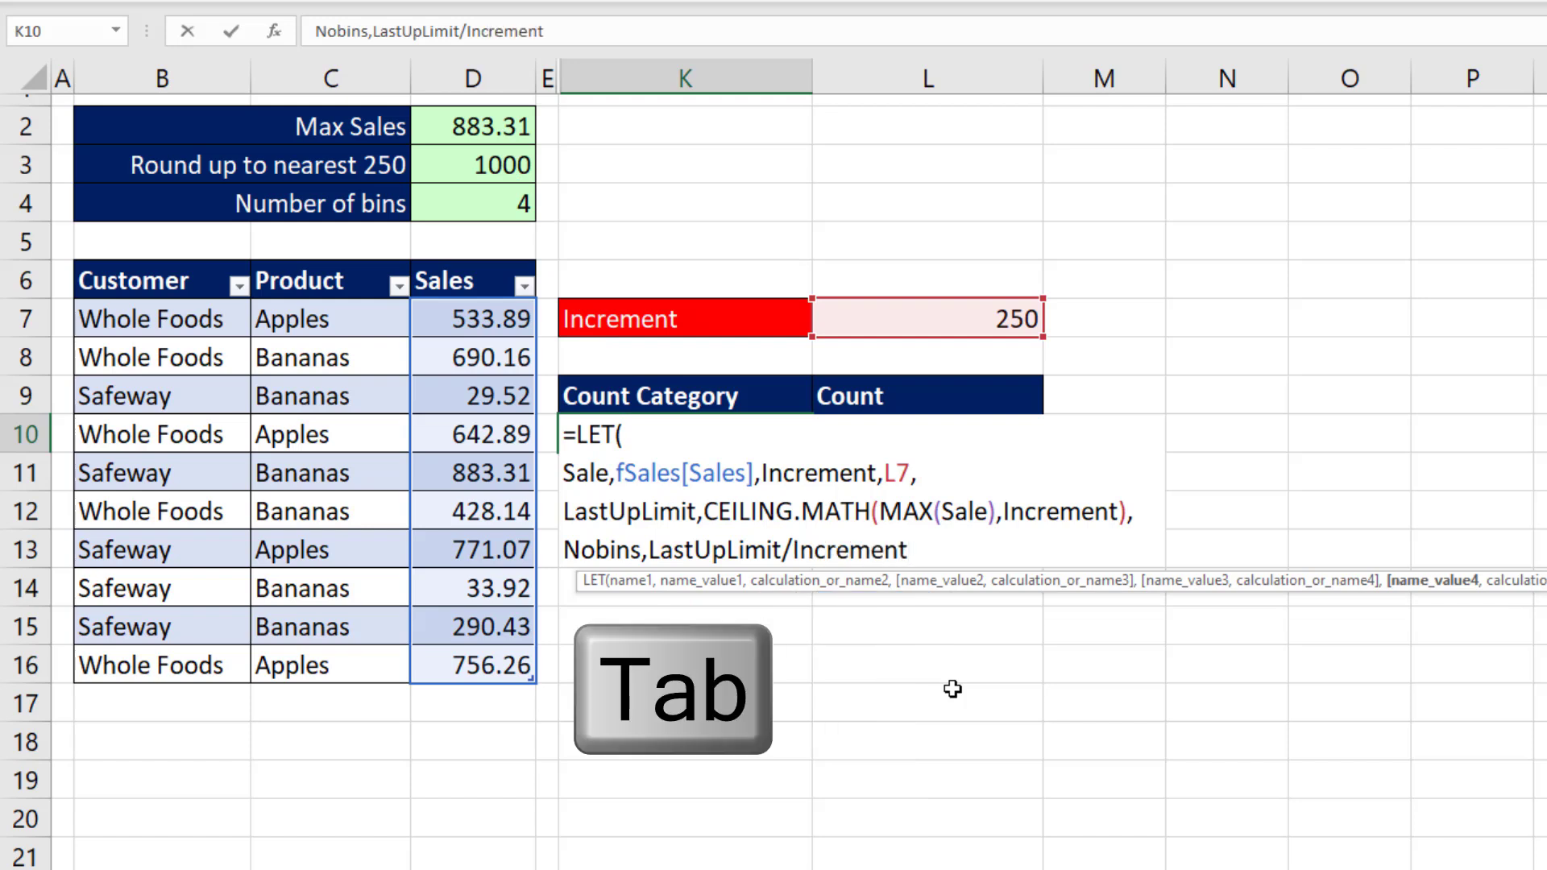
{"action": "type", "text": ","}
{"action": "key", "text": "alt+Return"}
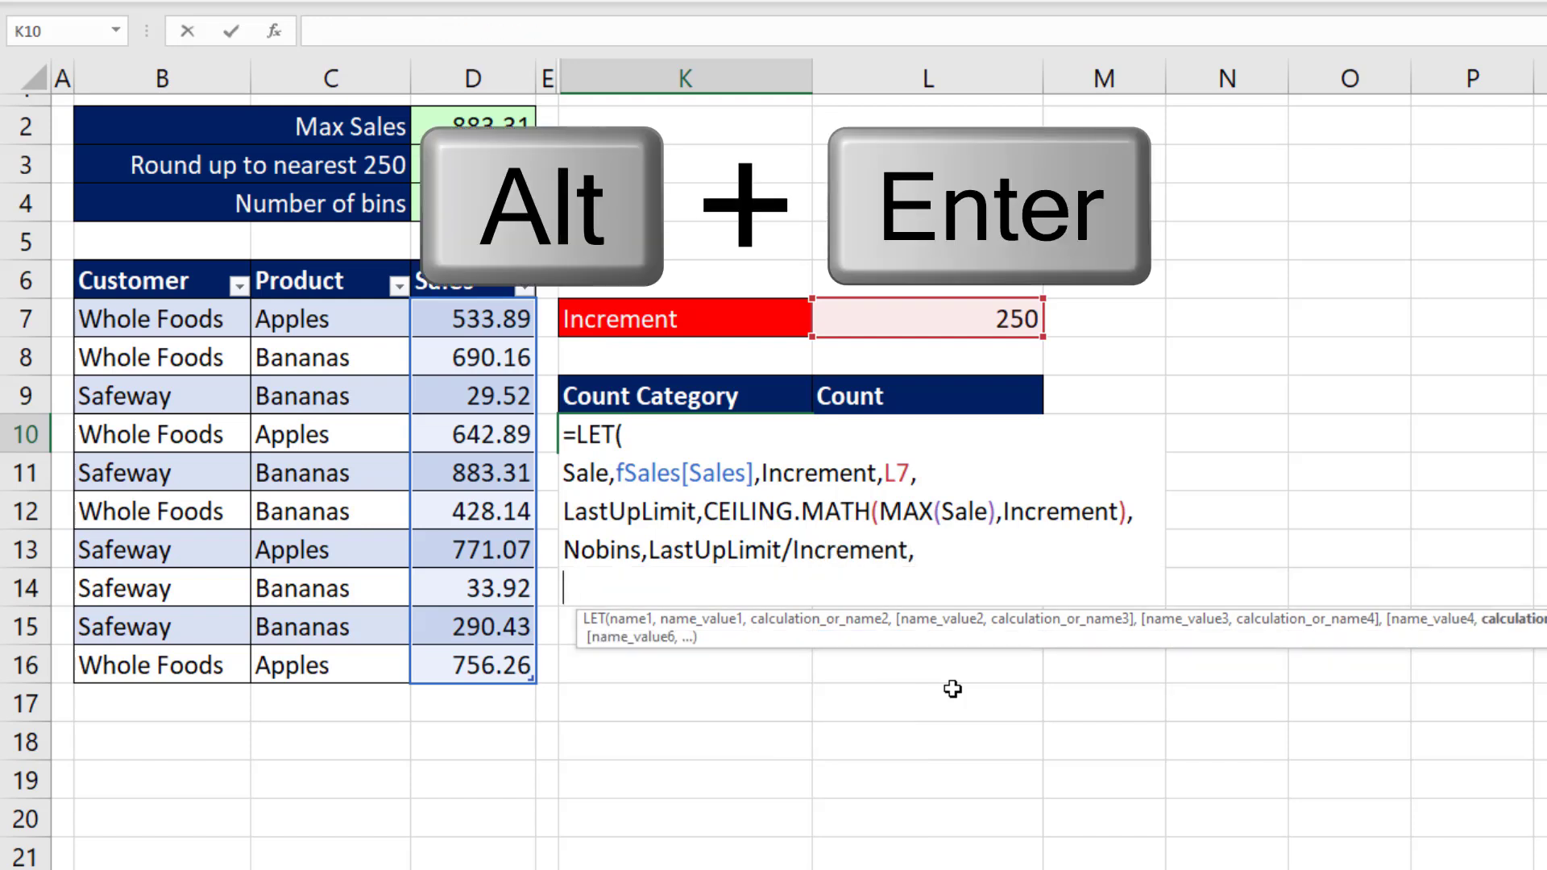
{"action": "type", "text": "Seq"}
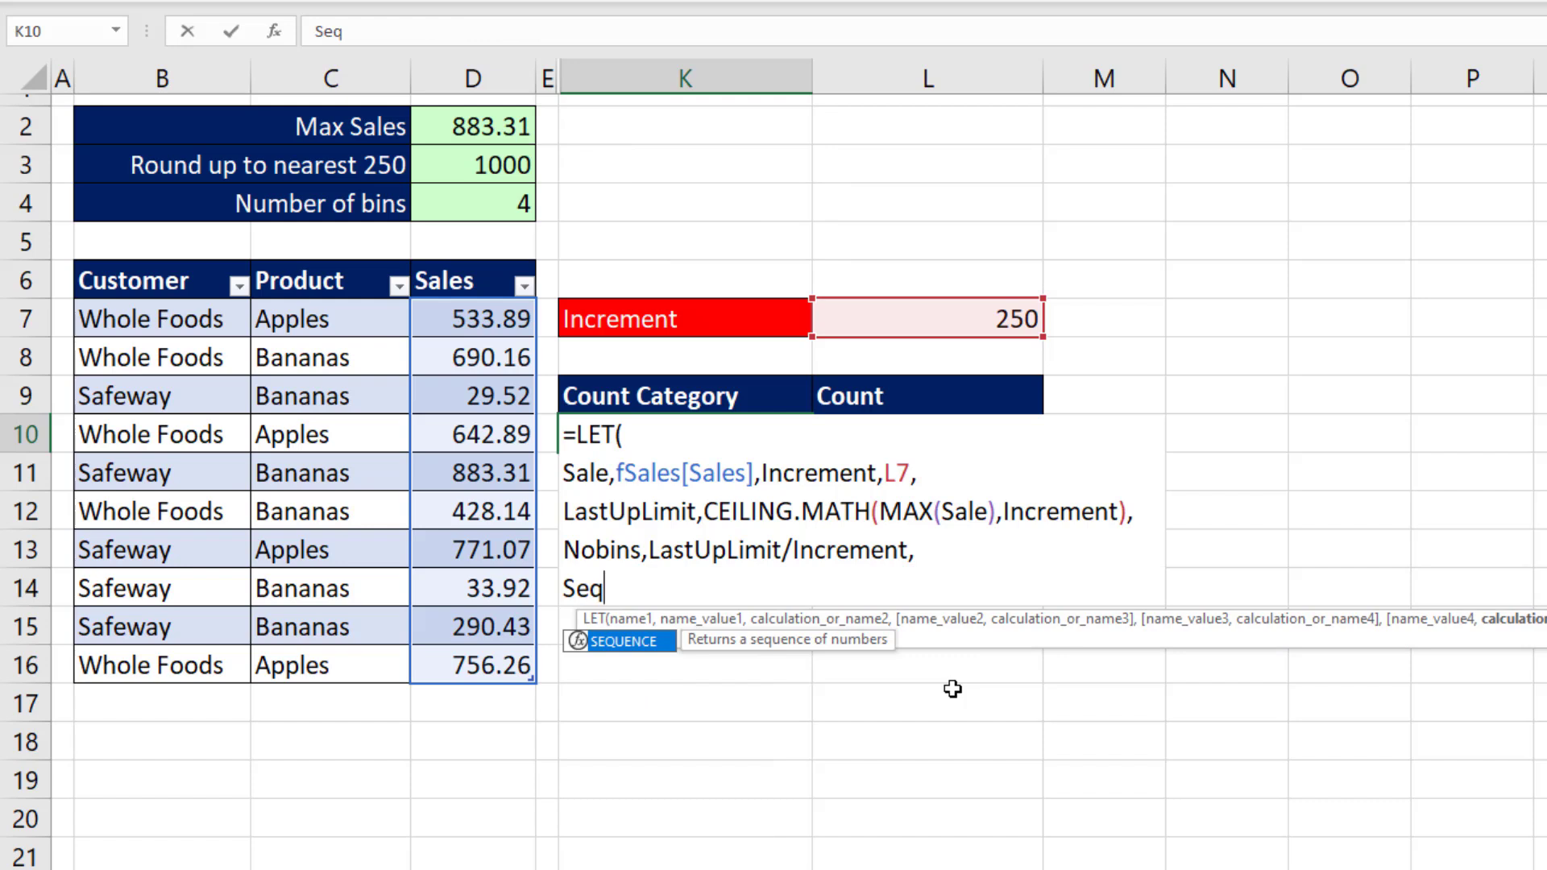
{"action": "type", "text": ",SEQU"}
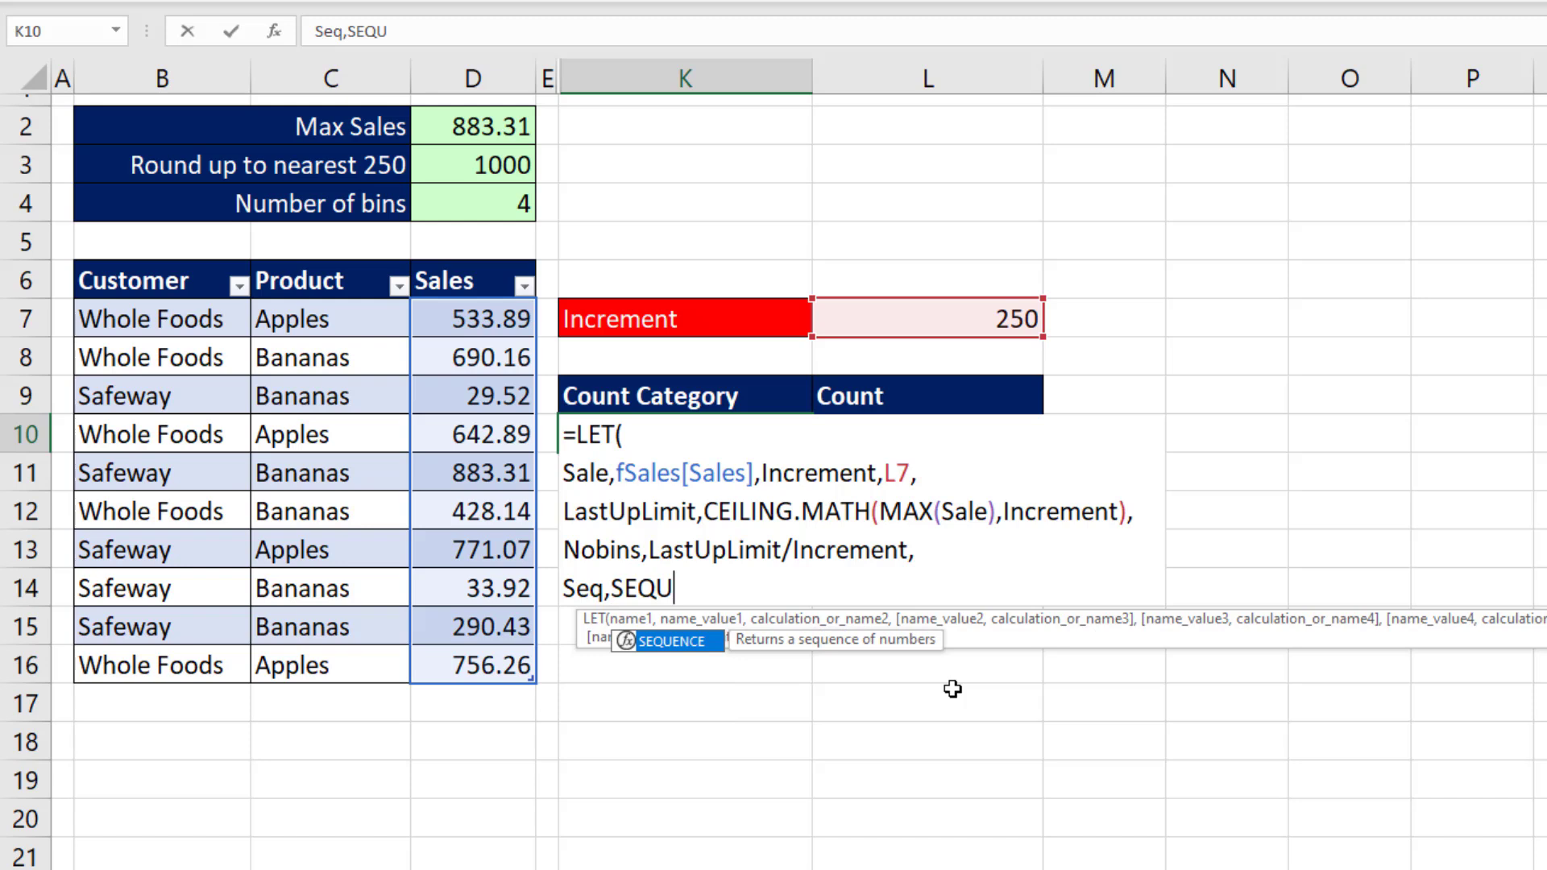
Define Seq as SEQUENCE(Nobins) and LowerLimts as SEQUENCE(Nobins,,0,Increment).
{"action": "key", "text": "Tab"}
{"action": "type", "text": "No"}
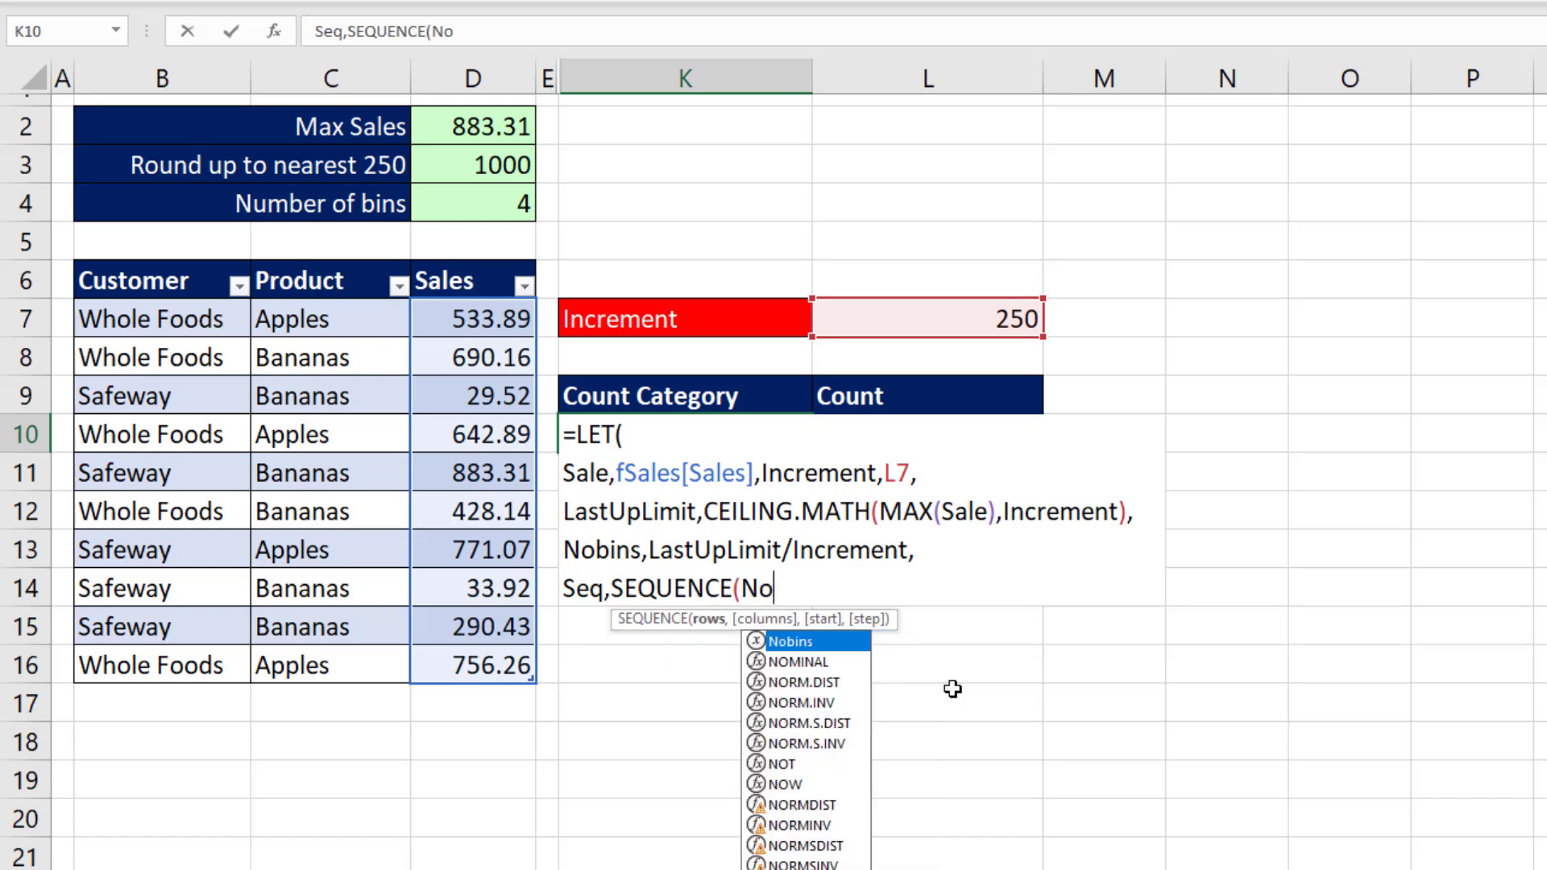
{"action": "key", "text": "Tab"}
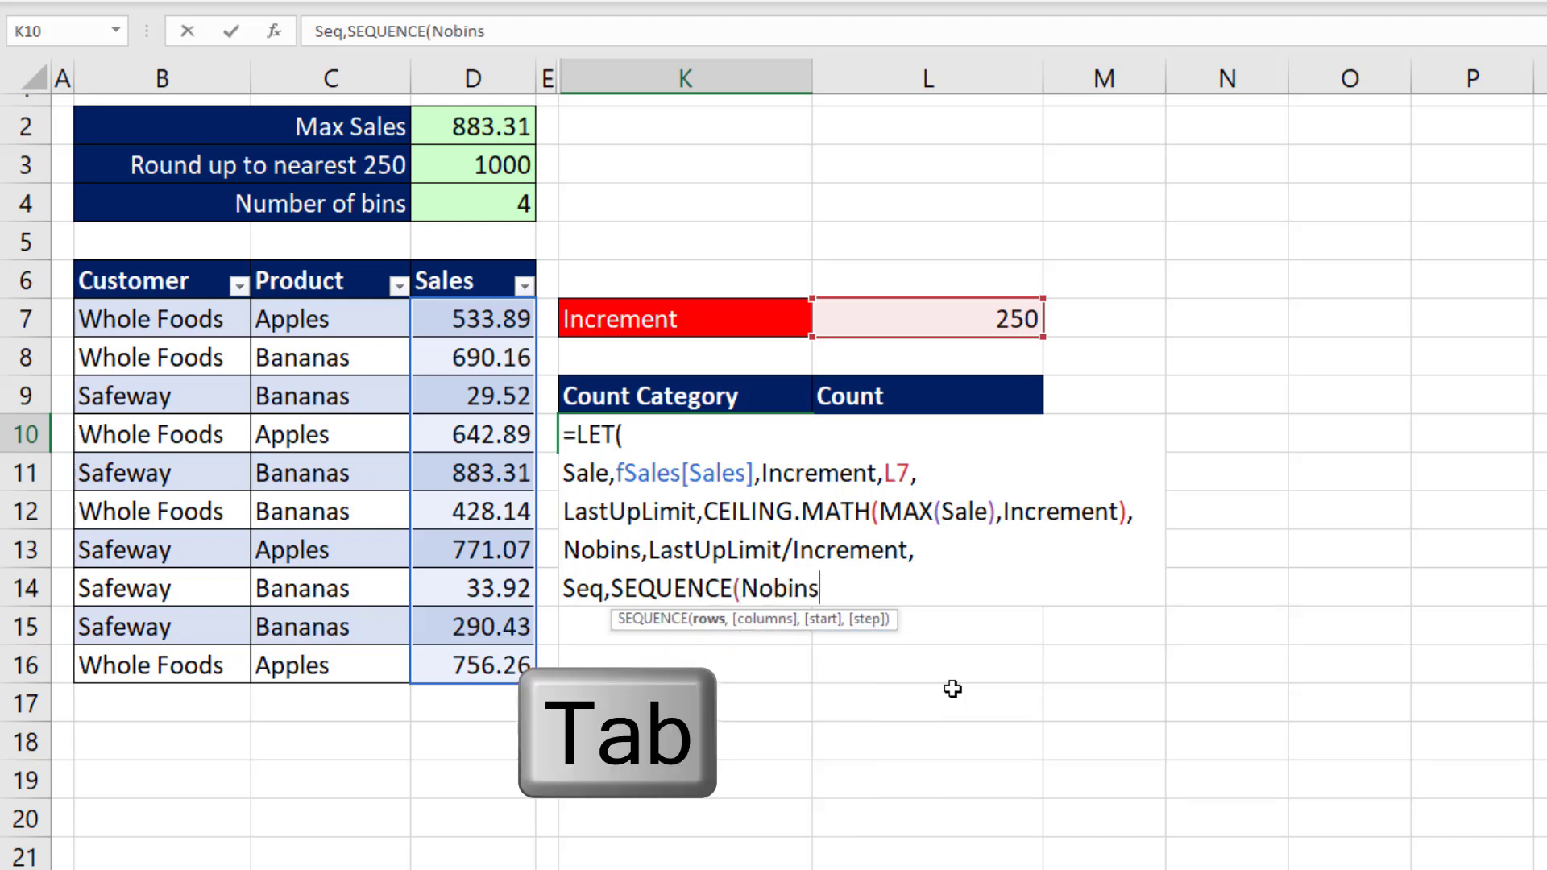
{"action": "type", "text": ")"}
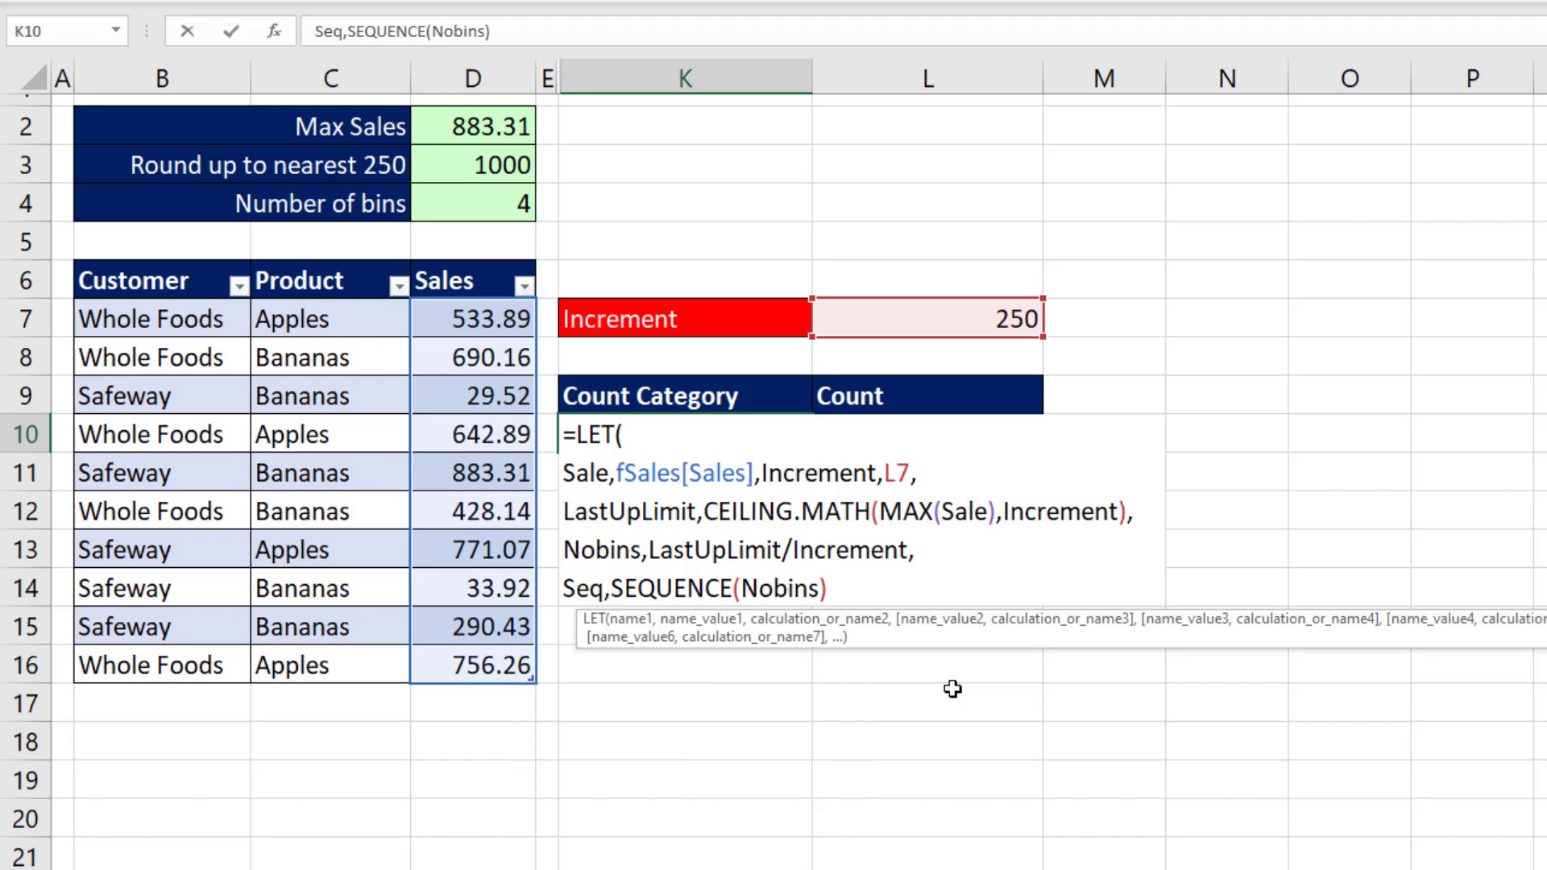
{"action": "type", "text": ",Low"}
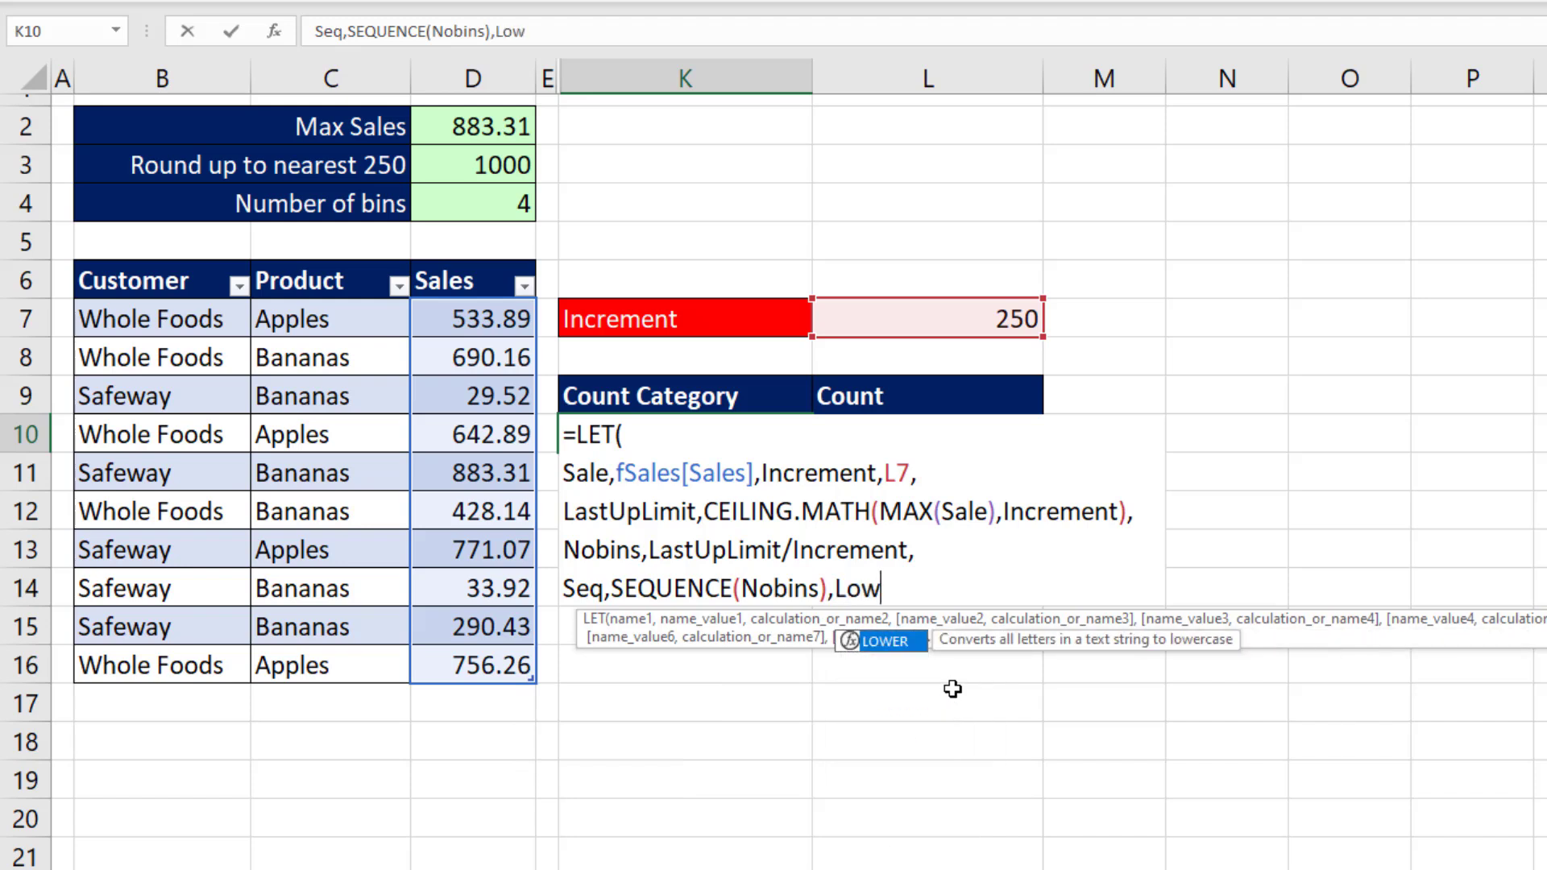
{"action": "type", "text": "erLimt"}
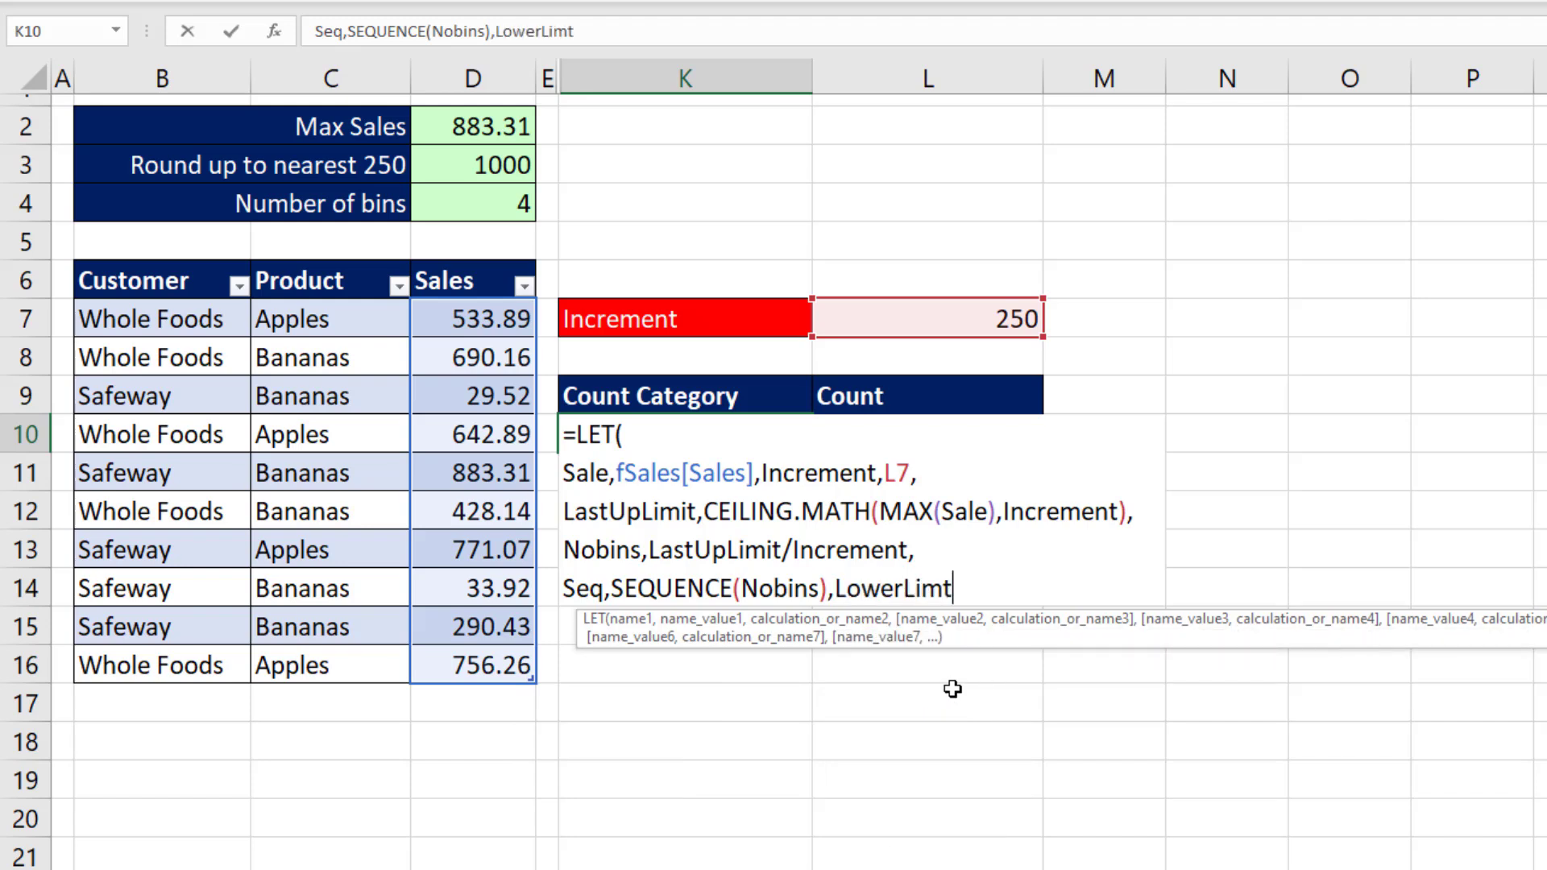
{"action": "type", "text": "s,sequ"}
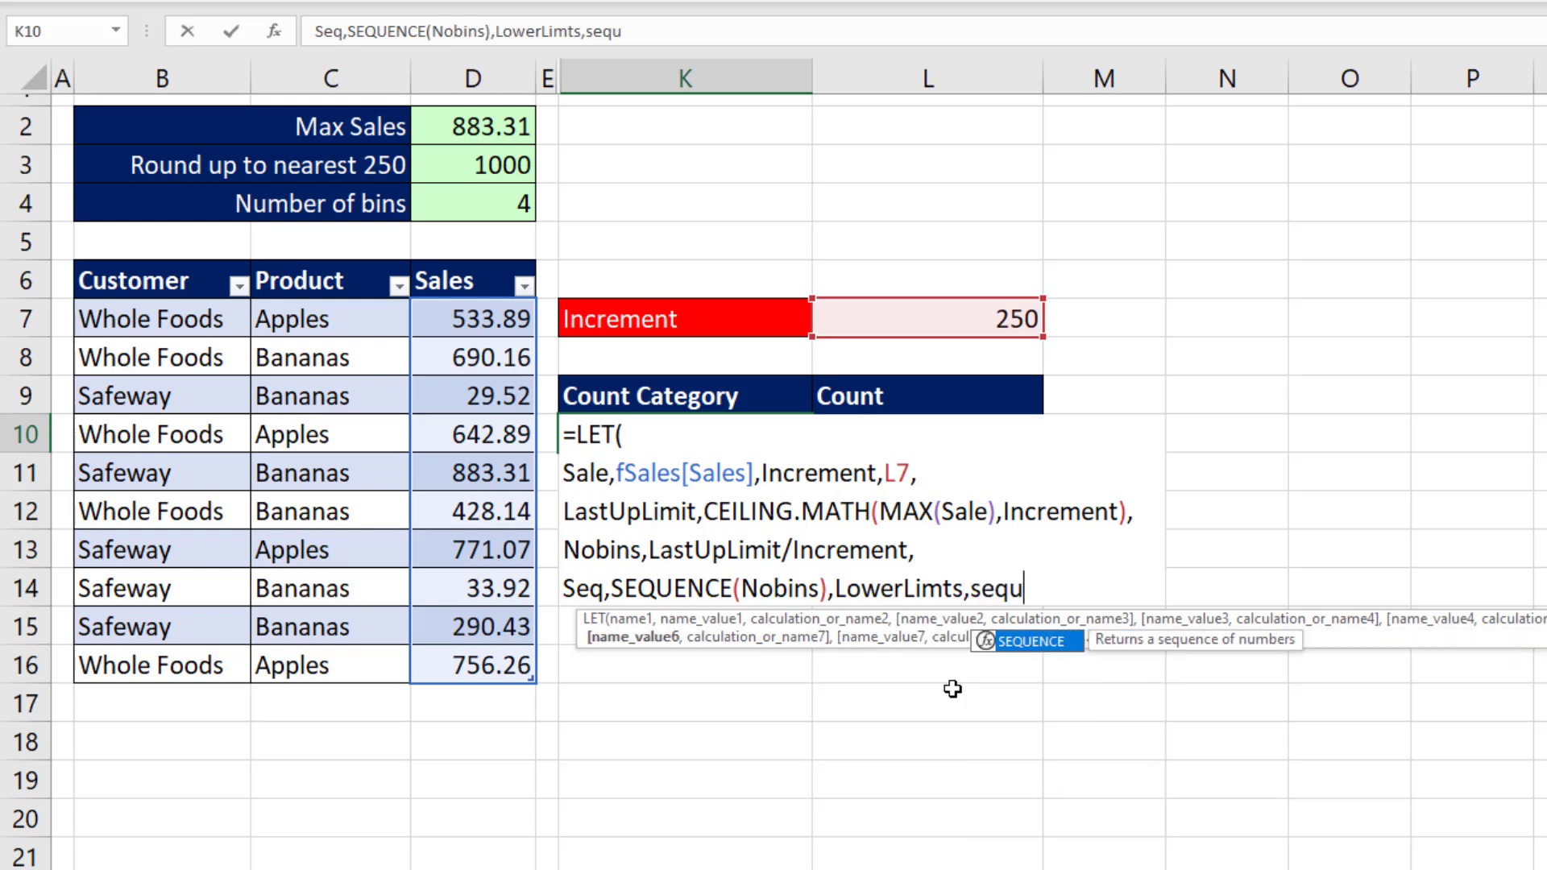
{"action": "key", "text": "Tab"}
{"action": "type", "text": "no"}
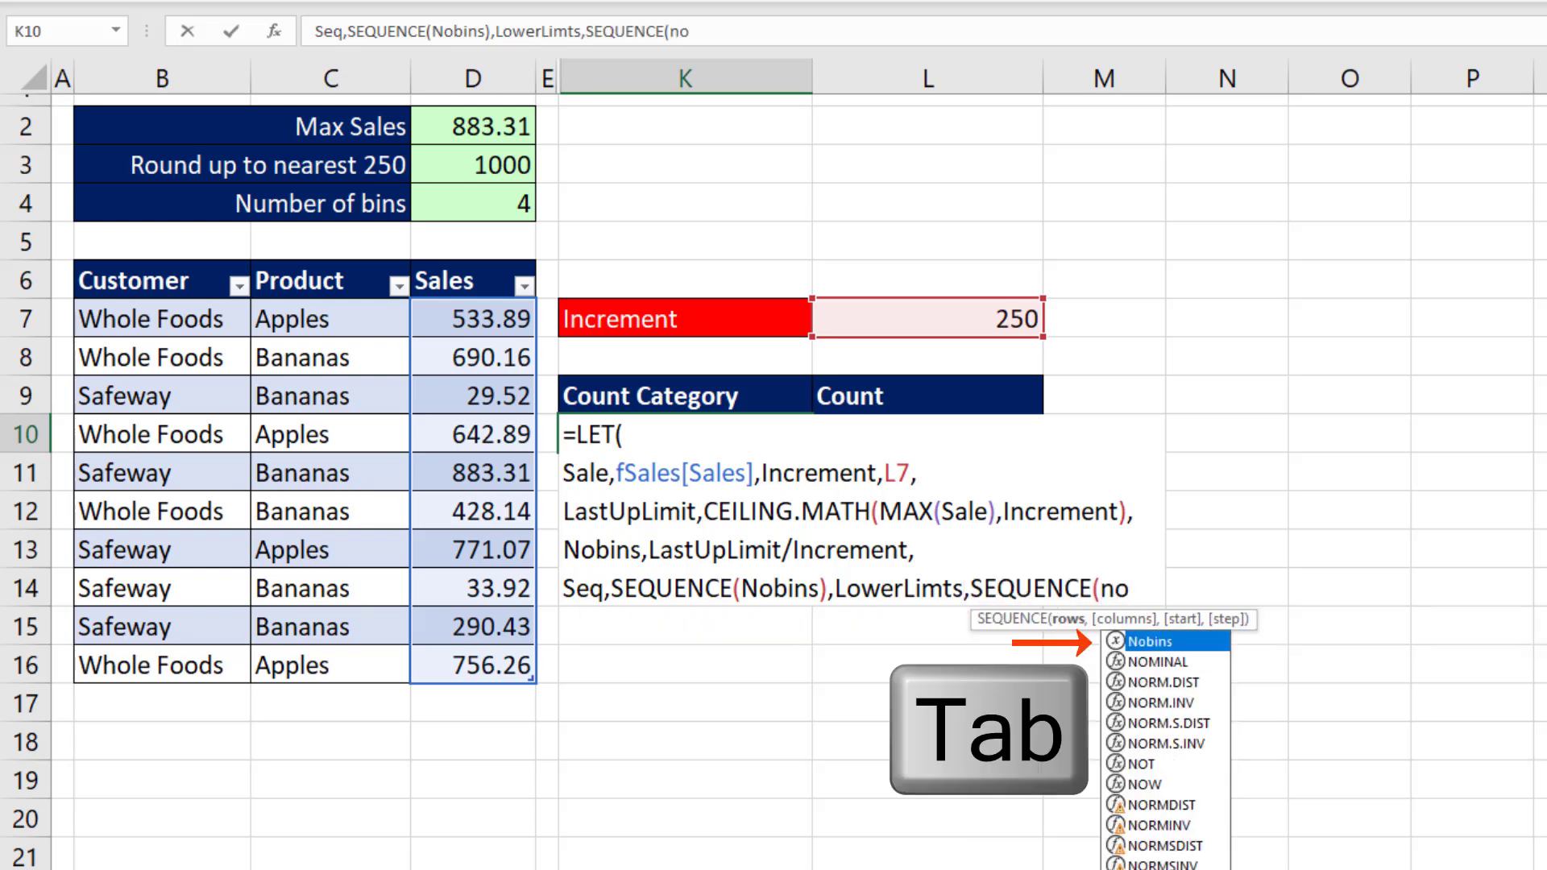
{"action": "key", "text": "Tab"}
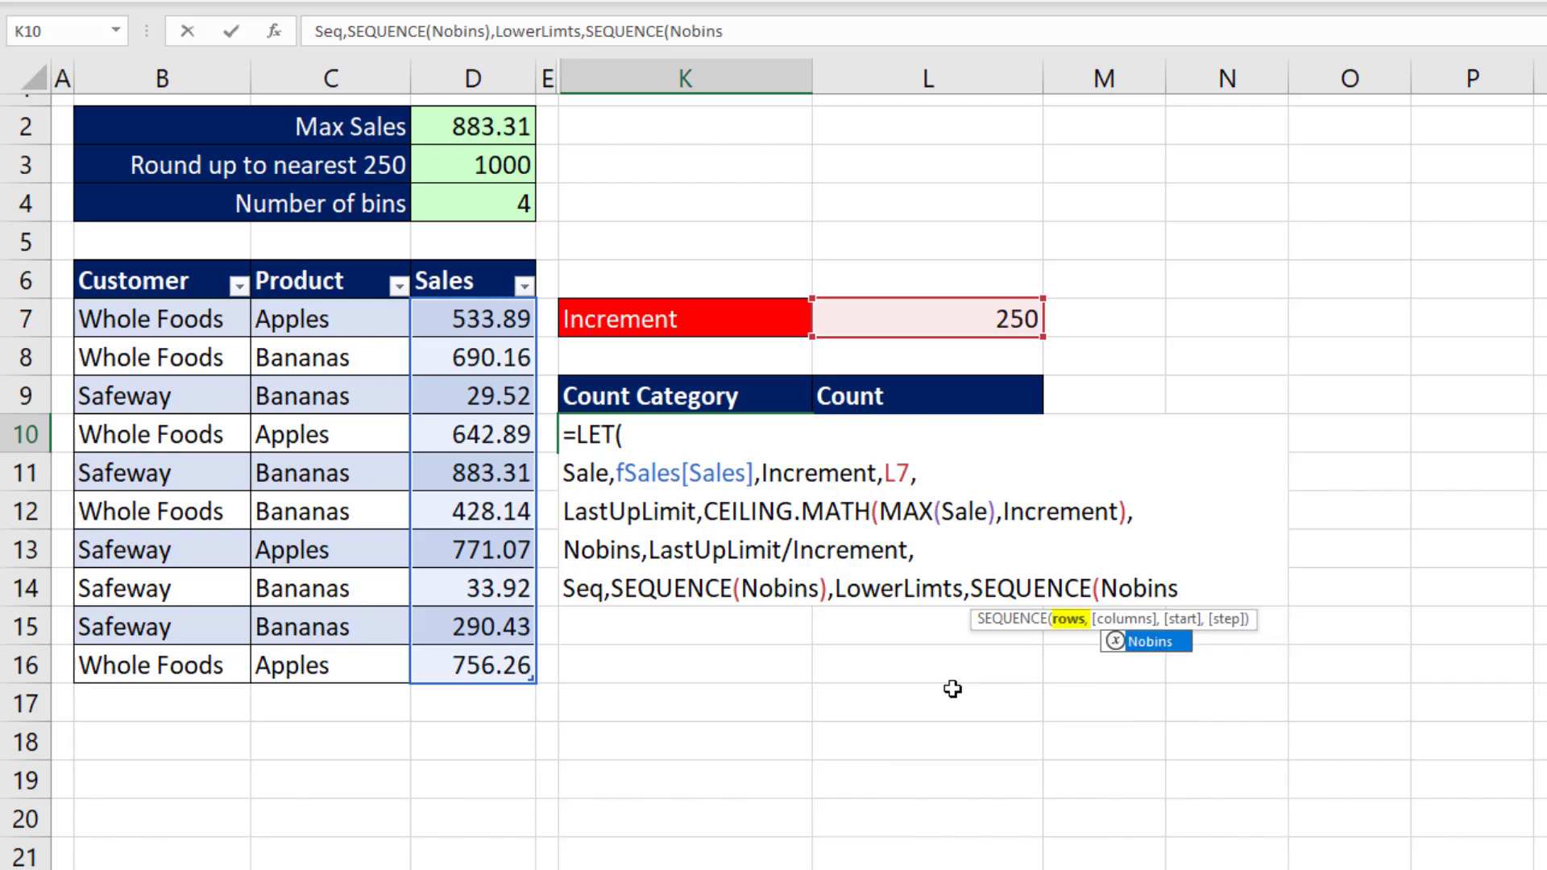
{"action": "type", "text": ",,"}
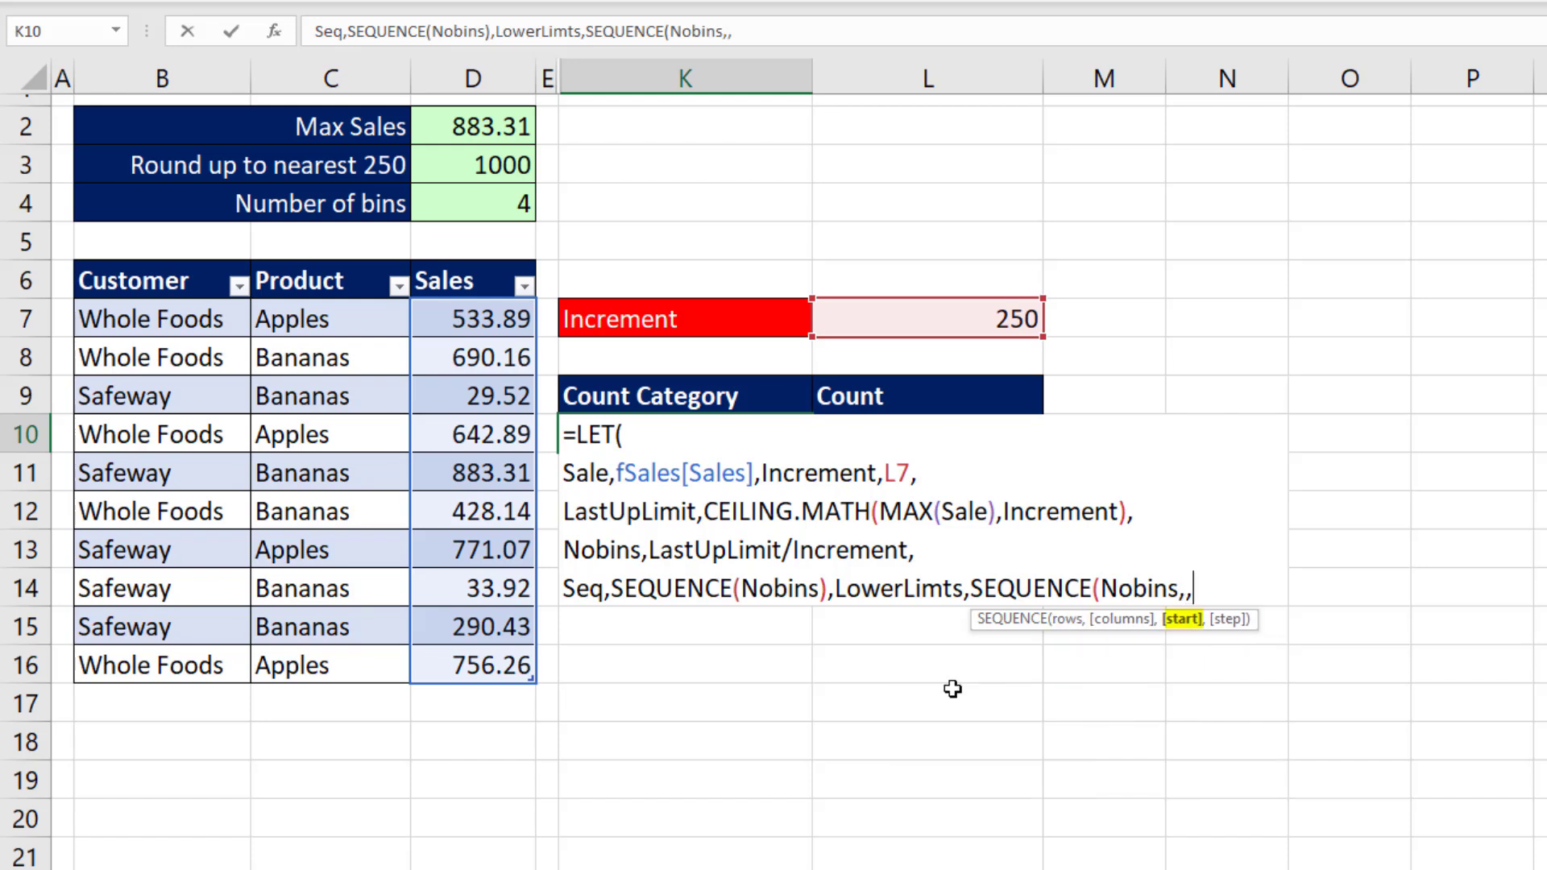
{"action": "type", "text": "0,"}
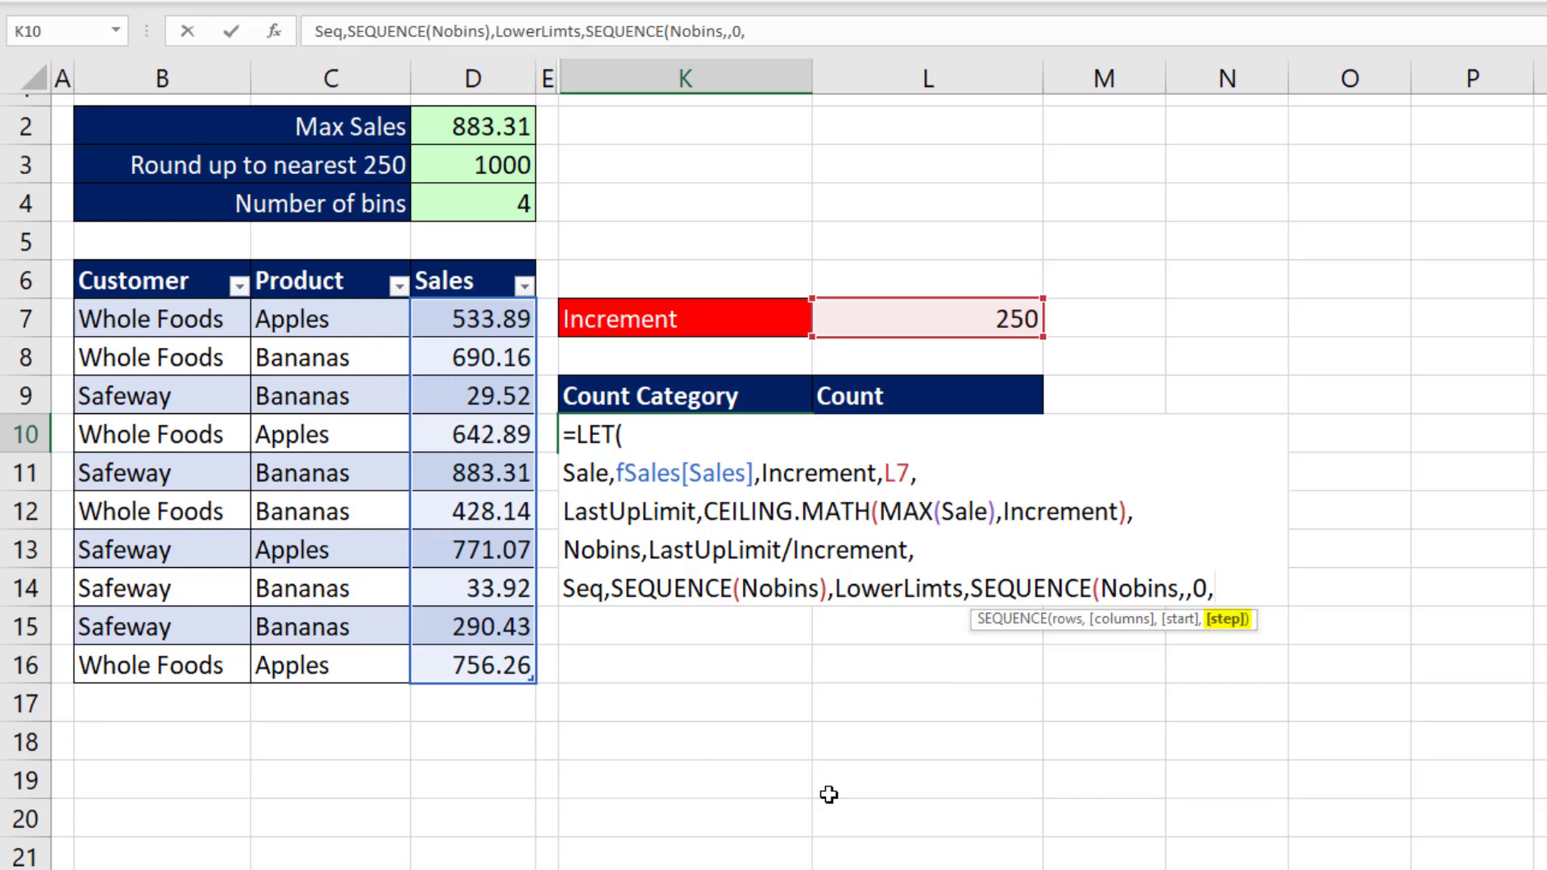
{"action": "type", "text": "Increment)"}
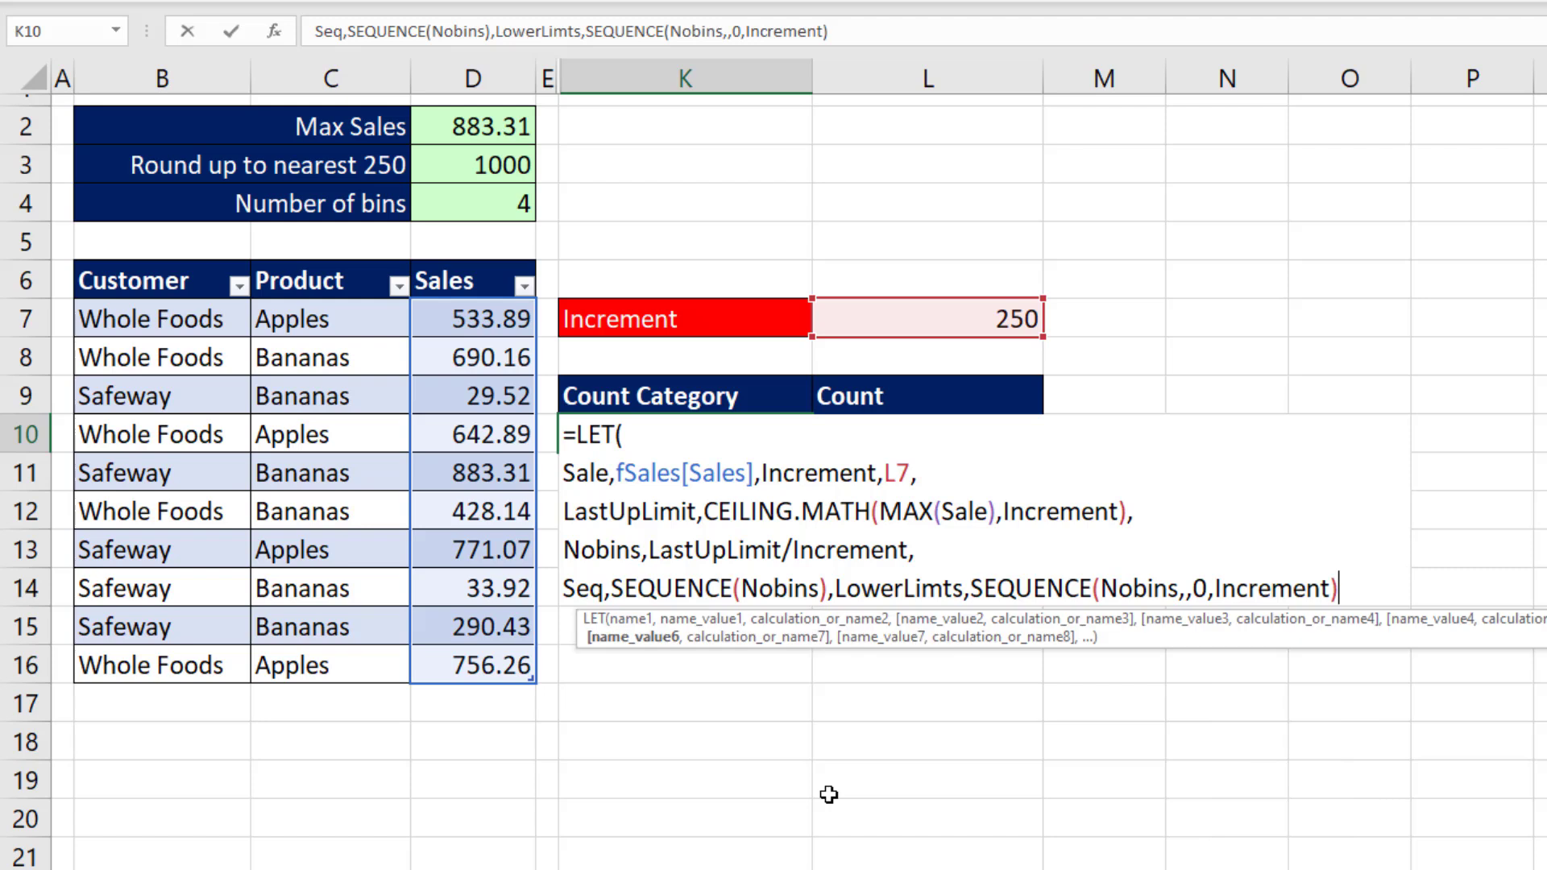
{"action": "type", "text": ","}
{"action": "type", "text": "UpLim"}
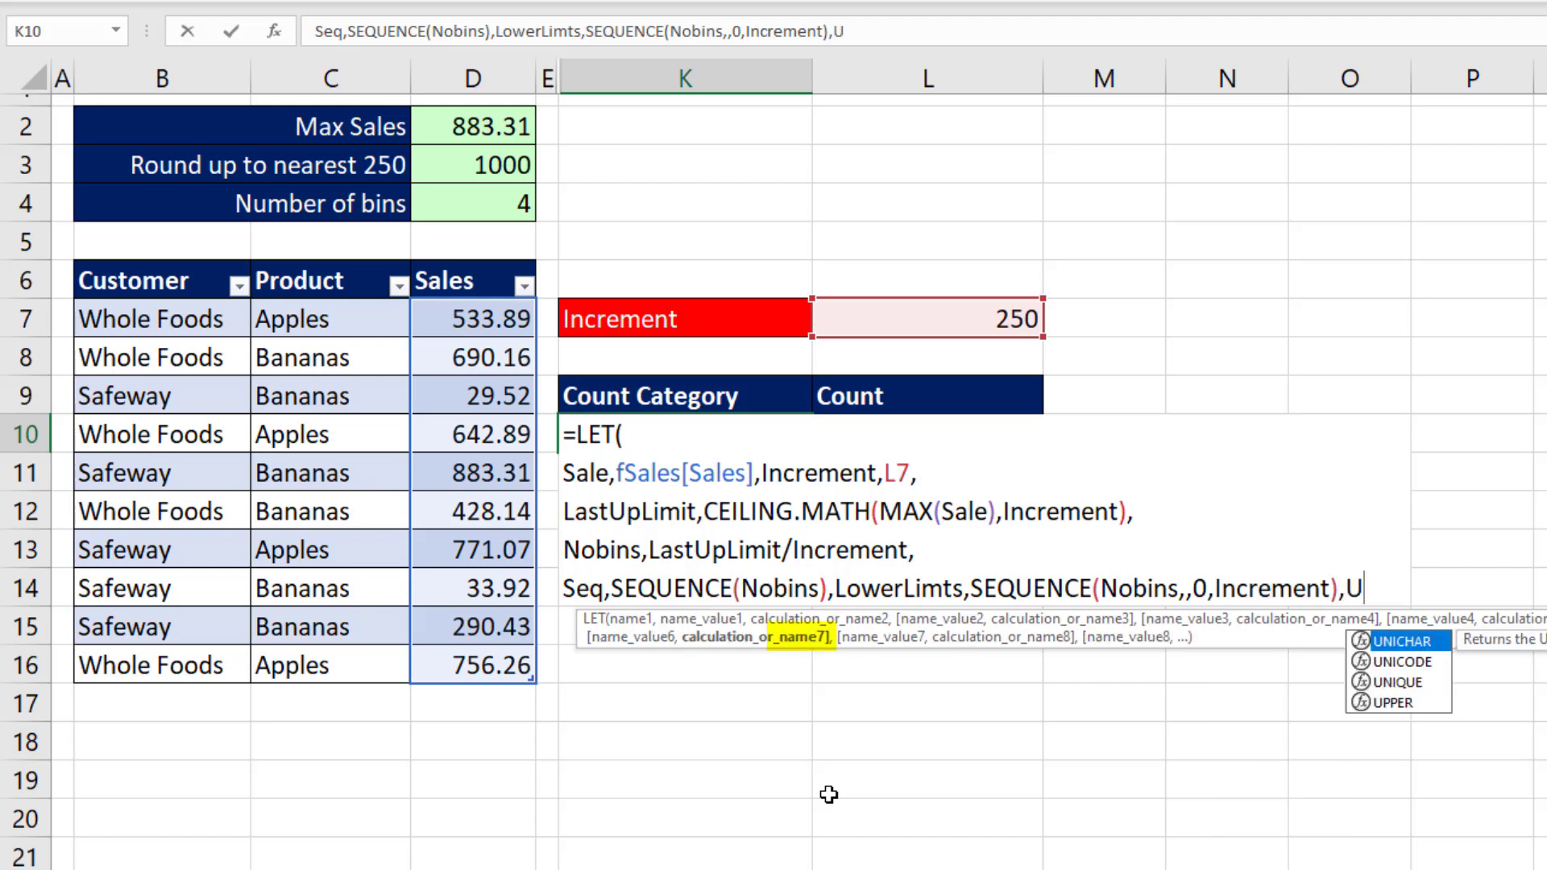
{"action": "type", "text": "its"}
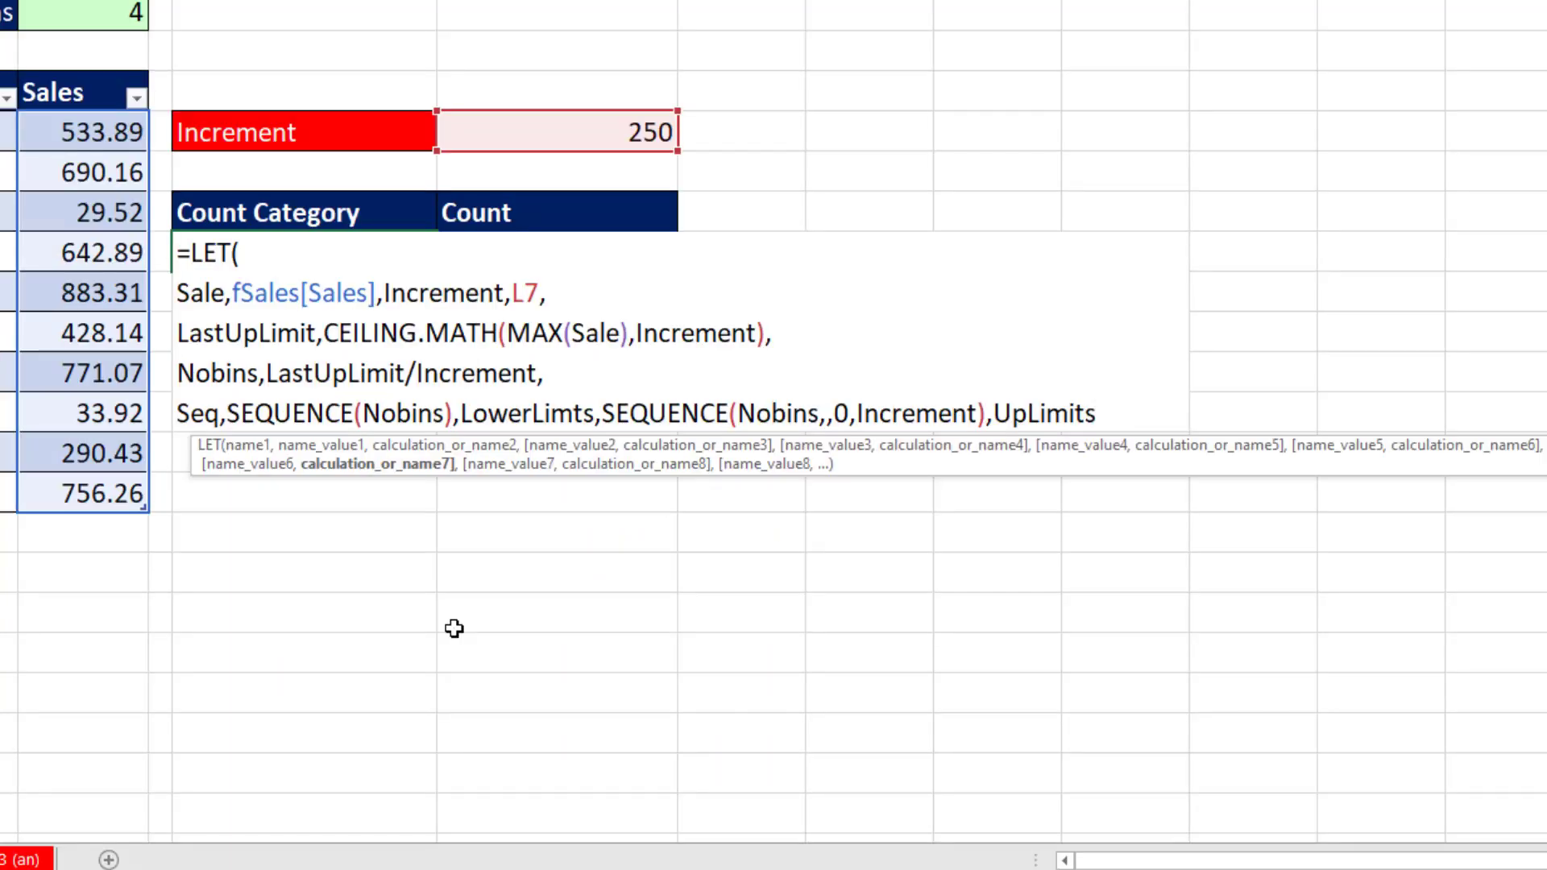
{"action": "type", "text": ",seq"}
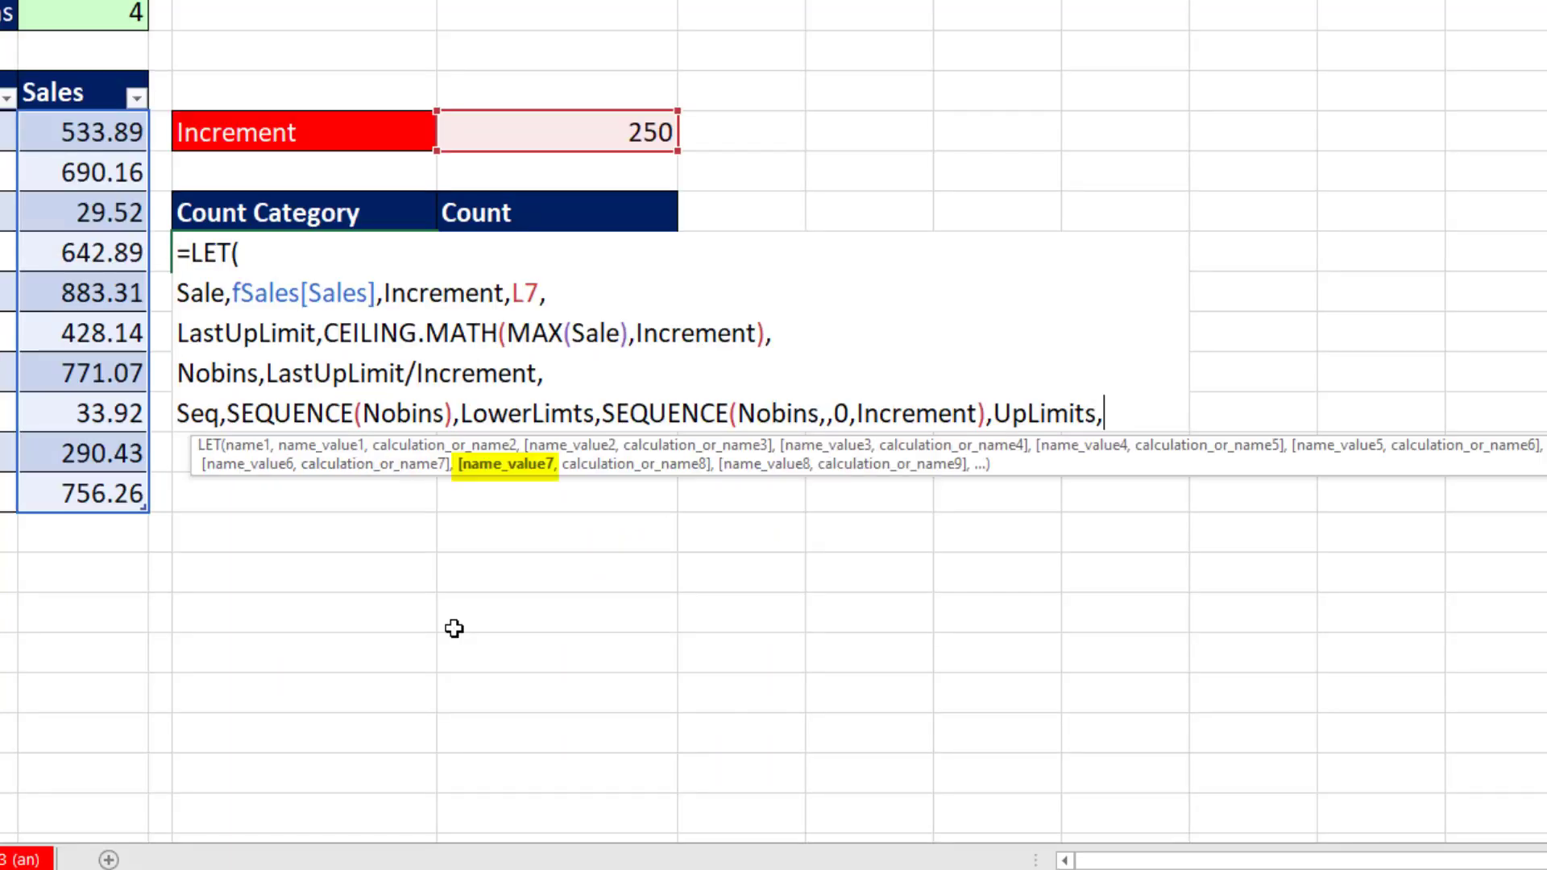
Define UpLimits as SEQUENCE(Nobins,,Increment,Increment).
{"action": "key", "text": "Tab"}
{"action": "type", "text": "no"}
{"action": "key", "text": "Tab"}
{"action": "type", "text": ",,"}
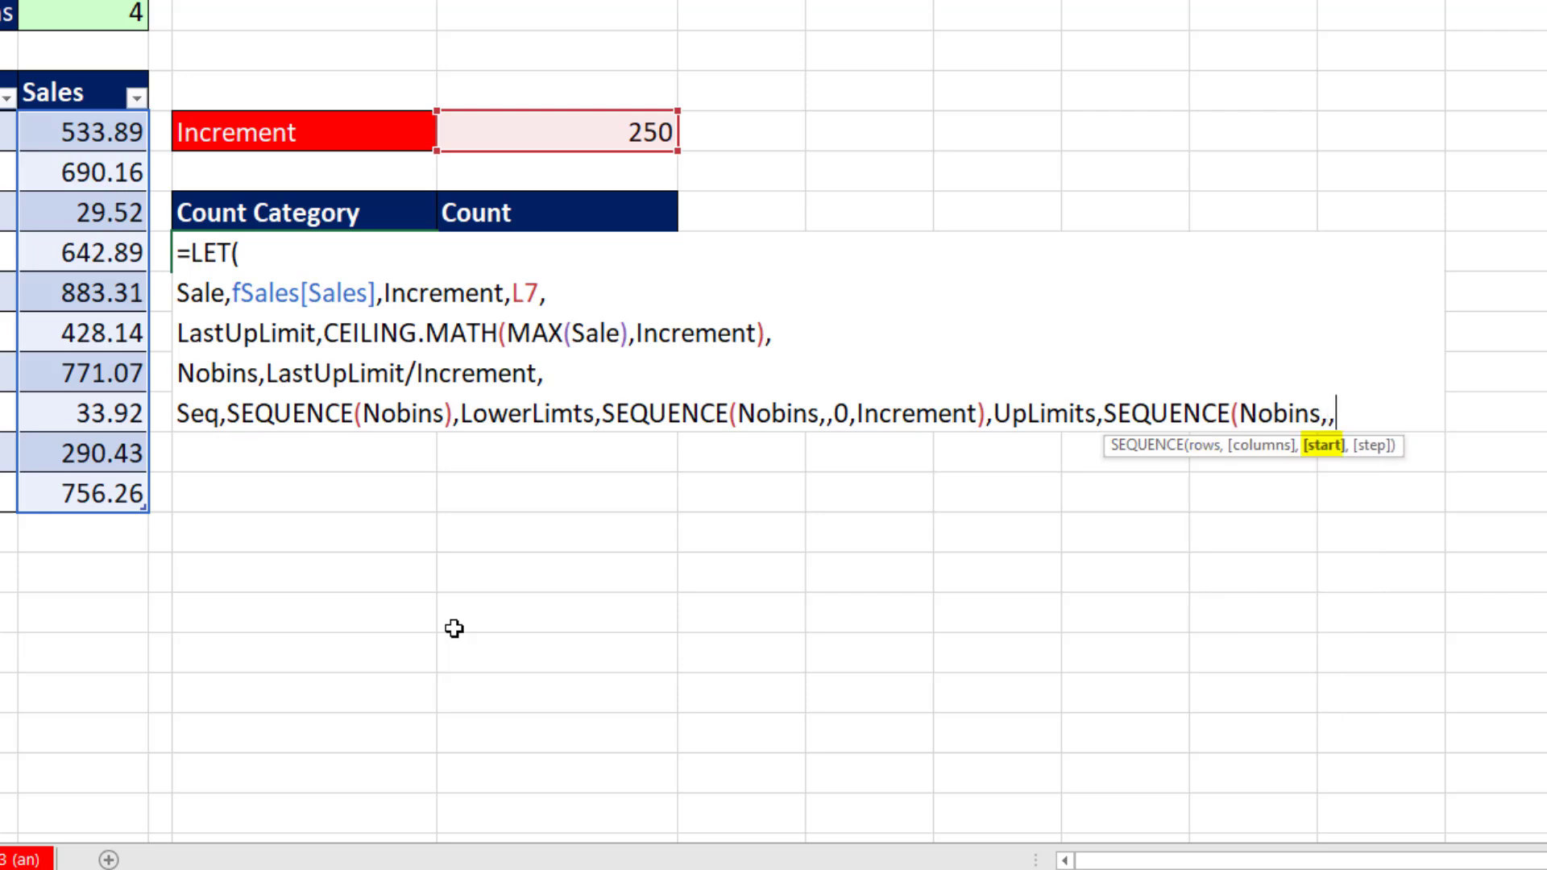
{"action": "type", "text": "in"}
{"action": "key", "text": "Tab"}
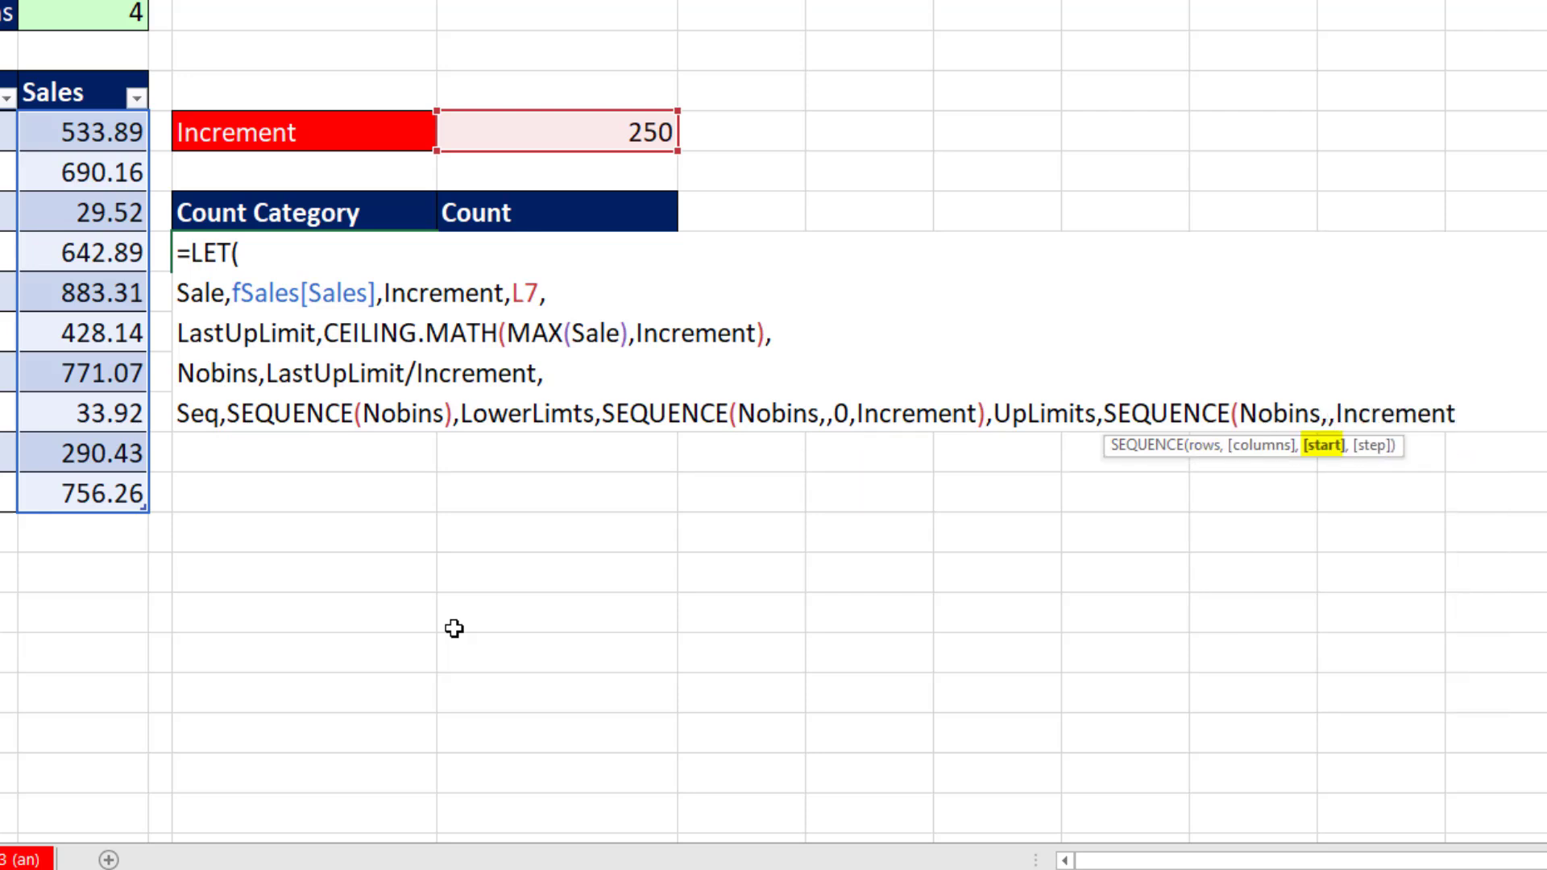
{"action": "type", "text": ", Nobin"}
{"action": "key", "text": "Tab"}
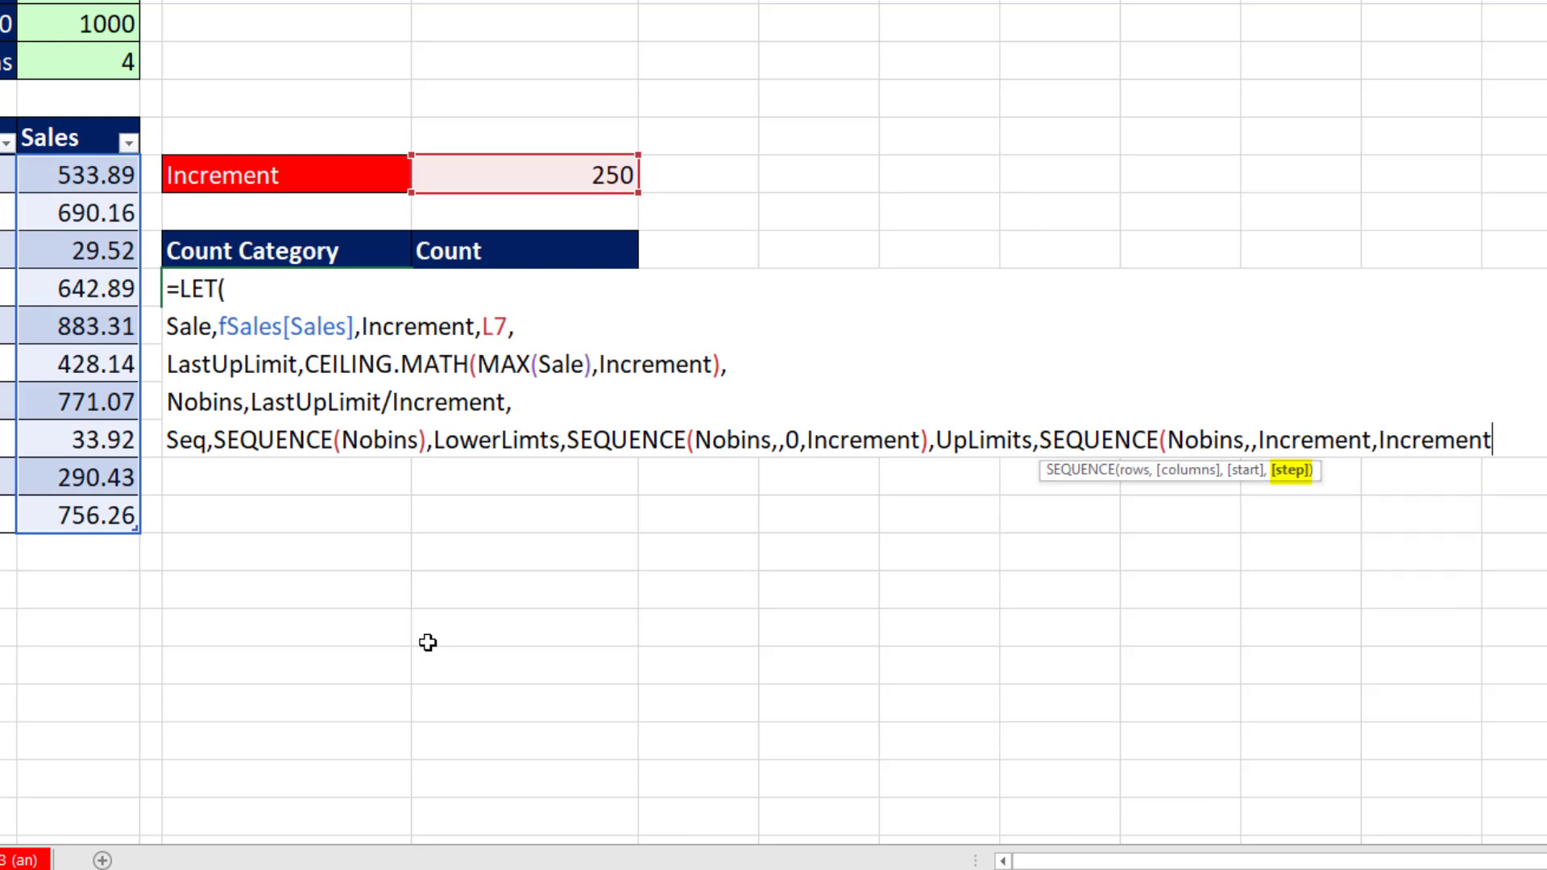
{"action": "type", "text": ")"}
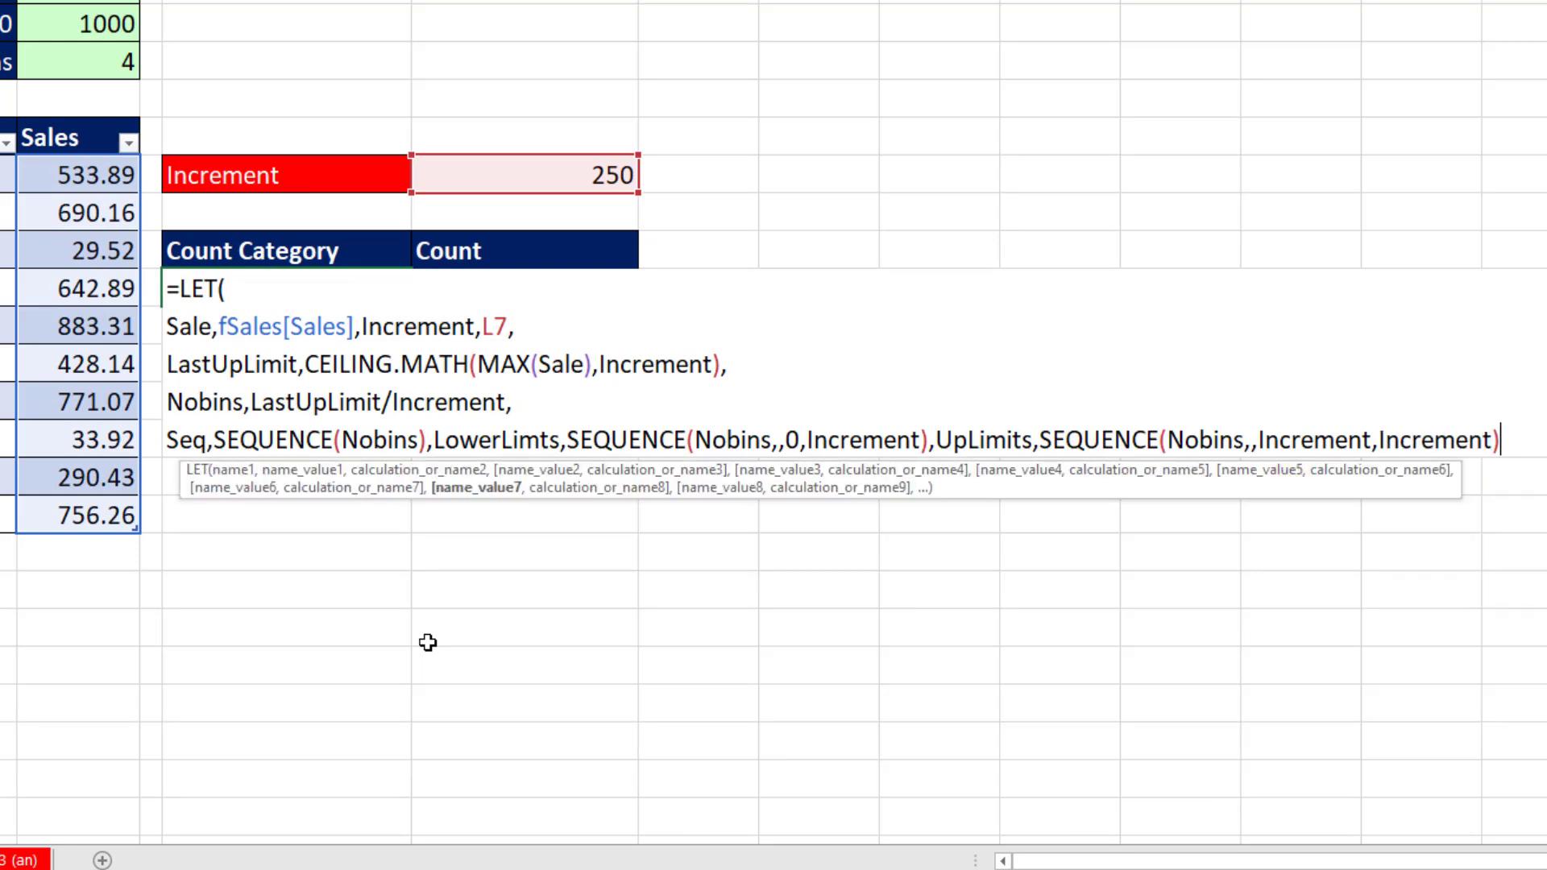
{"action": "type", "text": "<"}
Close the LET formula with UpLimits as its result so the upper limits spill.
{"action": "type", "text": ","}
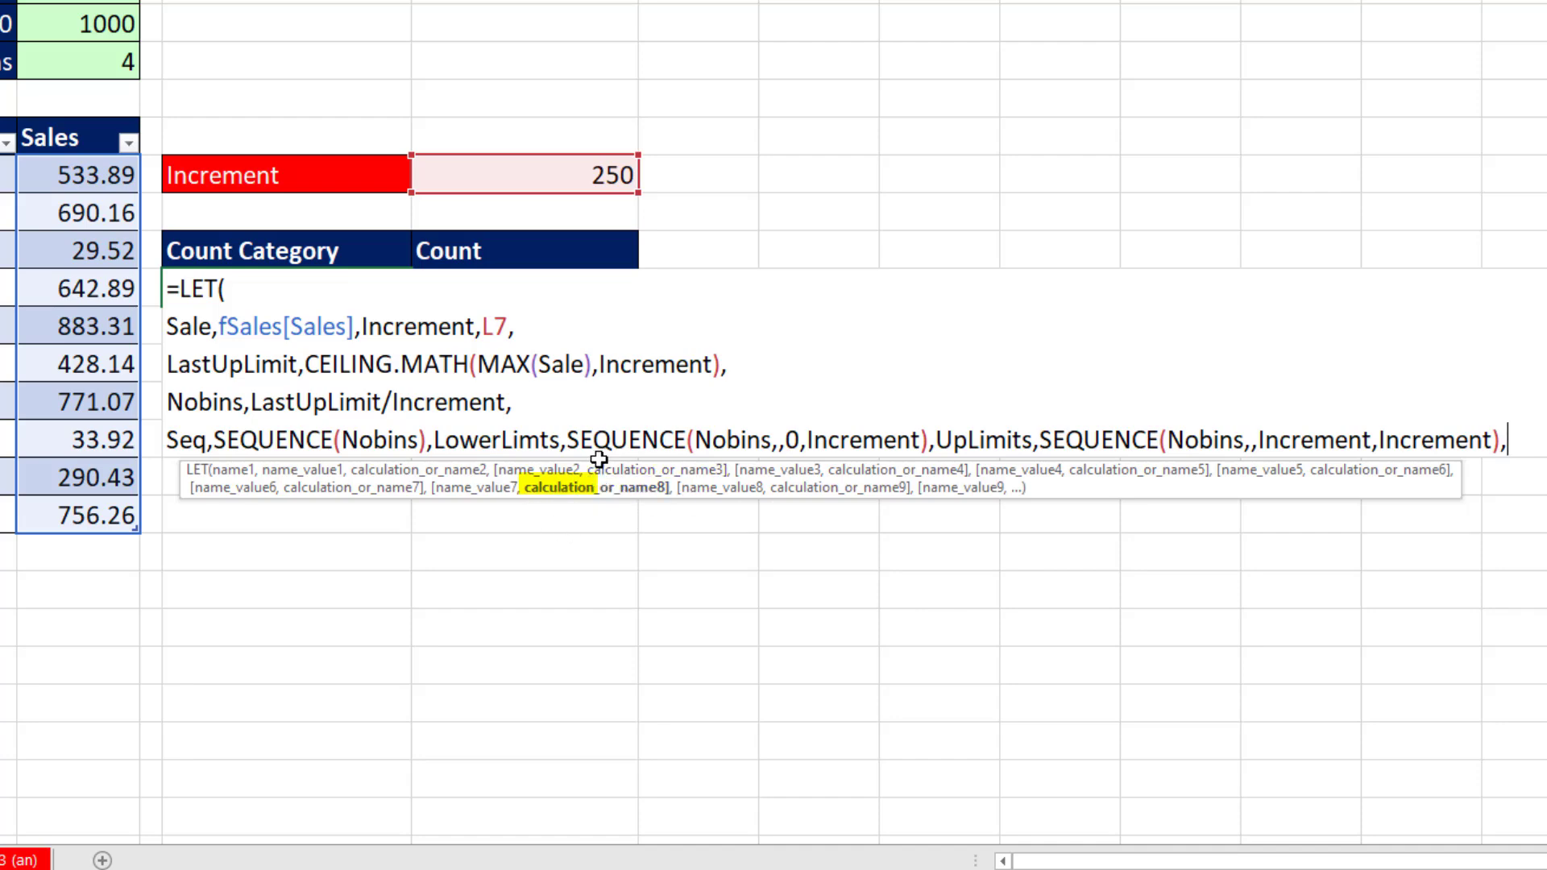
{"action": "double_click", "coordinate": [985, 440]}
{"action": "key", "text": "ctrl+c"}
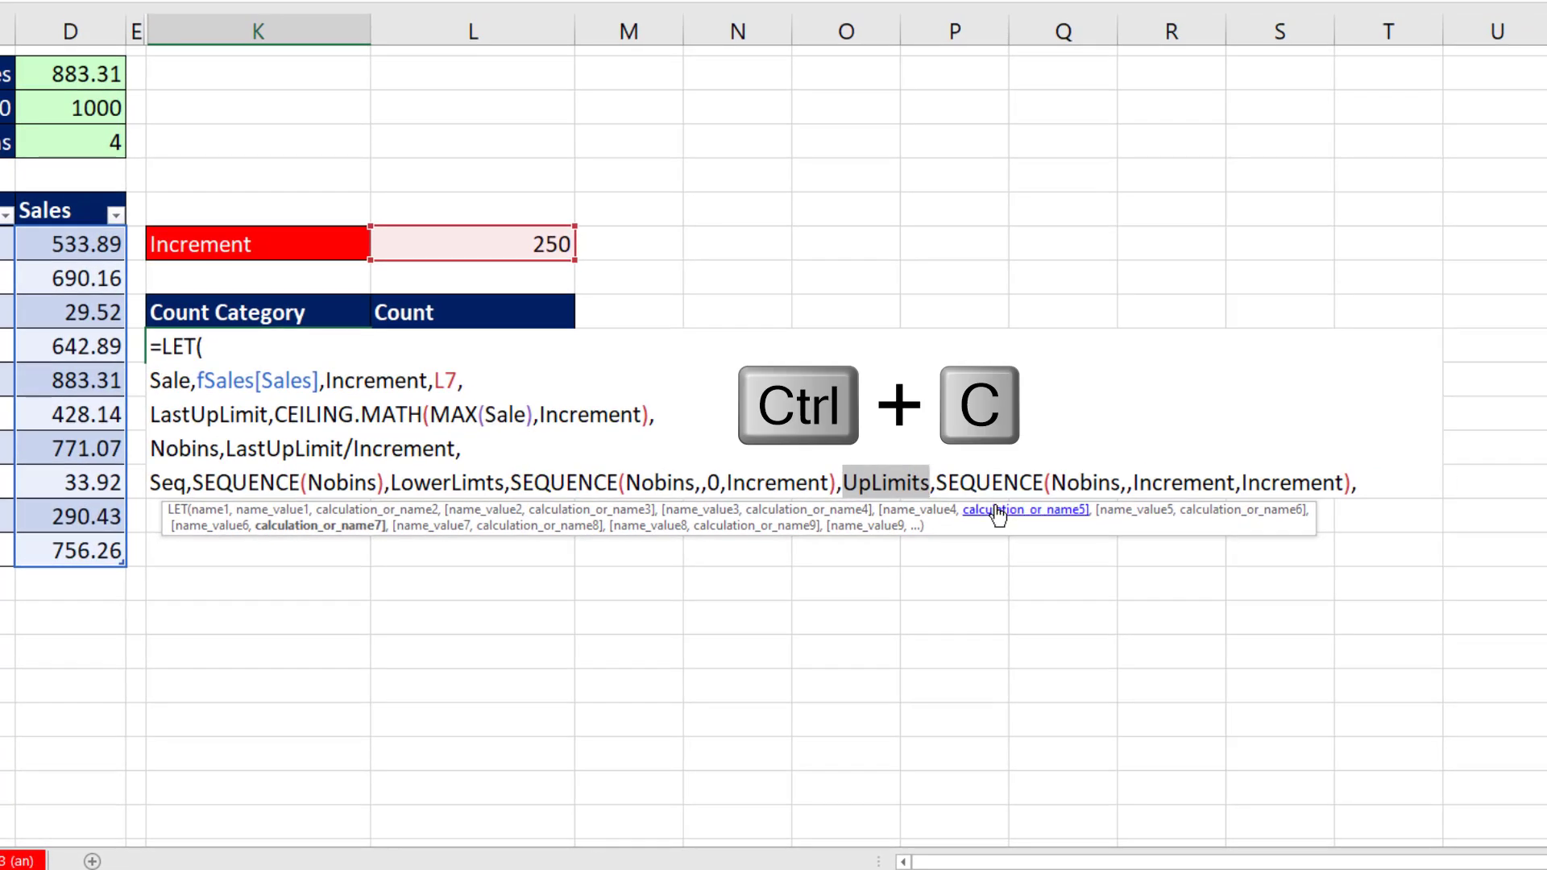
{"action": "left_click", "coordinate": [1370, 488]}
{"action": "key", "text": "ctrl+v"}
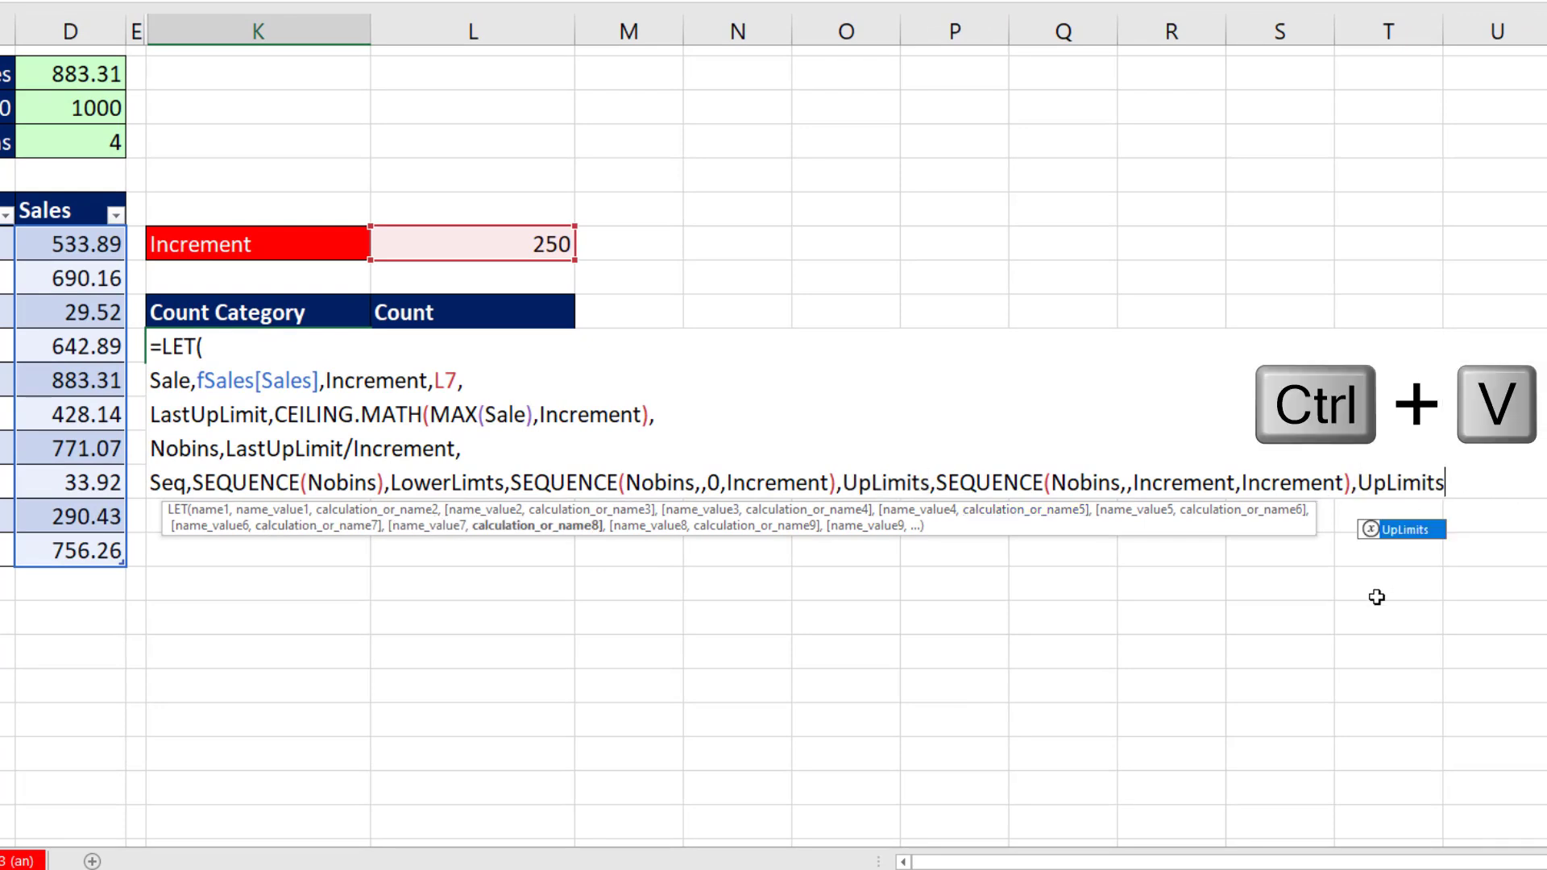
{"action": "type", "text": ")"}
{"action": "key", "text": "ctrl+Return"}
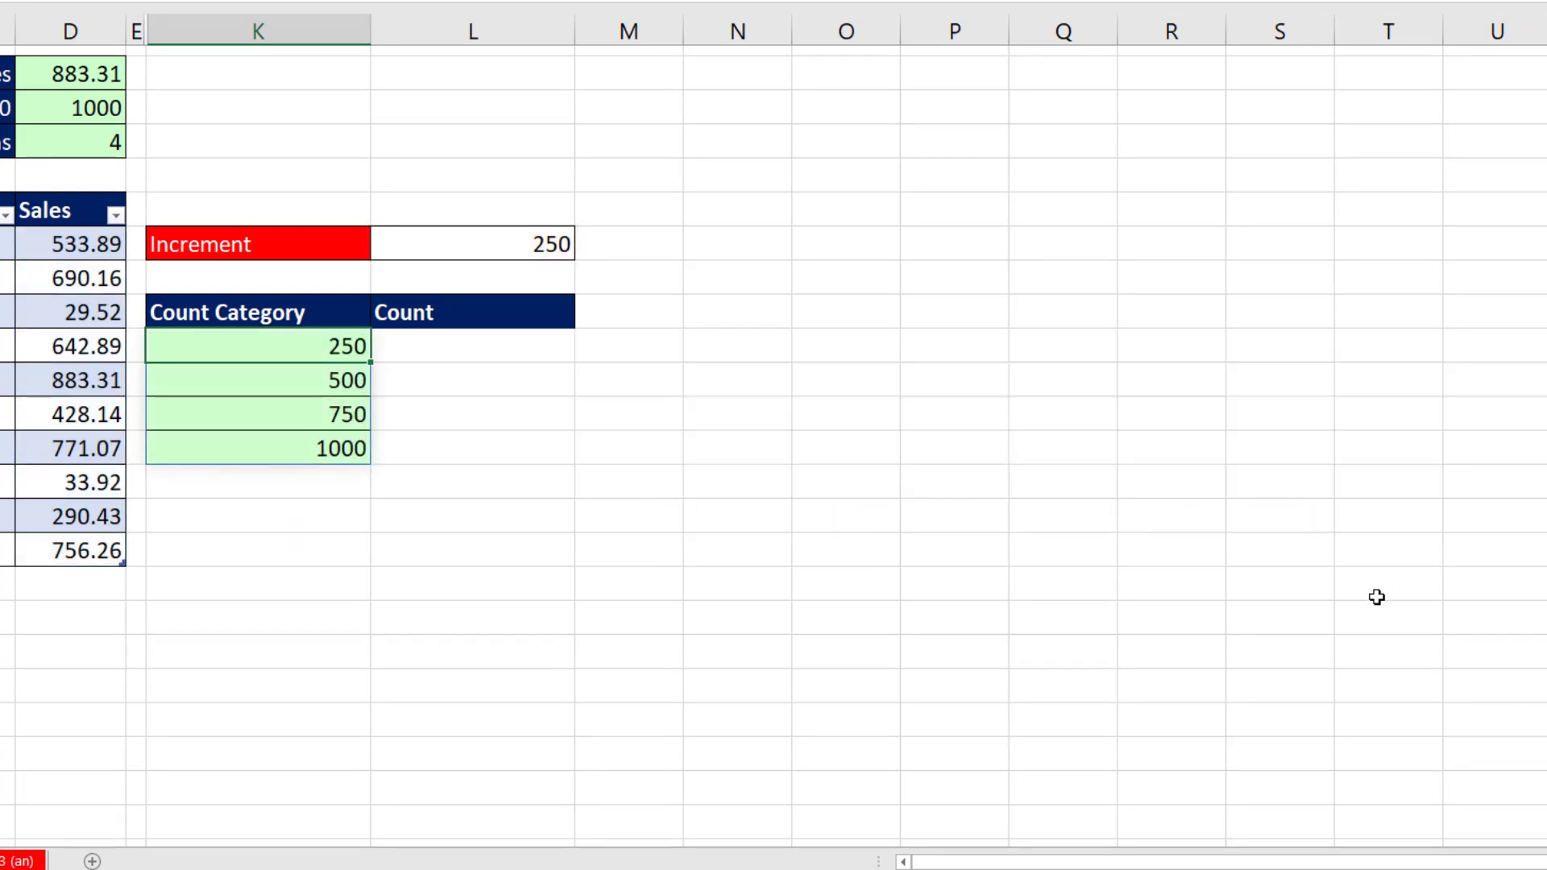
Change the LET result to Seq to check the sequence values.
{"action": "double_click", "coordinate": [354, 345]}
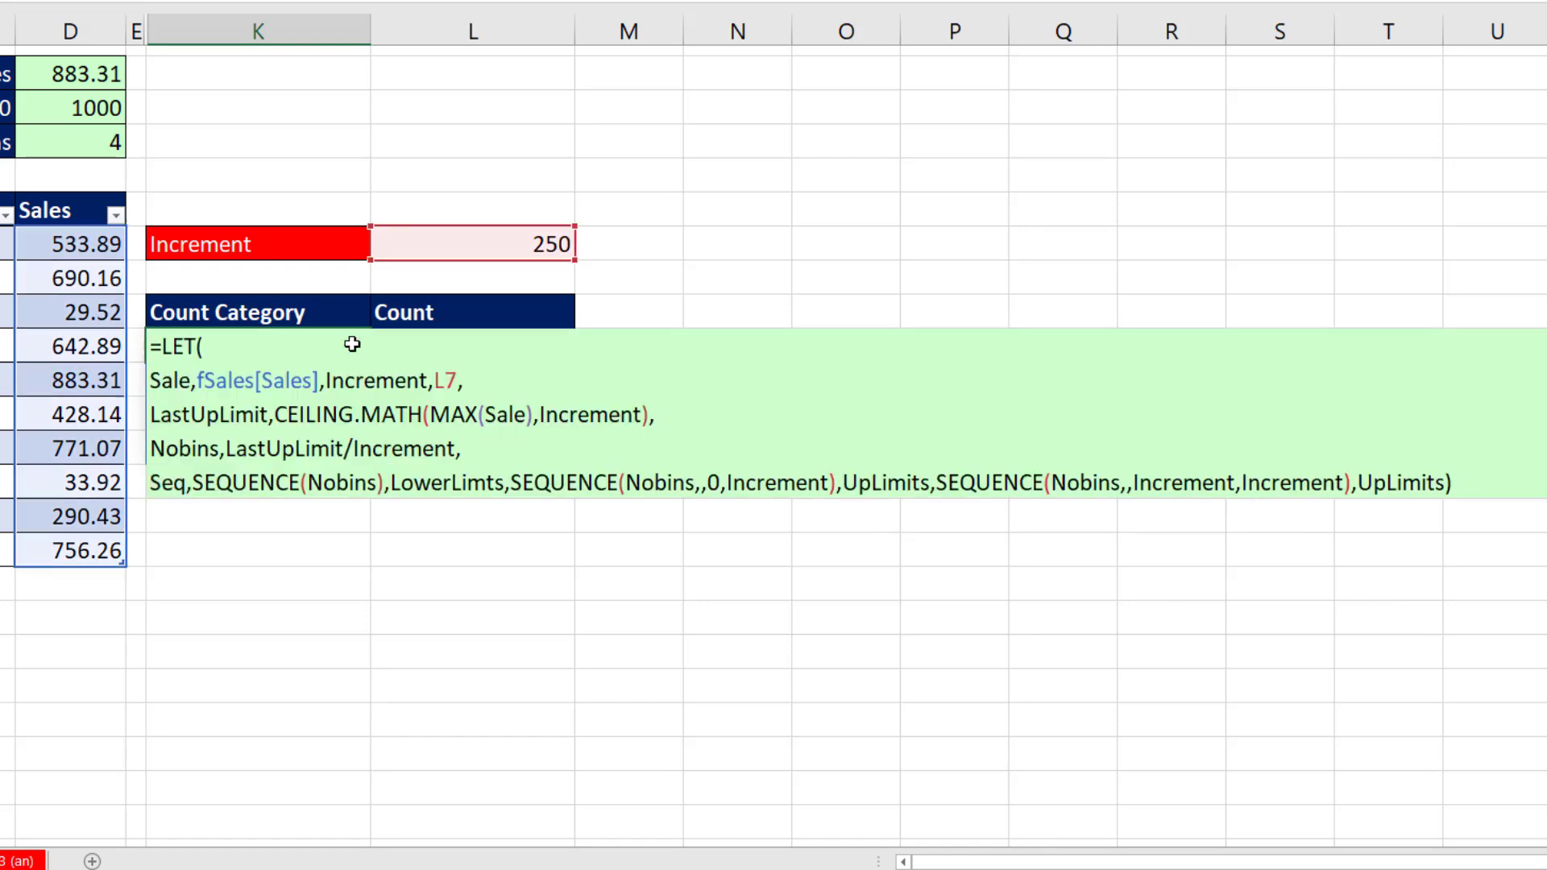
{"action": "double_click", "coordinate": [168, 483]}
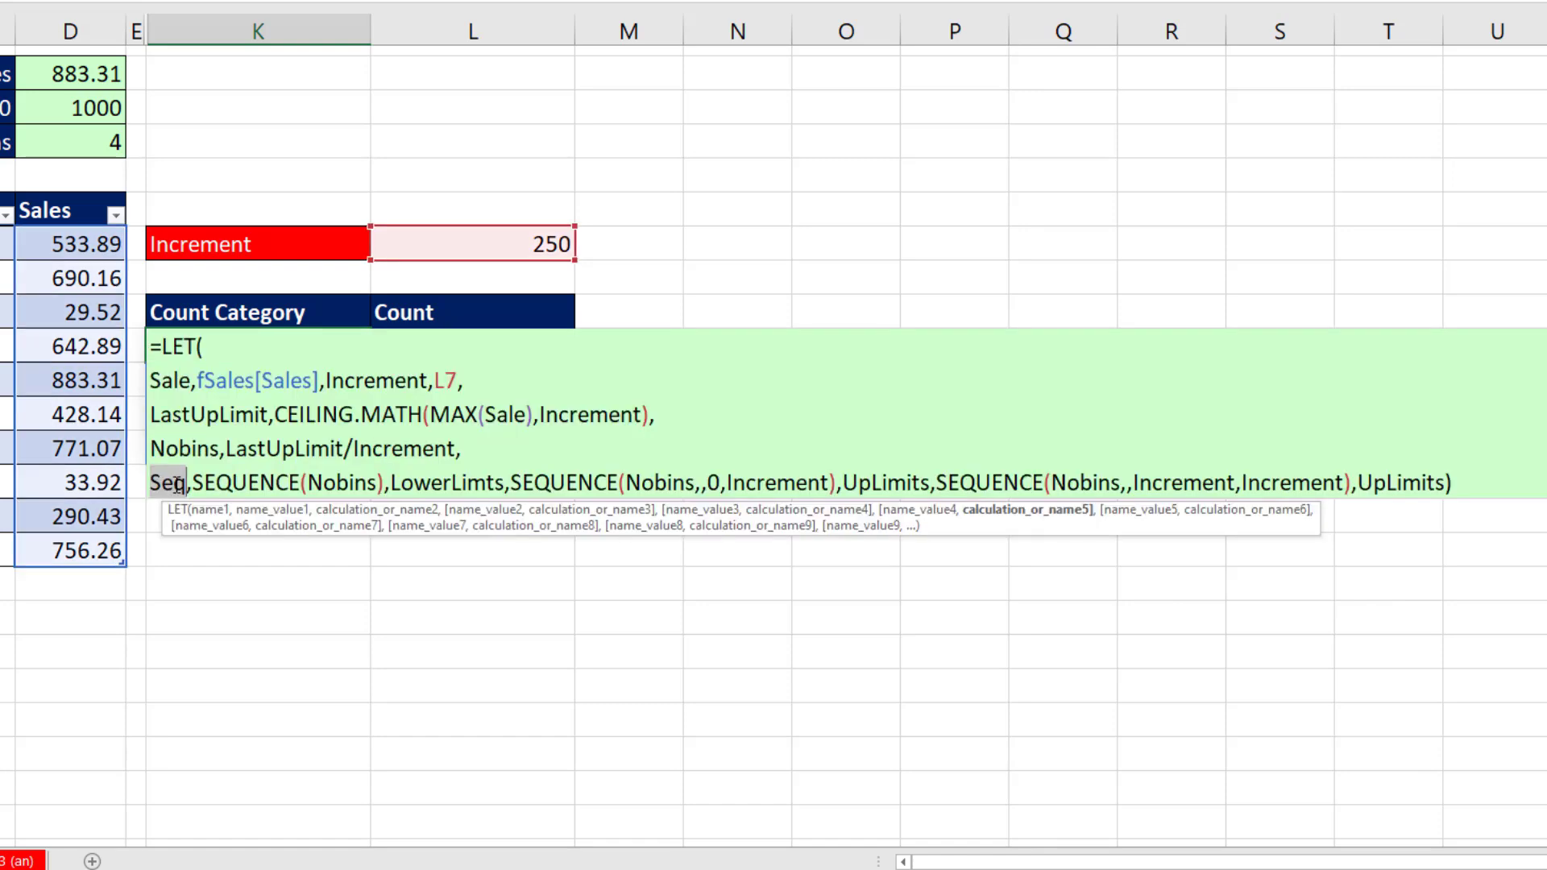
{"action": "double_click", "coordinate": [1387, 482]}
{"action": "type", "text": "Seq"}
{"action": "key", "text": "ctrl+Return"}
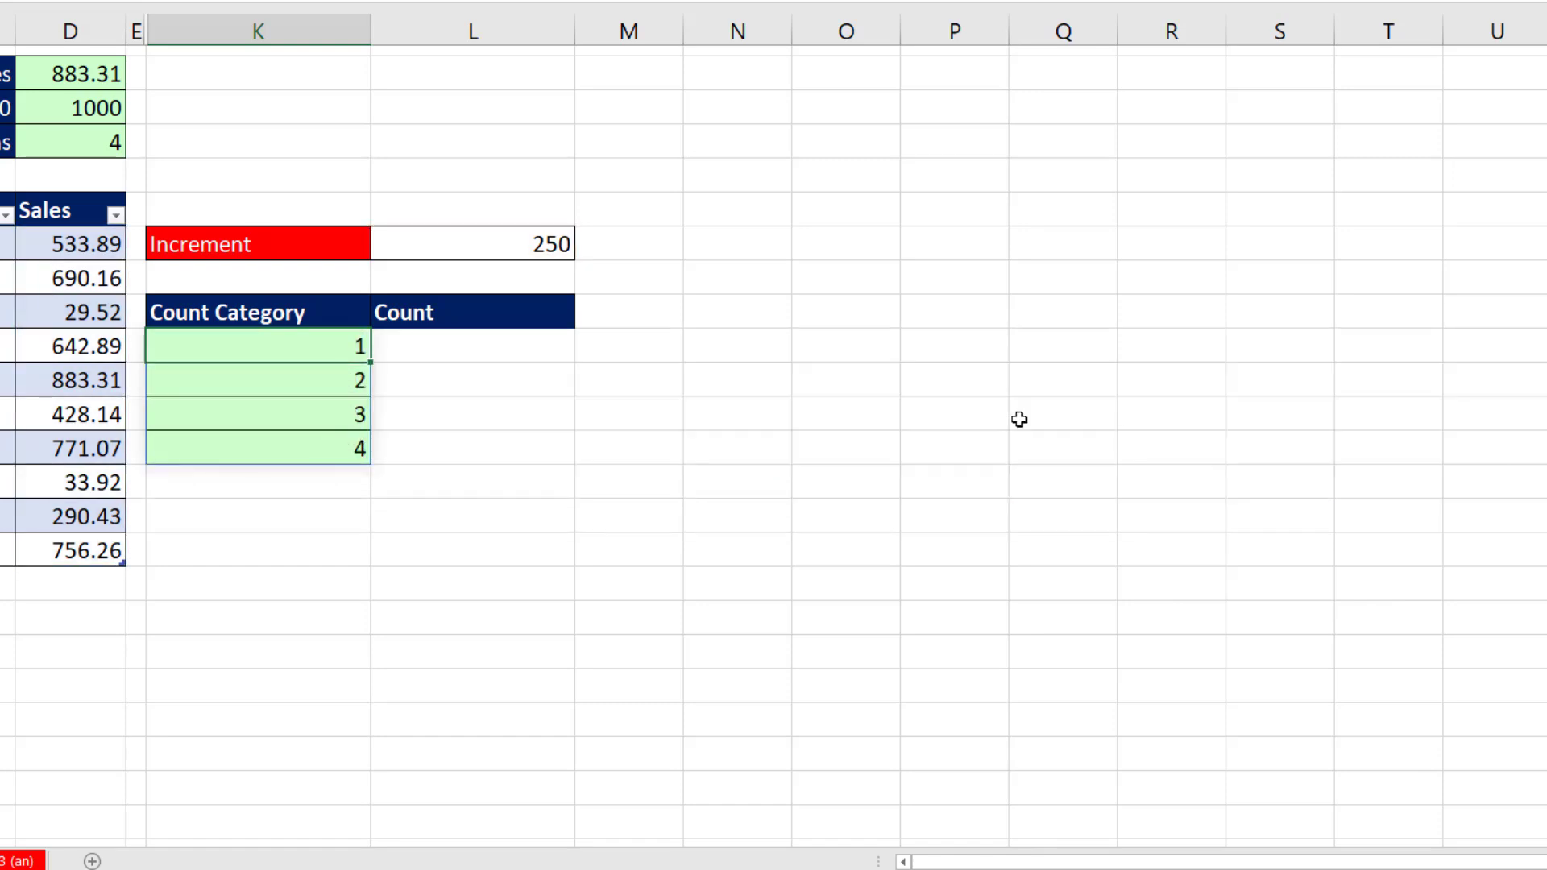
Change the LET result to LowerLimts, spilling 0, 250, 500 and 750.
{"action": "double_click", "coordinate": [318, 359]}
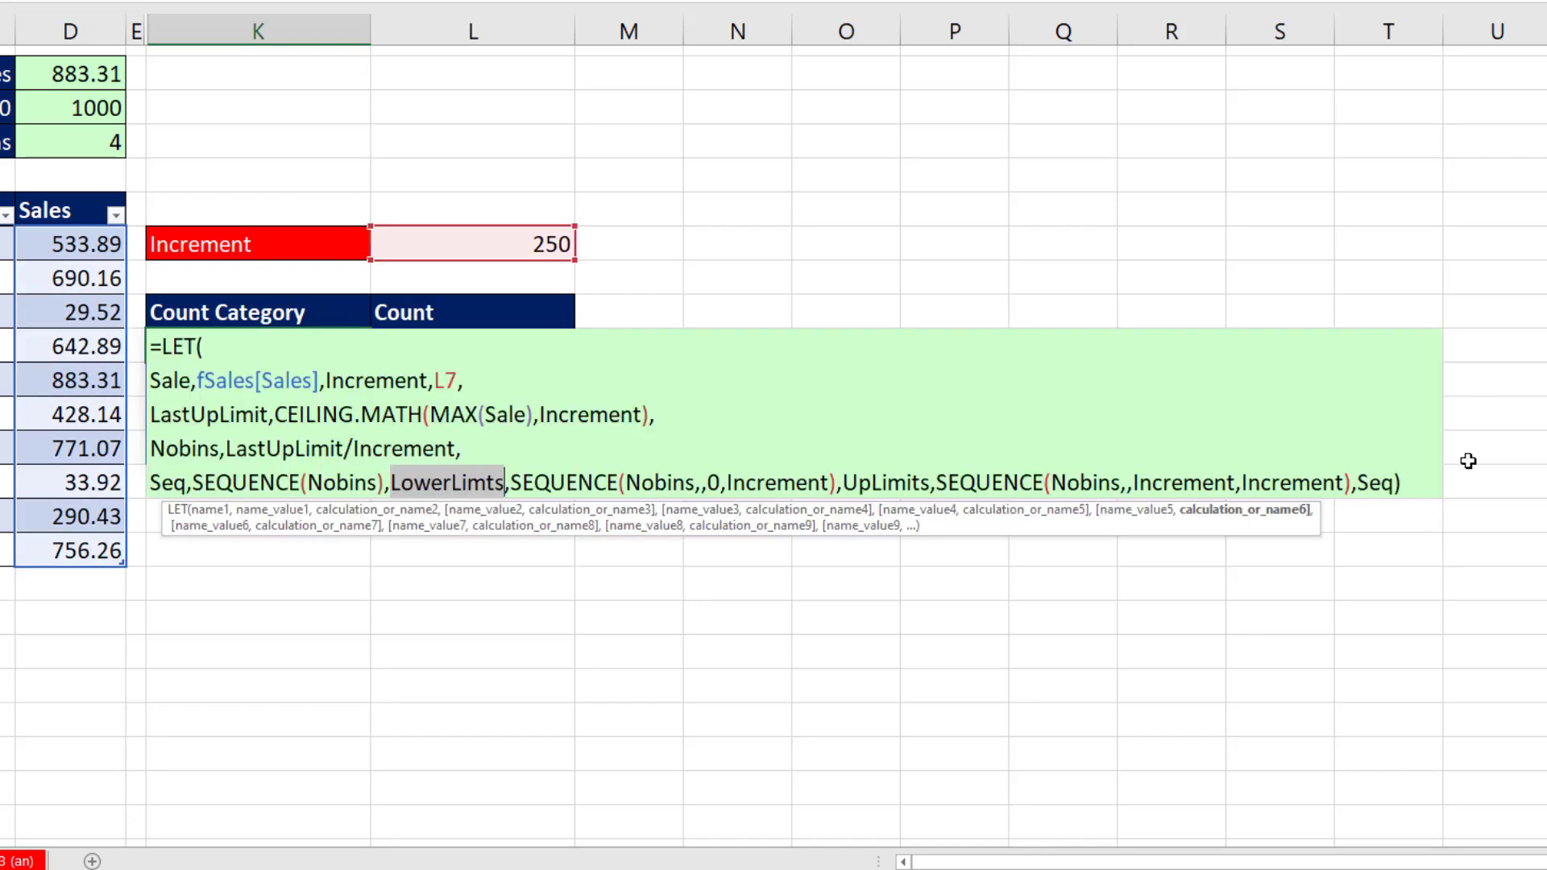
{"action": "double_click", "coordinate": [1376, 482]}
{"action": "left_click", "coordinate": [1378, 483]}
{"action": "double_click", "coordinate": [1379, 481]}
{"action": "type", "text": "LowerLimts"}
{"action": "key", "text": "ctrl+Return"}
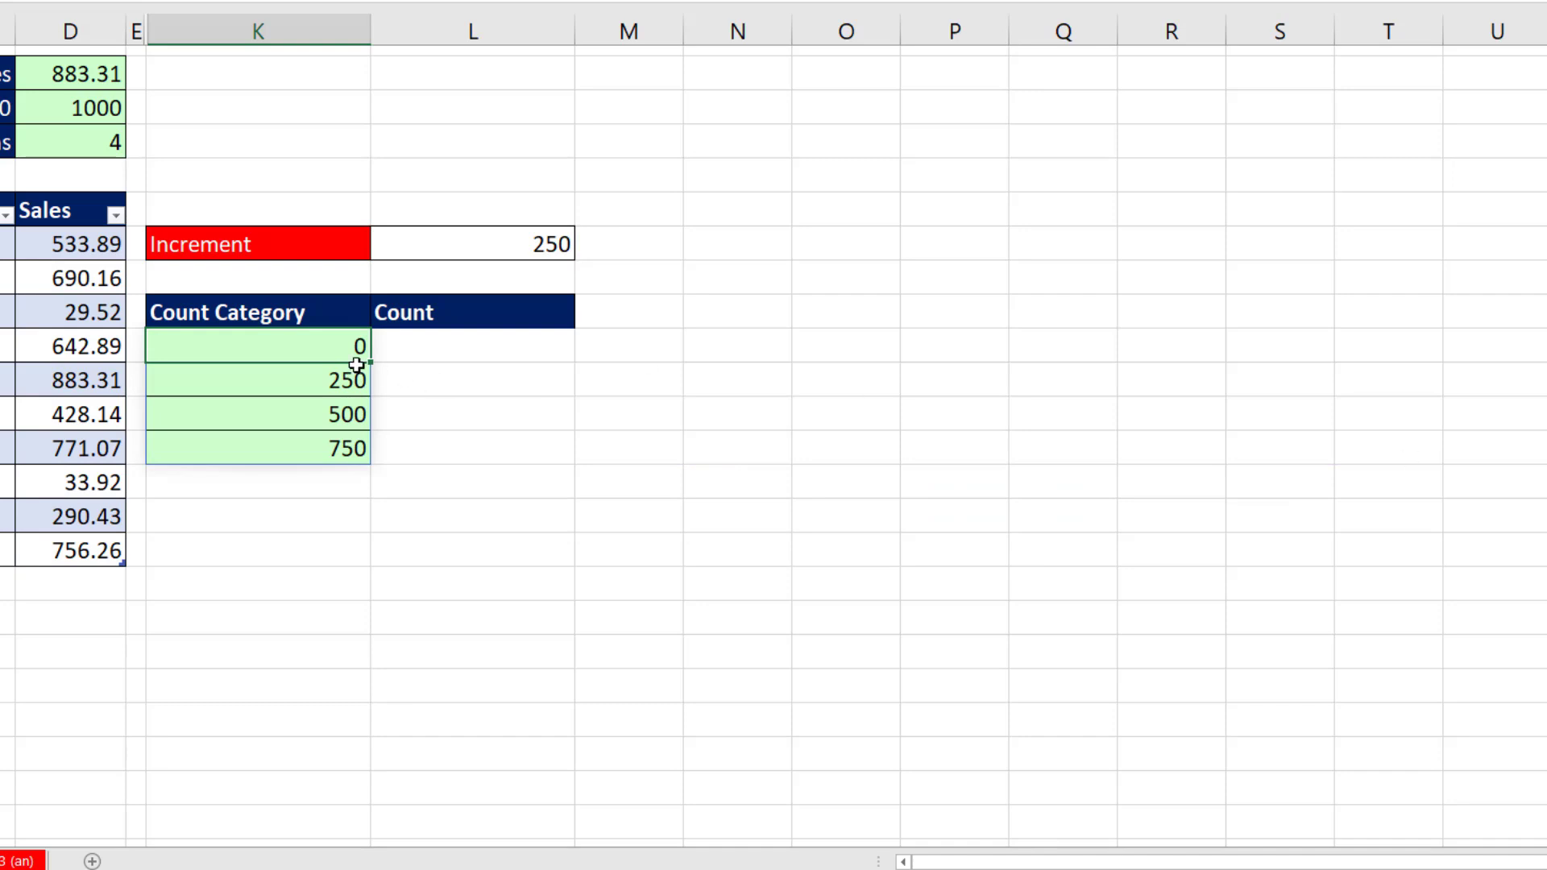
{"action": "double_click", "coordinate": [330, 347]}
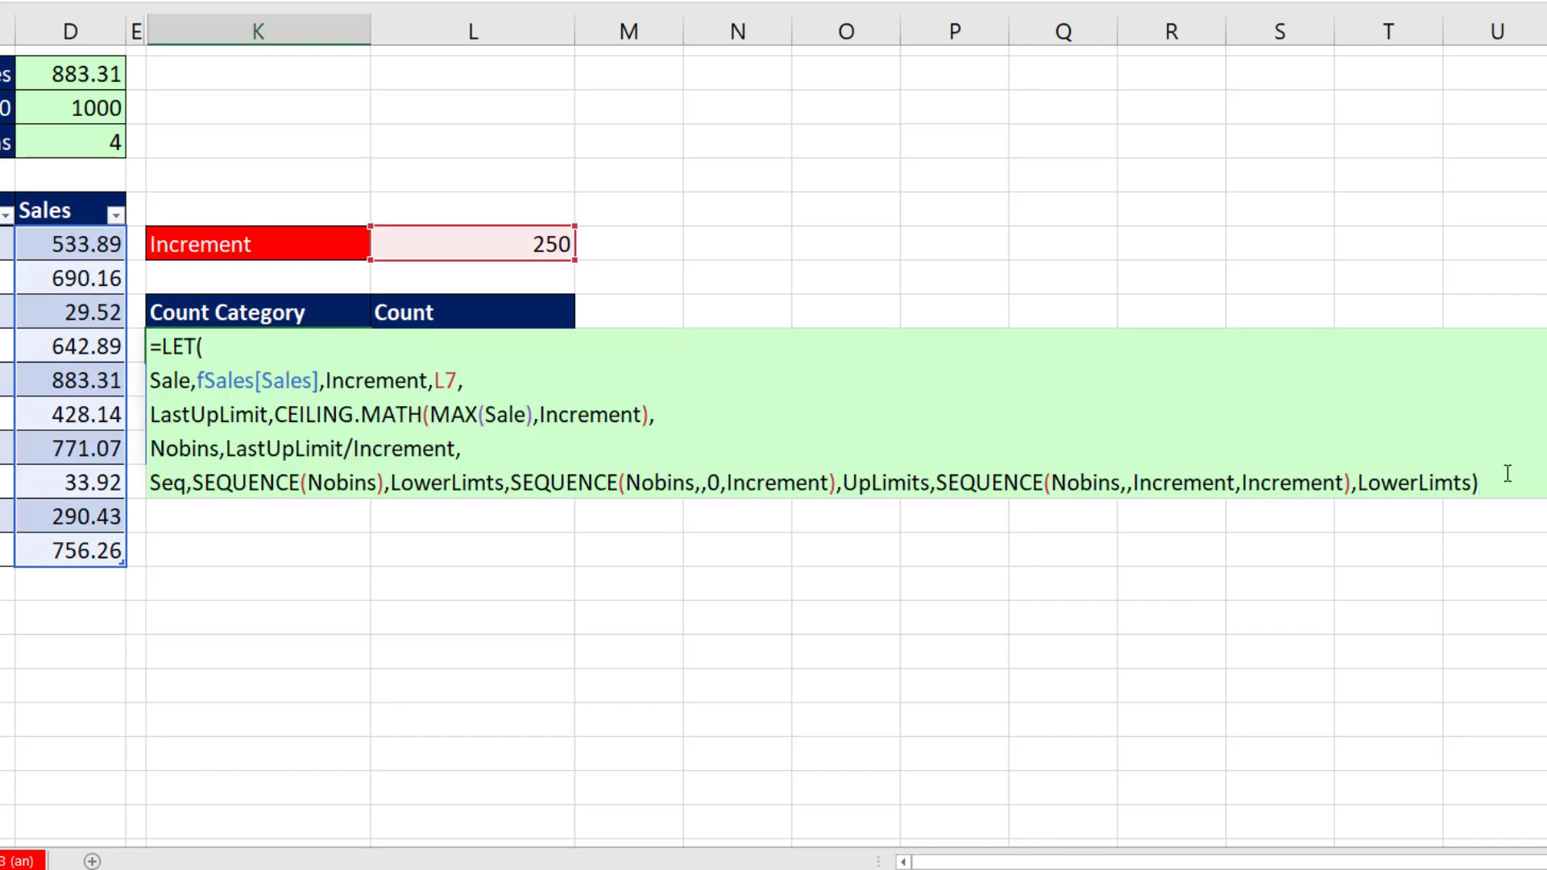
Add a Categories line: IF(Seq=1,"Sale <= "&Increment,LowerLimts&" < Sale <= "&UpLimits).
{"action": "key", "text": "BackSpace"}
{"action": "key", "text": "BackSpace"}
{"action": "key", "text": "BackSpace"}
{"action": "key", "text": "BackSpace"}
{"action": "key", "text": "BackSpace"}
{"action": "key", "text": "BackSpace"}
{"action": "key", "text": "BackSpace"}
{"action": "key", "text": "BackSpace"}
{"action": "key", "text": "BackSpace"}
{"action": "key", "text": "BackSpace"}
{"action": "key", "text": "BackSpace"}
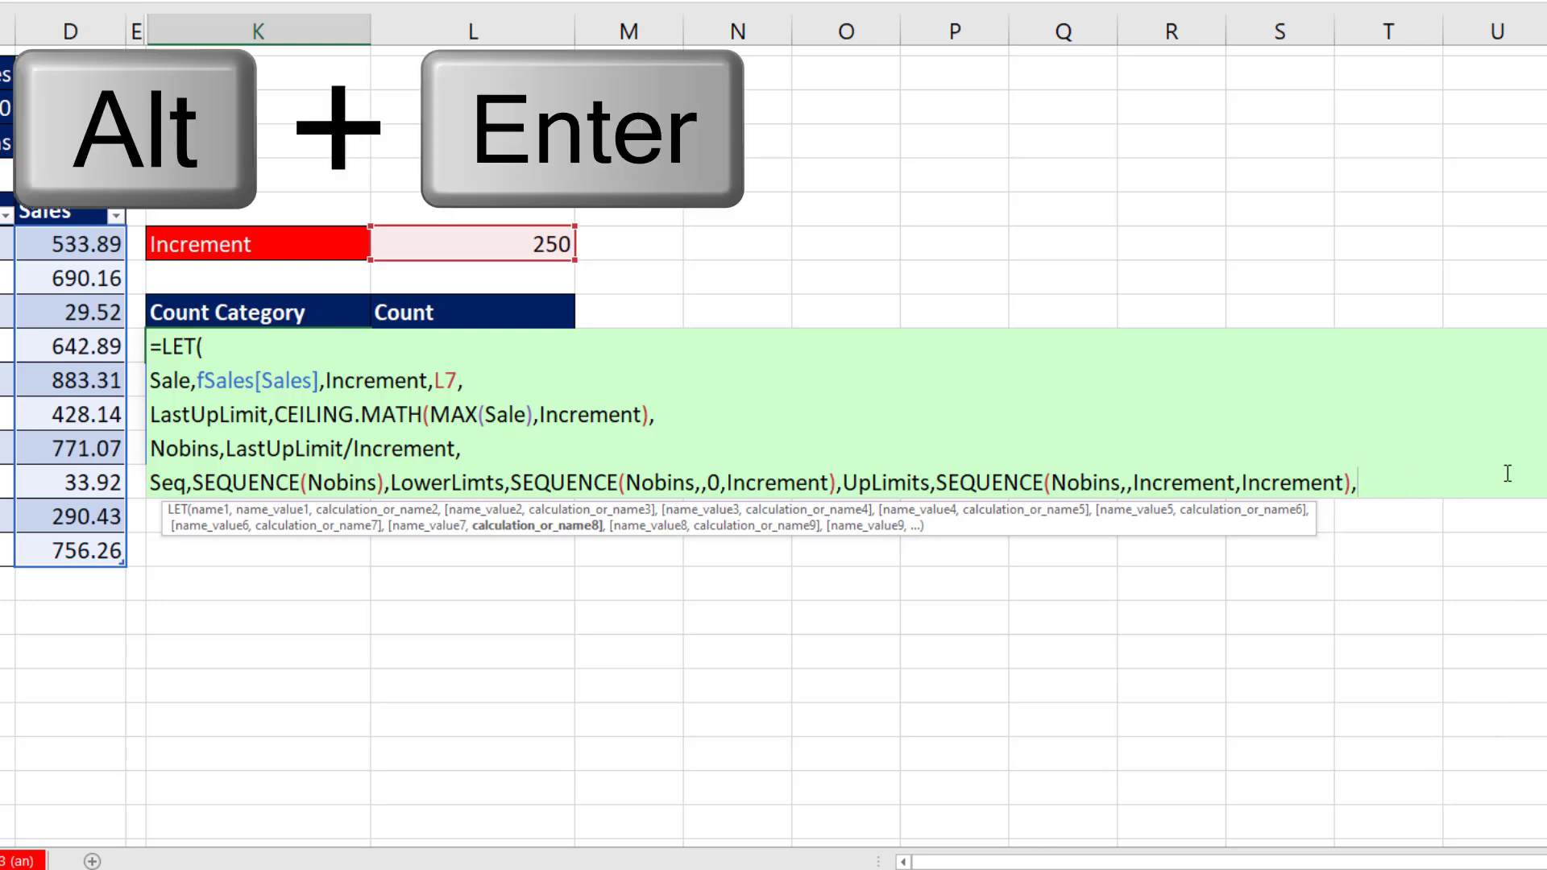
{"action": "key", "text": "alt+Return"}
{"action": "type", "text": "C"}
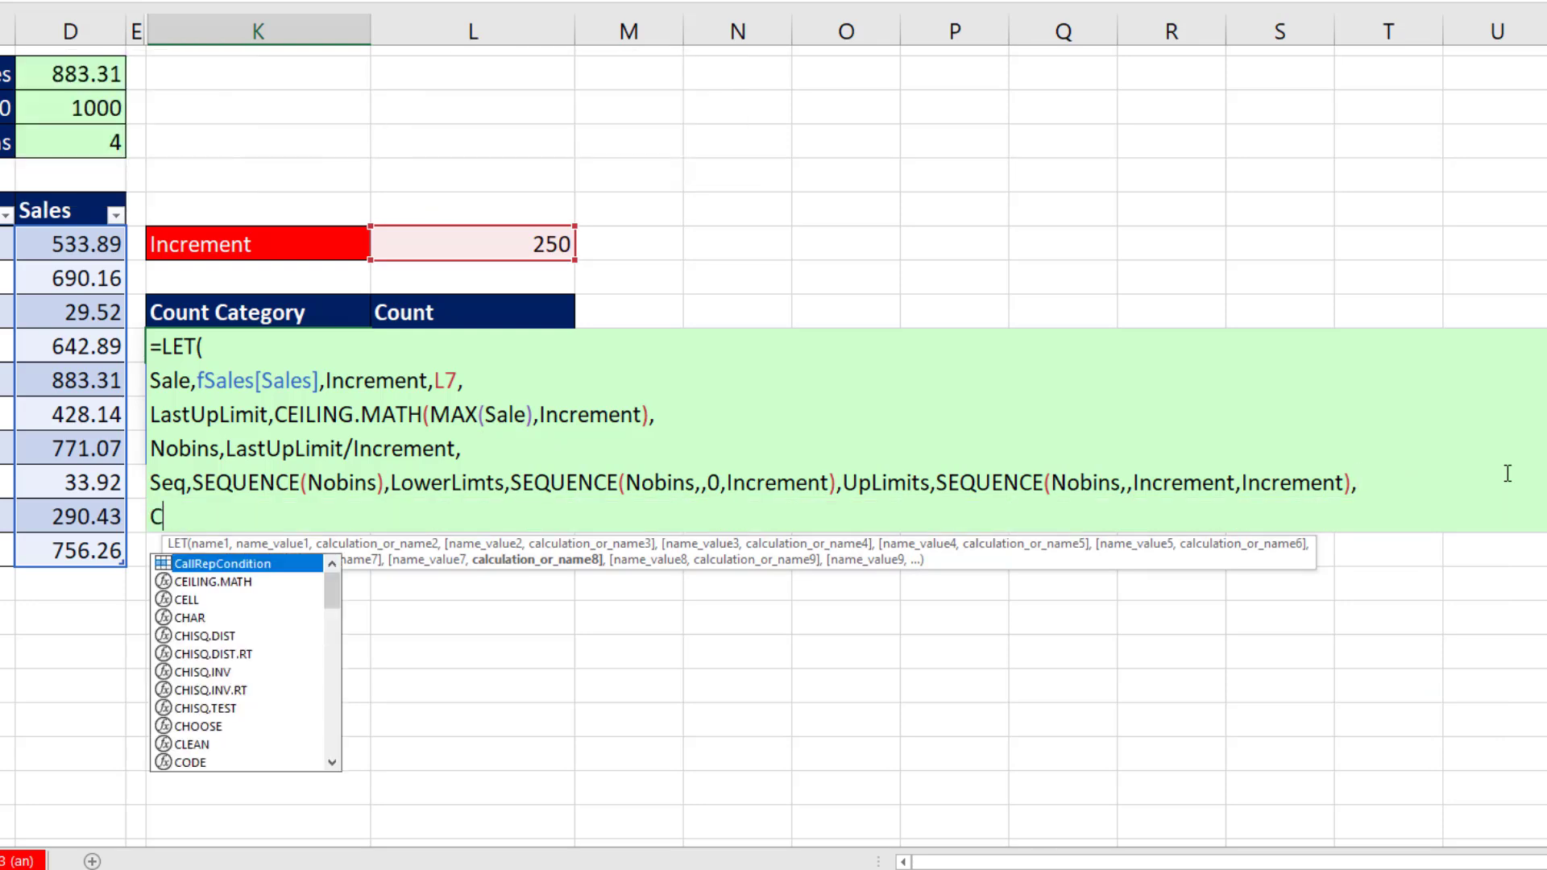
{"action": "type", "text": "ategories,"}
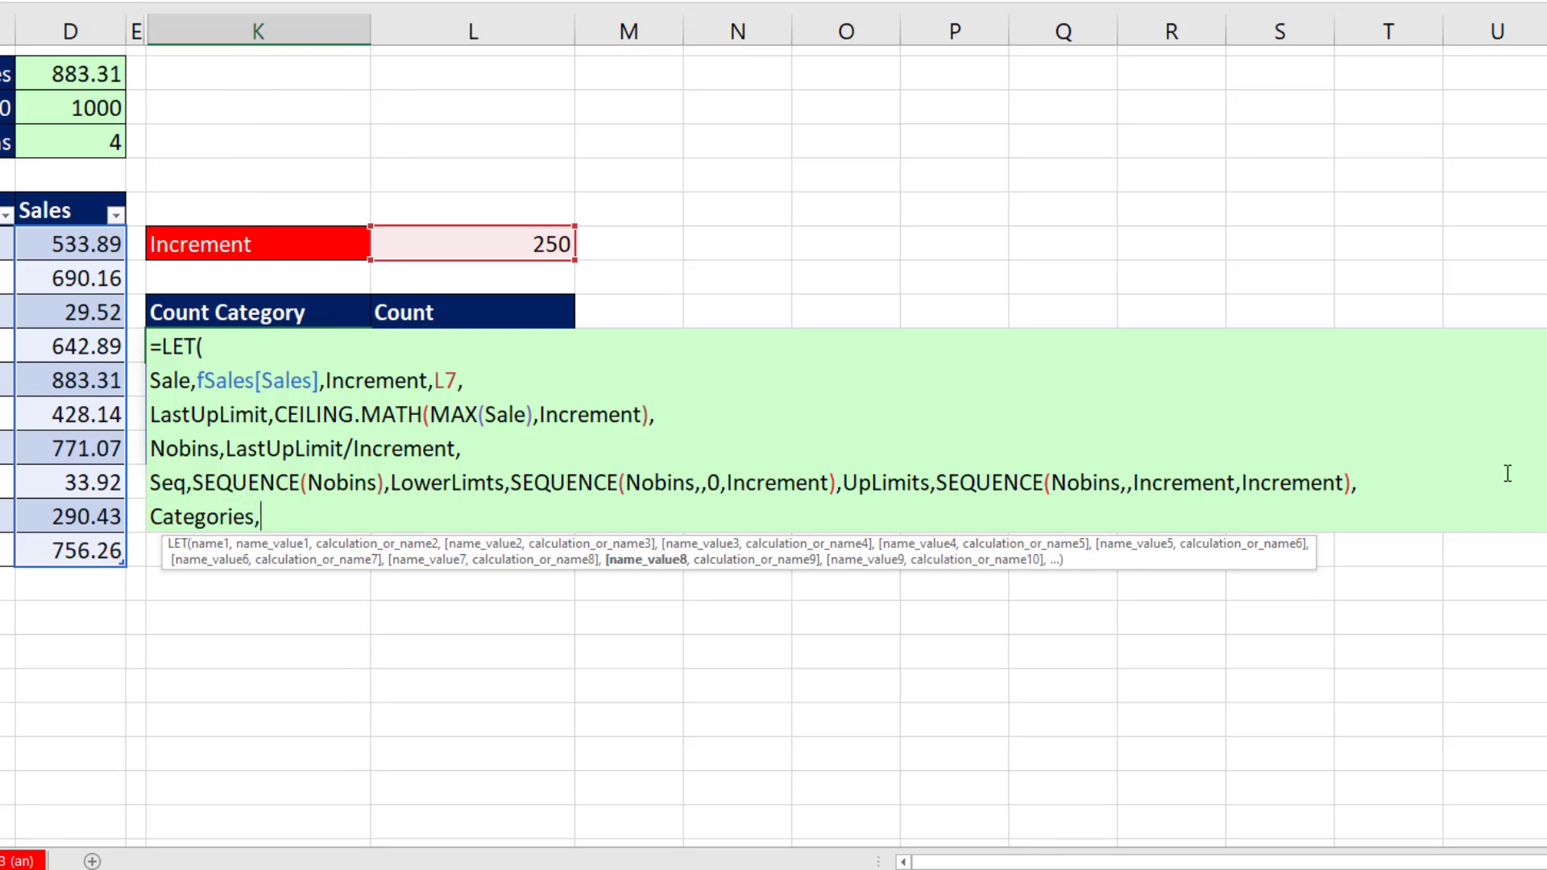
{"action": "type", "text": "if"}
{"action": "key", "text": "Tab"}
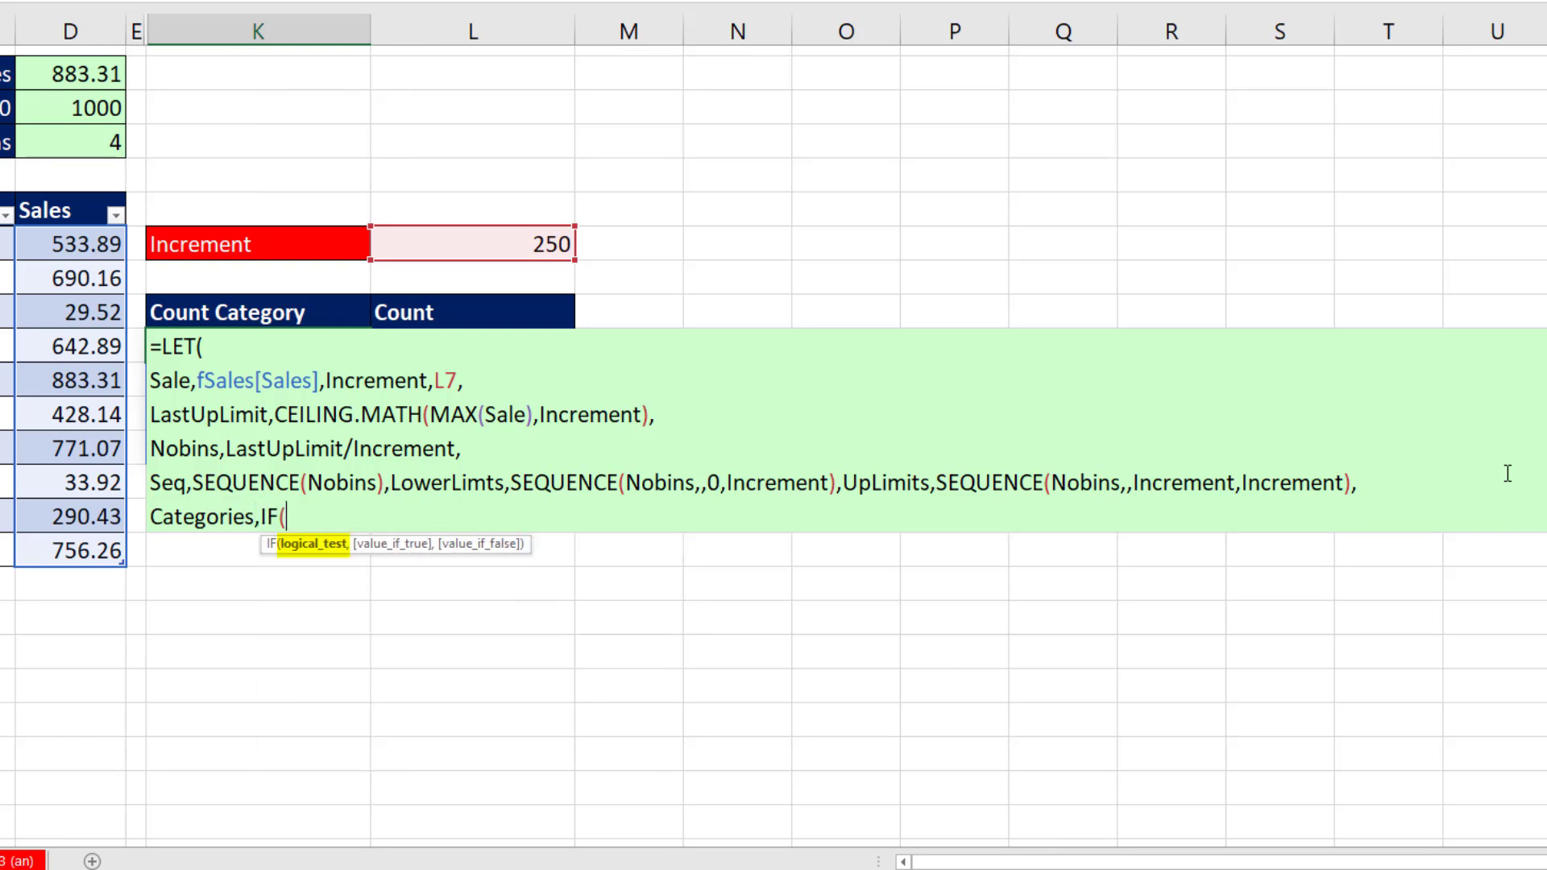
{"action": "type", "text": "Seq"}
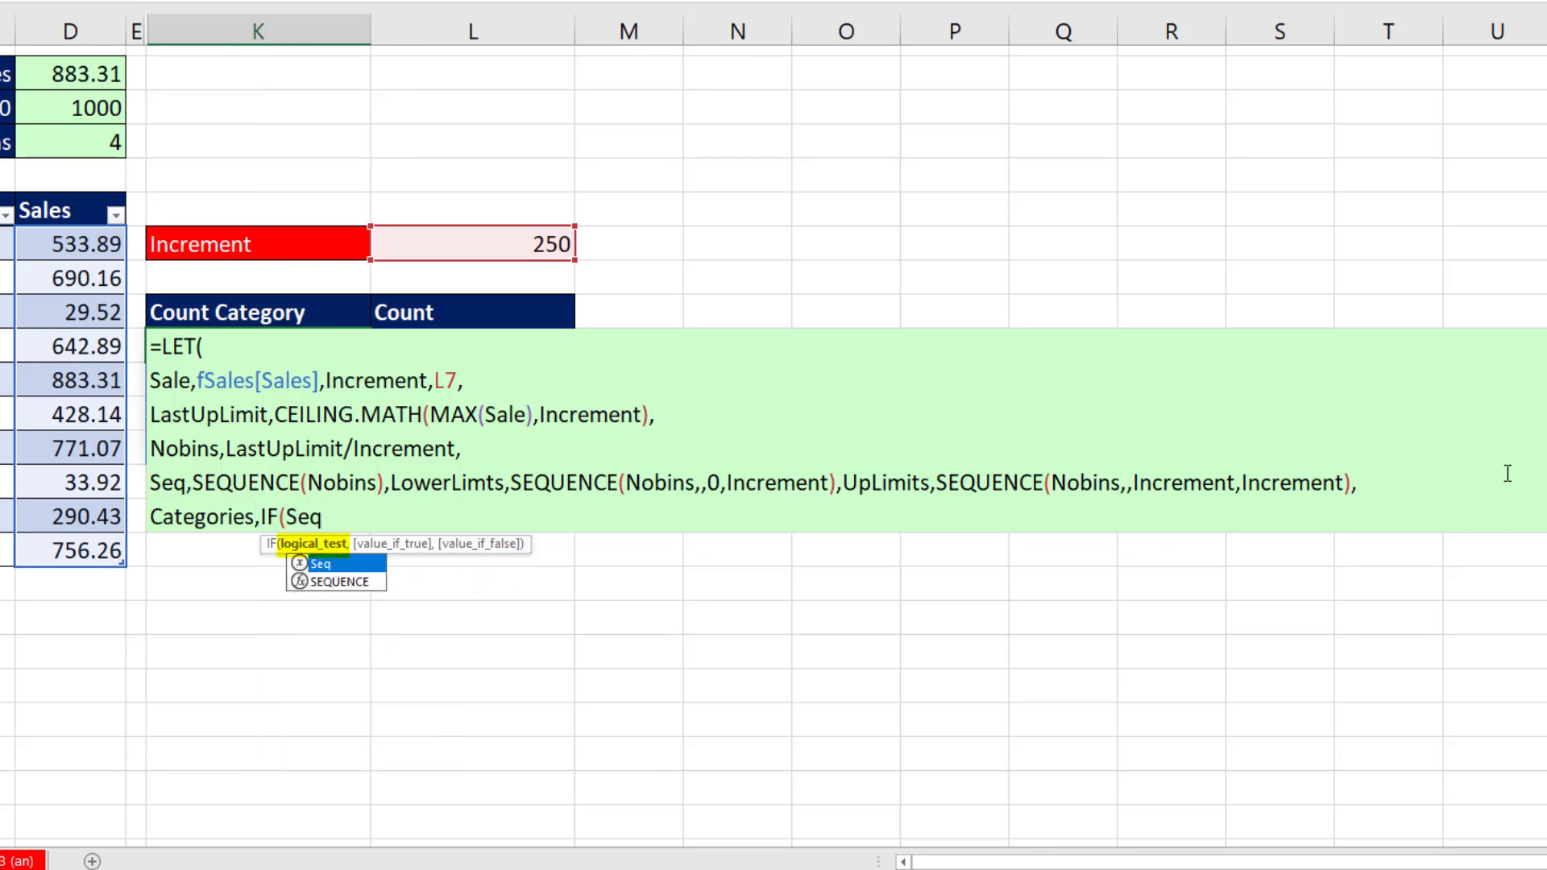
{"action": "type", "text": "="}
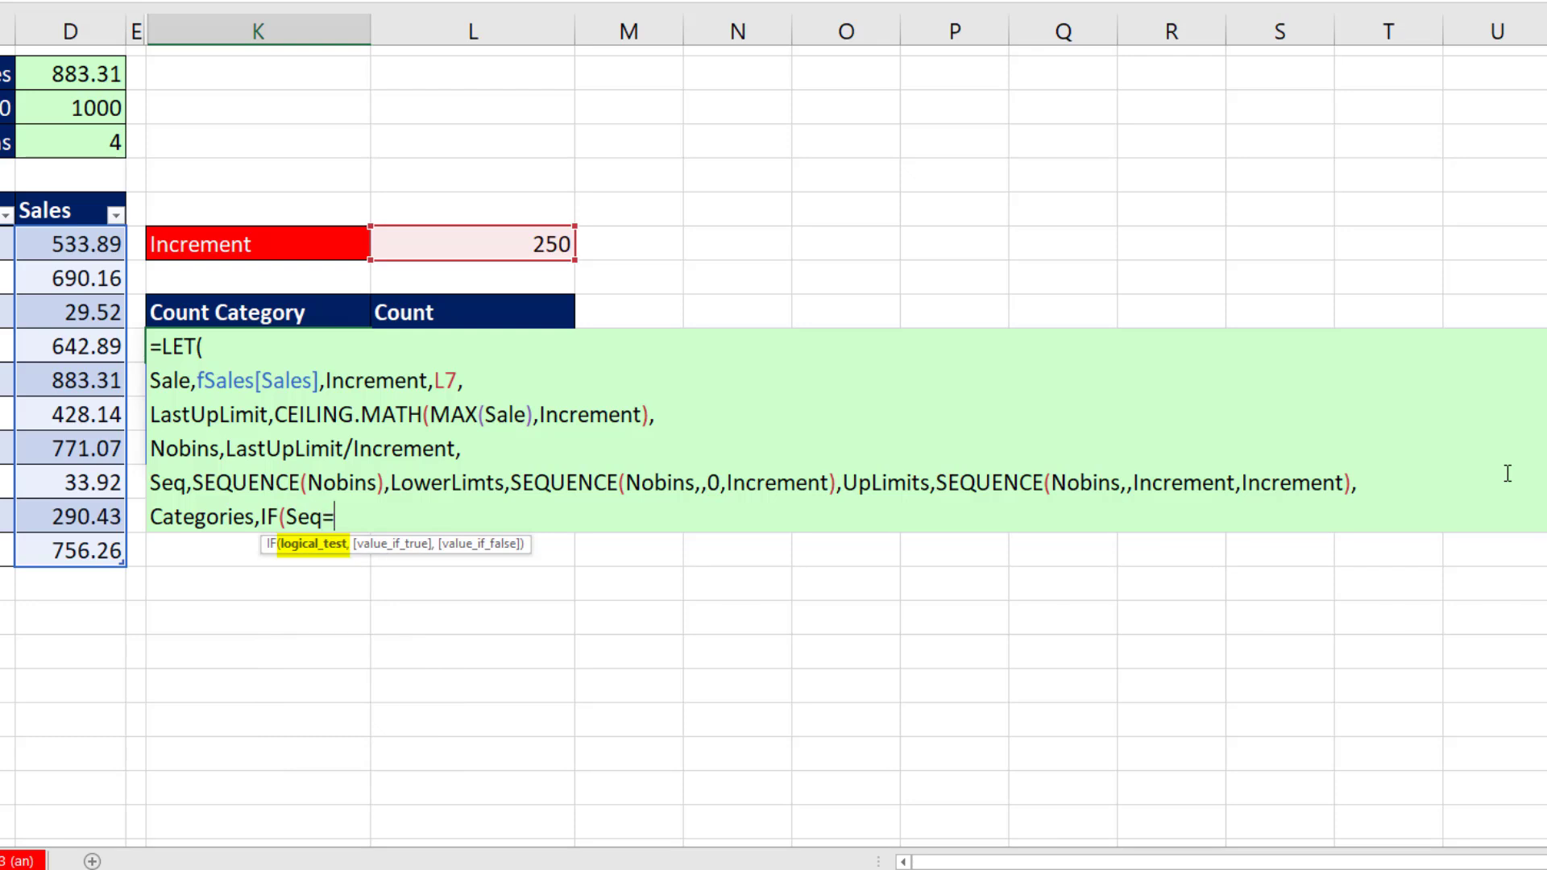
{"action": "type", "text": "1,"}
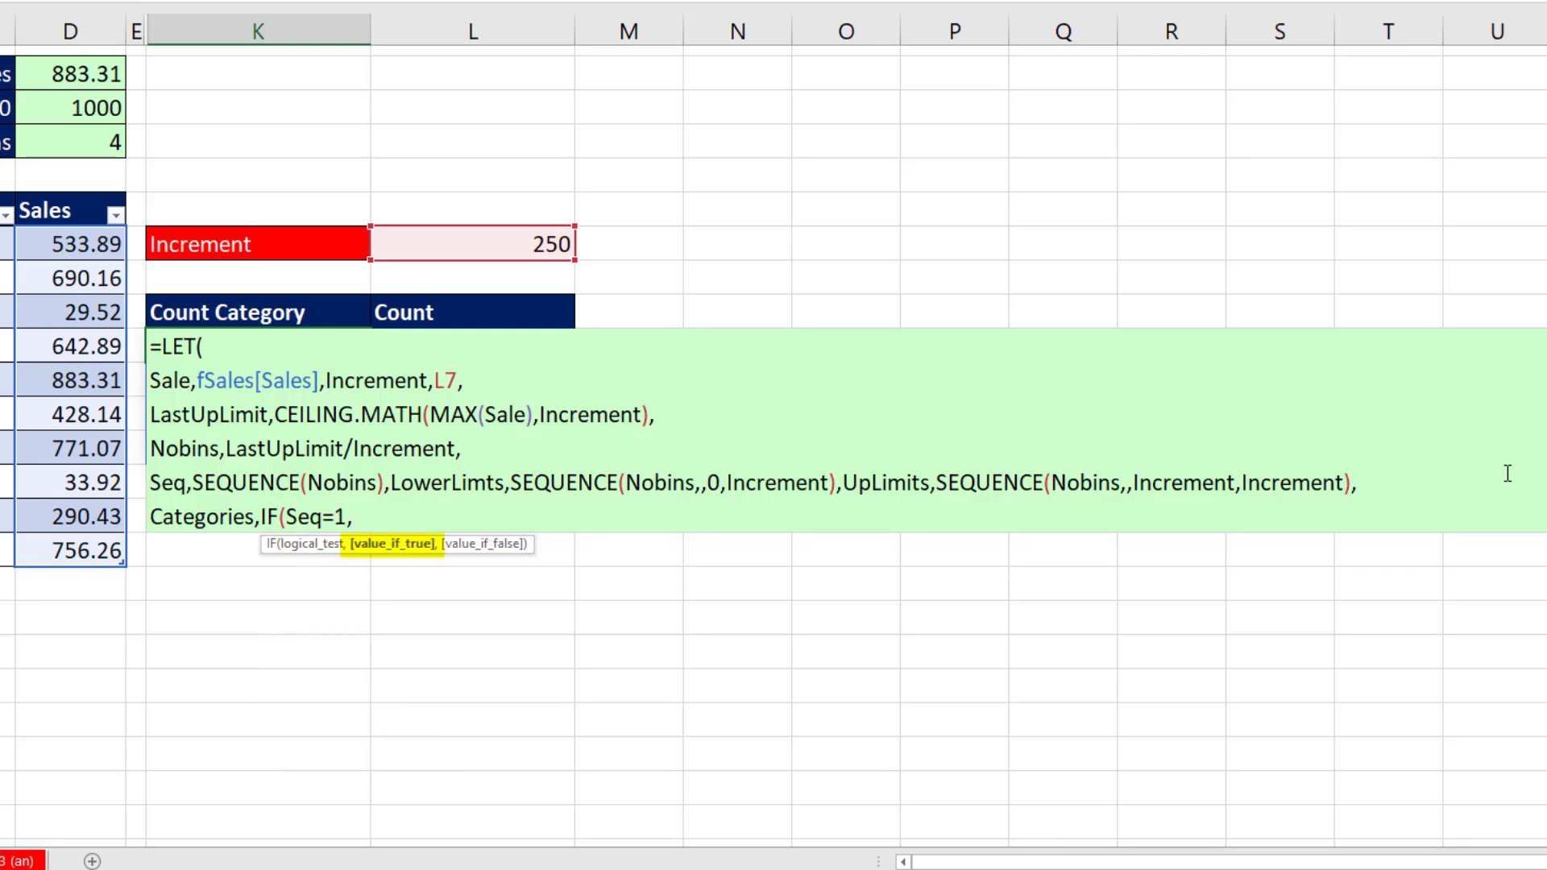
{"action": "type", "text": "\"Sale <= \"&In"}
{"action": "key", "text": "Tab"}
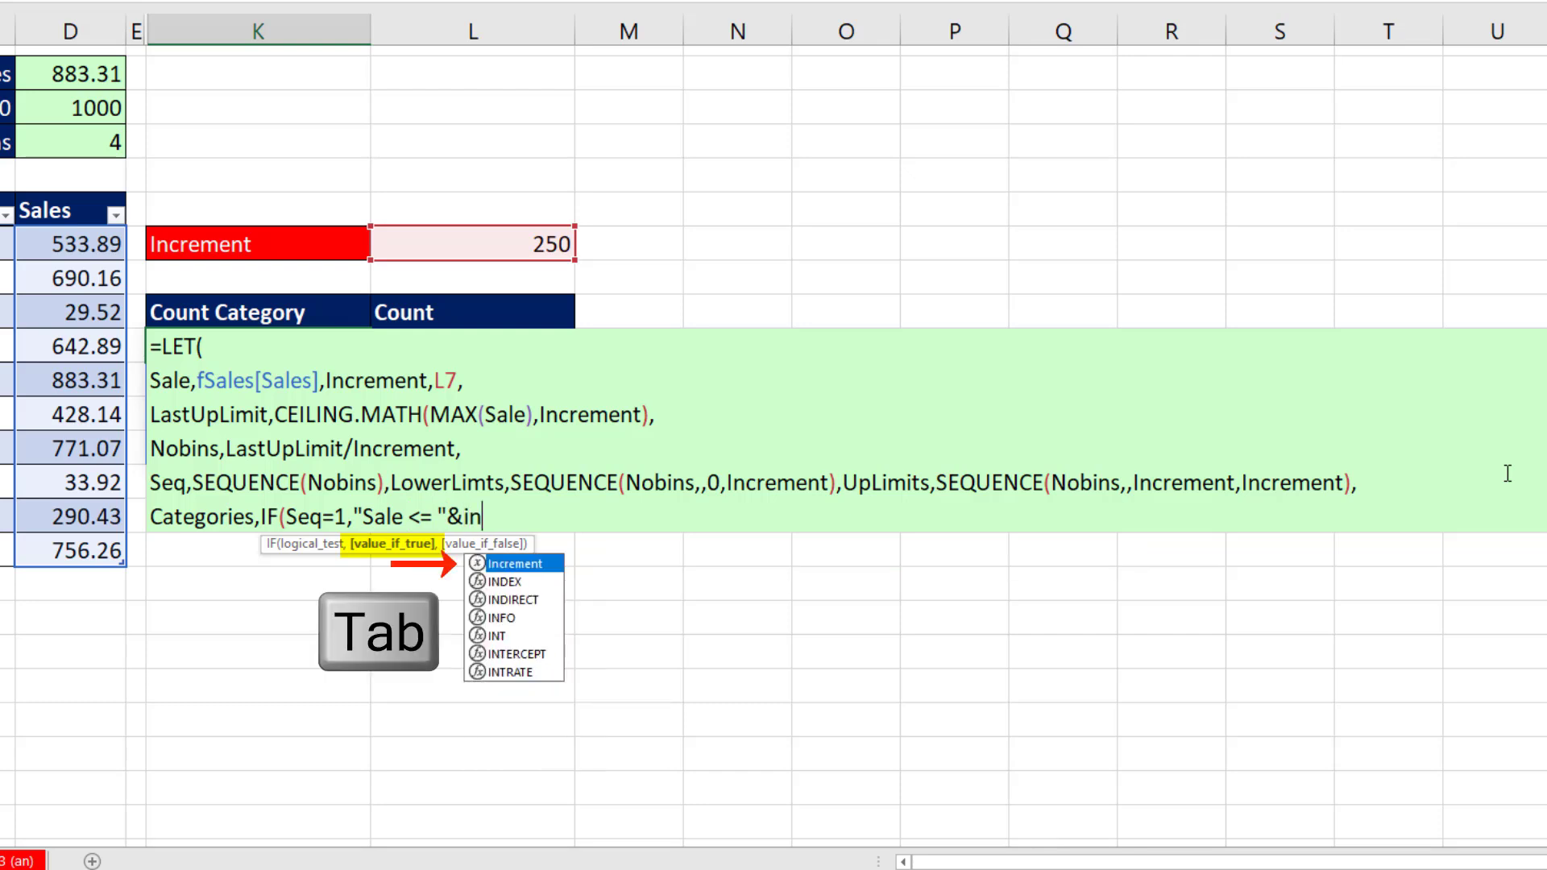
{"action": "type", "text": ","}
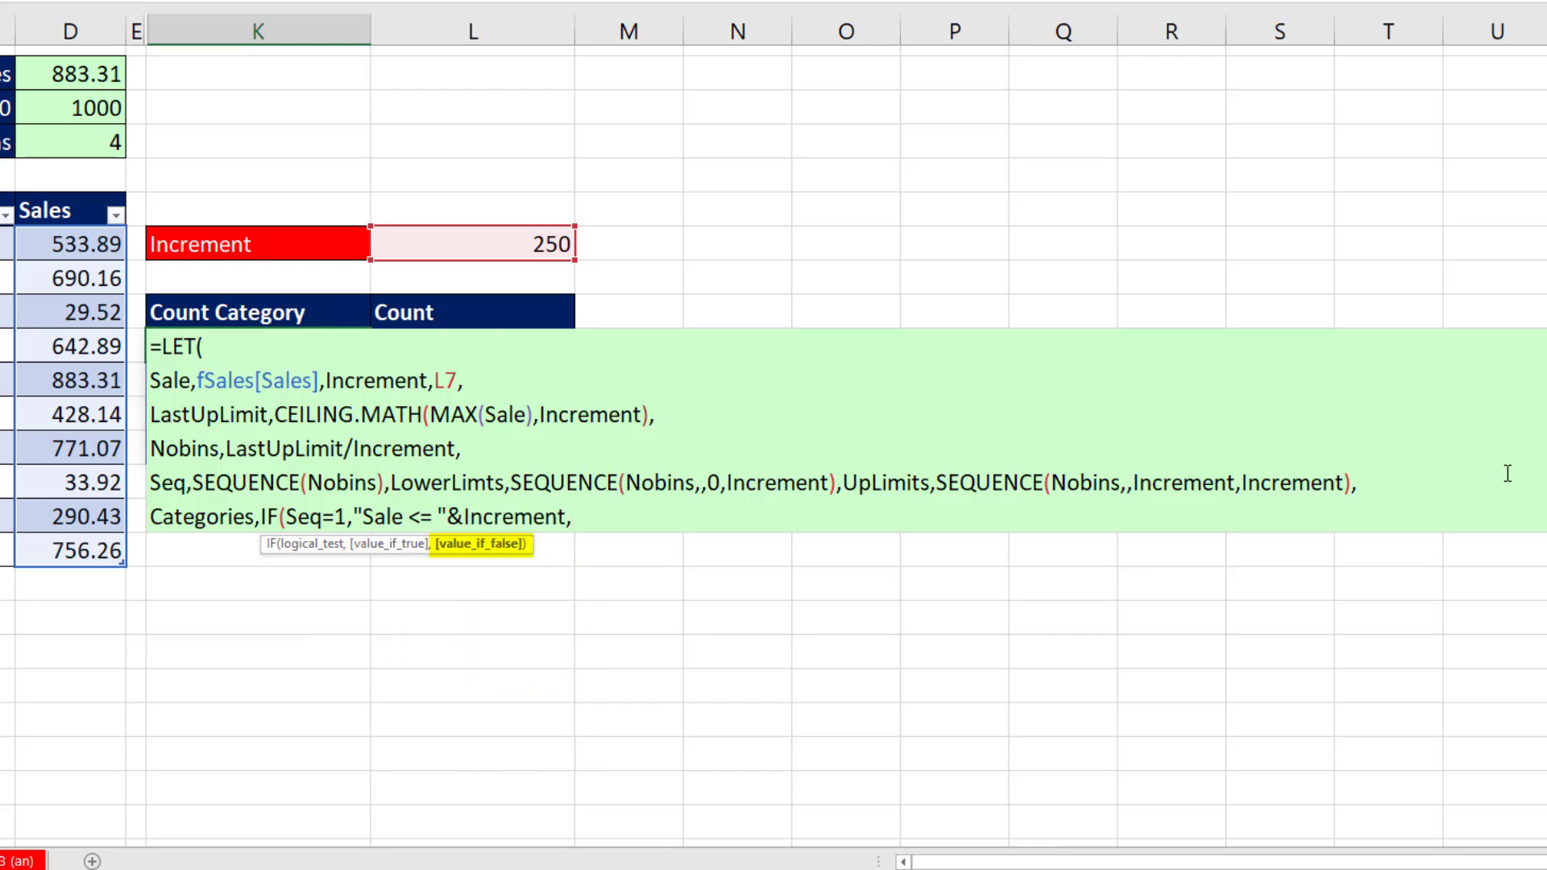
{"action": "type", "text": "lower"}
{"action": "key", "text": "Down"}
{"action": "key", "text": "Tab"}
{"action": "type", "text": "&\" < Sale "}
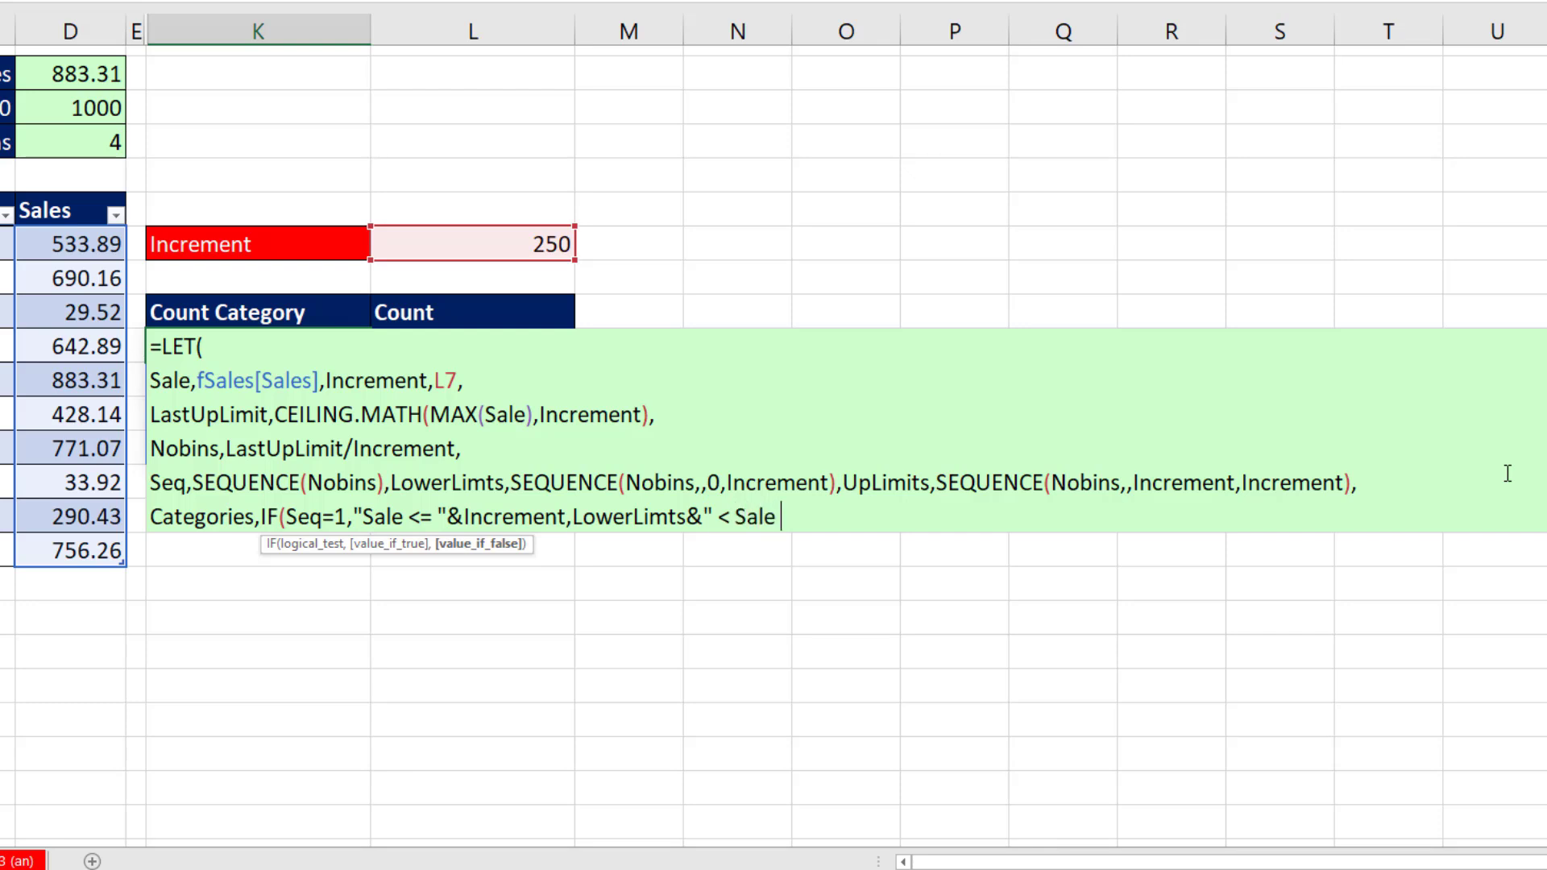
{"action": "type", "text": "<= \"&Up"}
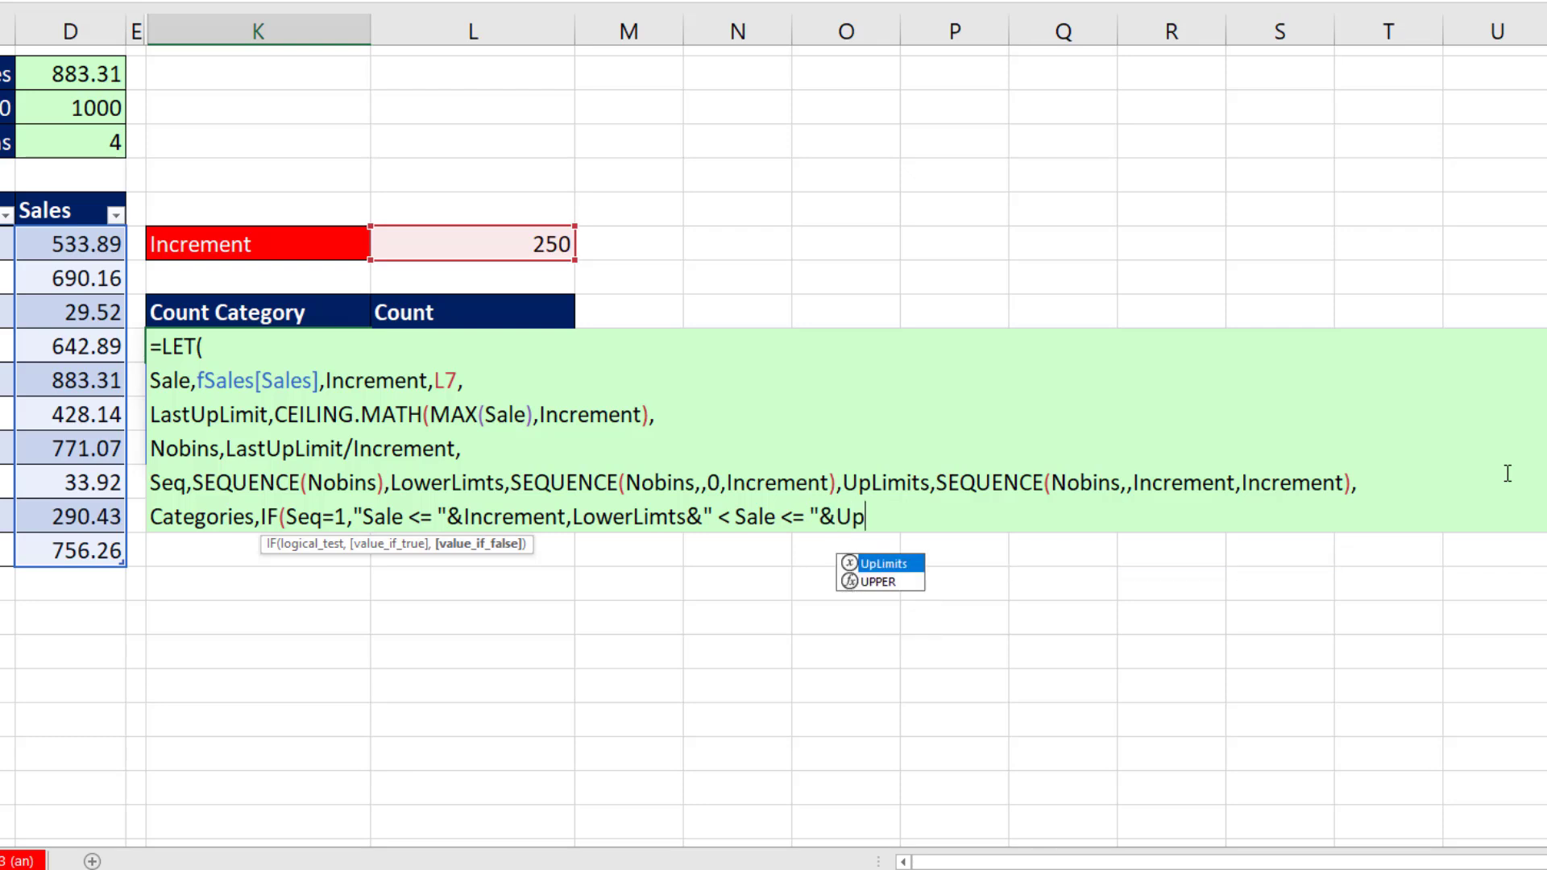
{"action": "key", "text": "Tab"}
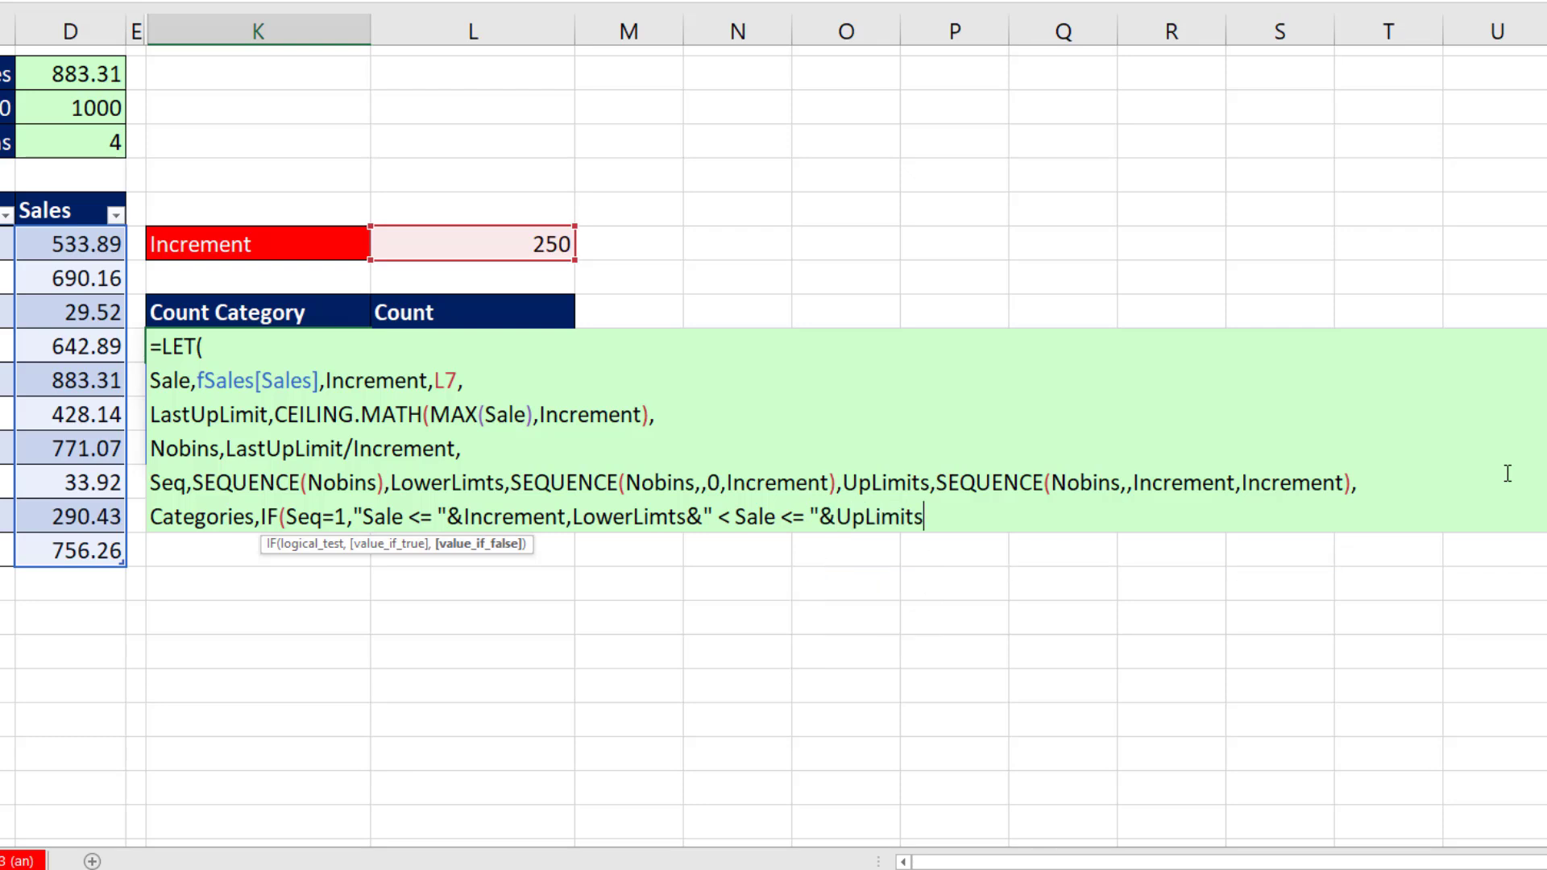
{"action": "type", "text": ")"}
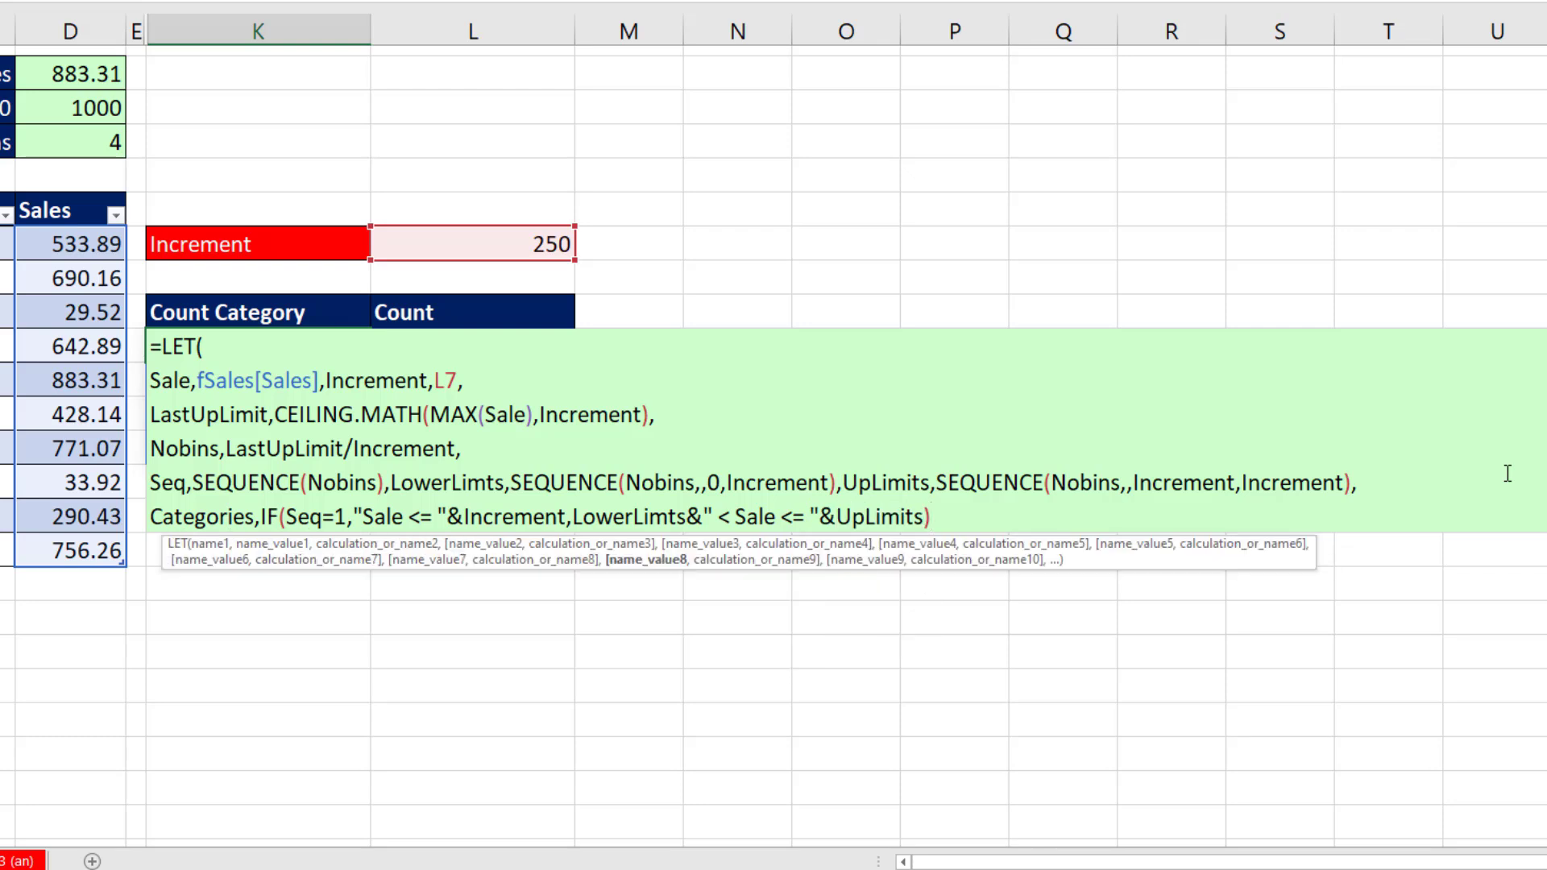
Return Categories as the LET result, spilling labels Sale <= 250 through 750 < Sale <= 1000.
{"action": "double_click", "coordinate": [212, 518]}
{"action": "key", "text": "ctrl+c"}
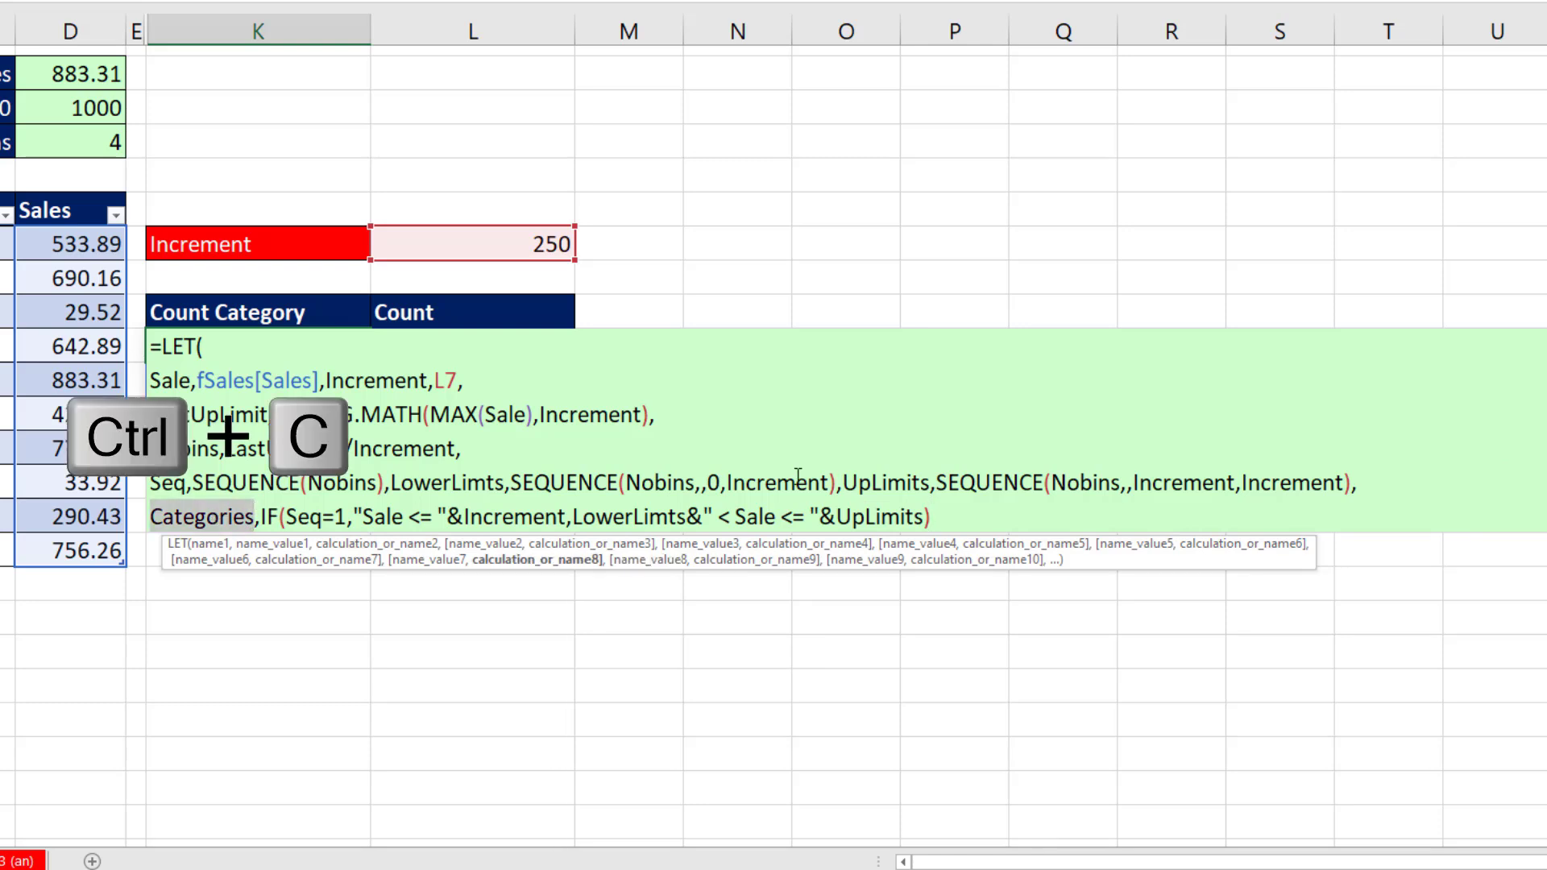
{"action": "left_click", "coordinate": [957, 506]}
{"action": "type", "text": ","}
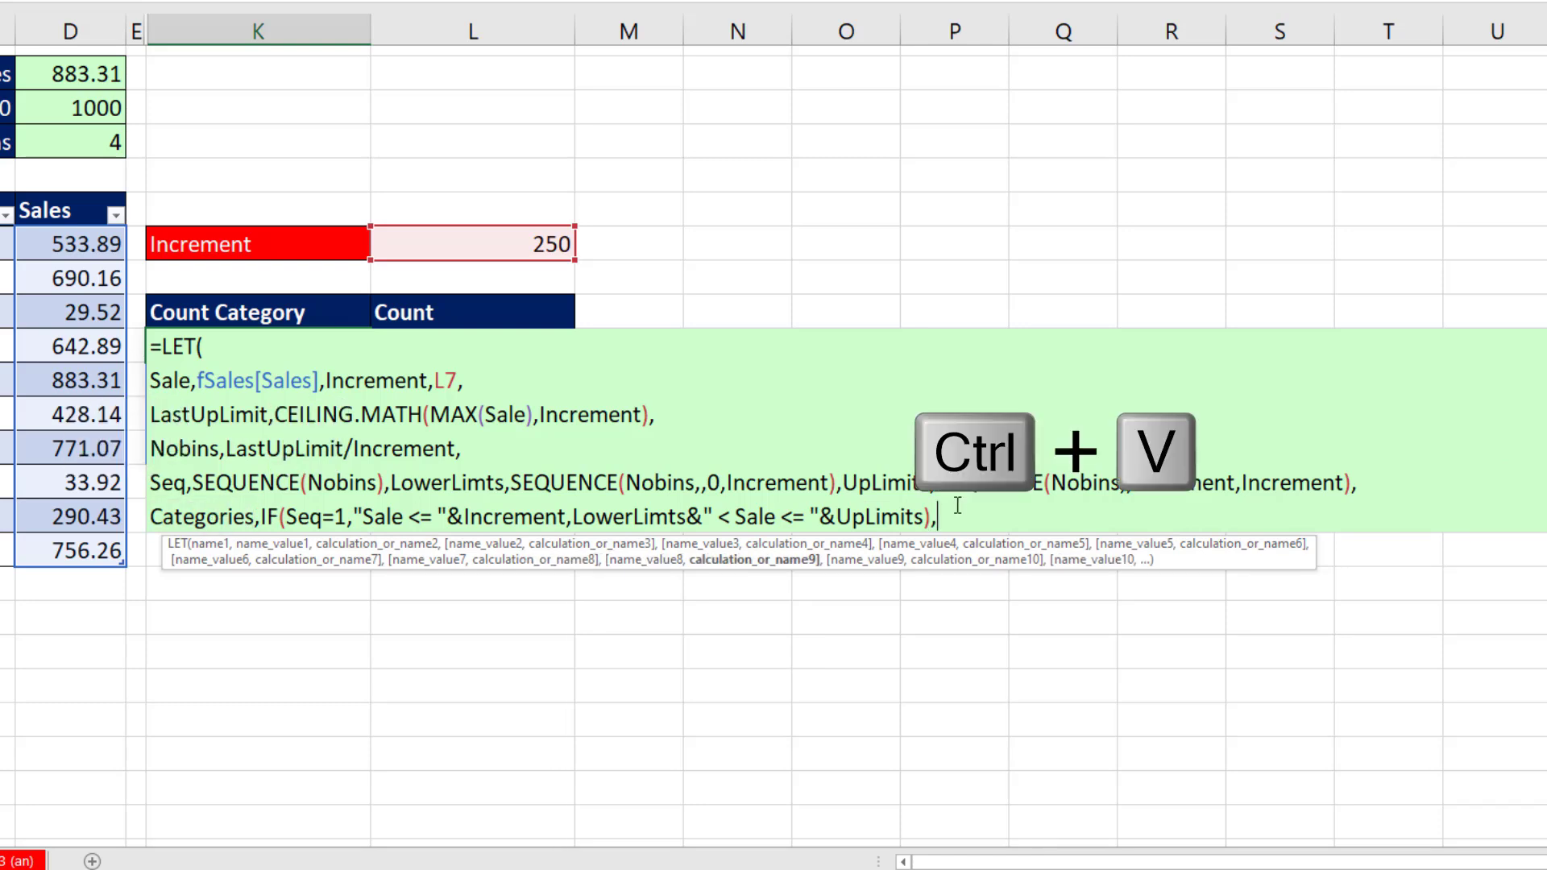
{"action": "key", "text": "ctrl+v"}
{"action": "type", "text": ")"}
{"action": "key", "text": "Return"}
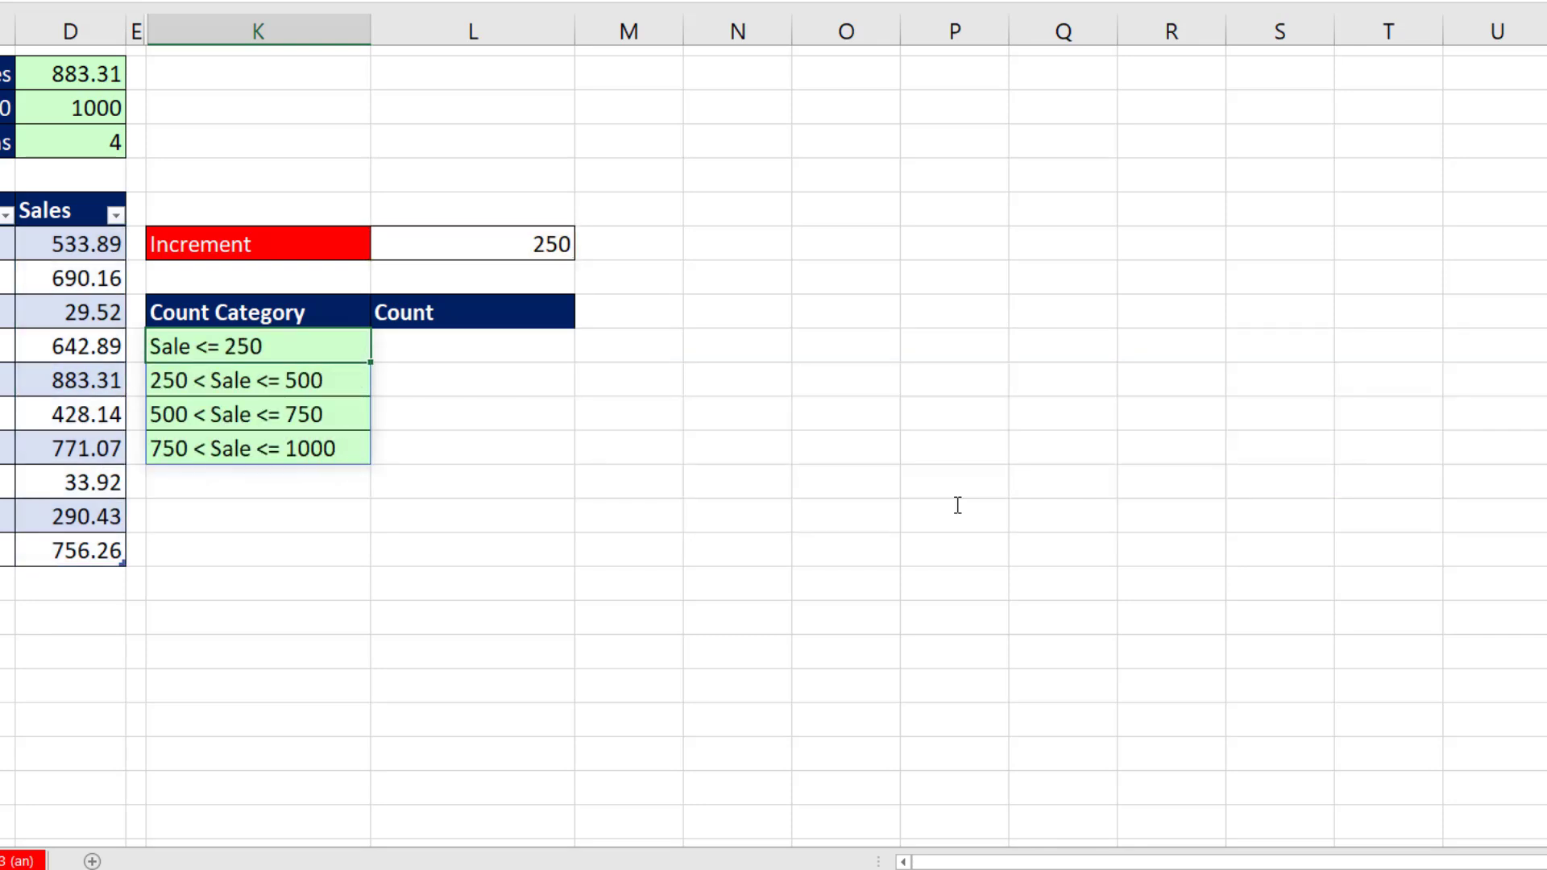
{"action": "key", "text": "F2"}
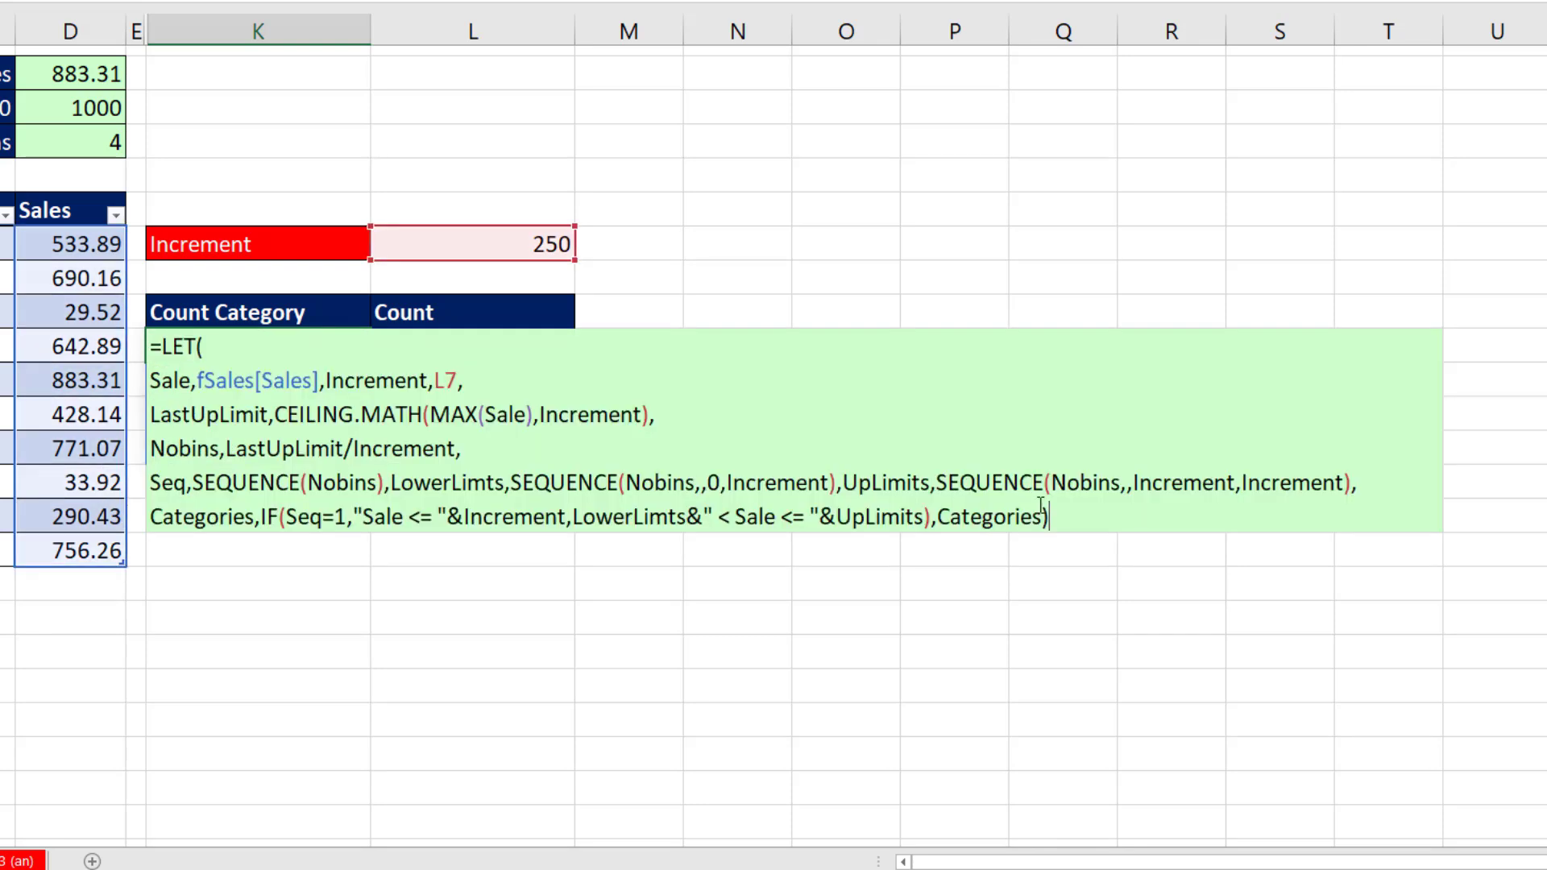
{"action": "key", "text": "BackSpace"}
{"action": "key", "text": "BackSpace"}
{"action": "key", "text": "BackSpace"}
{"action": "key", "text": "BackSpace"}
{"action": "key", "text": "BackSpace"}
{"action": "key", "text": "BackSpace"}
{"action": "key", "text": "BackSpace"}
{"action": "key", "text": "BackSpace"}
{"action": "key", "text": "BackSpace"}
{"action": "key", "text": "BackSpace"}
{"action": "key", "text": "BackSpace"}
Add a Freq line defined as INDEX(FREQUENCY(Sale,UpLimits),Seq) and begin another line.
{"action": "key", "text": "alt+Return"}
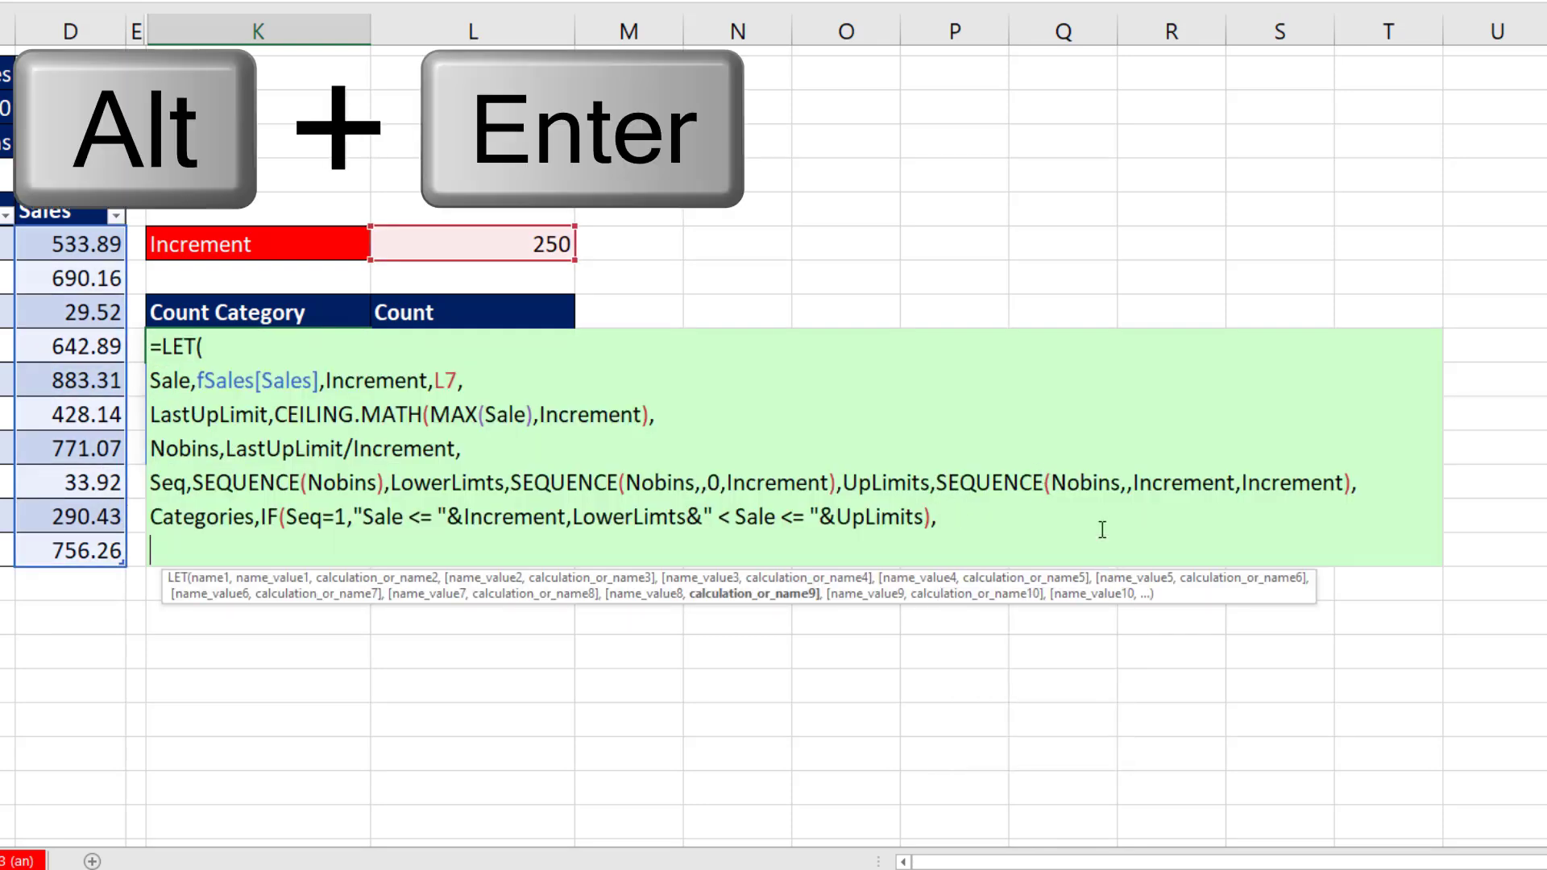
{"action": "type", "text": "Freq,fre"}
{"action": "key", "text": "Tab"}
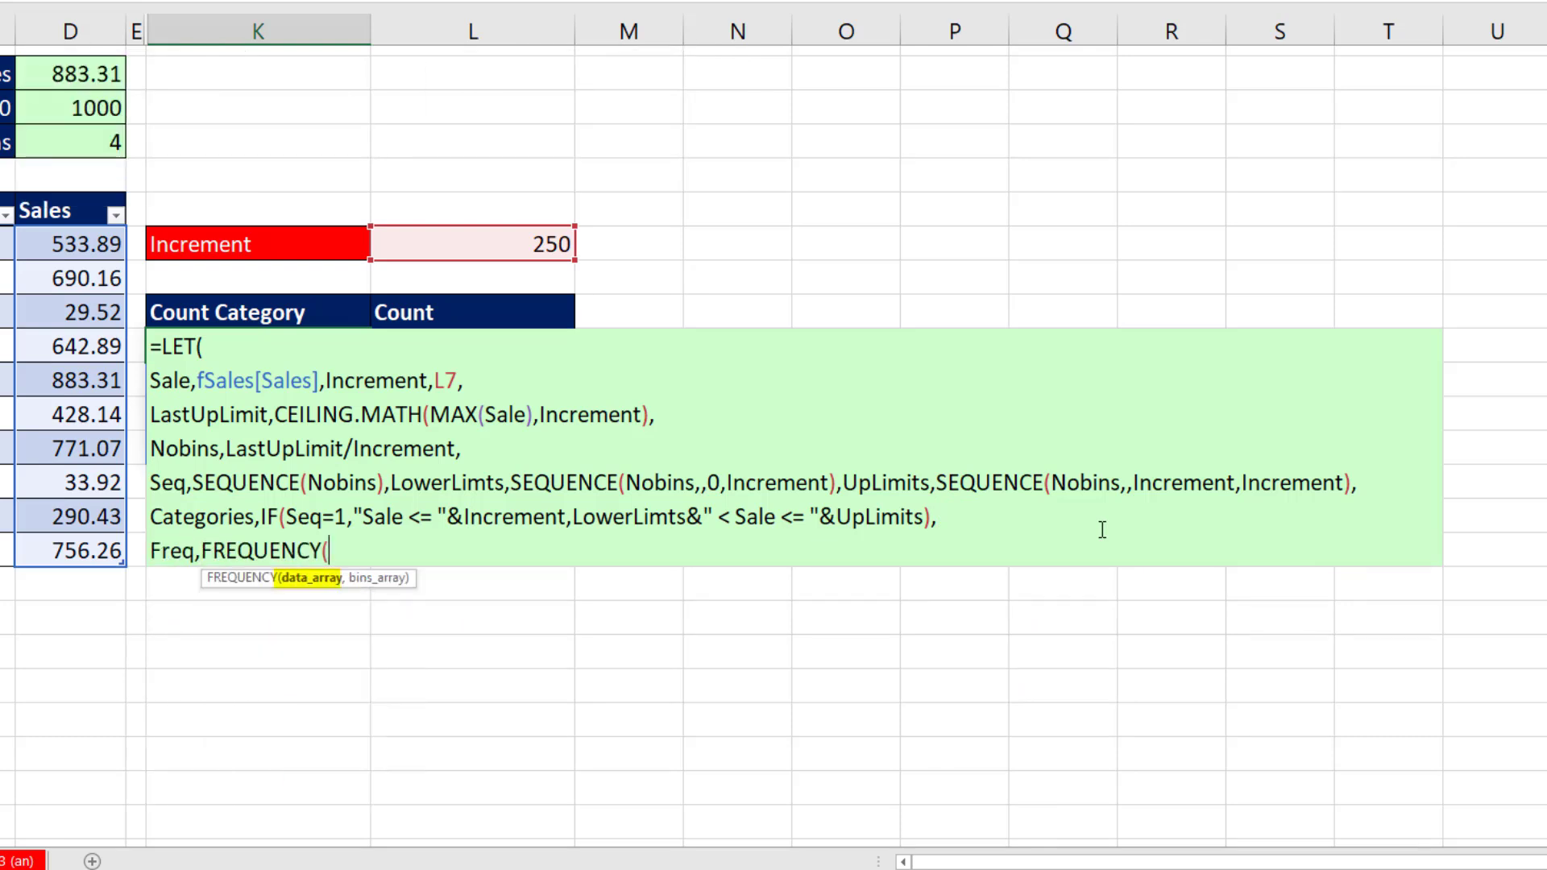
{"action": "type", "text": "sal"}
{"action": "key", "text": "Tab"}
{"action": "type", "text": ",up"}
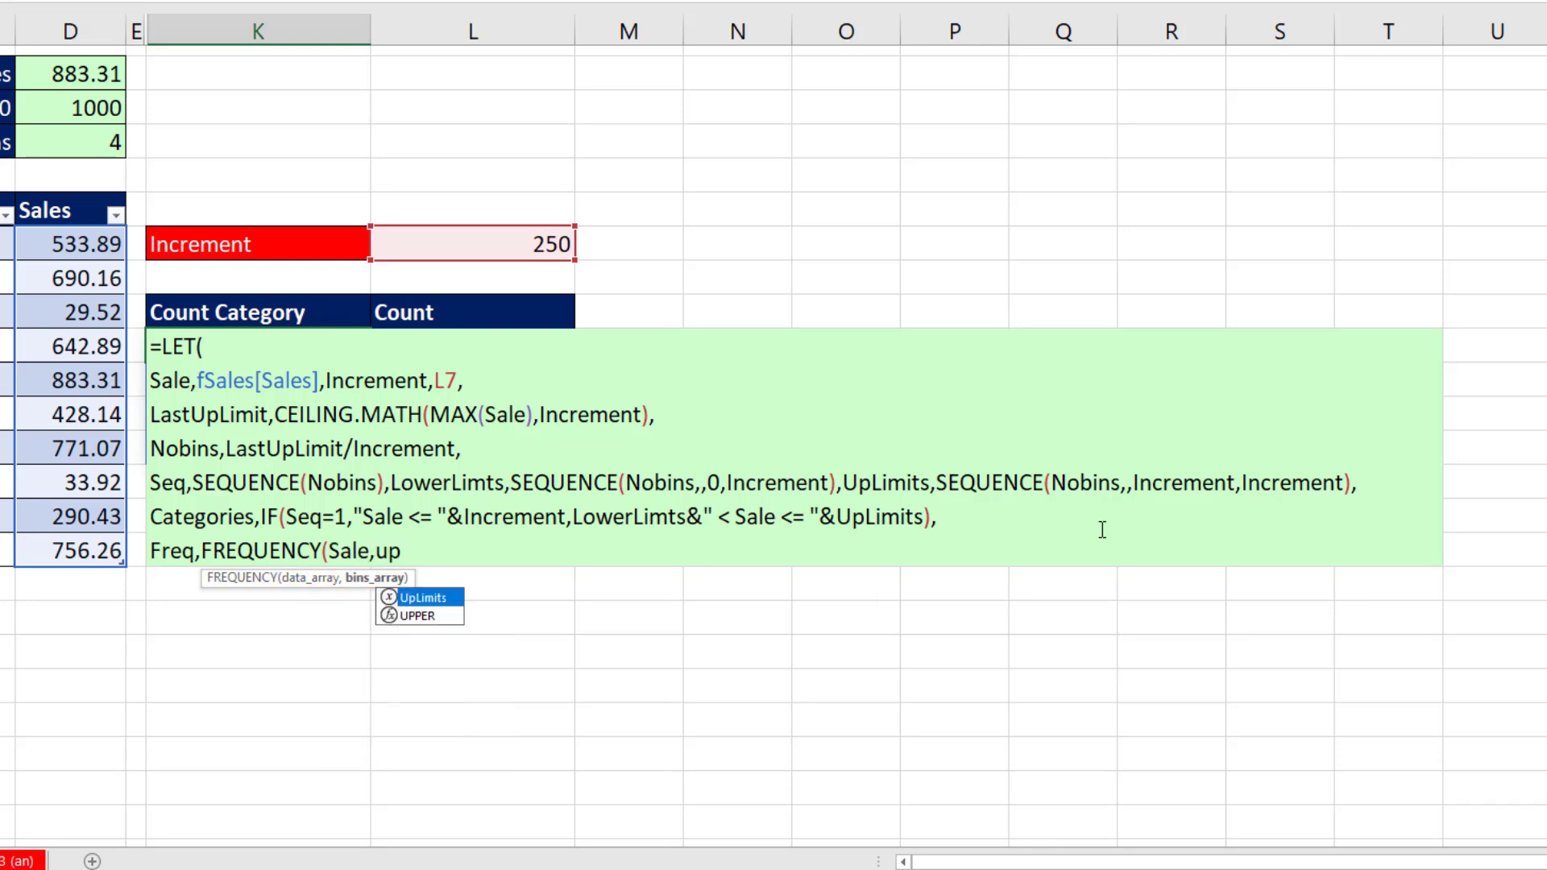
{"action": "key", "text": "Tab"}
{"action": "type", "text": ")"}
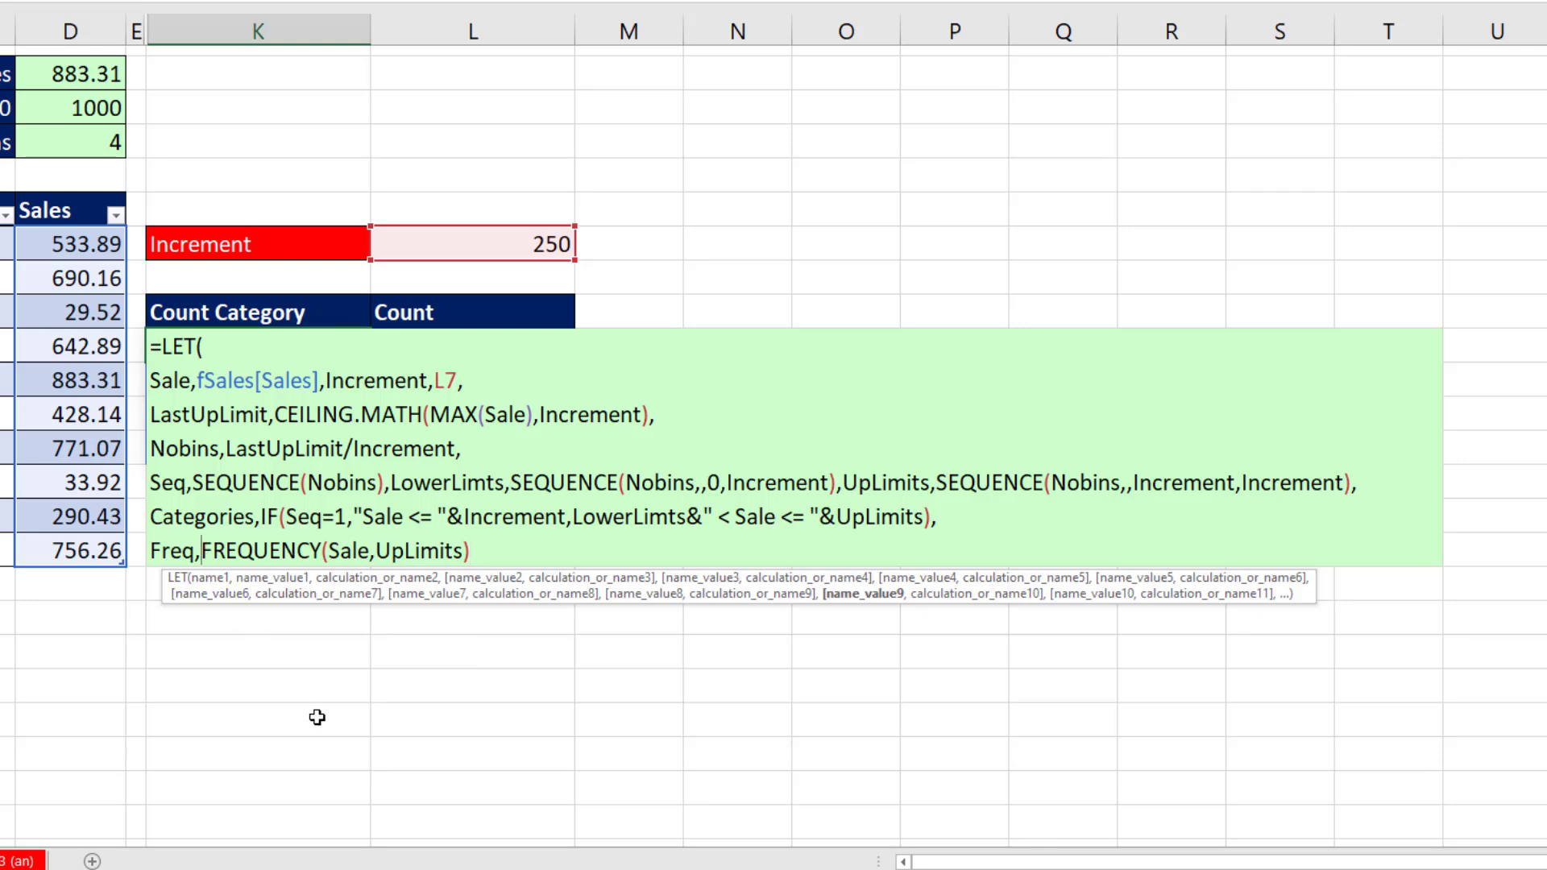
{"action": "type", "text": "INDE"}
{"action": "key", "text": "Tab"}
{"action": "left_click", "coordinate": [563, 555]}
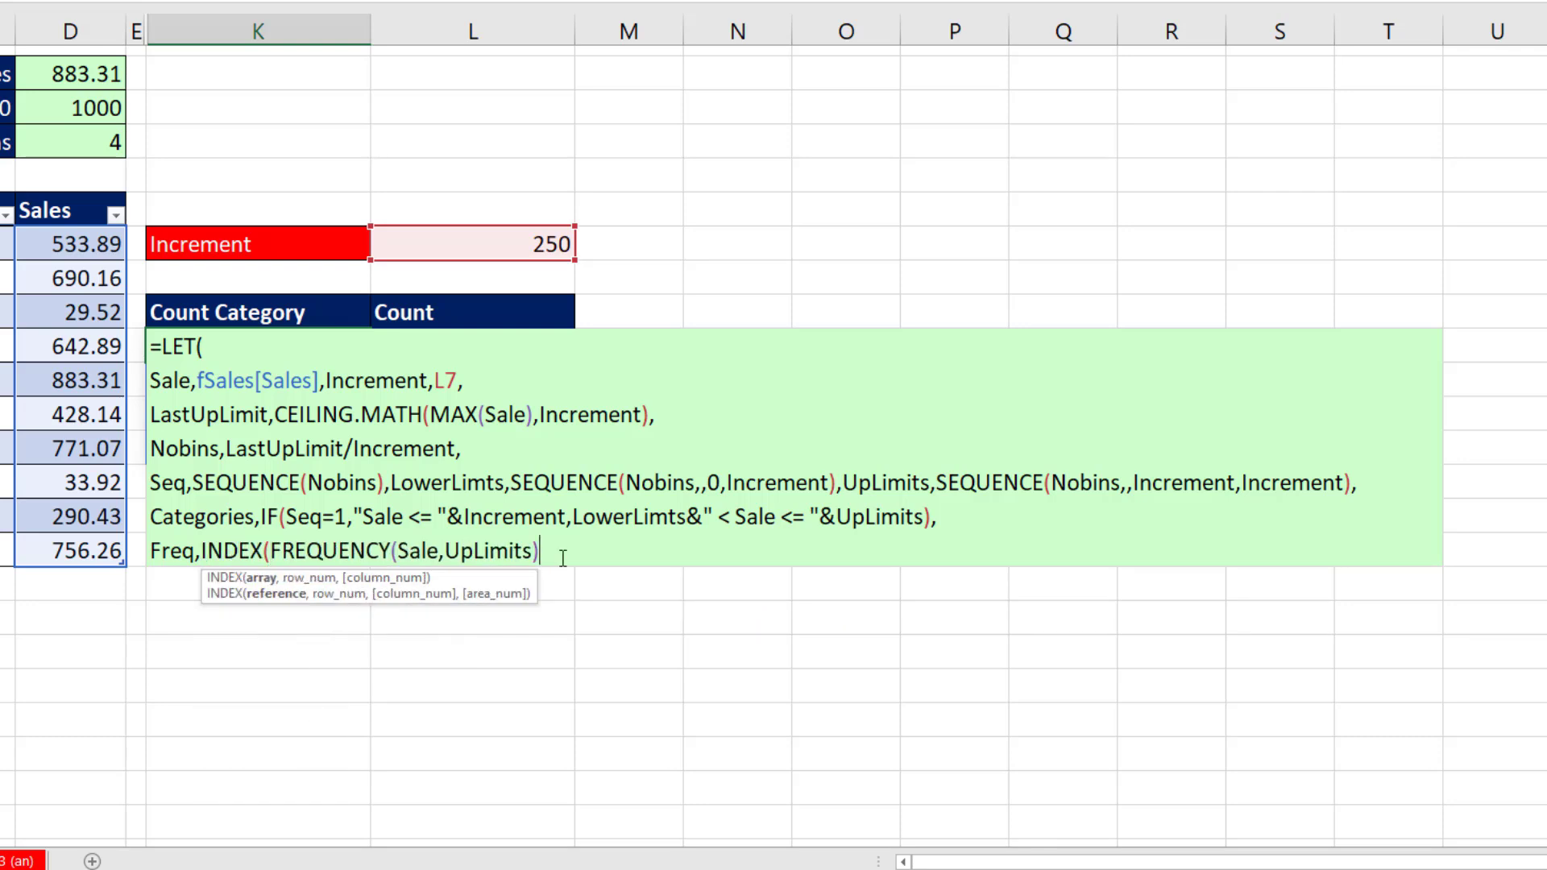
{"action": "type", "text": ",seq"}
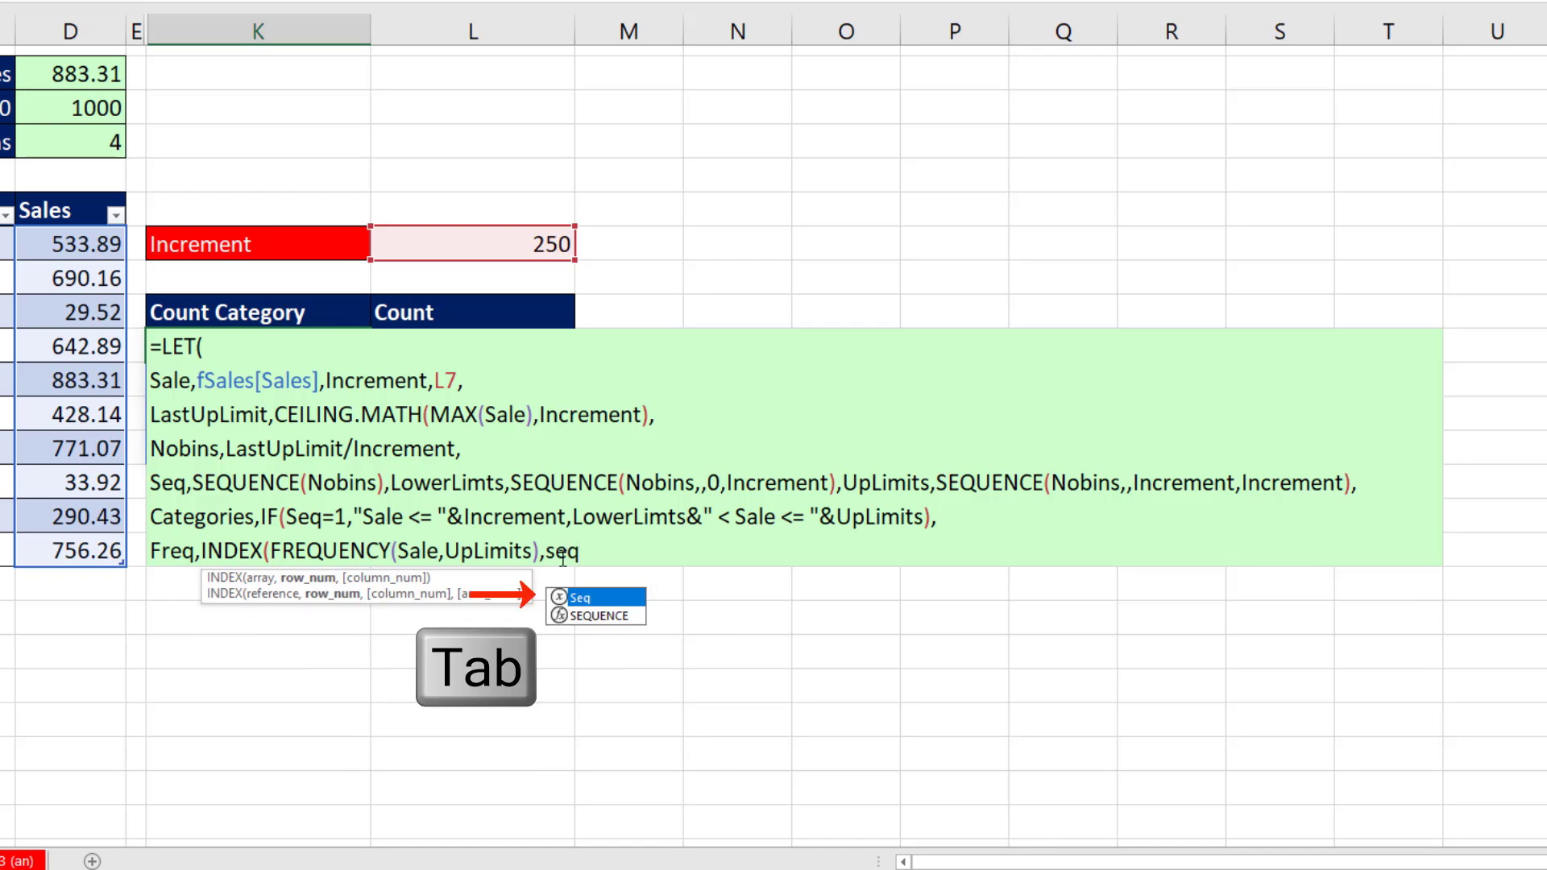
{"action": "key", "text": "Tab"}
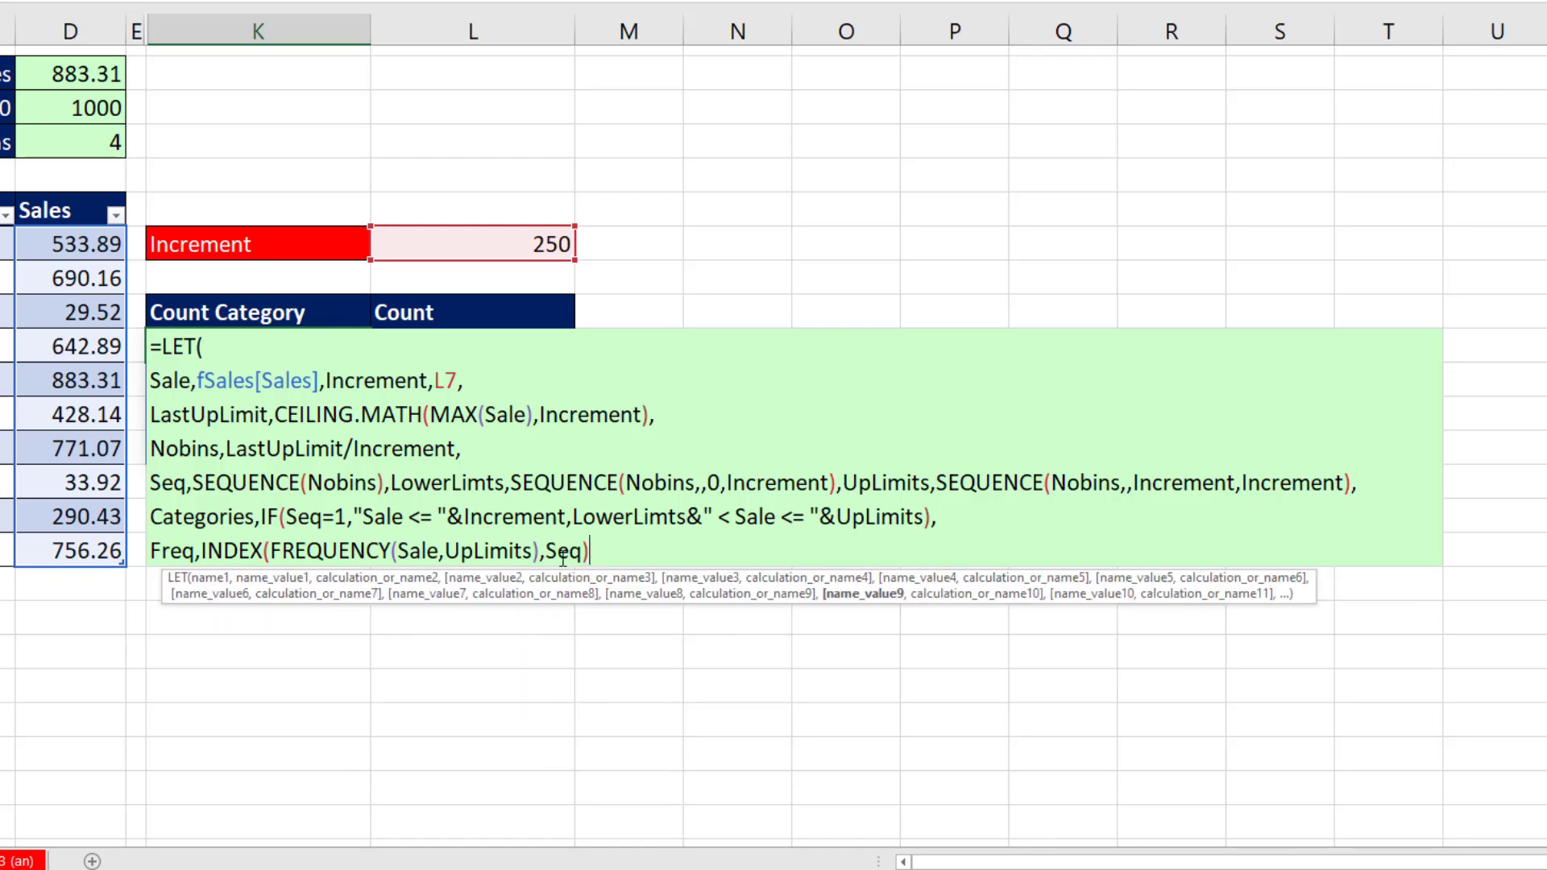
{"action": "type", "text": "),"}
{"action": "key", "text": "alt+Return"}
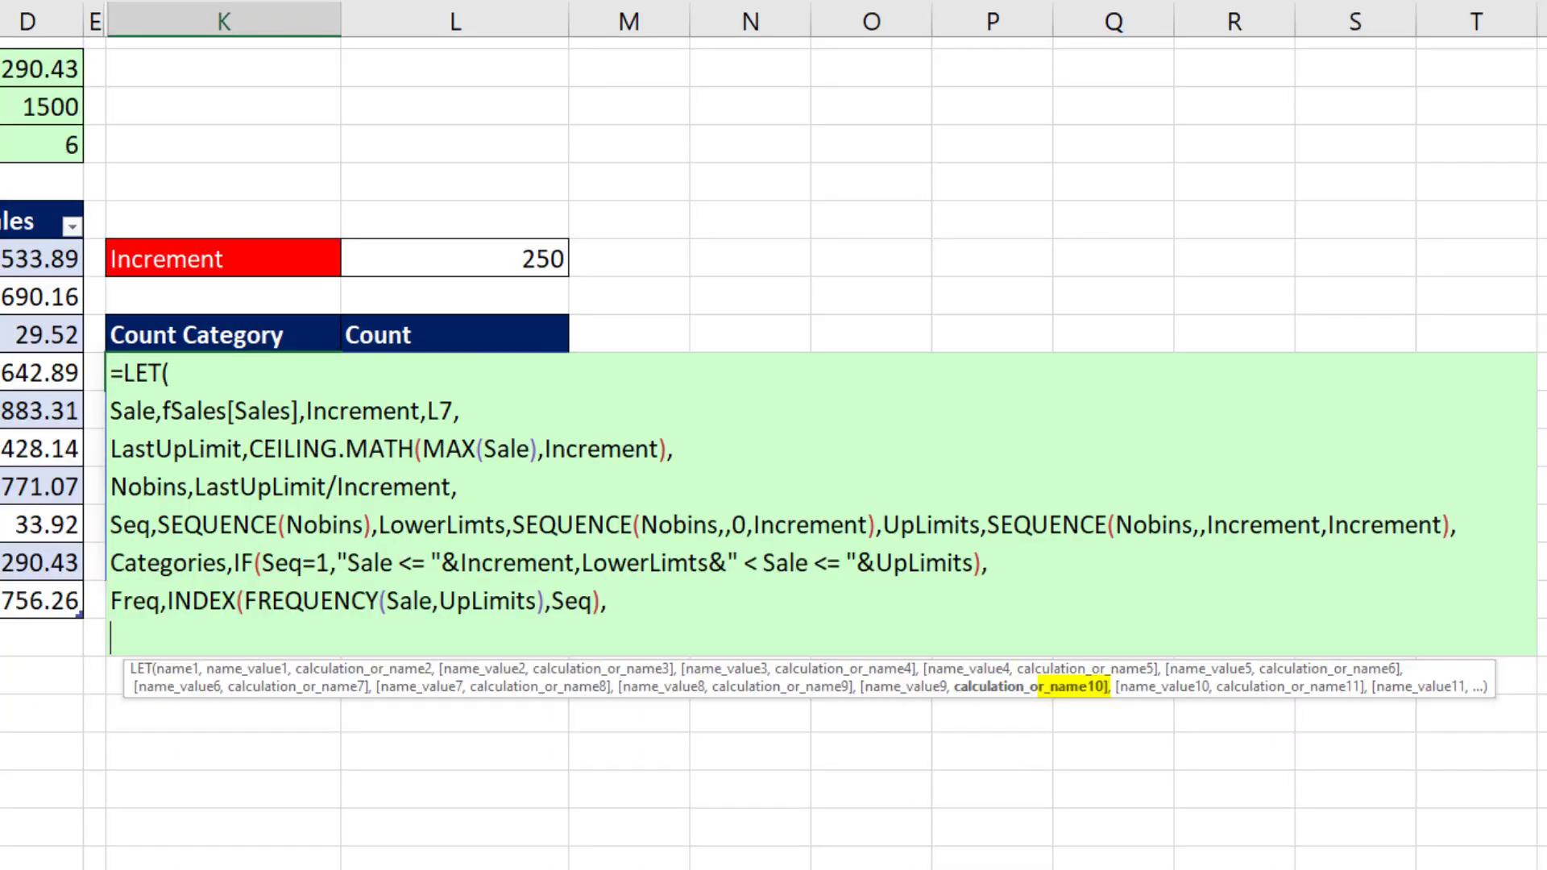
Define Report as IF({1,0},Categories,Freq) to place labels beside counts.
{"action": "type", "text": "Report"}
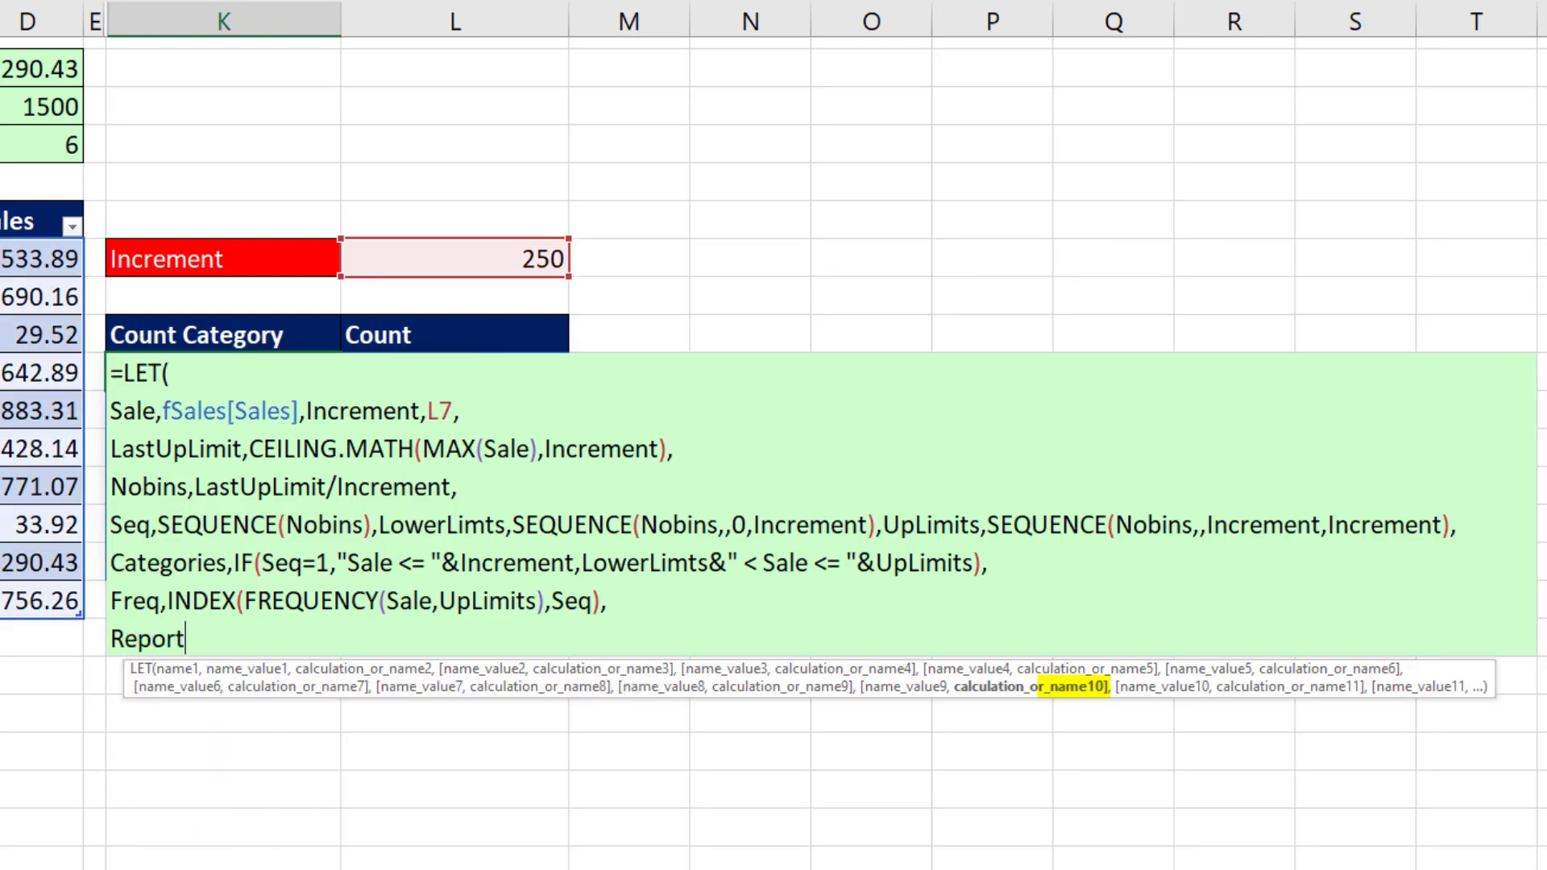
{"action": "type", "text": ","}
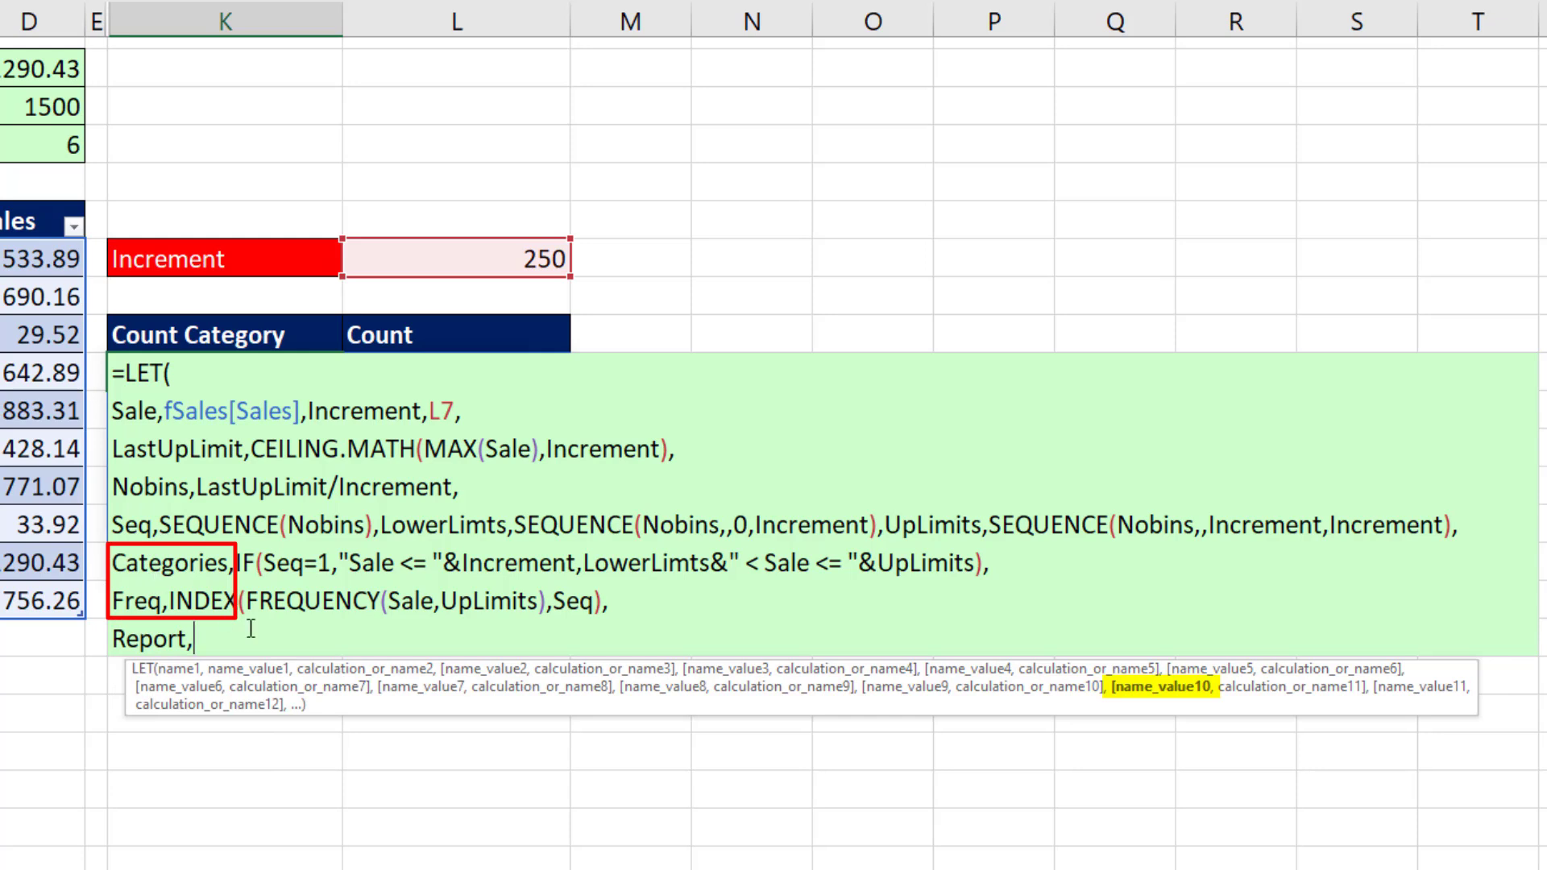
{"action": "type", "text": "if"}
{"action": "key", "text": "Tab"}
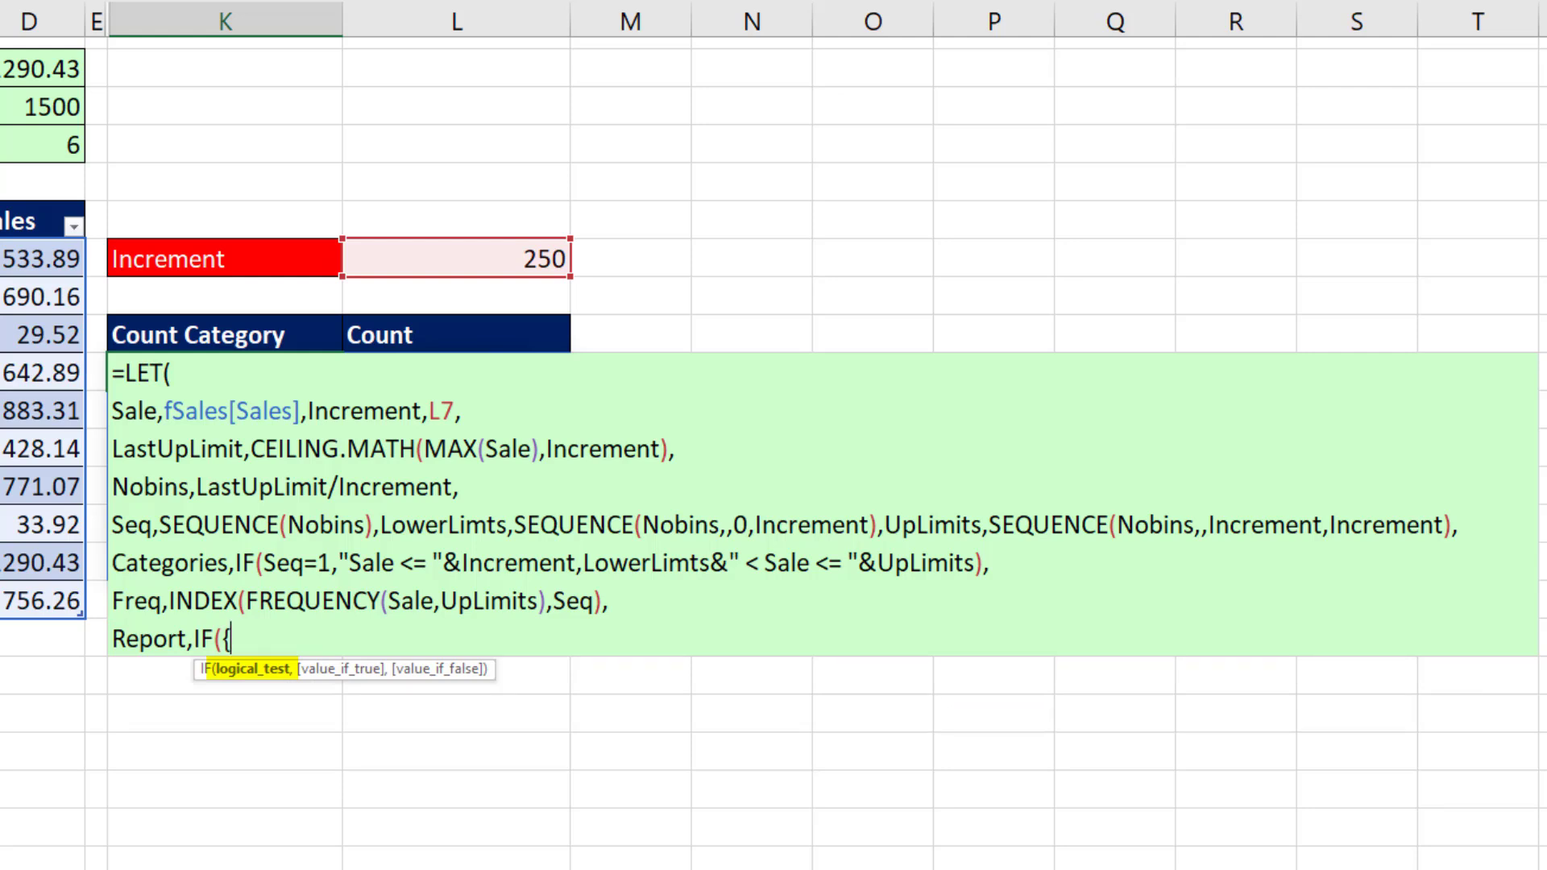
{"action": "type", "text": "1,"}
{"action": "type", "text": "0},"}
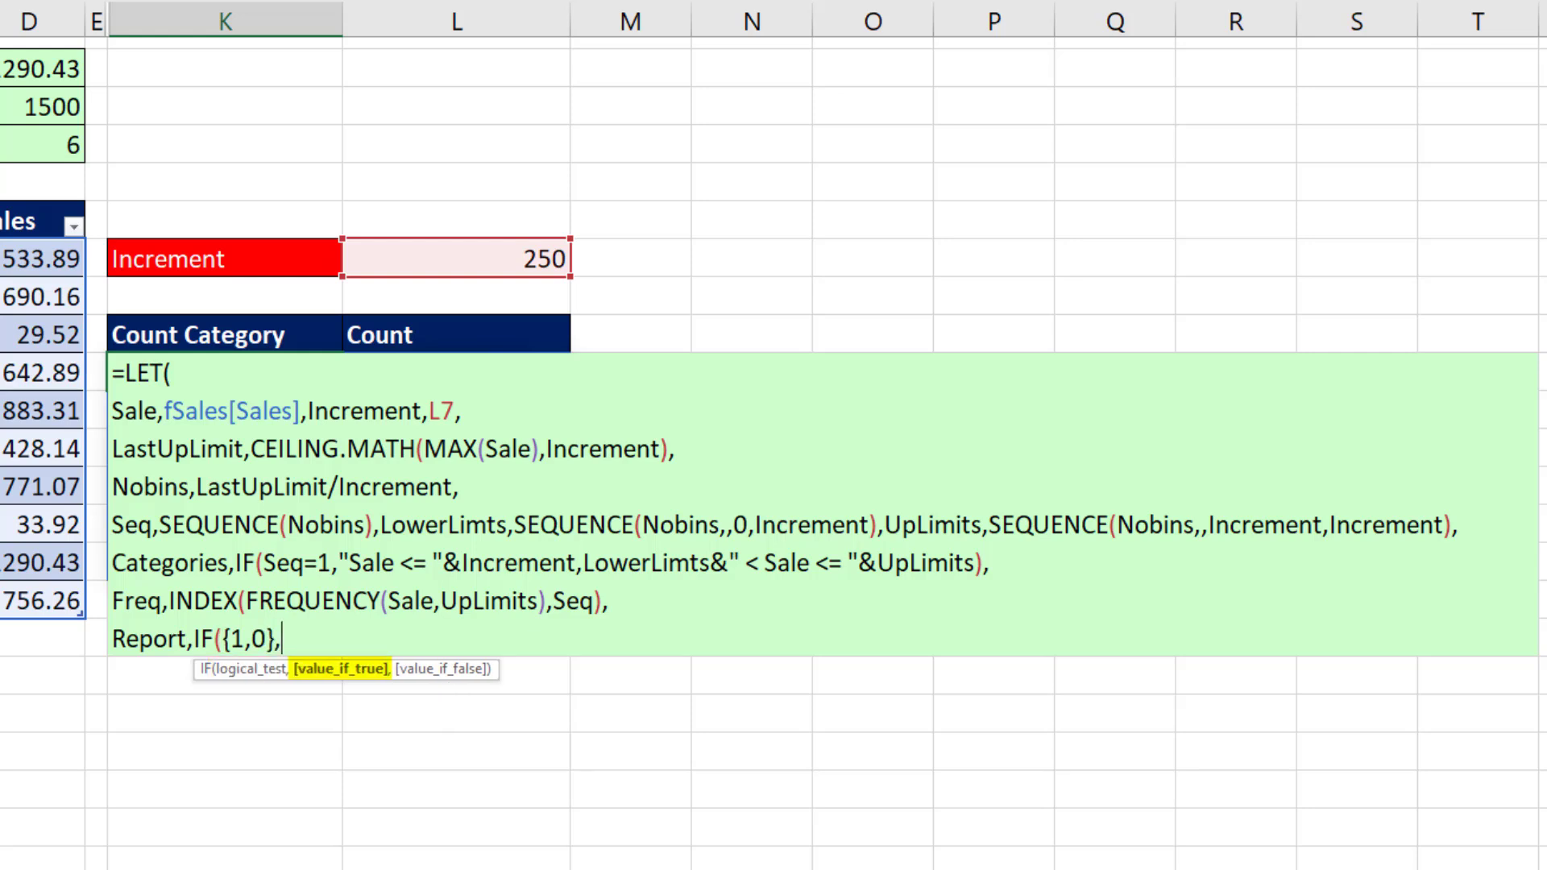
{"action": "type", "text": "ca"}
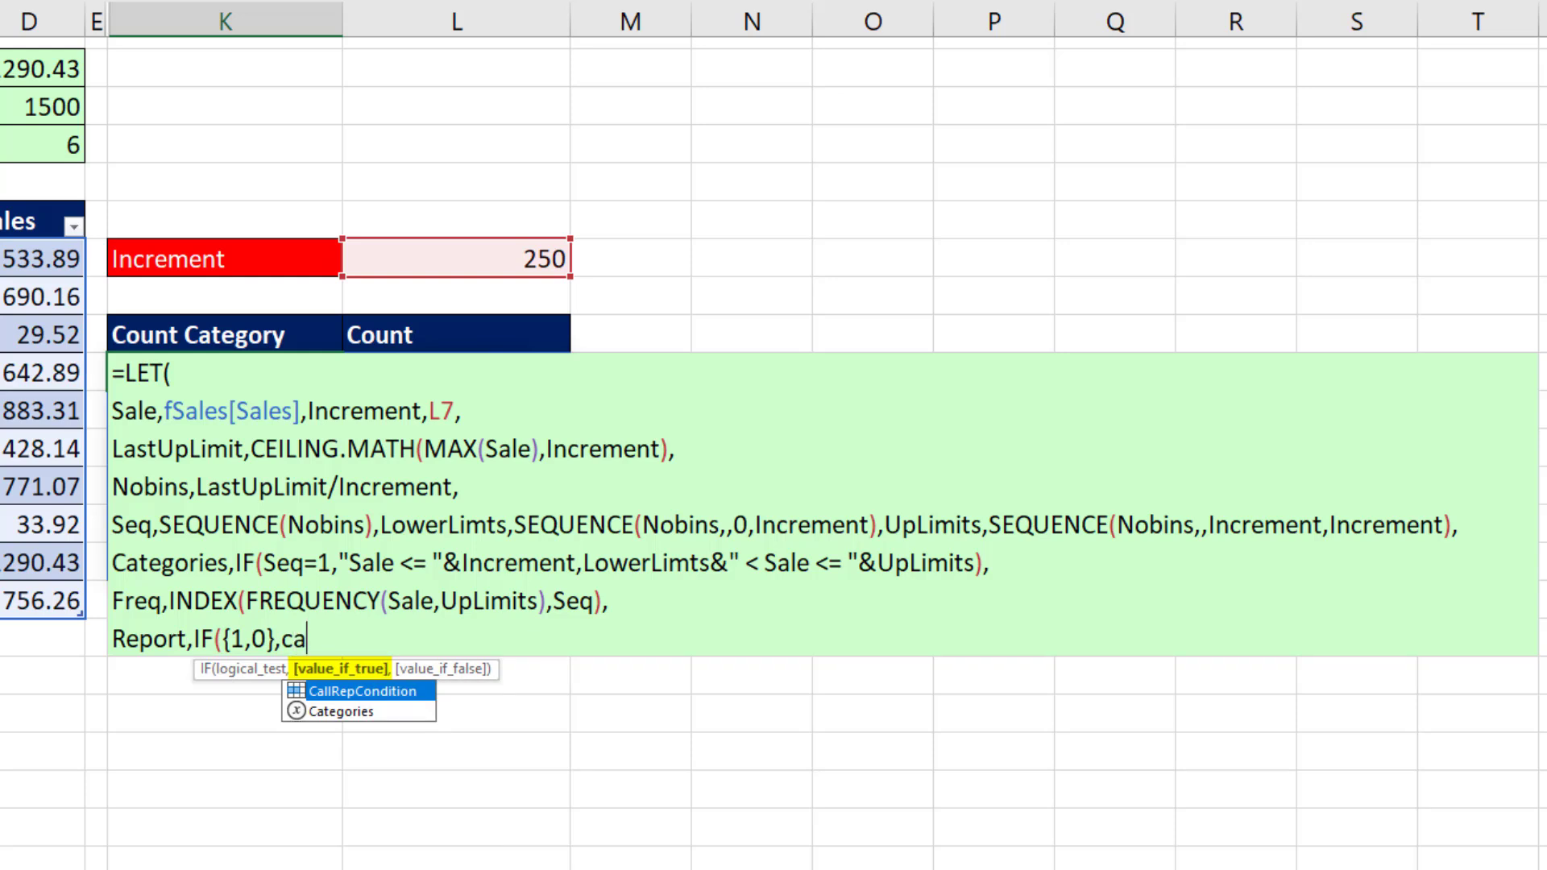
{"action": "key", "text": "Down"}
{"action": "key", "text": "Tab"}
{"action": "type", "text": ","}
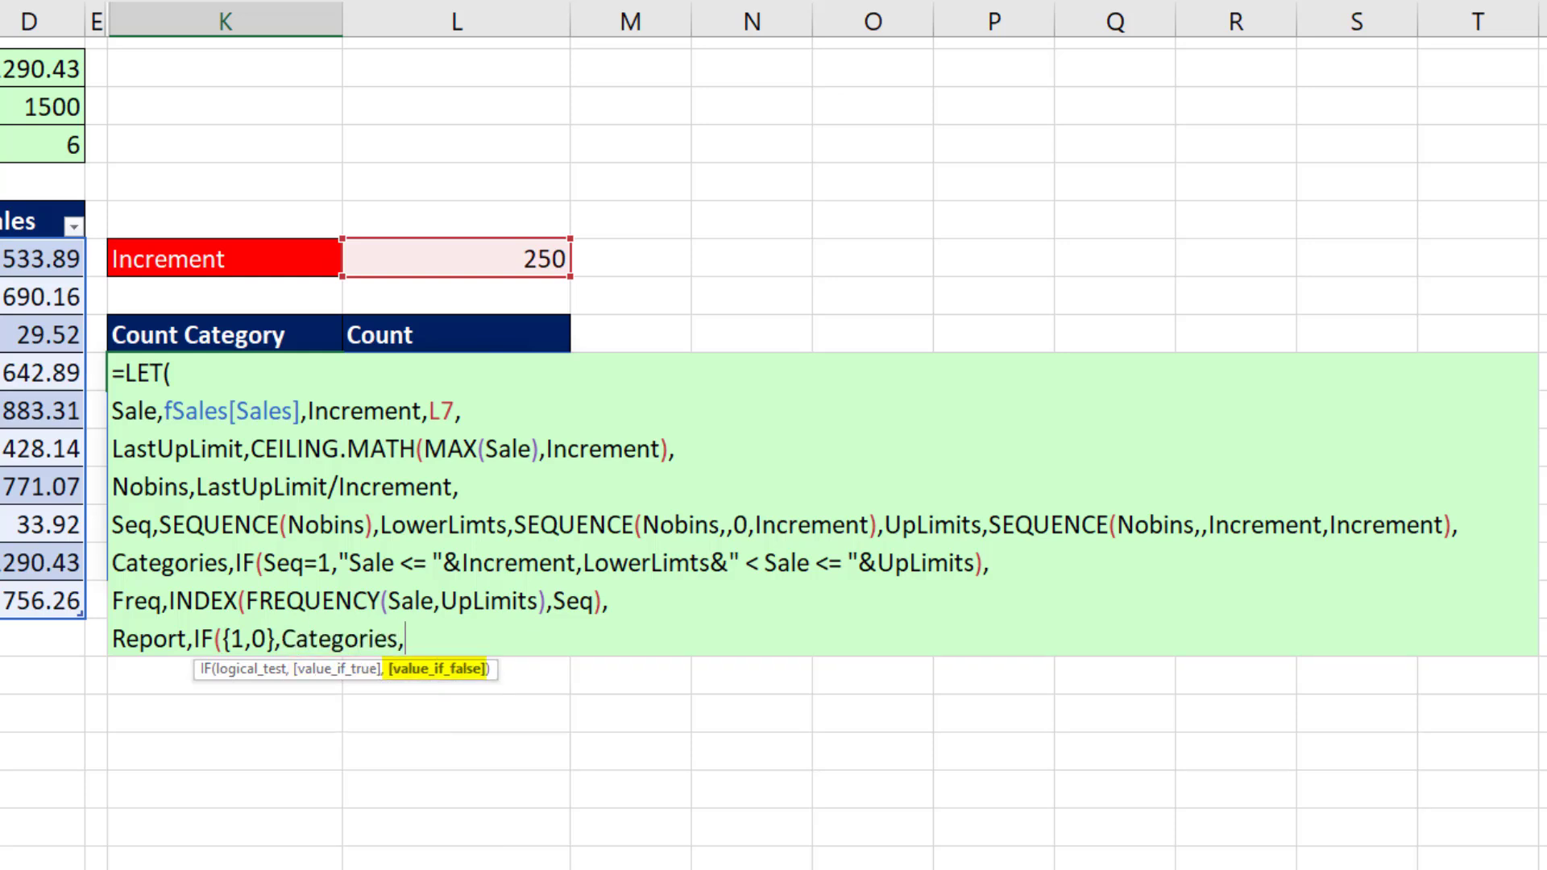
{"action": "type", "text": "fr"}
{"action": "key", "text": "Tab"}
{"action": "type", "text": ")"}
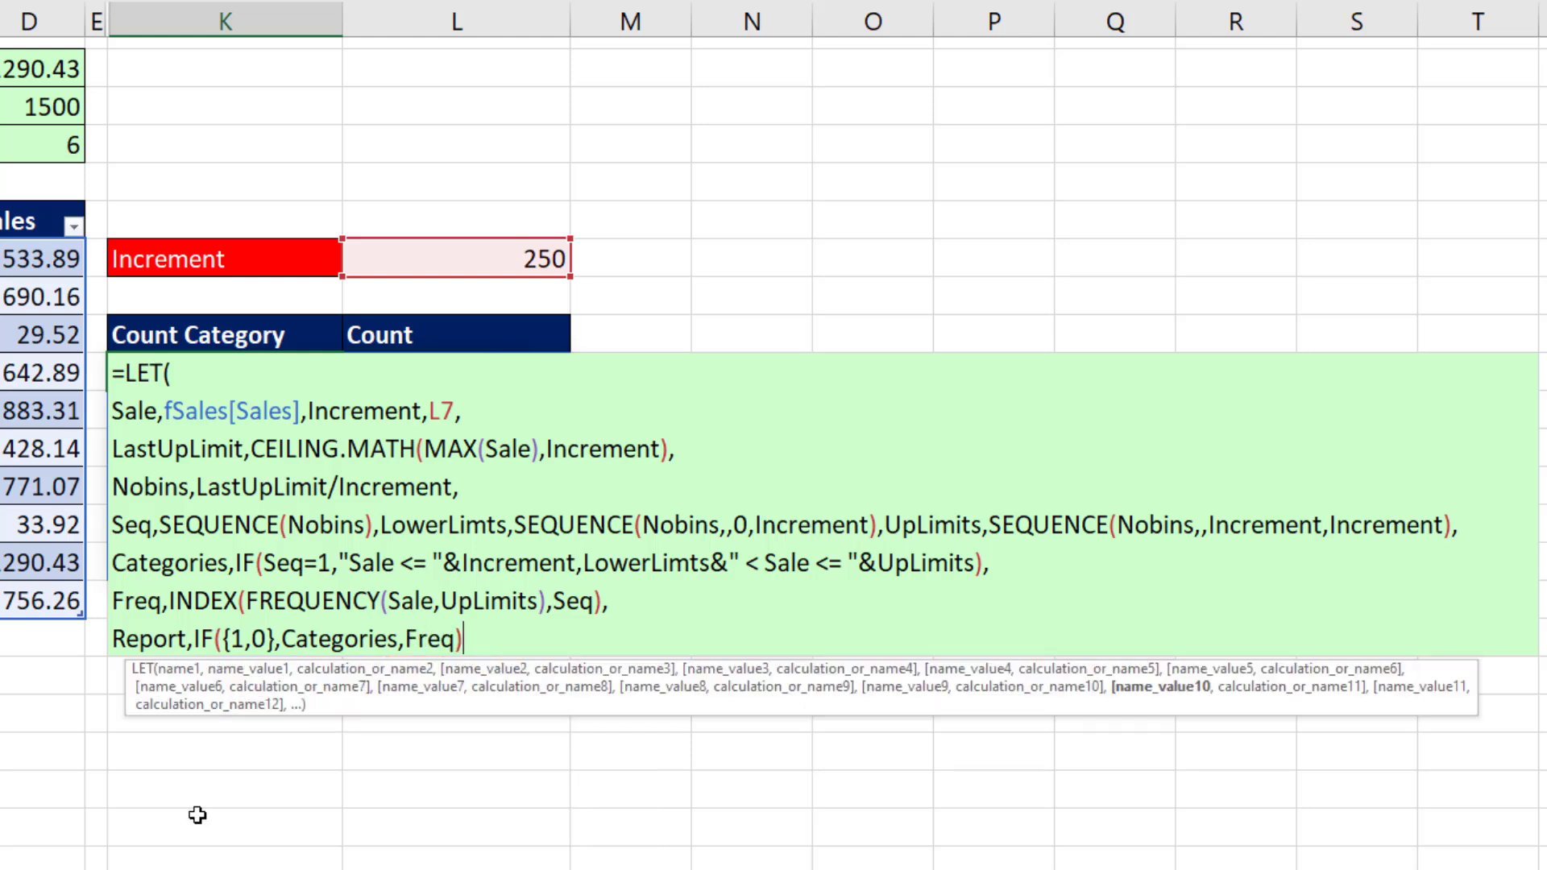
{"action": "left_click", "coordinate": [231, 638]}
{"action": "left_click", "coordinate": [238, 671]}
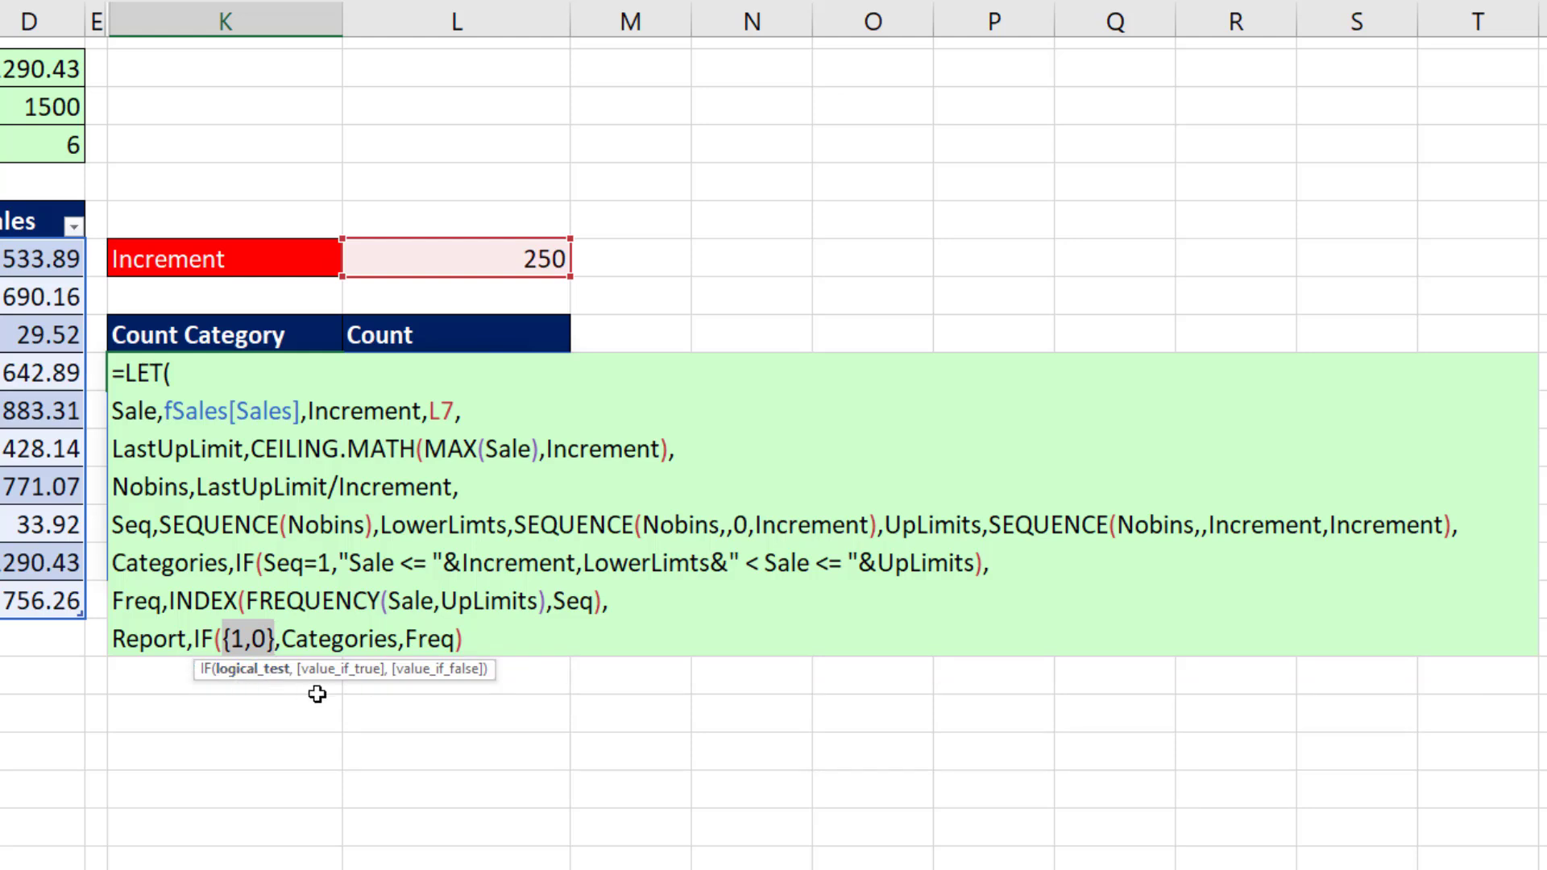
{"action": "left_click", "coordinate": [506, 650]}
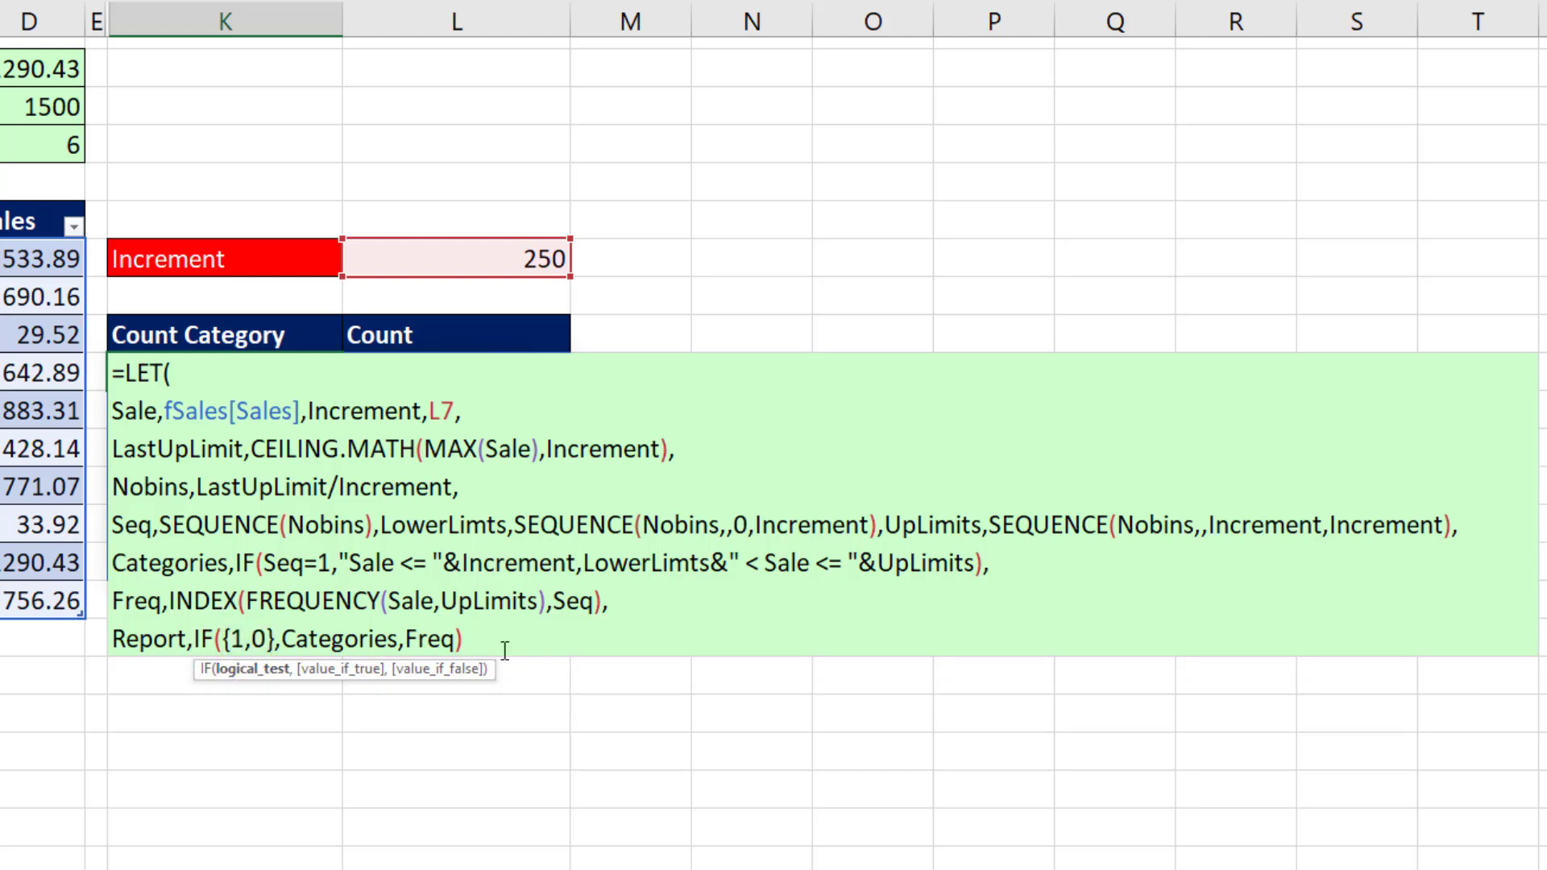
End the LET formula with Report as its final result.
{"action": "type", "text": ","}
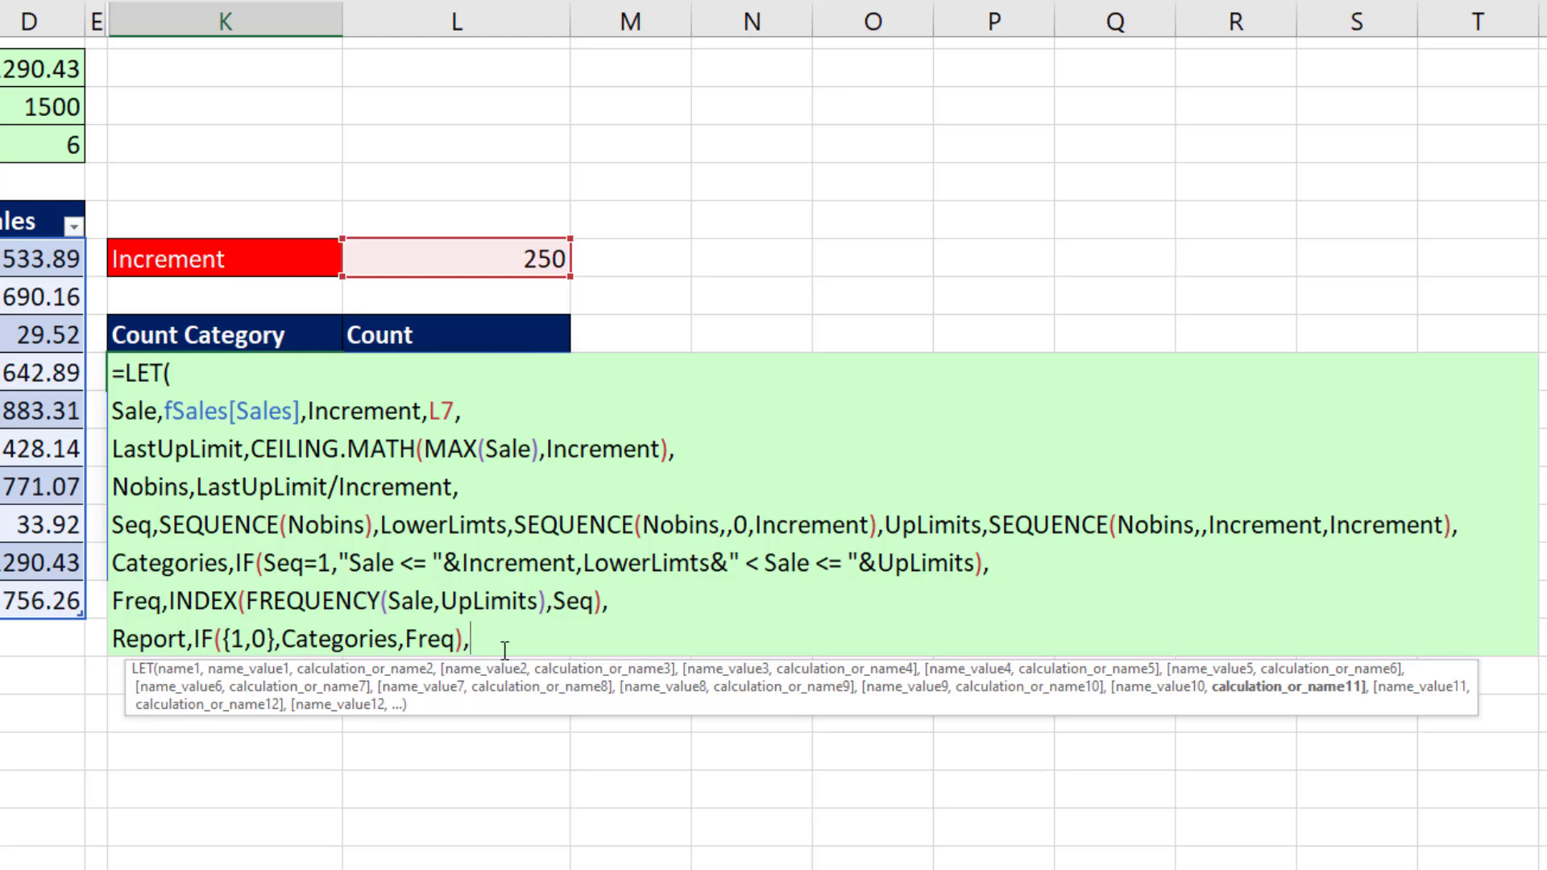
{"action": "key", "text": "alt+Return"}
{"action": "type", "text": "Repor"}
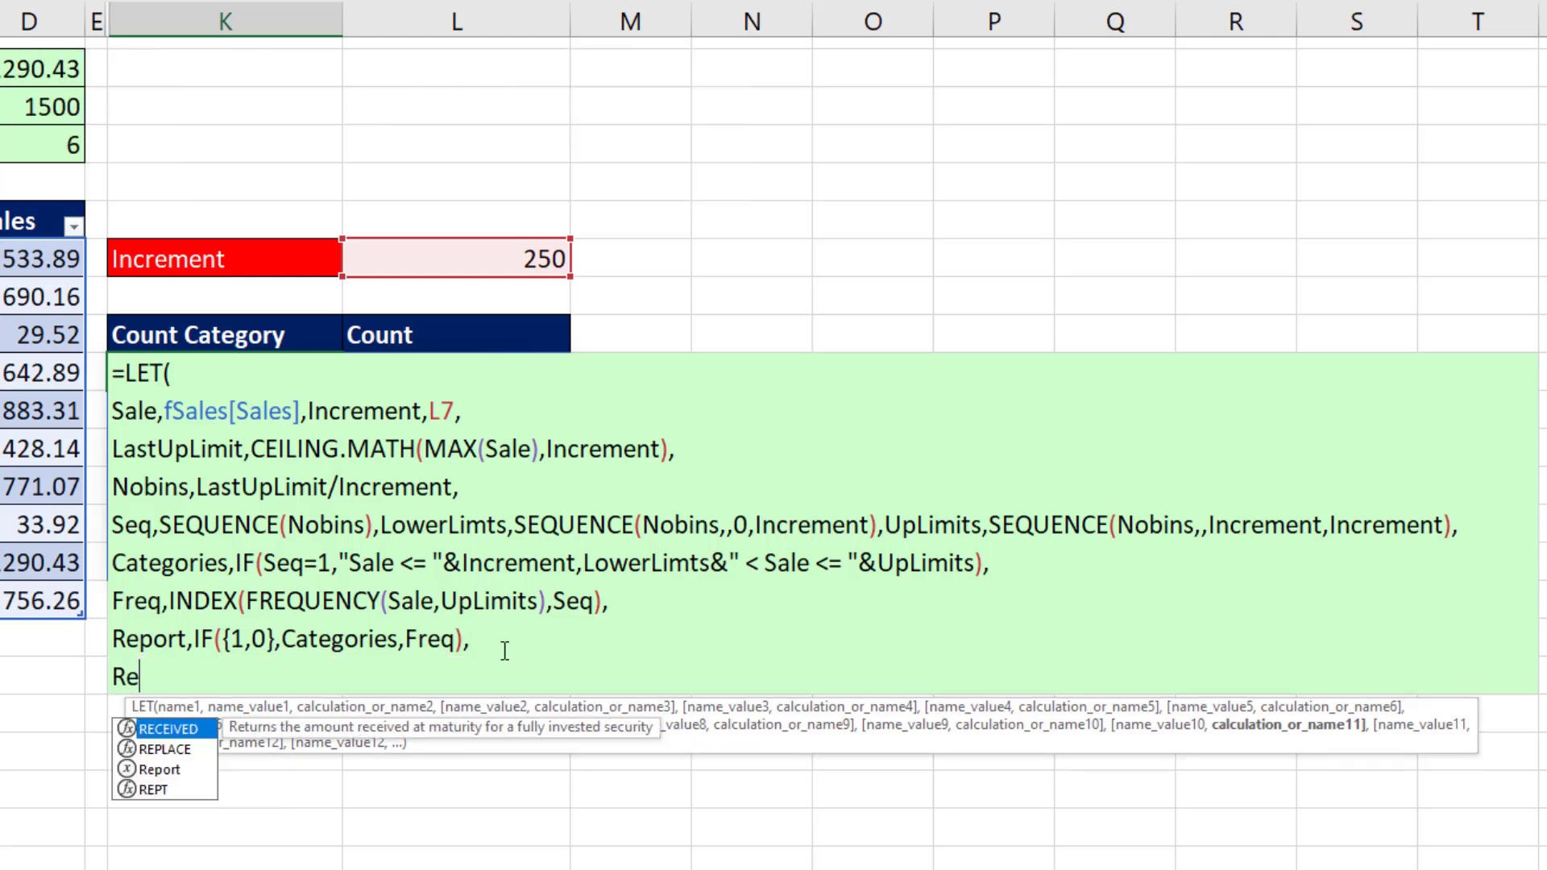
{"action": "type", "text": "t)"}
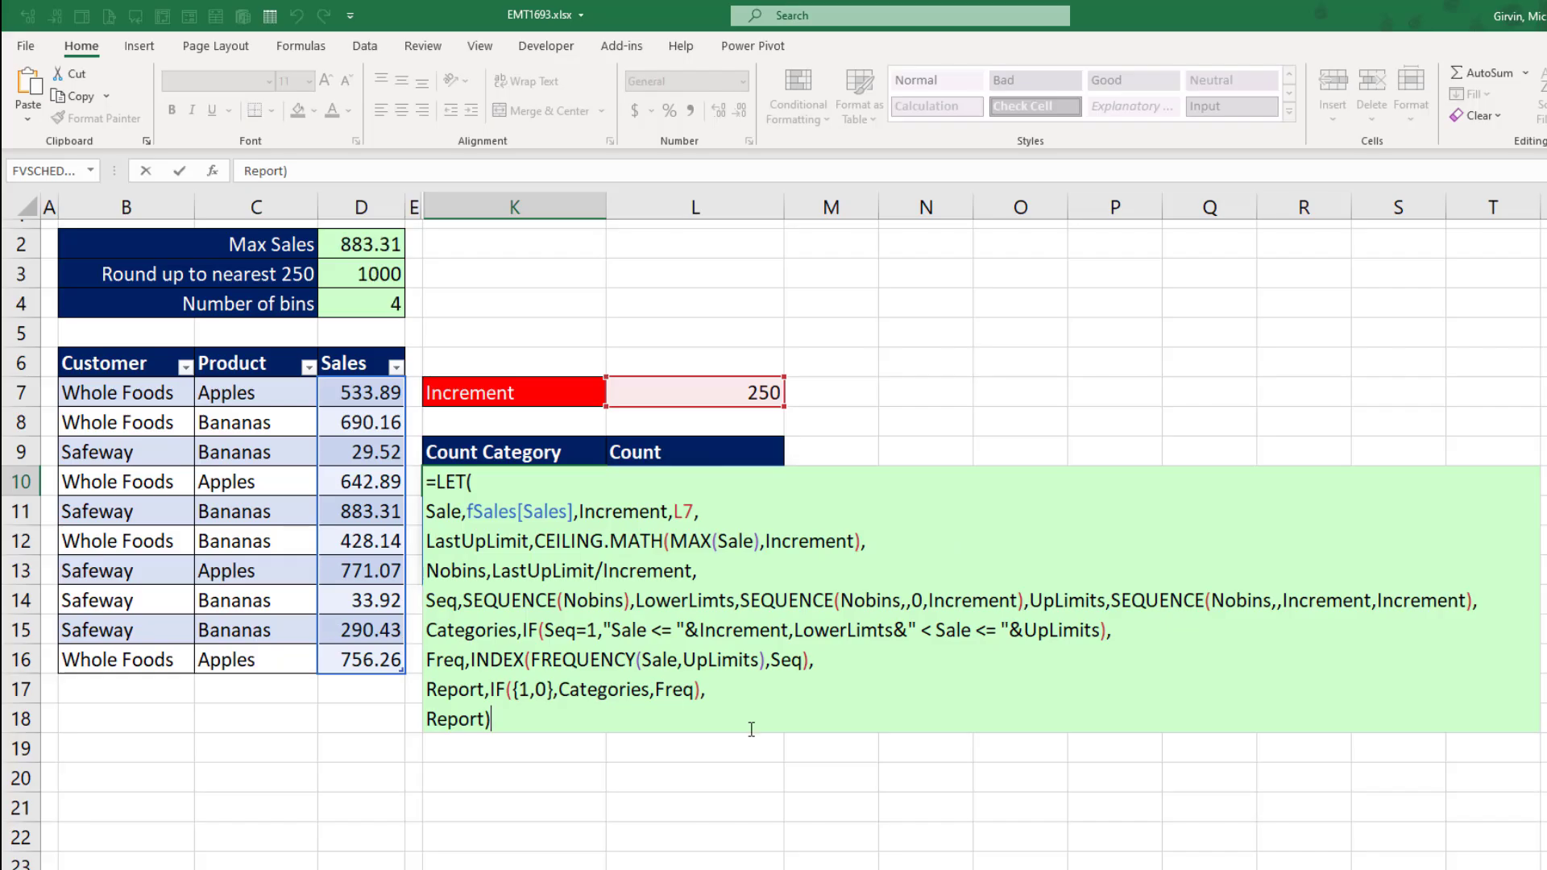
Enter the LET formula and change the increment in L7 to 200.
{"action": "key", "text": "Return"}
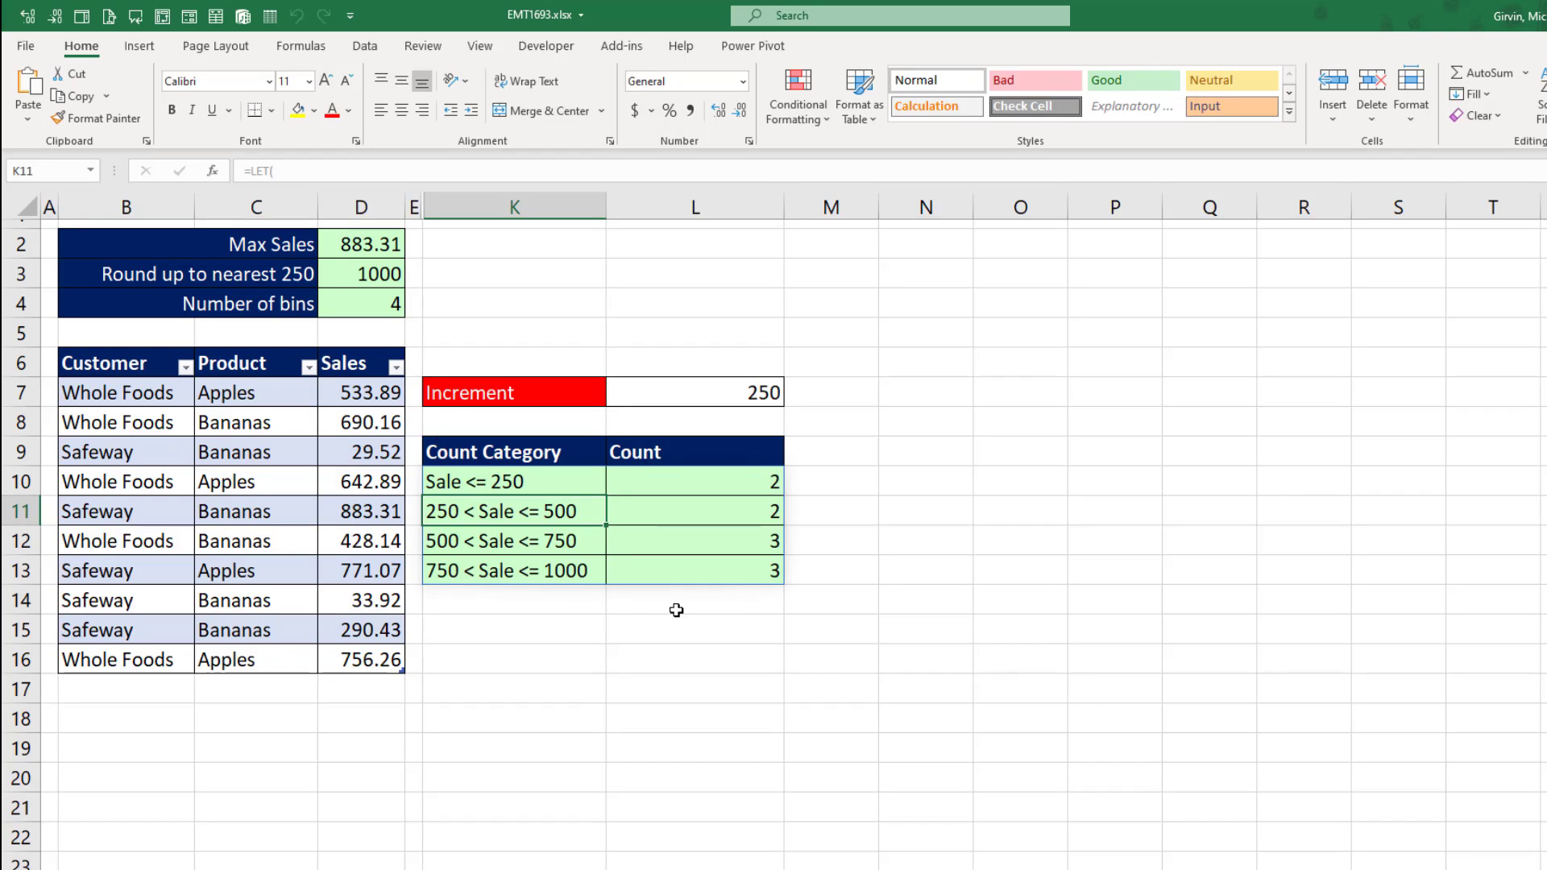
{"action": "left_click", "coordinate": [778, 395]}
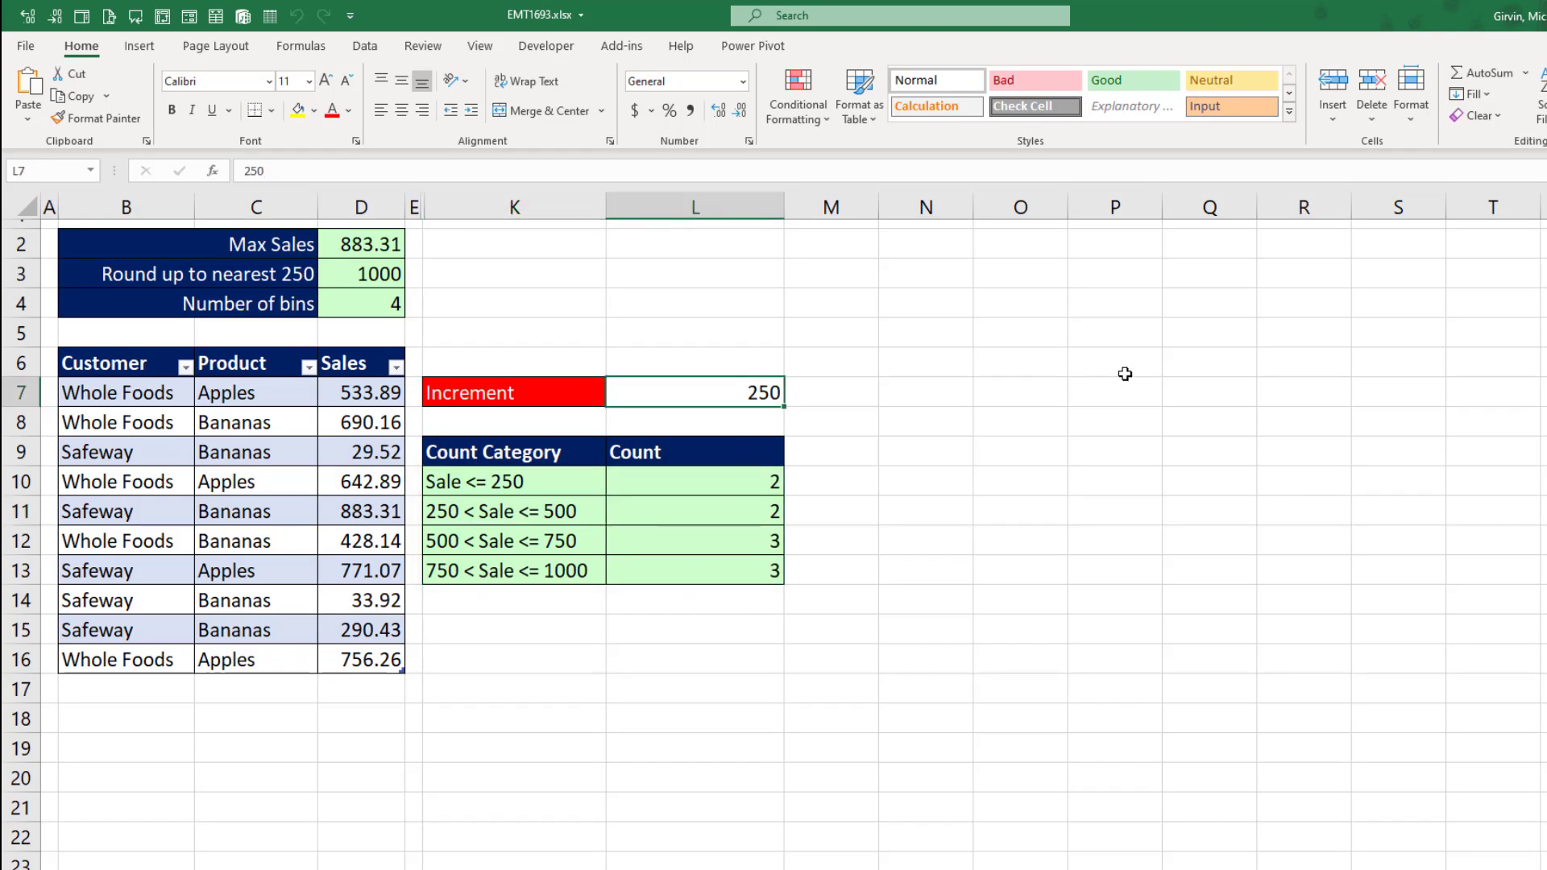
{"action": "type", "text": "200"}
{"action": "key", "text": "ctrl+Return"}
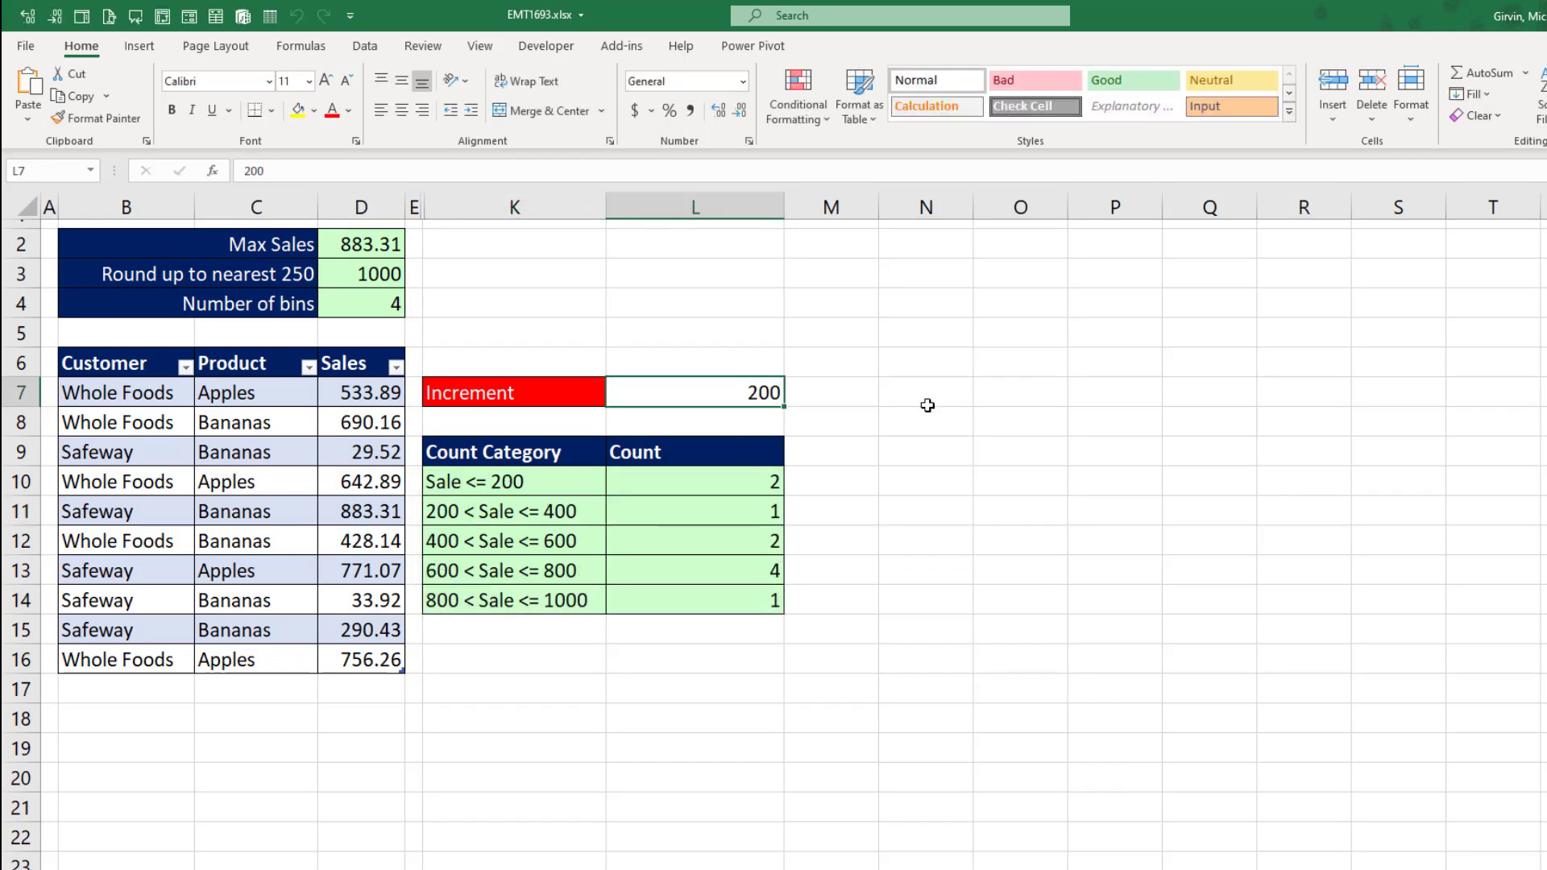
Change the 290.43 sale in D15 to 1290.43.
{"action": "double_click", "coordinate": [329, 630]}
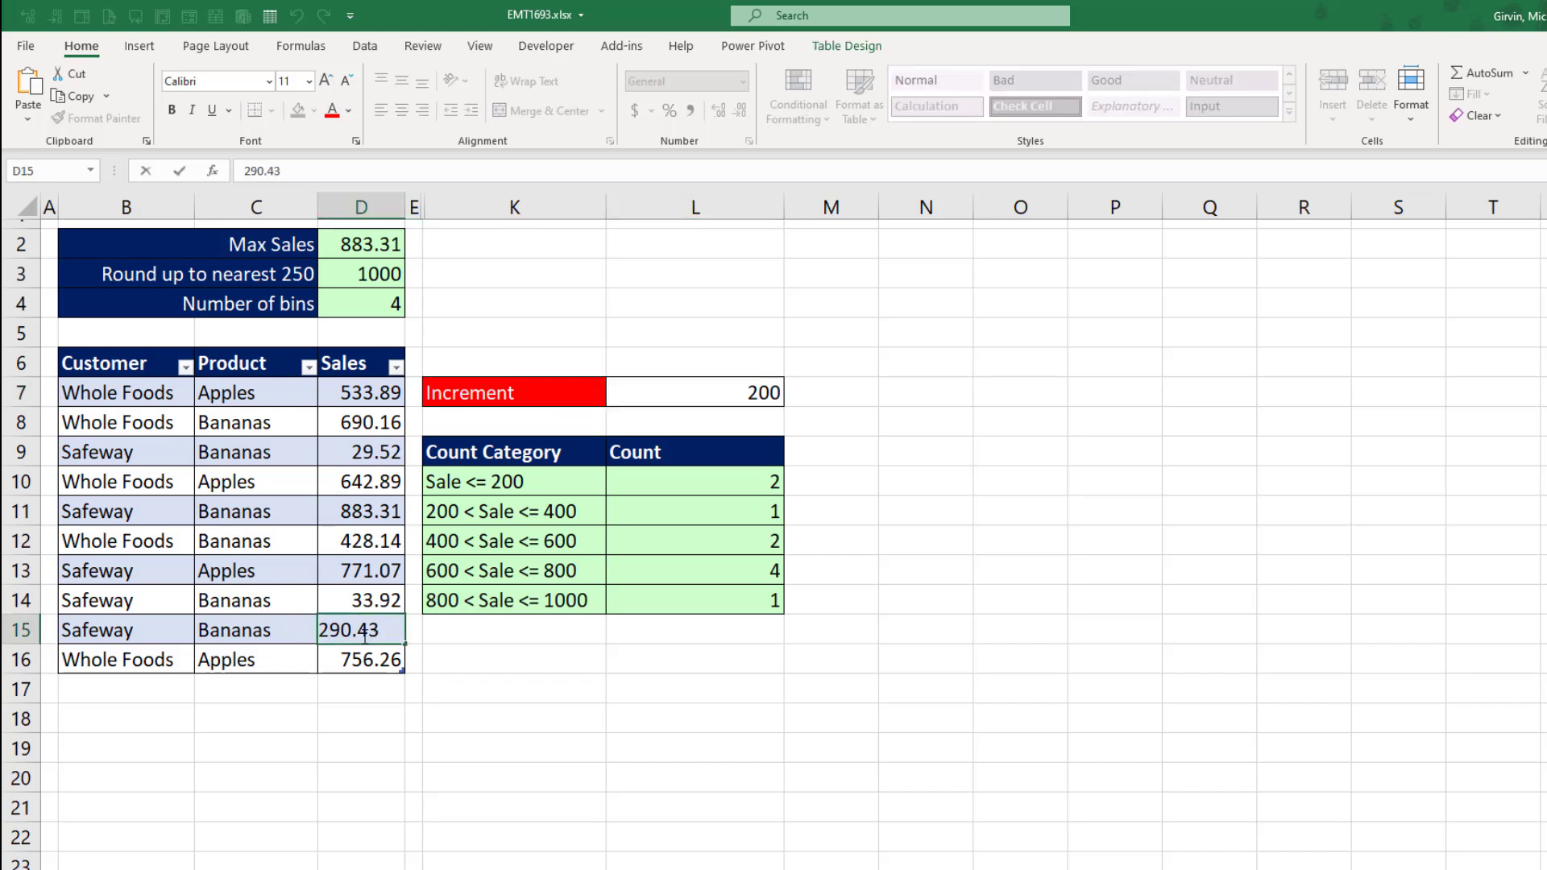
{"action": "type", "text": "1"}
{"action": "key", "text": "Return"}
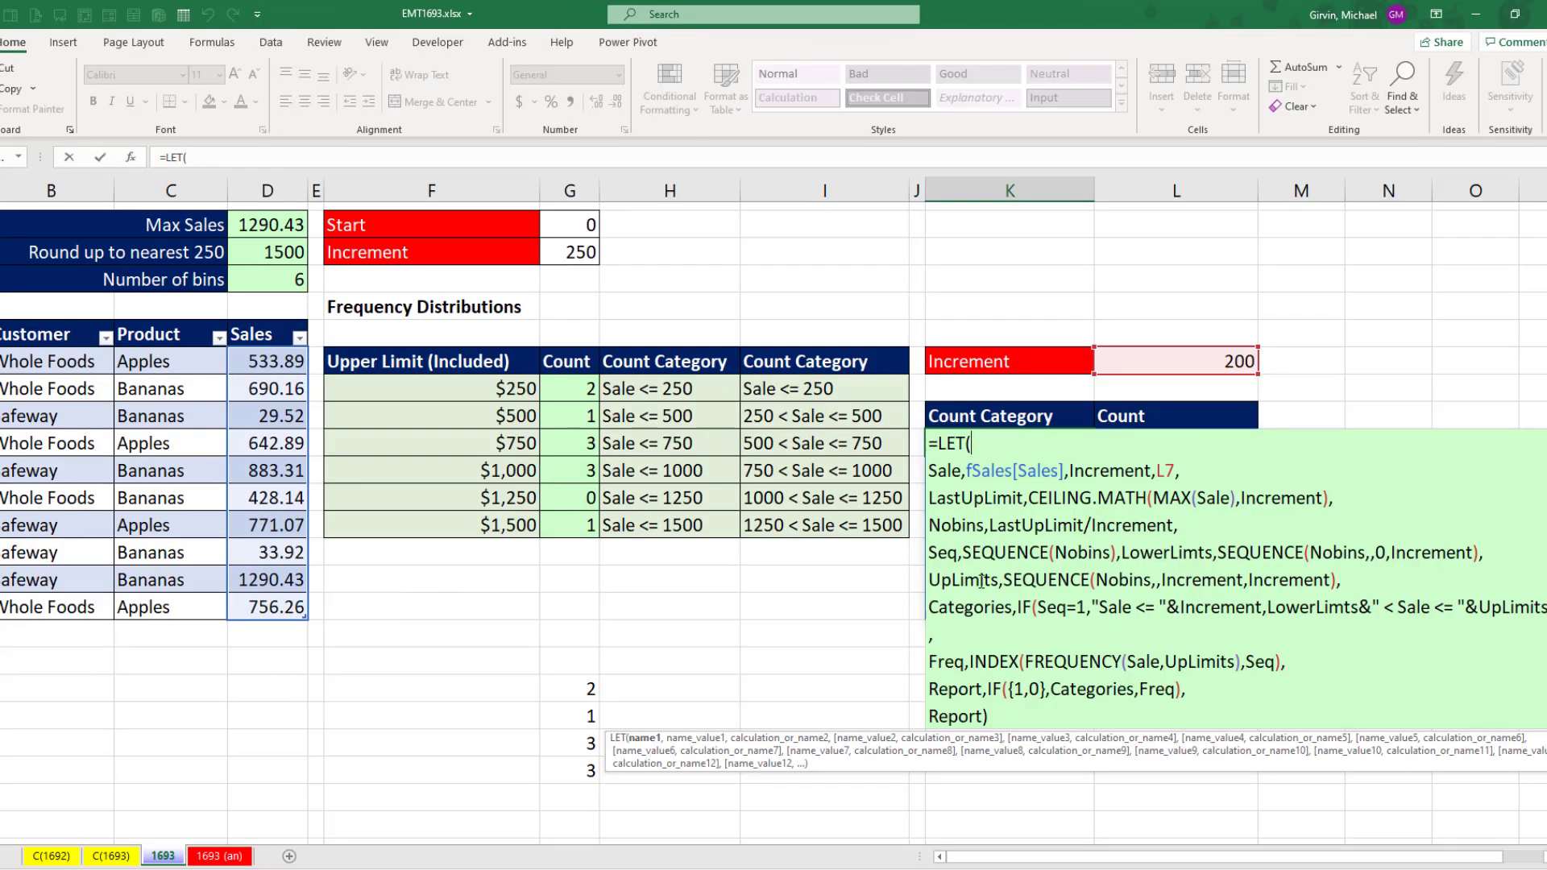
{"action": "key", "text": "Return"}
{"action": "double_click", "coordinate": [572, 387]}
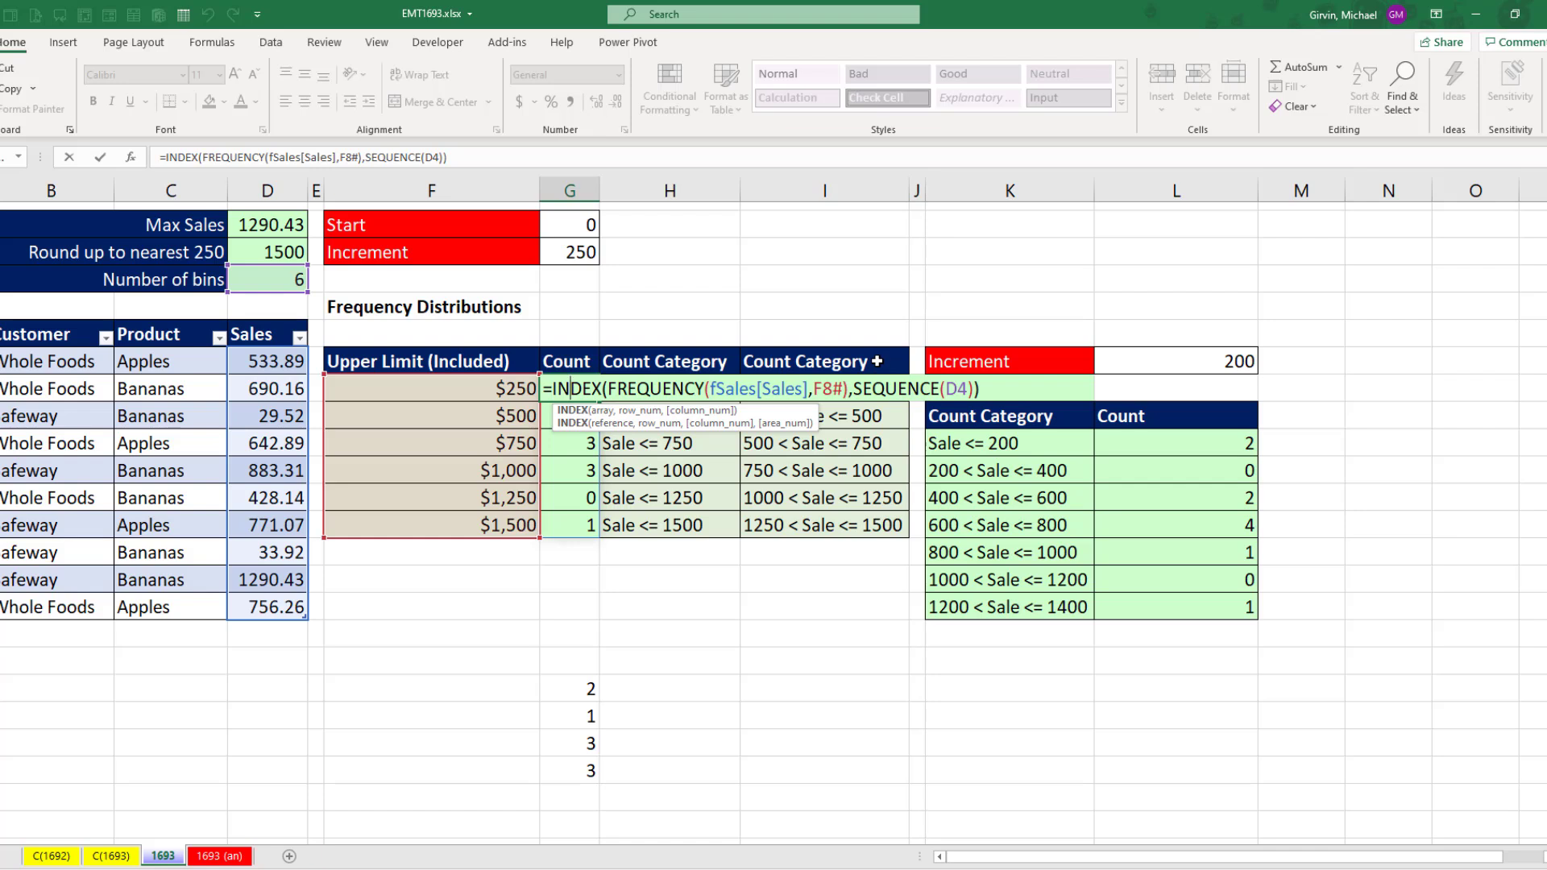
{"action": "key", "text": "Escape"}
{"action": "double_click", "coordinate": [518, 389]}
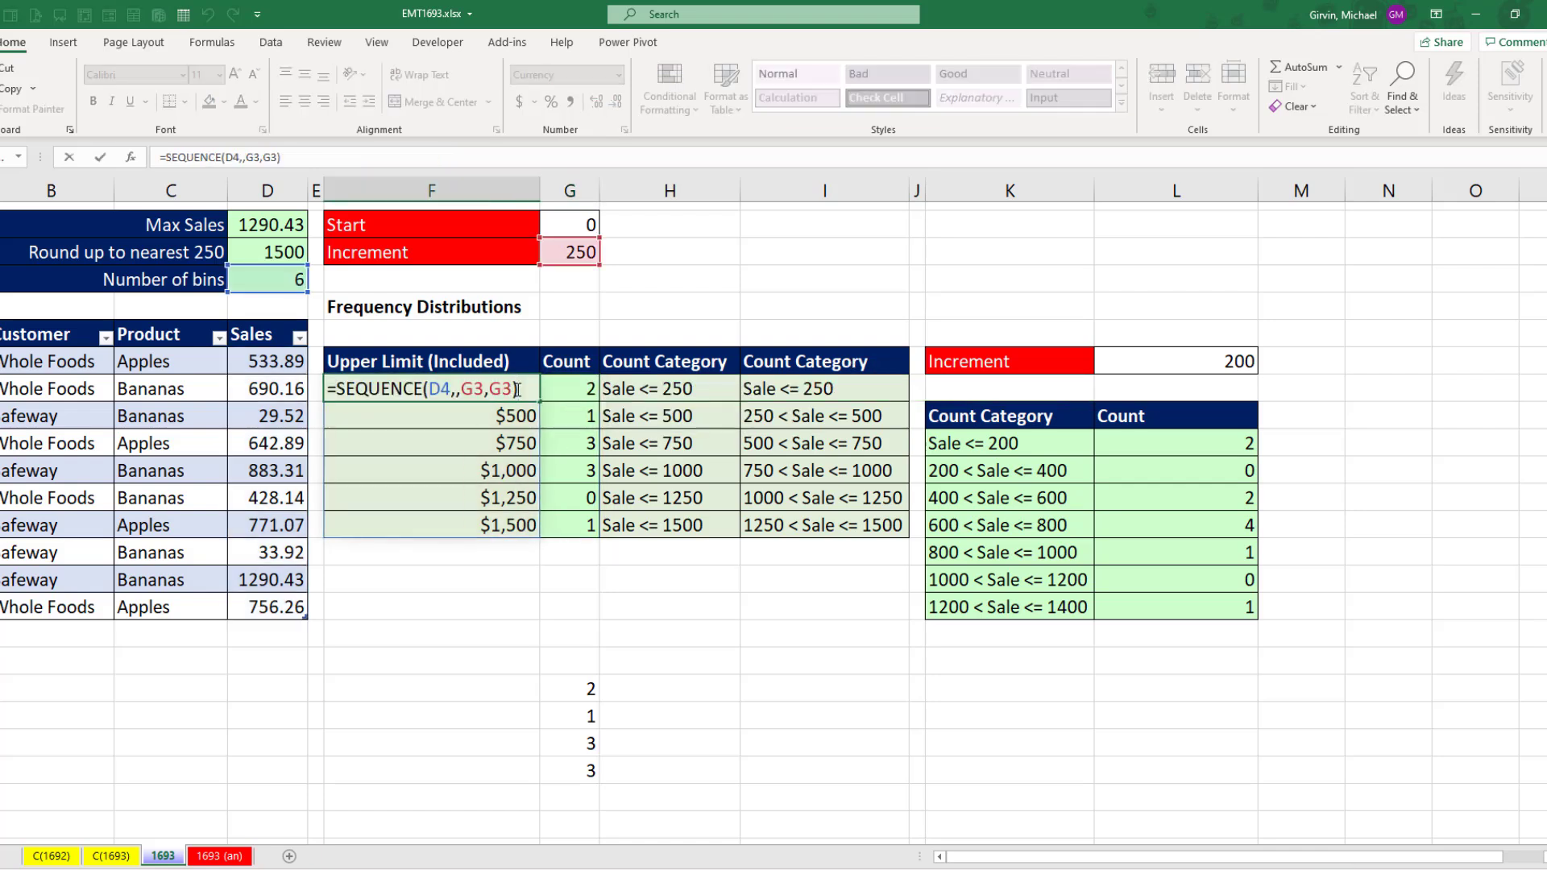
{"action": "key", "text": "Escape"}
{"action": "double_click", "coordinate": [648, 386]}
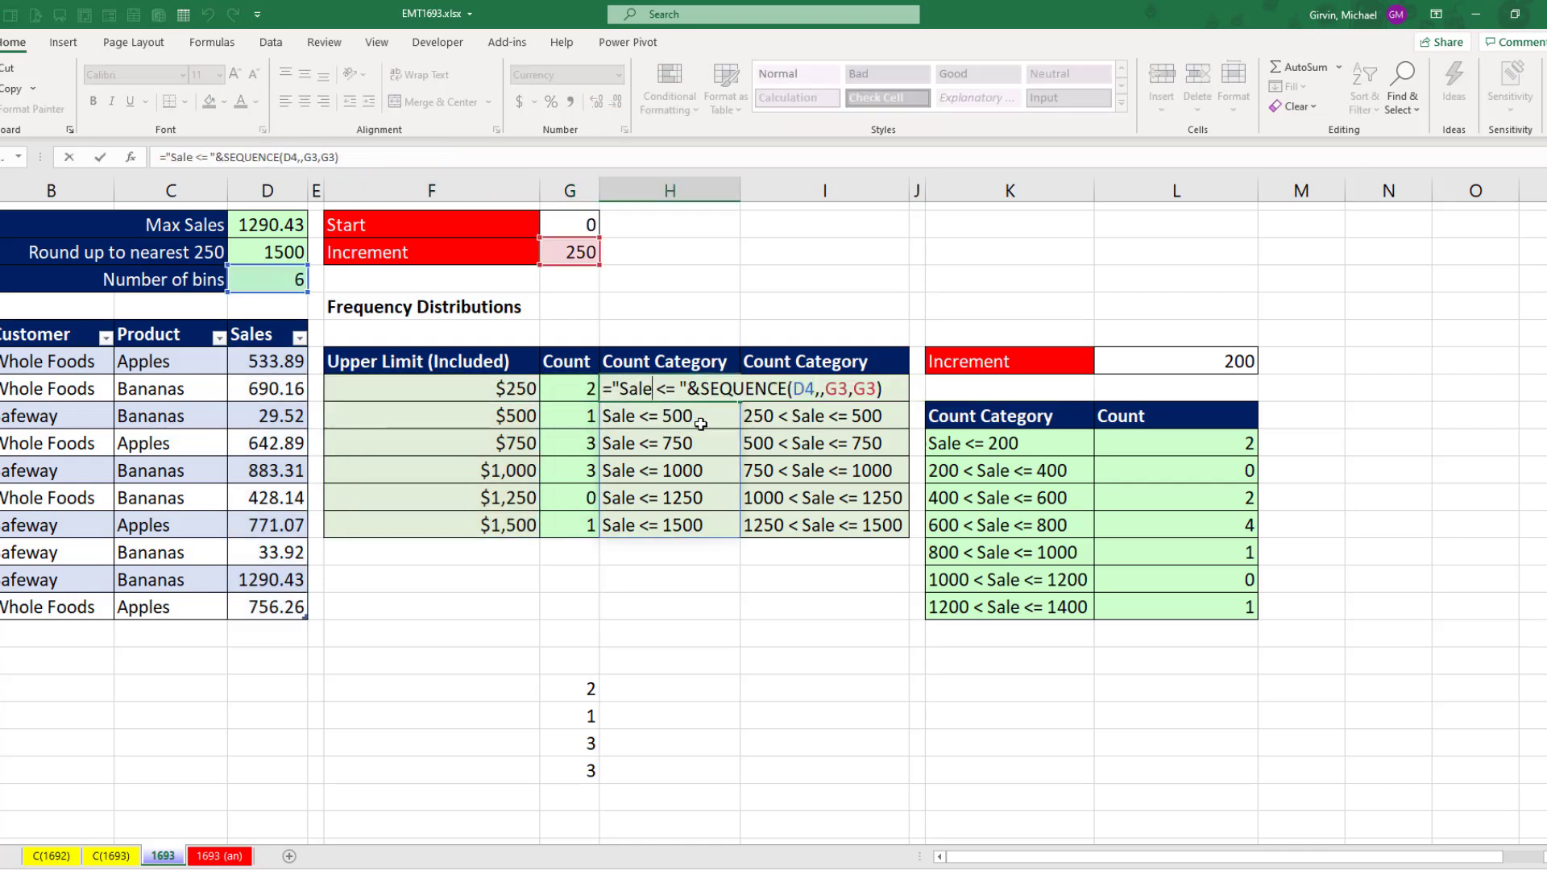
{"action": "key", "text": "Escape"}
{"action": "left_click", "coordinate": [812, 395]}
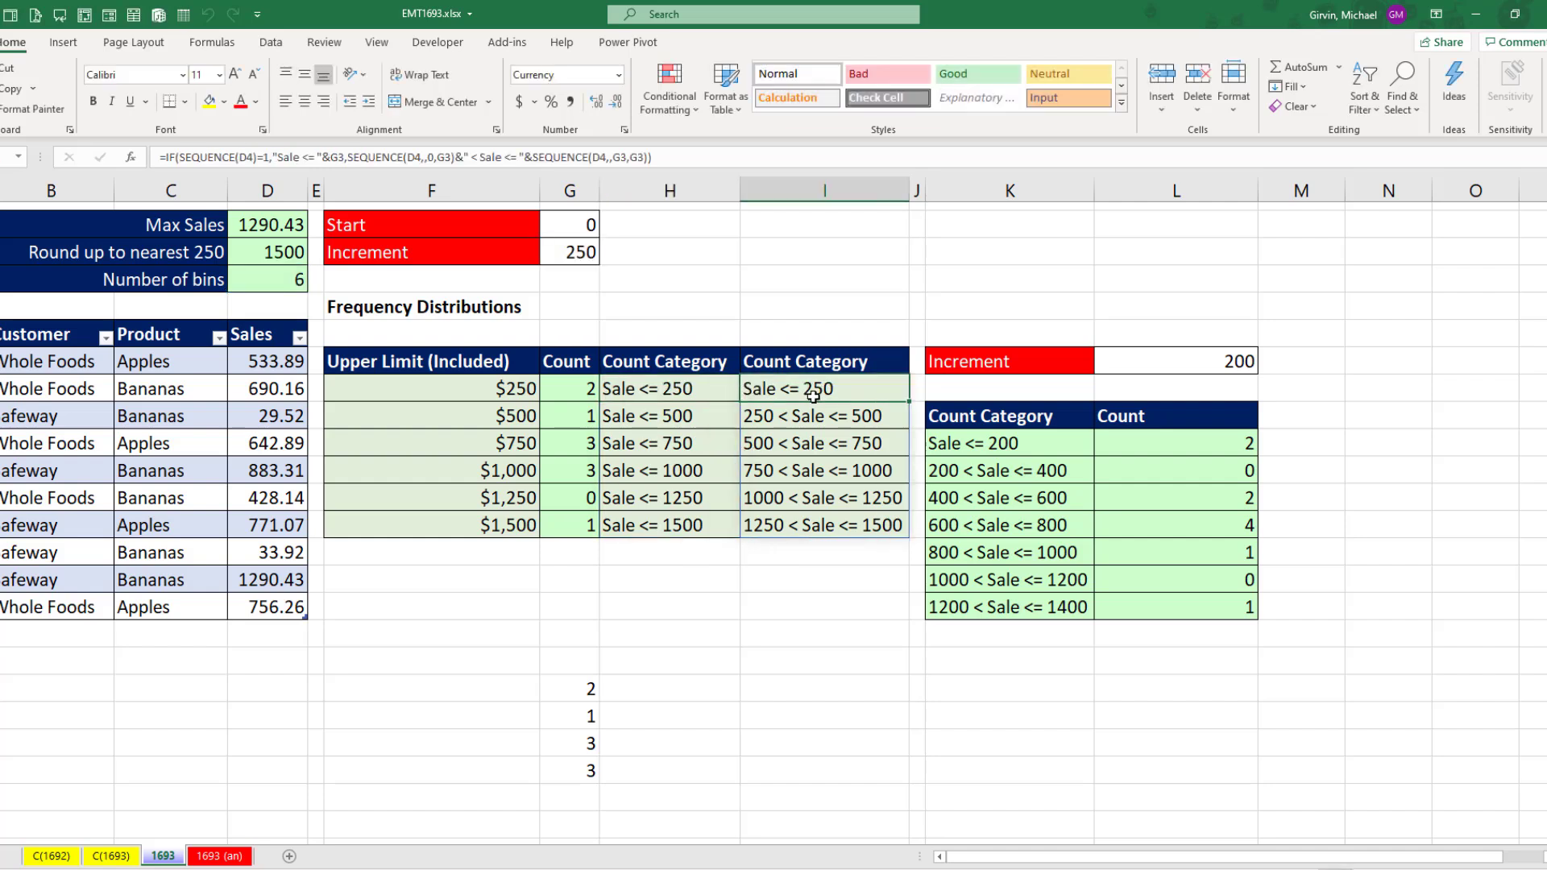
{"action": "double_click", "coordinate": [813, 395]}
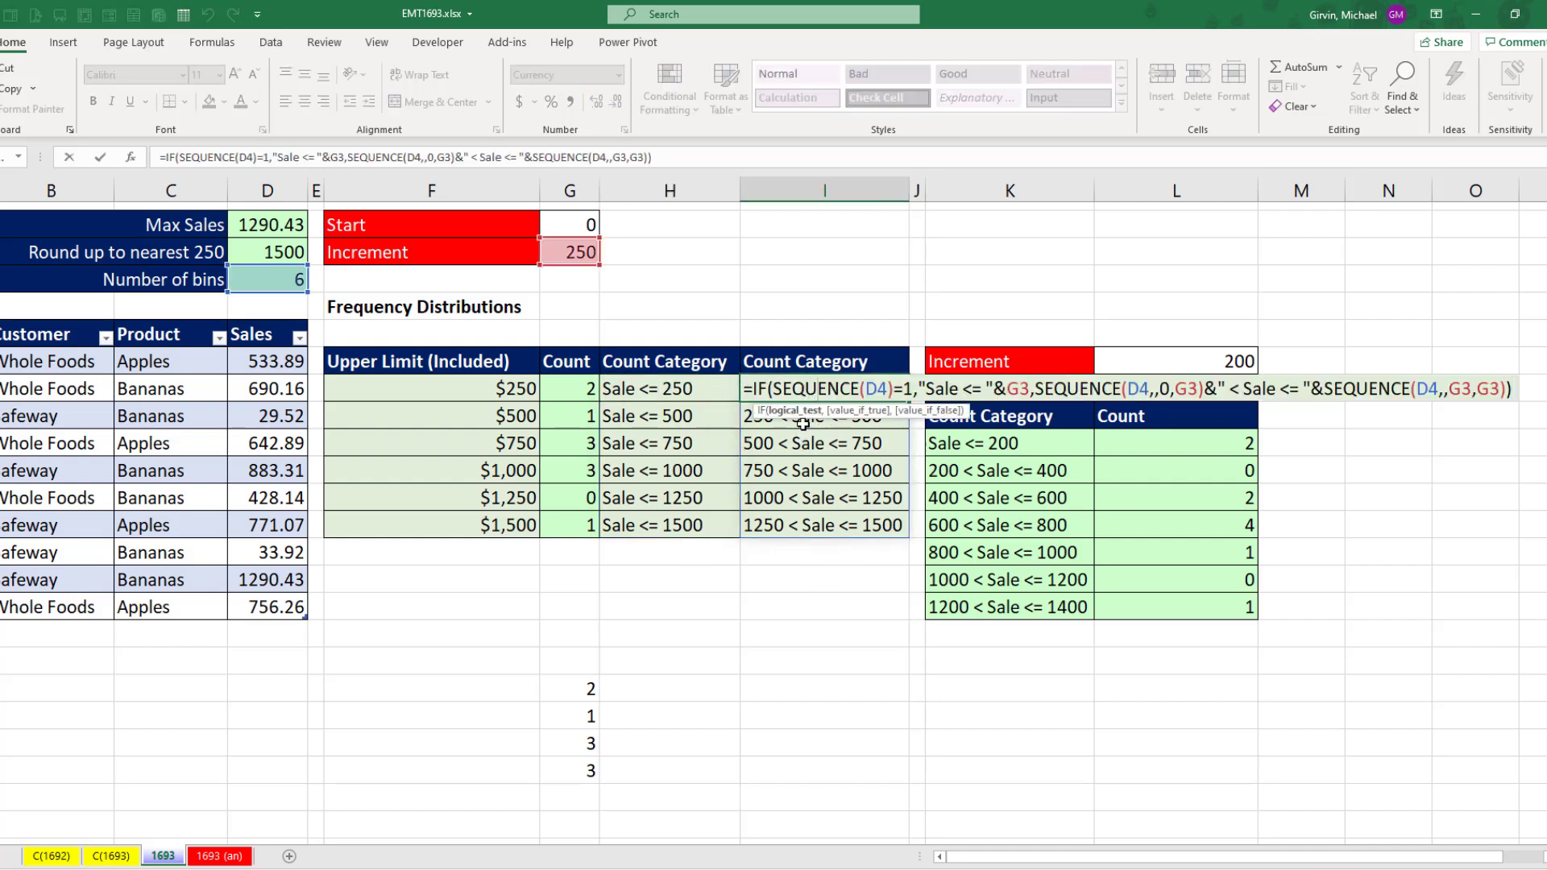